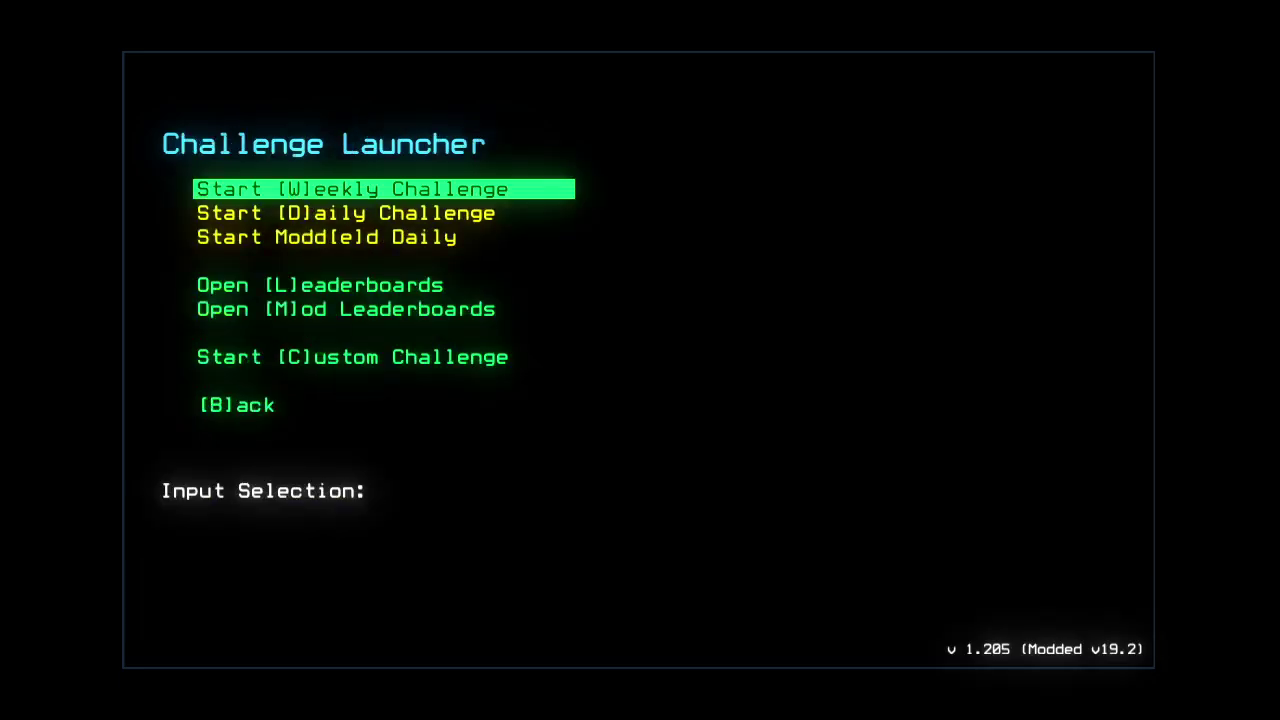
# - Browse the daily challenge leaderboard: previous day, next page, friends and modded rankings
pyautogui.press('l')
pyautogui.press('Left')
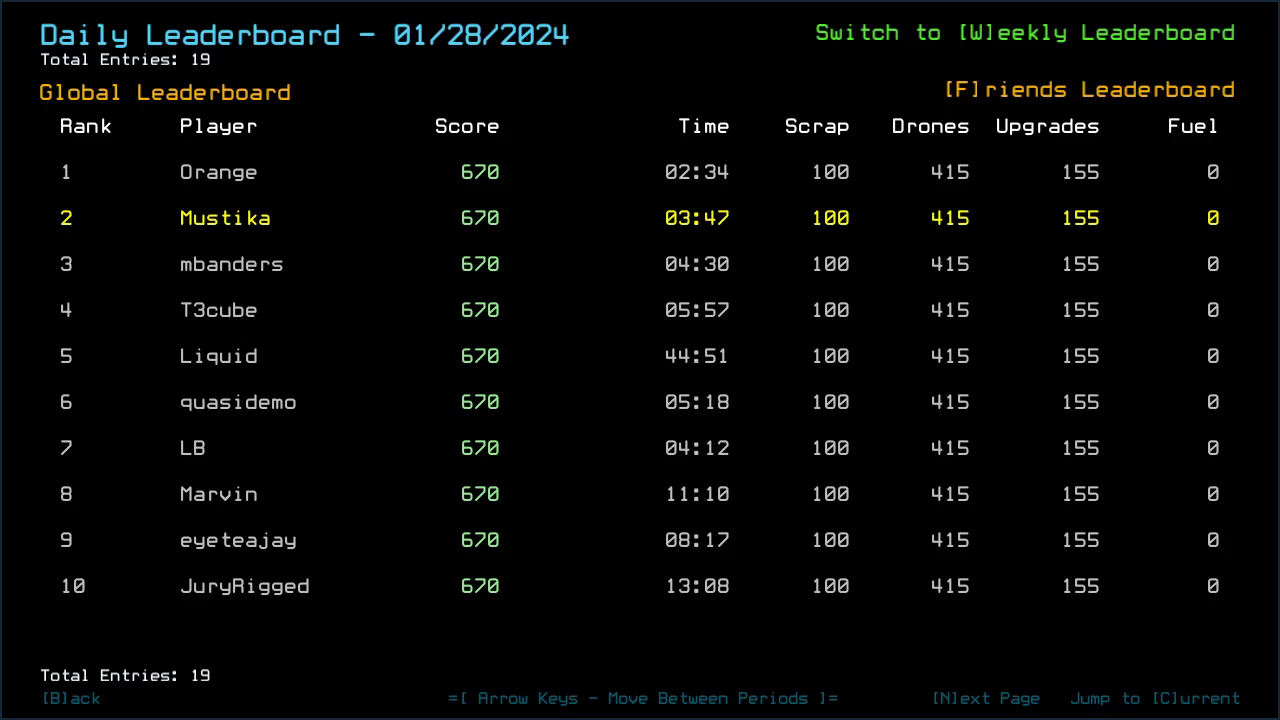
pyautogui.press('b')
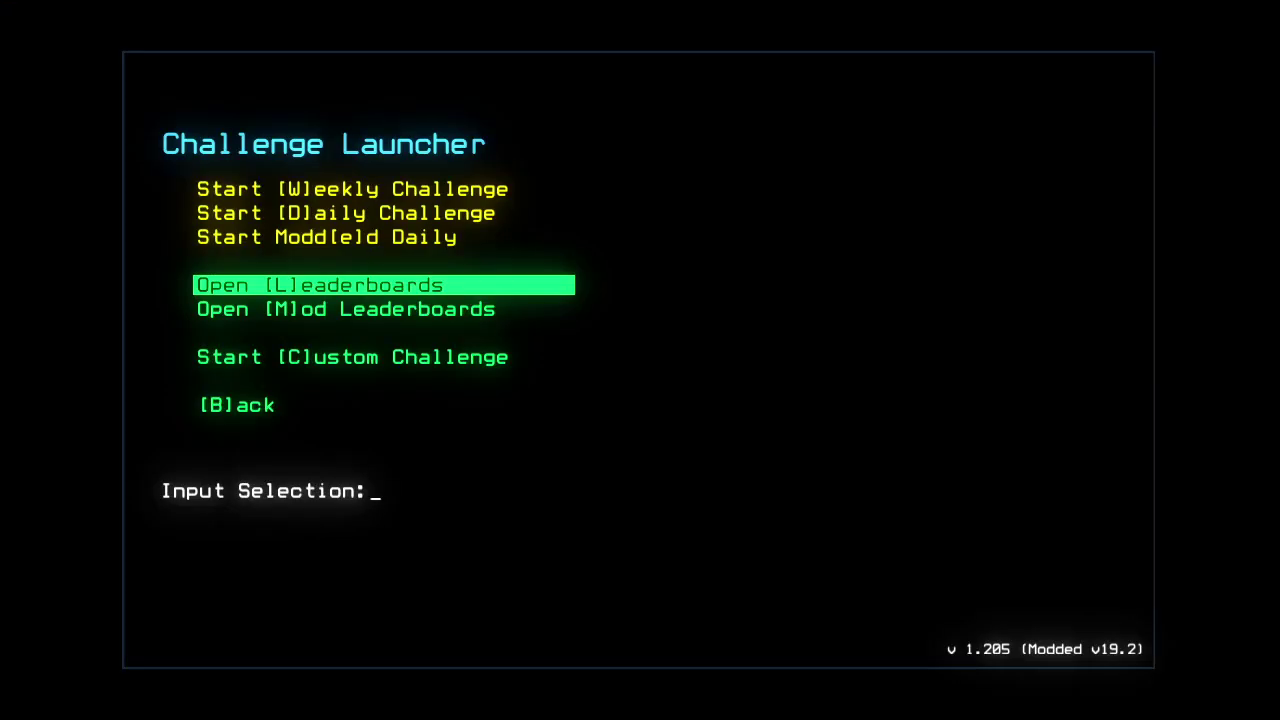
pyautogui.press('Return')
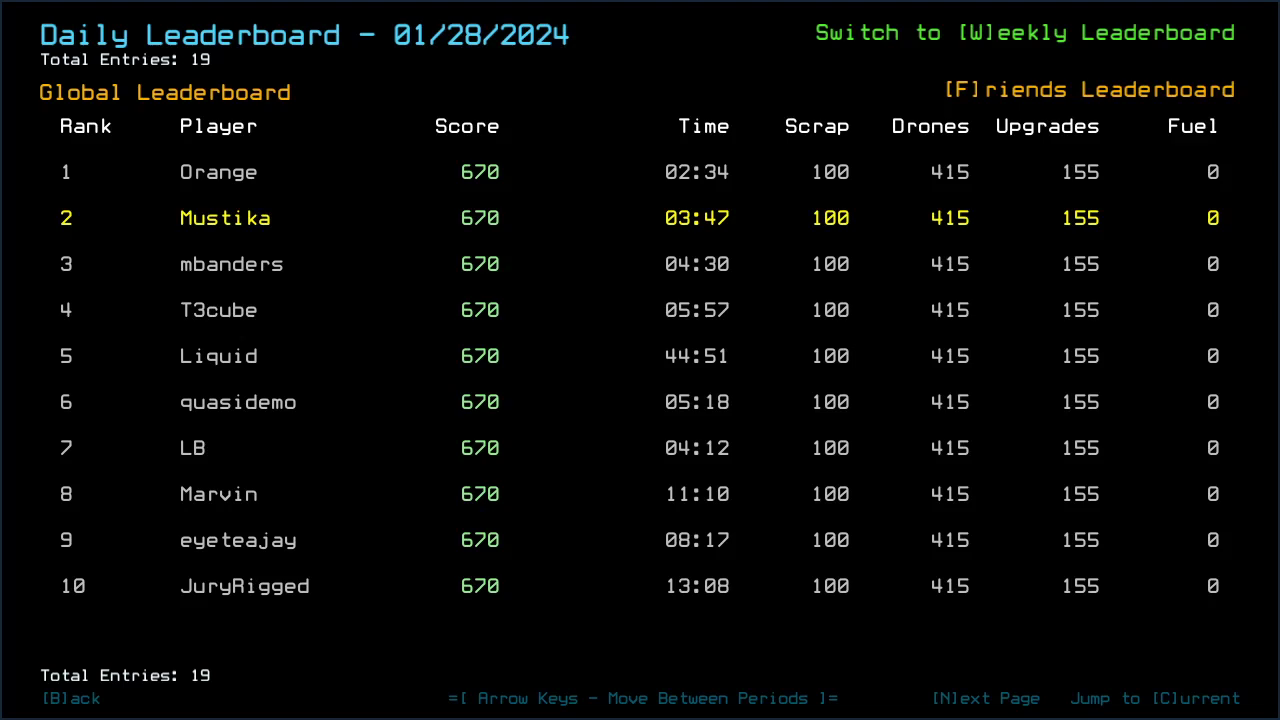
pyautogui.press('Right')
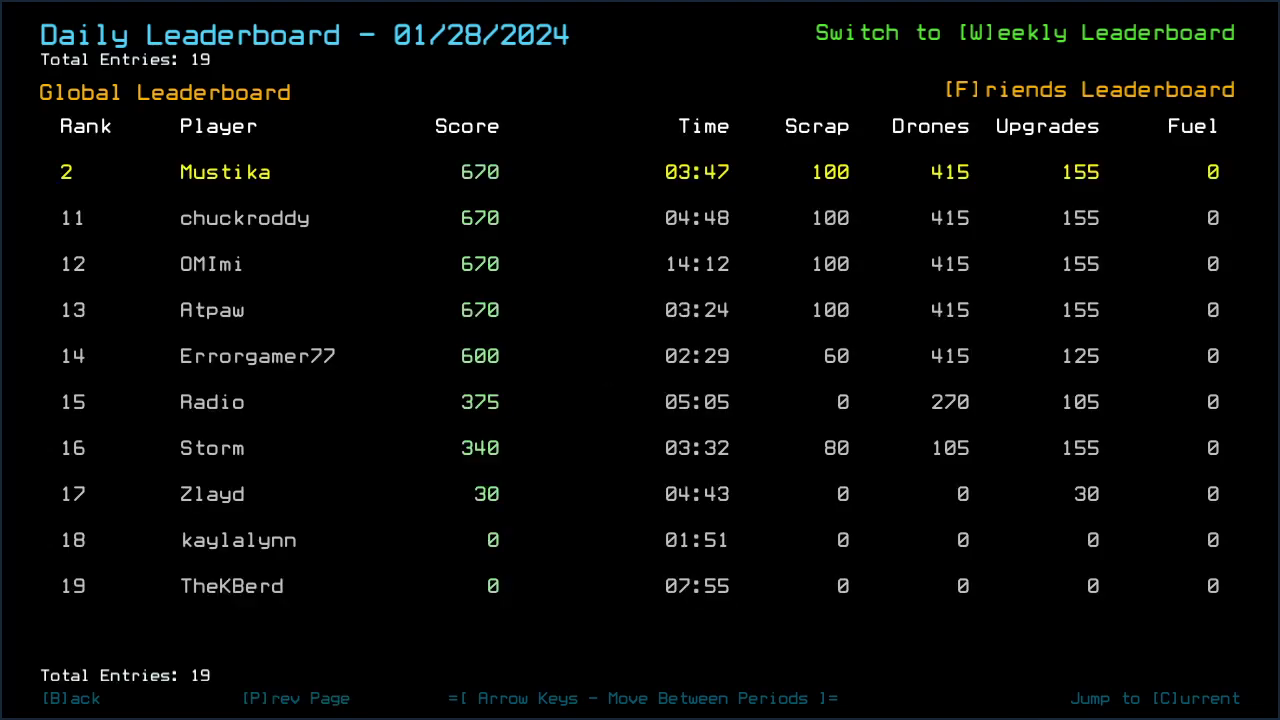
pyautogui.press('f')
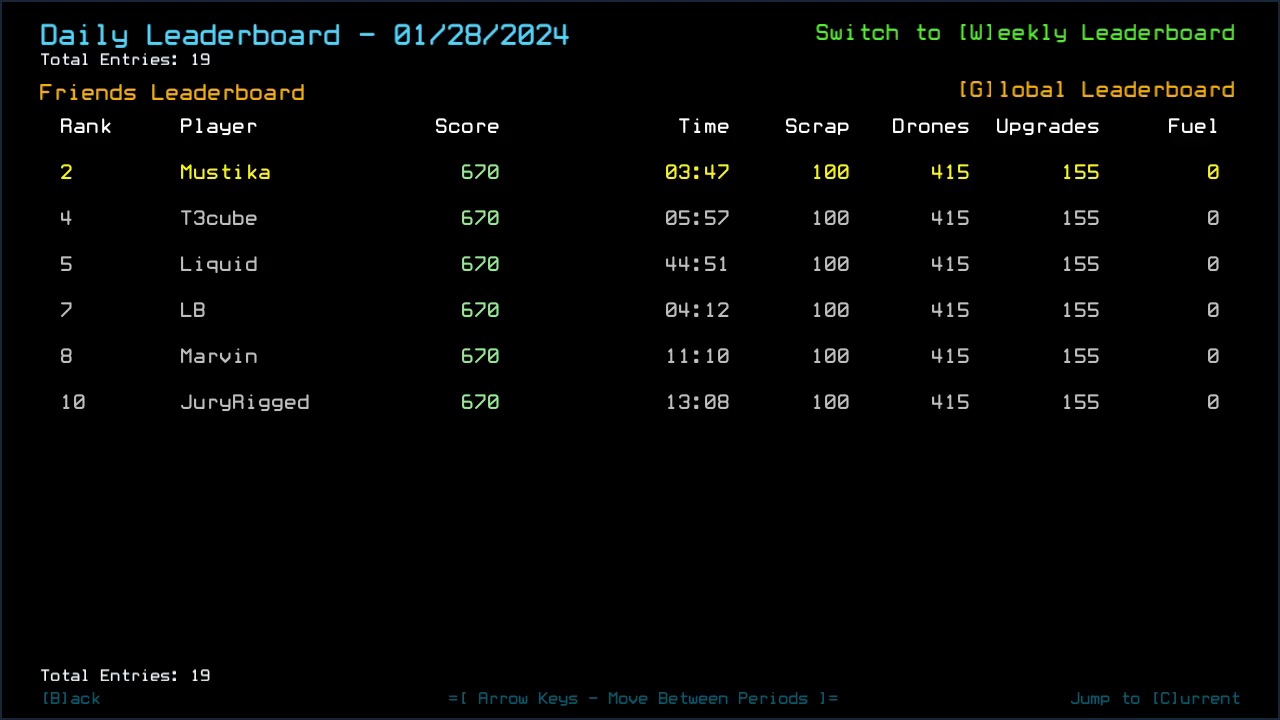
pyautogui.press('b')
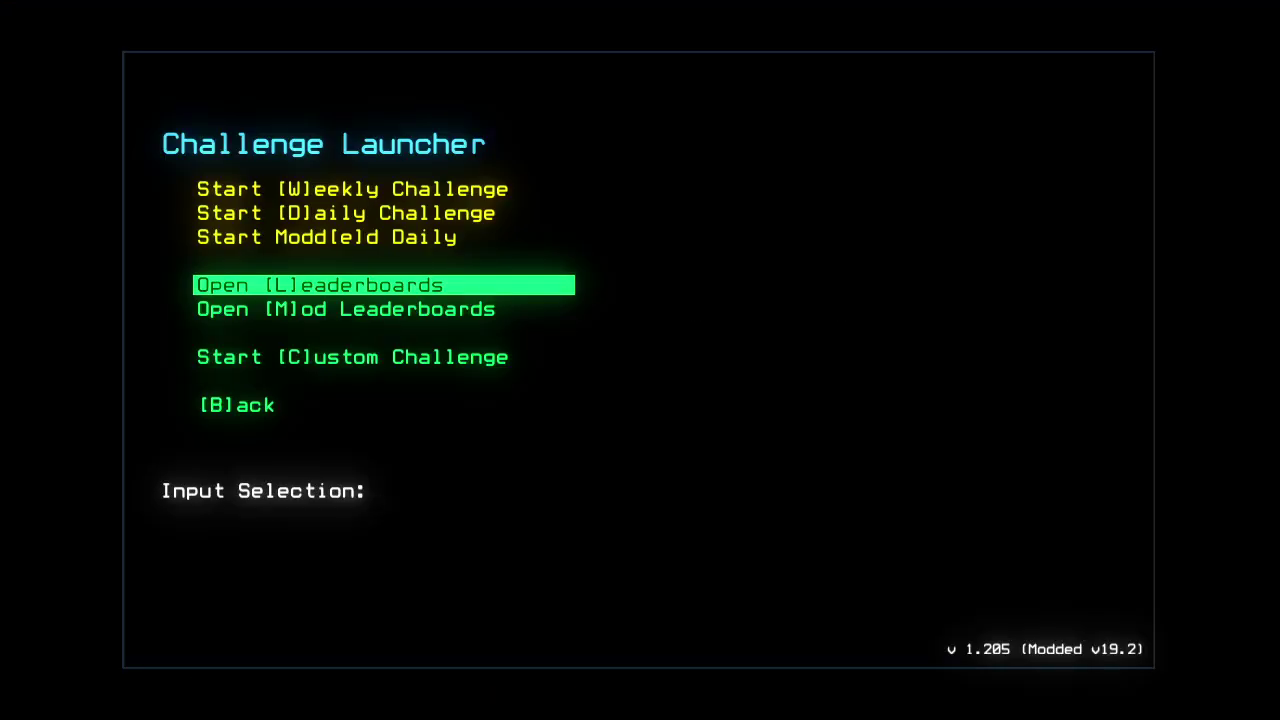
pyautogui.press('m')
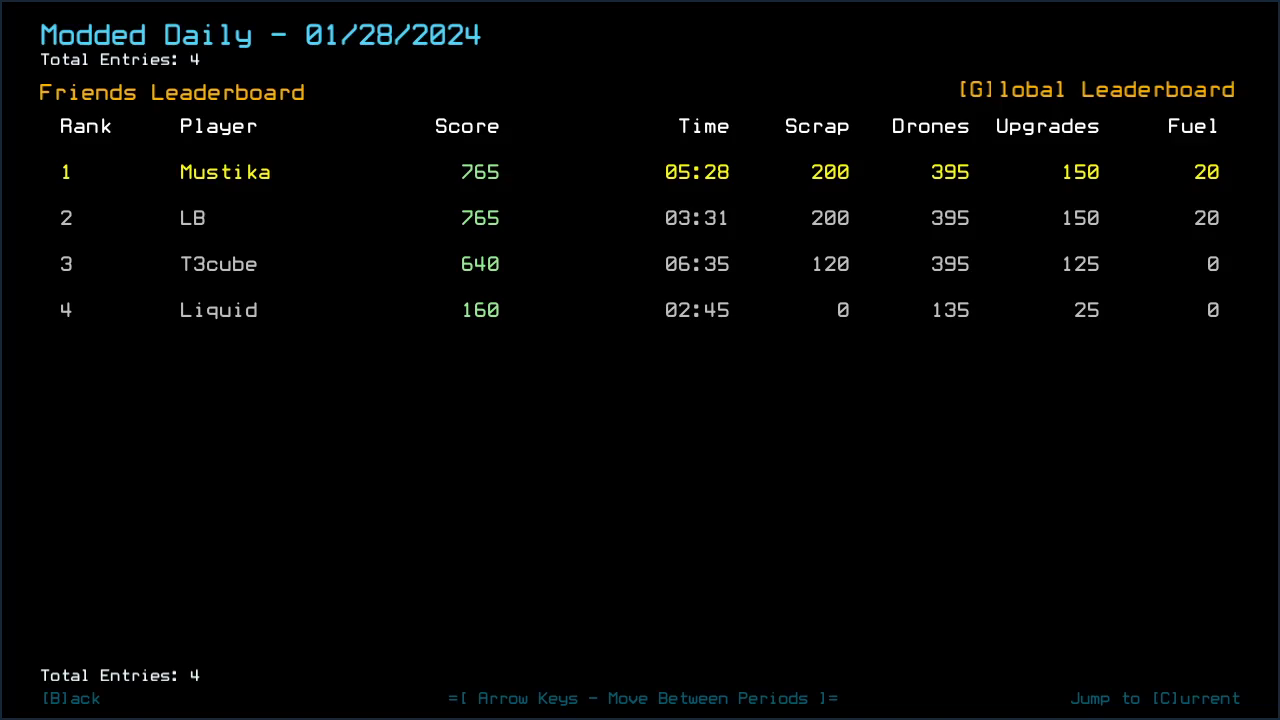
pyautogui.press('b')
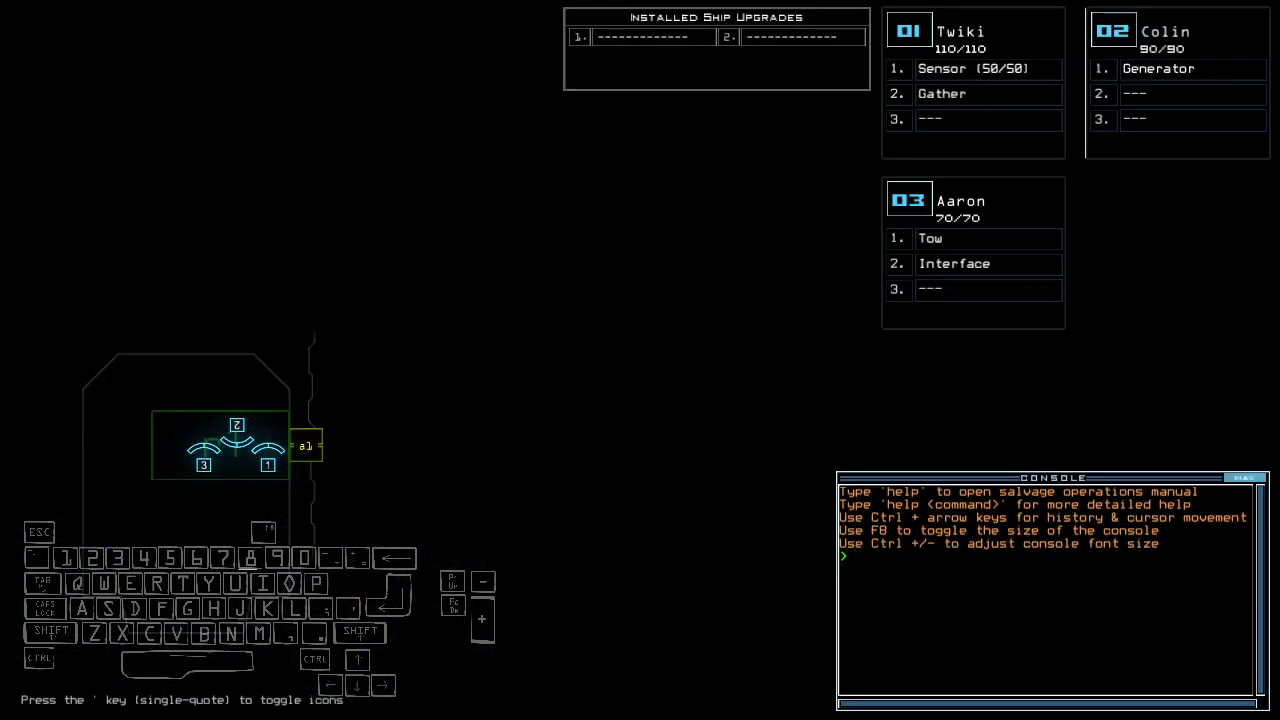
# - Run 'ready 3;set 2' so Colin gets Tow and Aaron Gather and Sensor, then drop a sensor
pyautogui.press('Left')
pyautogui.write('ready 3;')
pyautogui.write('set 2')
pyautogui.press('Return')
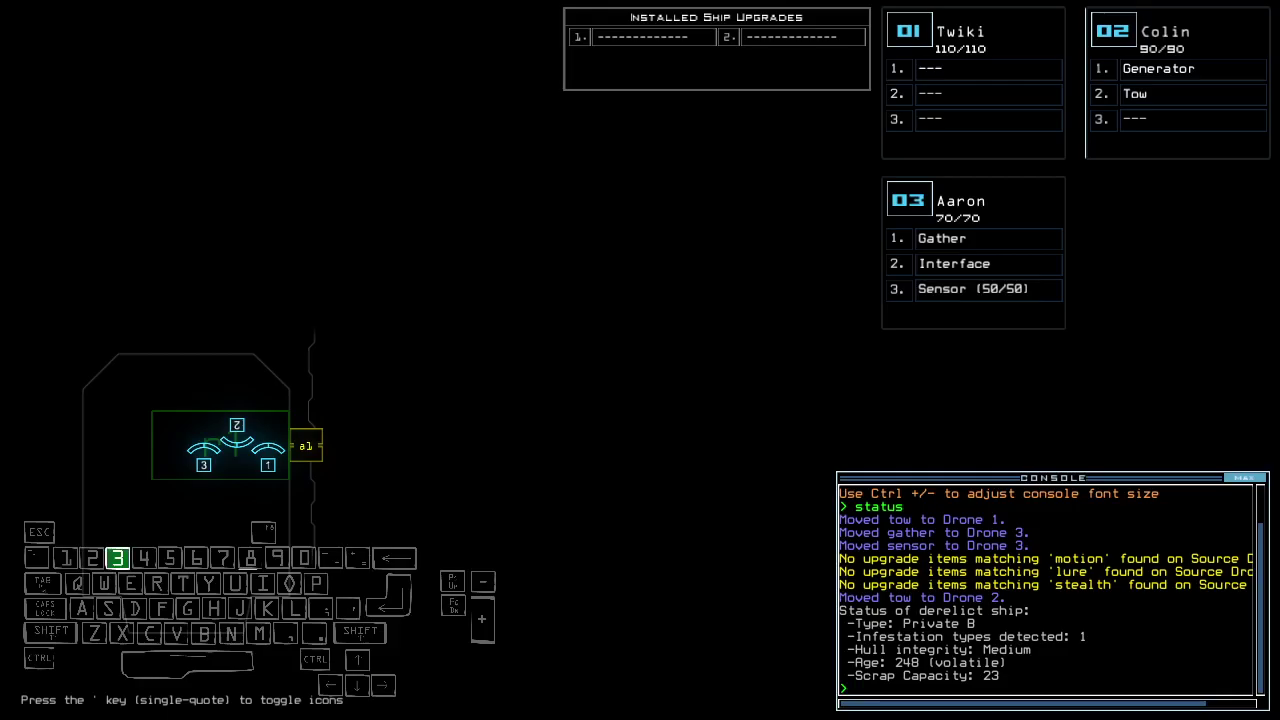
pyautogui.write('ss')
pyautogui.press('Return')
pyautogui.press('Up')
pyautogui.press('Left')
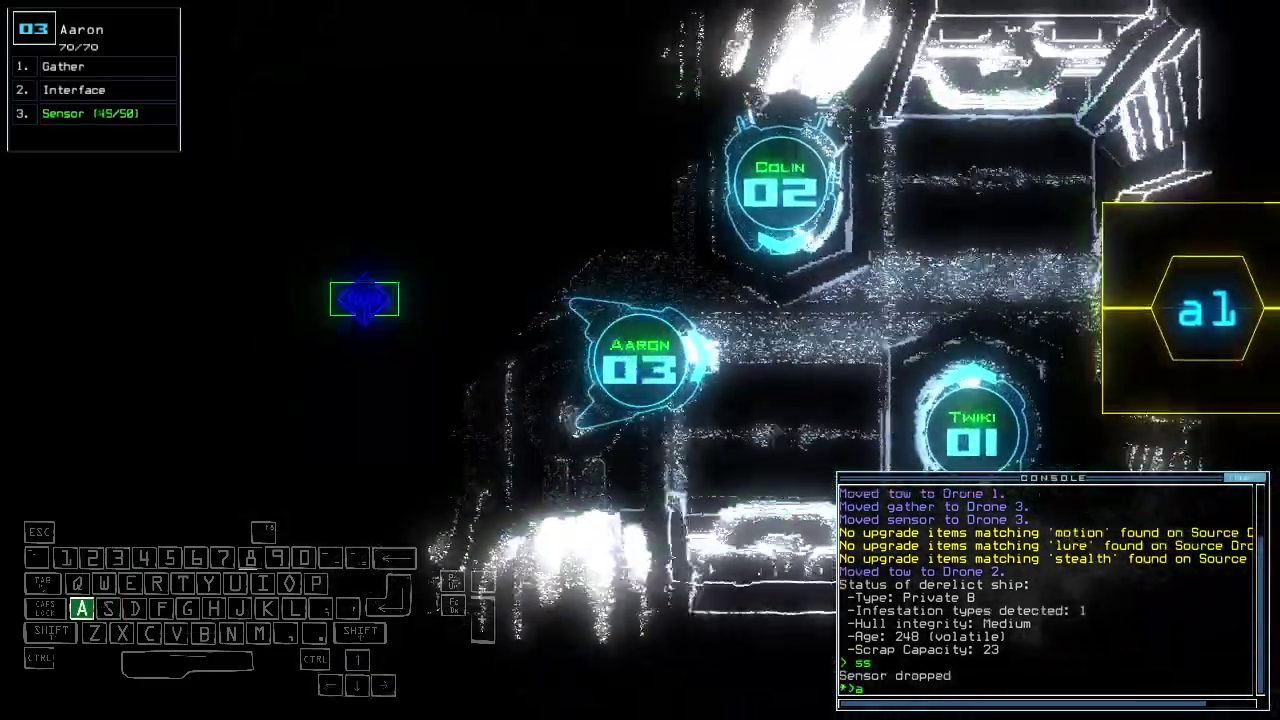
# - Review the alias editor, then cycle control through Twiki, Aaron and Colin
pyautogui.press('a')
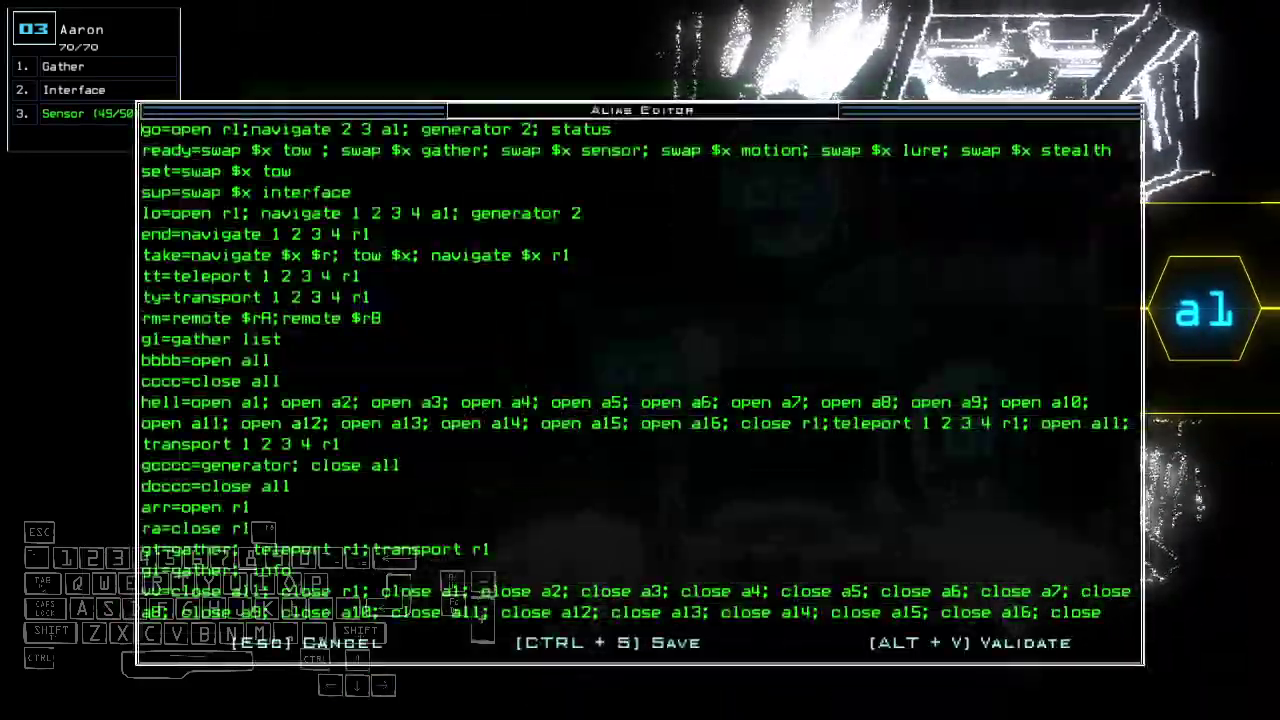
pyautogui.press('Escape')
pyautogui.press('1')
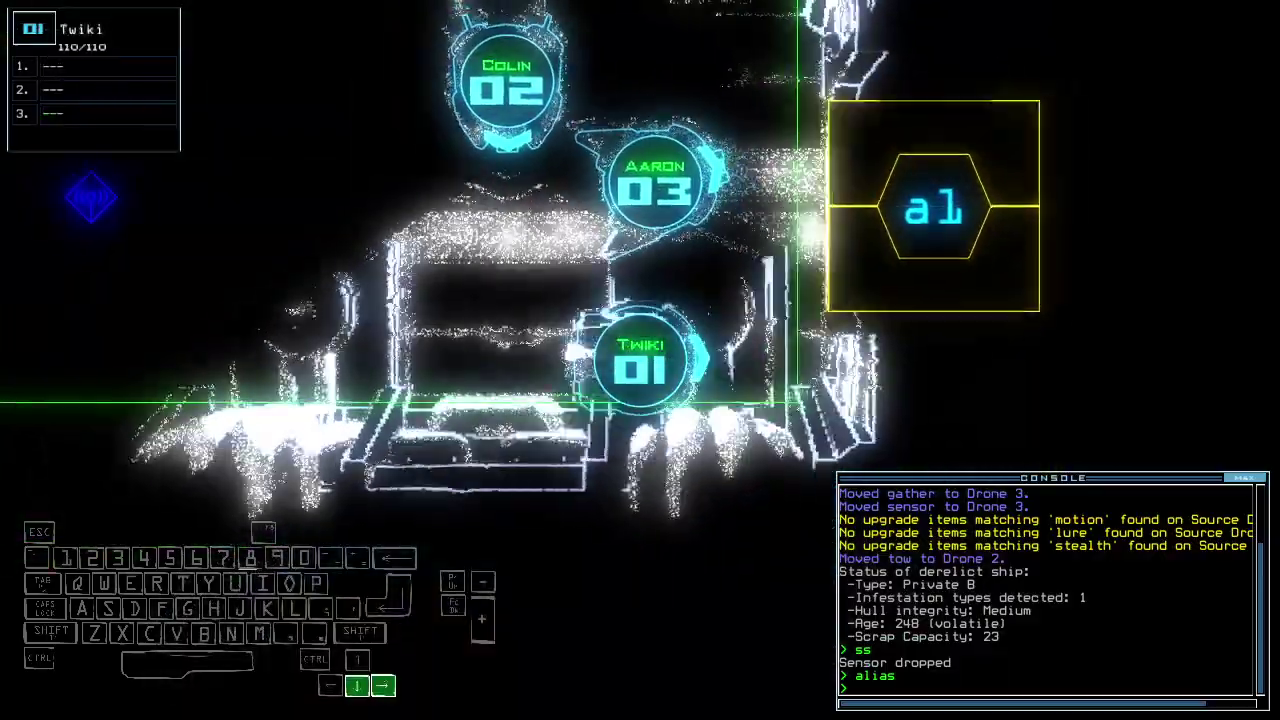
pyautogui.press('3')
pyautogui.press('2')
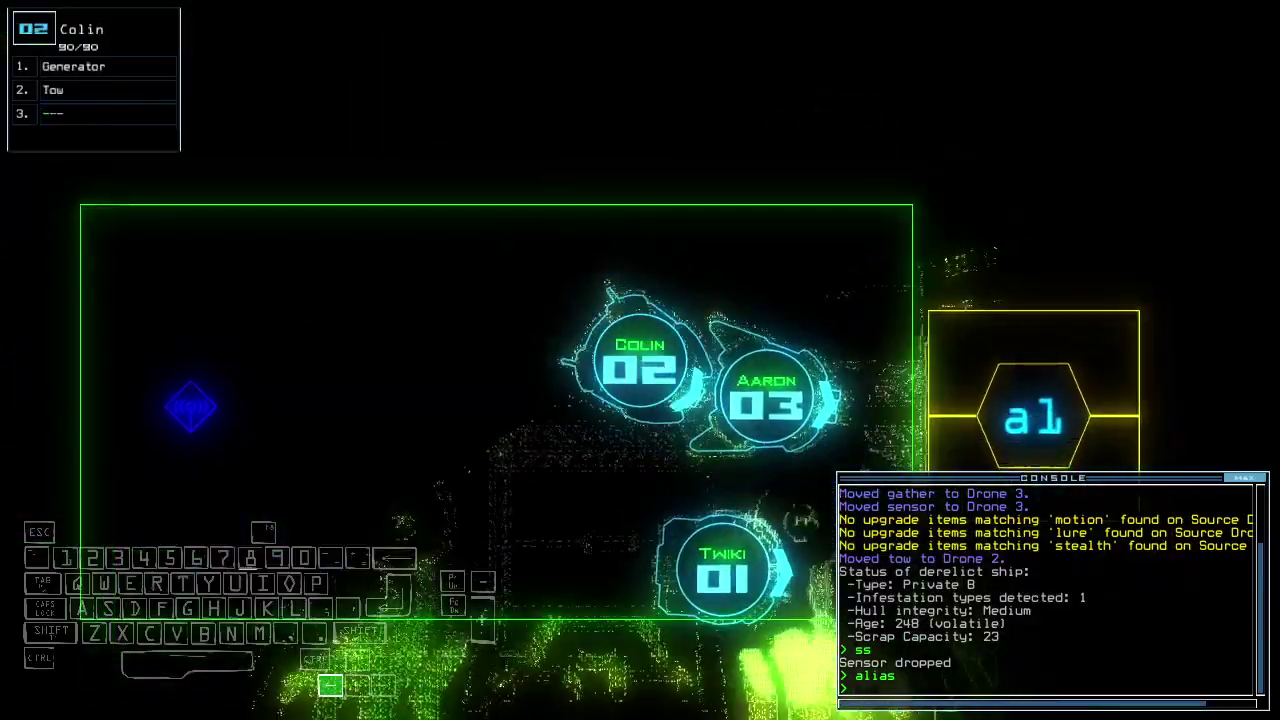
pyautogui.write('3lo')
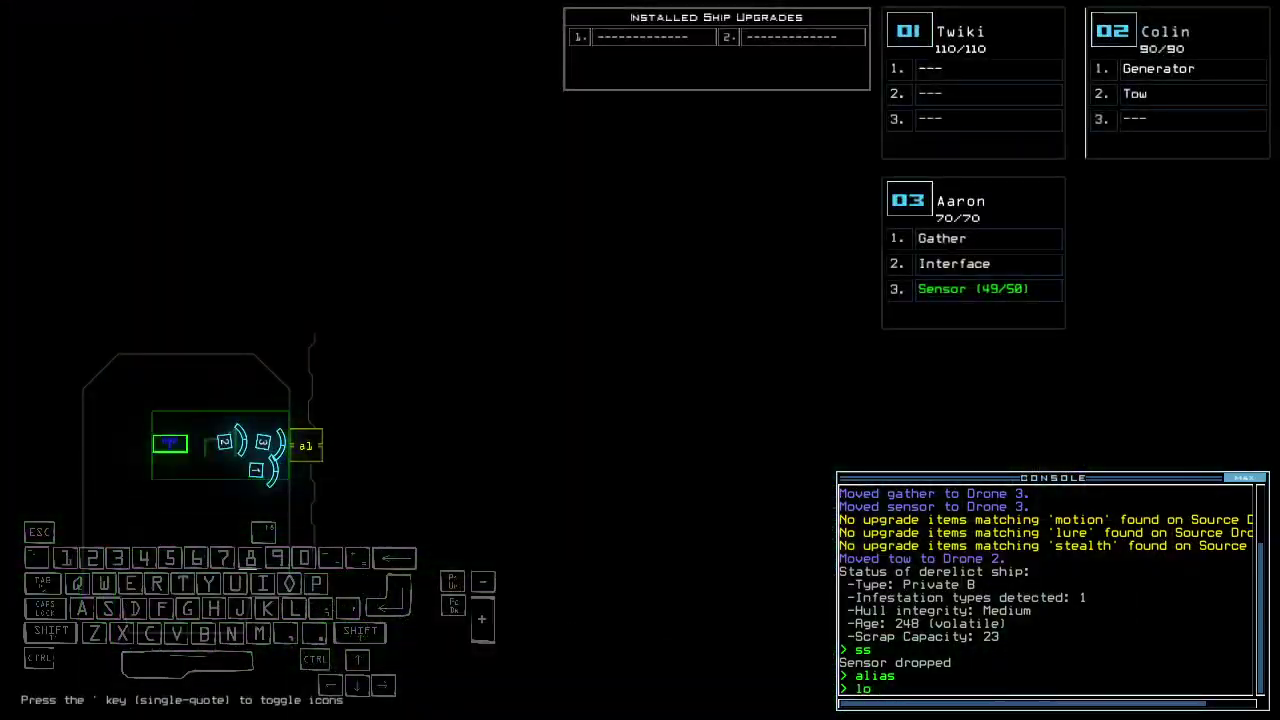
# - Start the mission, drop a sensor and power up the derelict's generator
pyautogui.press('Return')
pyautogui.press('Up')
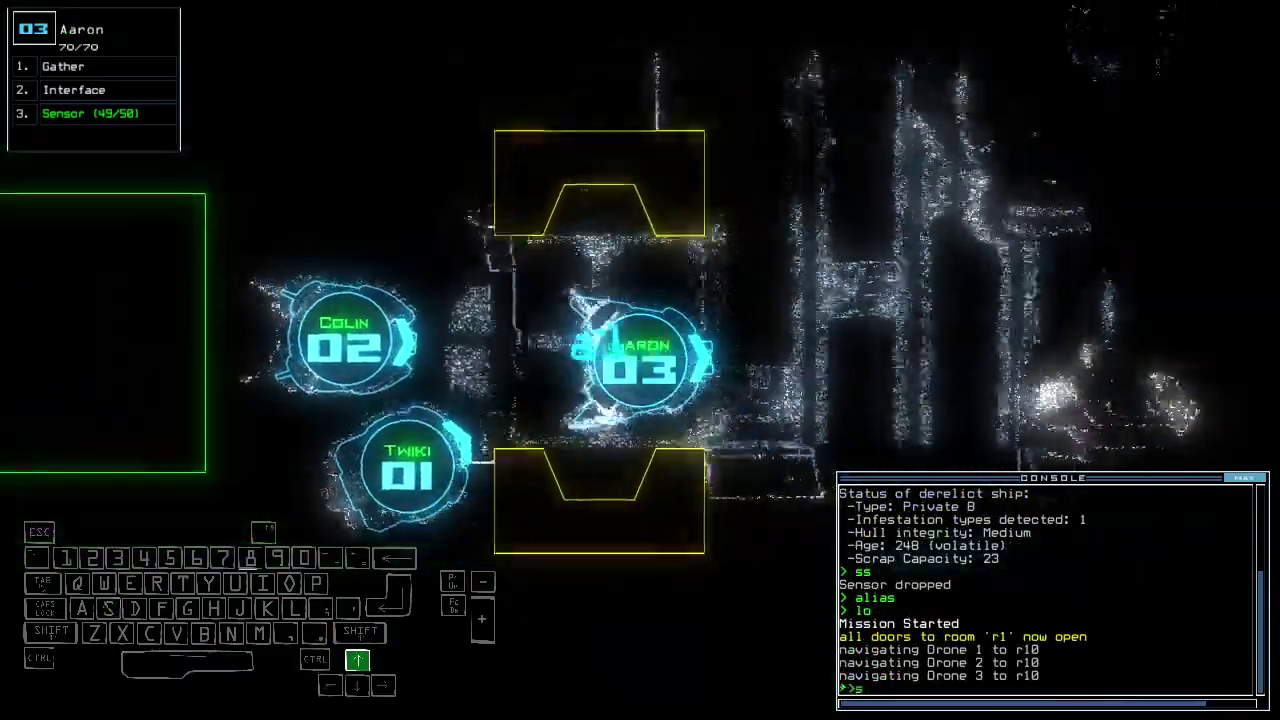
pyautogui.press('Return')
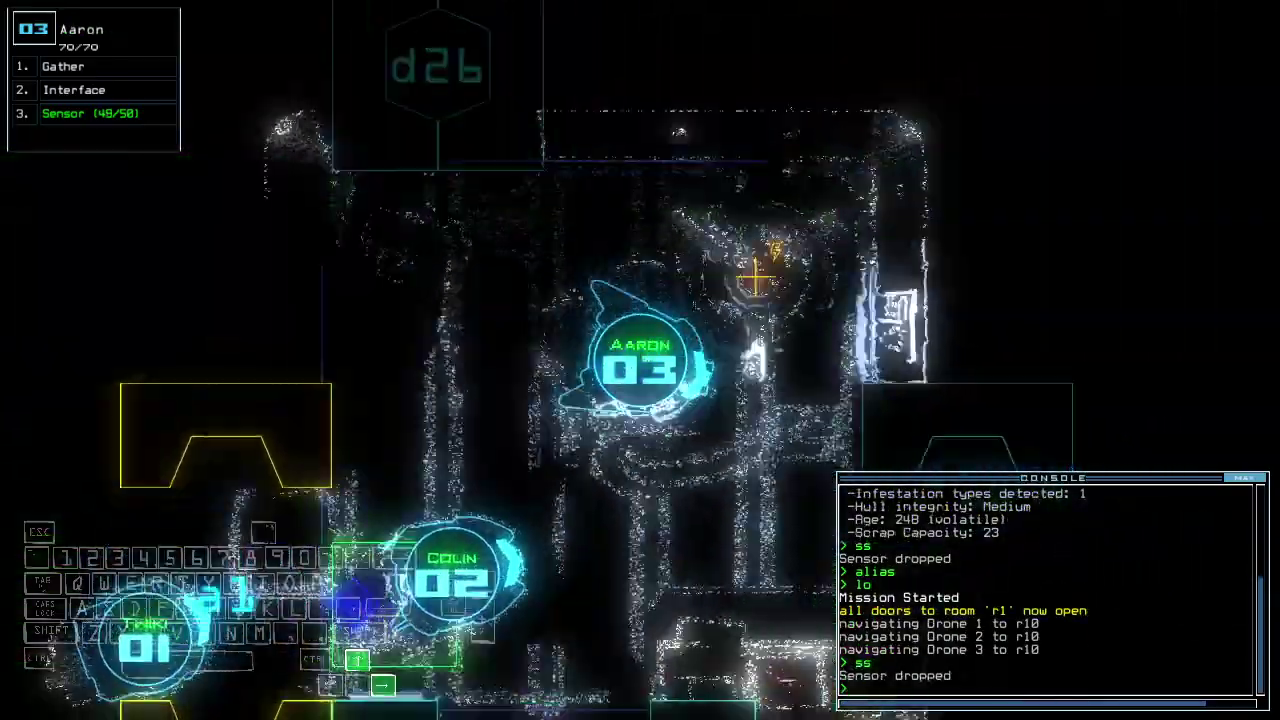
pyautogui.write('2g')
pyautogui.press('Return')
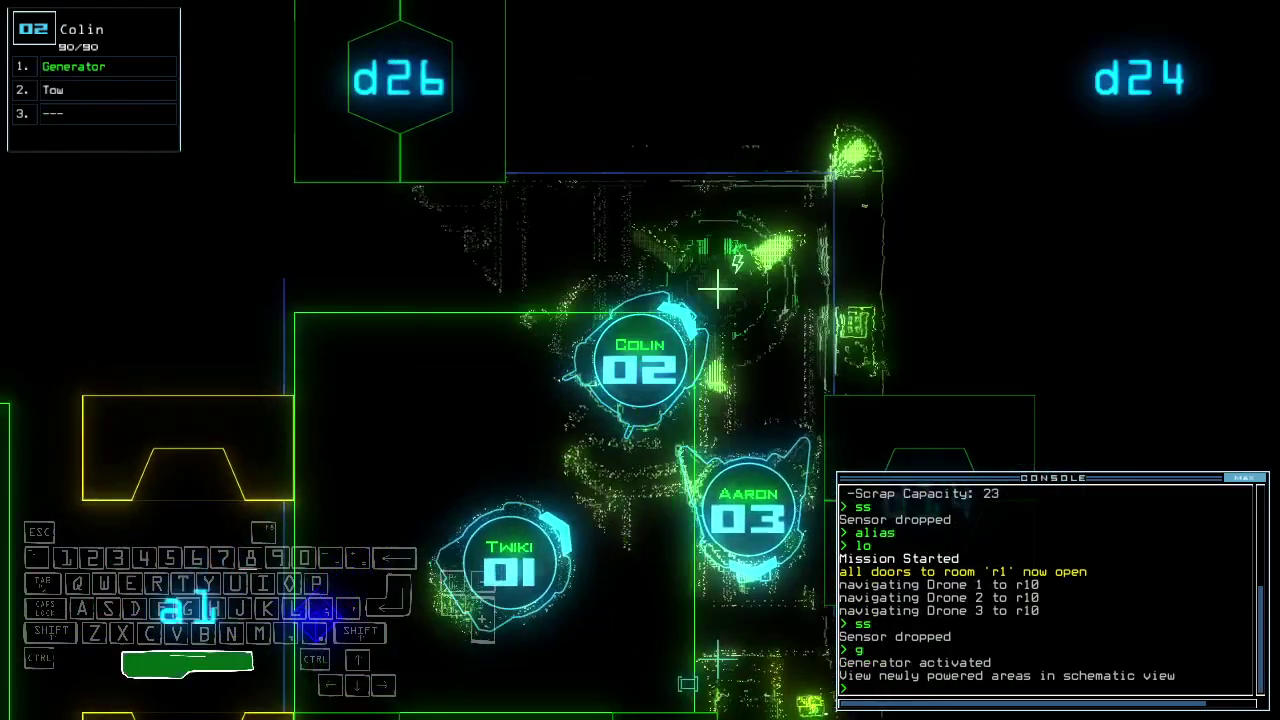
# - Cycle room r12's defenses on and off to kill the enemy, then open all doors to r1
pyautogui.press('Tab')
pyautogui.write('dd a')
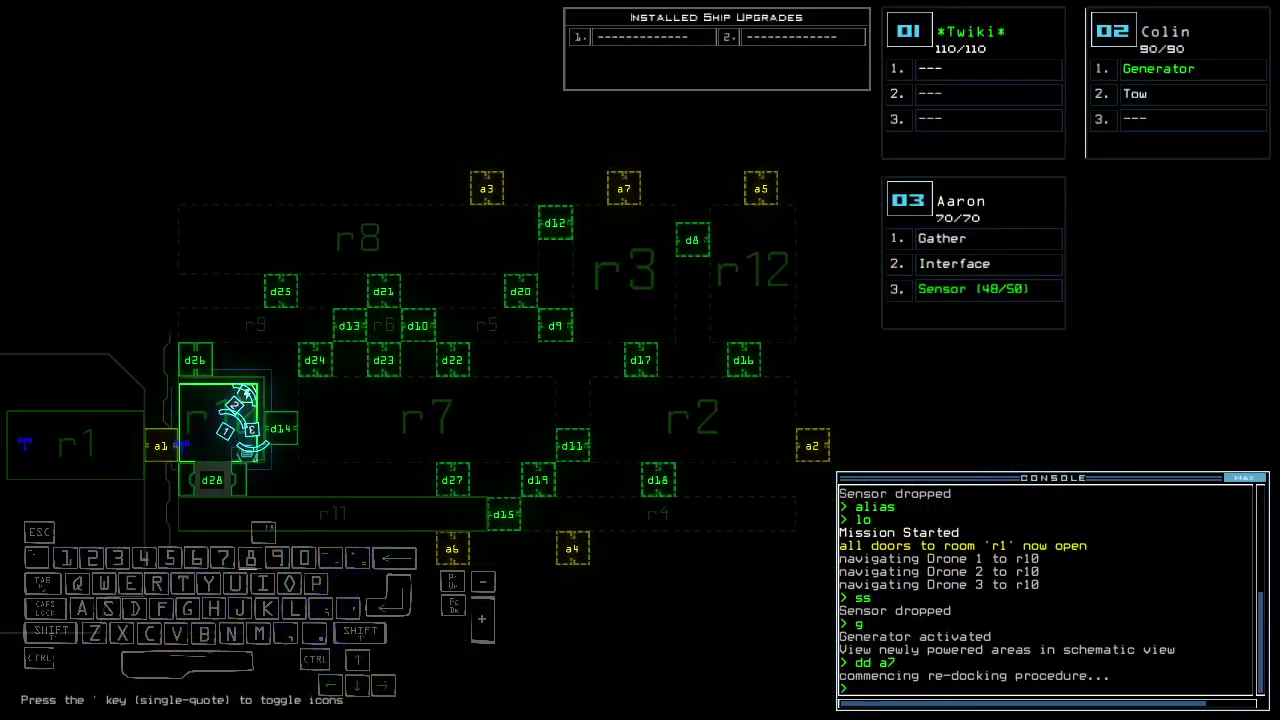
pyautogui.press('Tab')
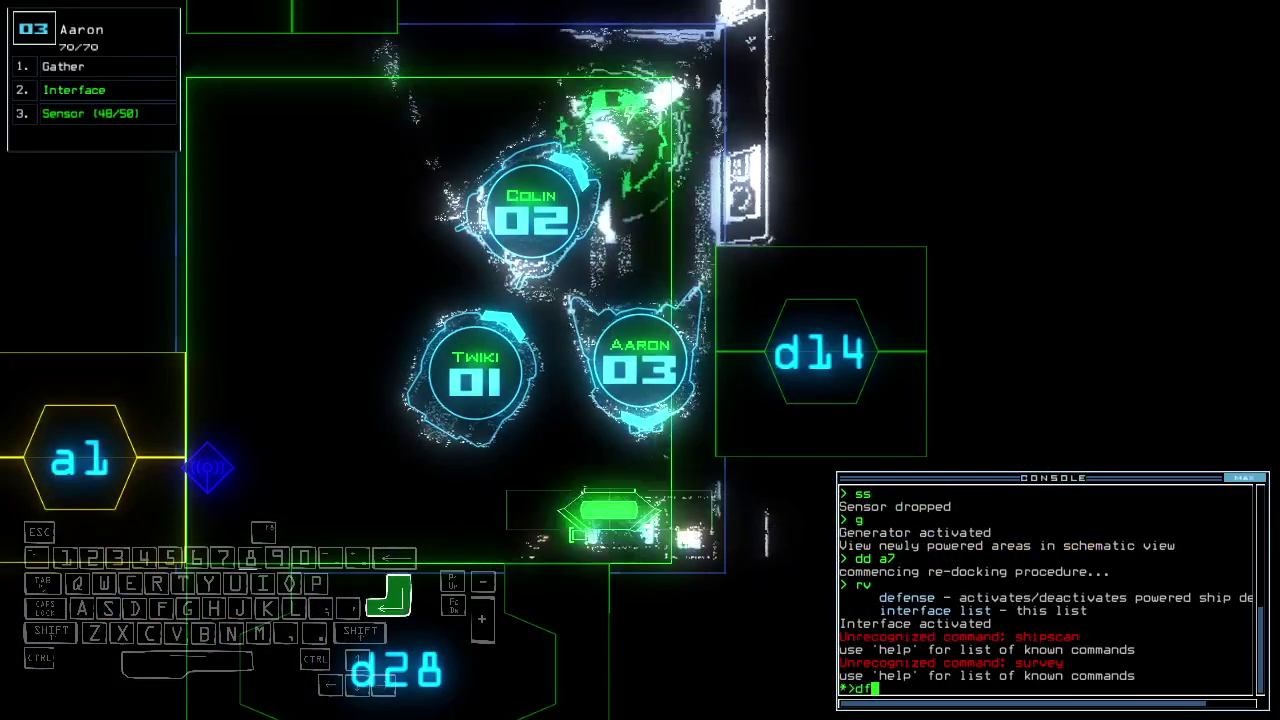
pyautogui.press('Return')
pyautogui.write('df')
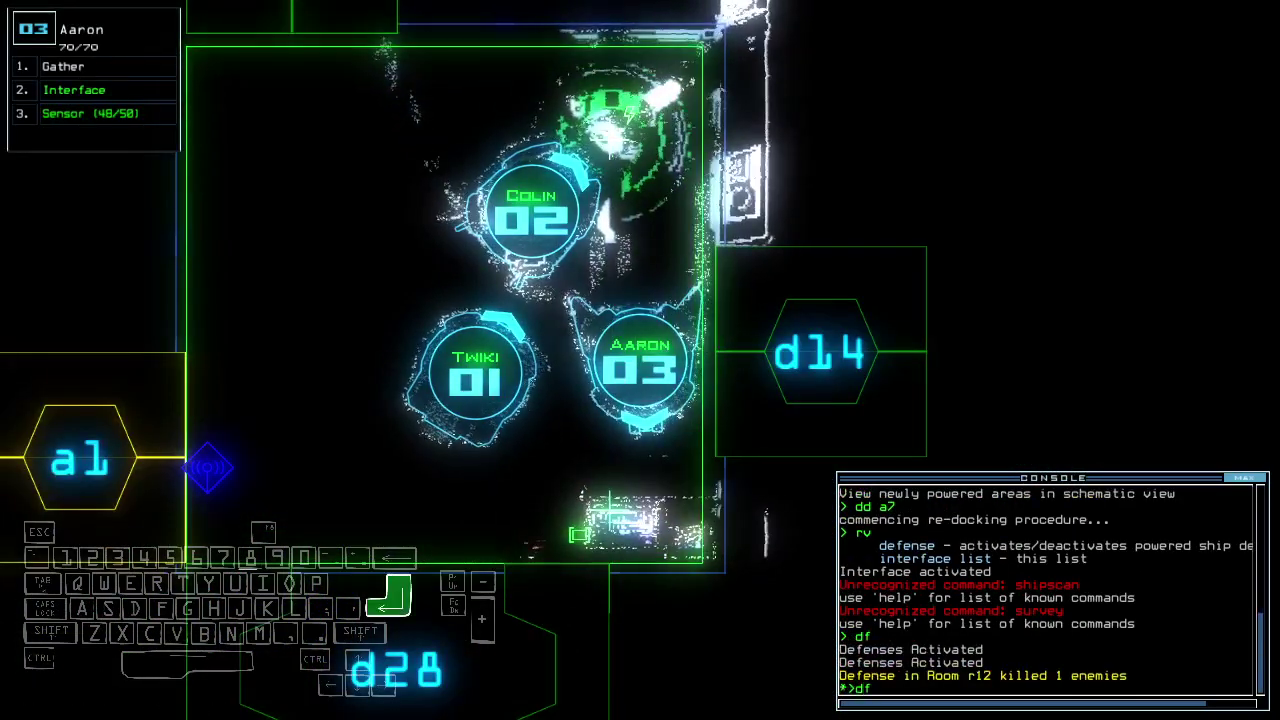
pyautogui.press('Return')
pyautogui.press('Tab')
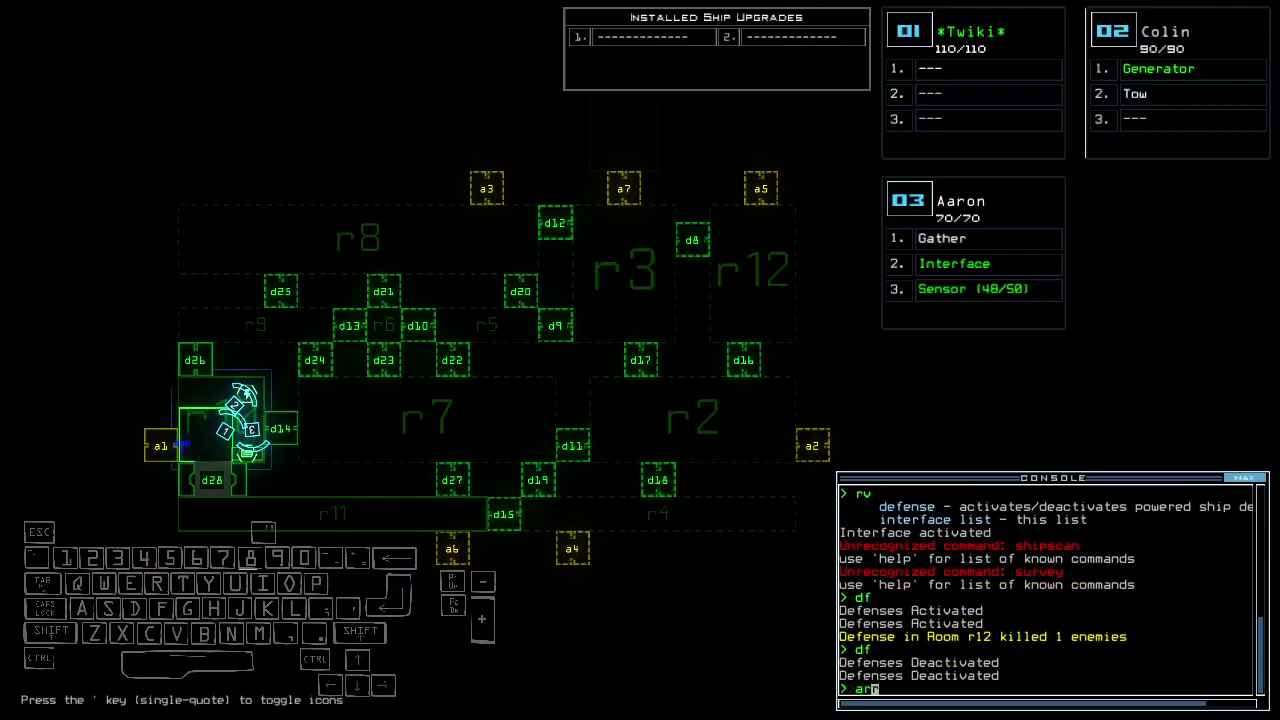
pyautogui.write('r')
pyautogui.press('Return')
# - Drive Aaron into the ship, drop a sensor and gather the nearby scrap
pyautogui.press('Tab')
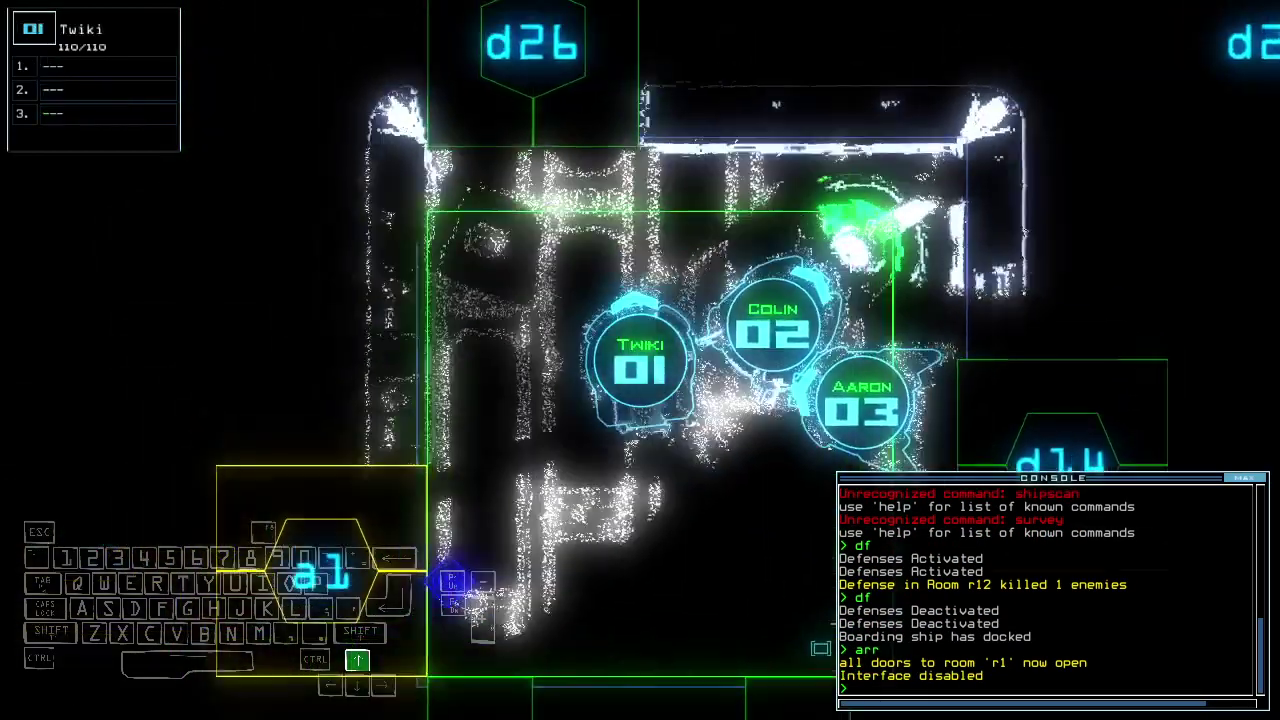
pyautogui.press('Tab')
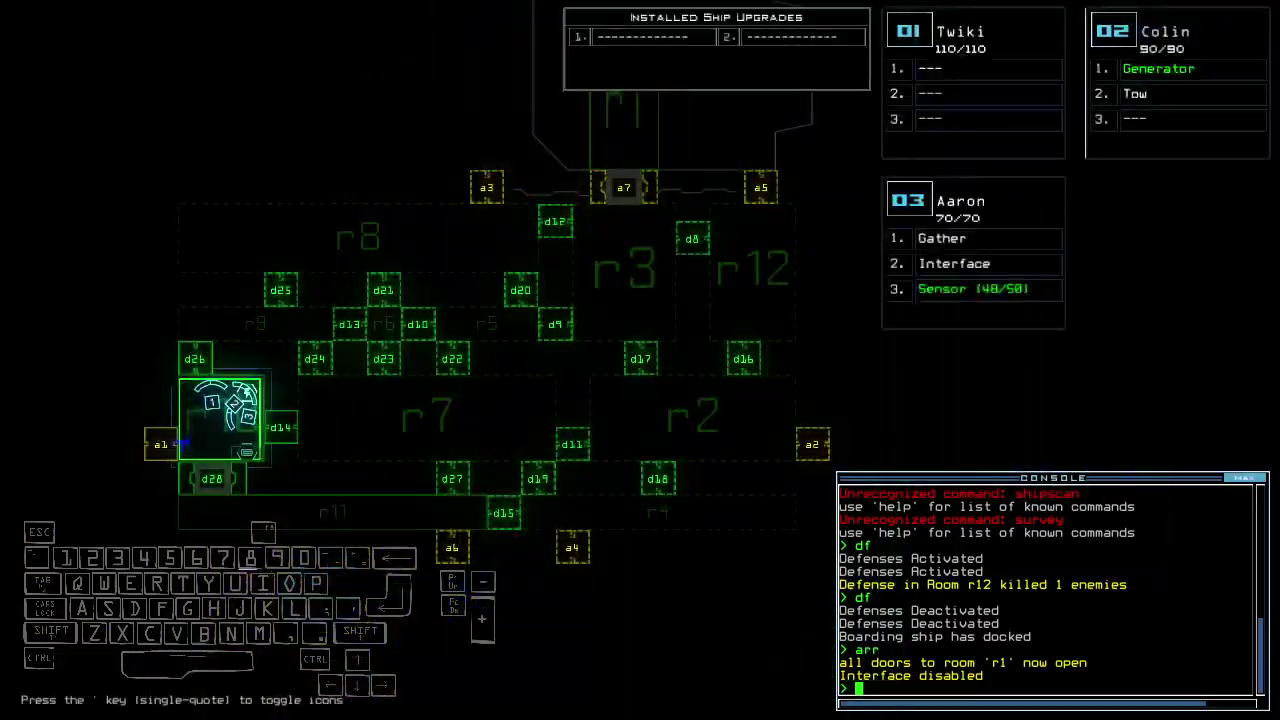
pyautogui.press('Tab')
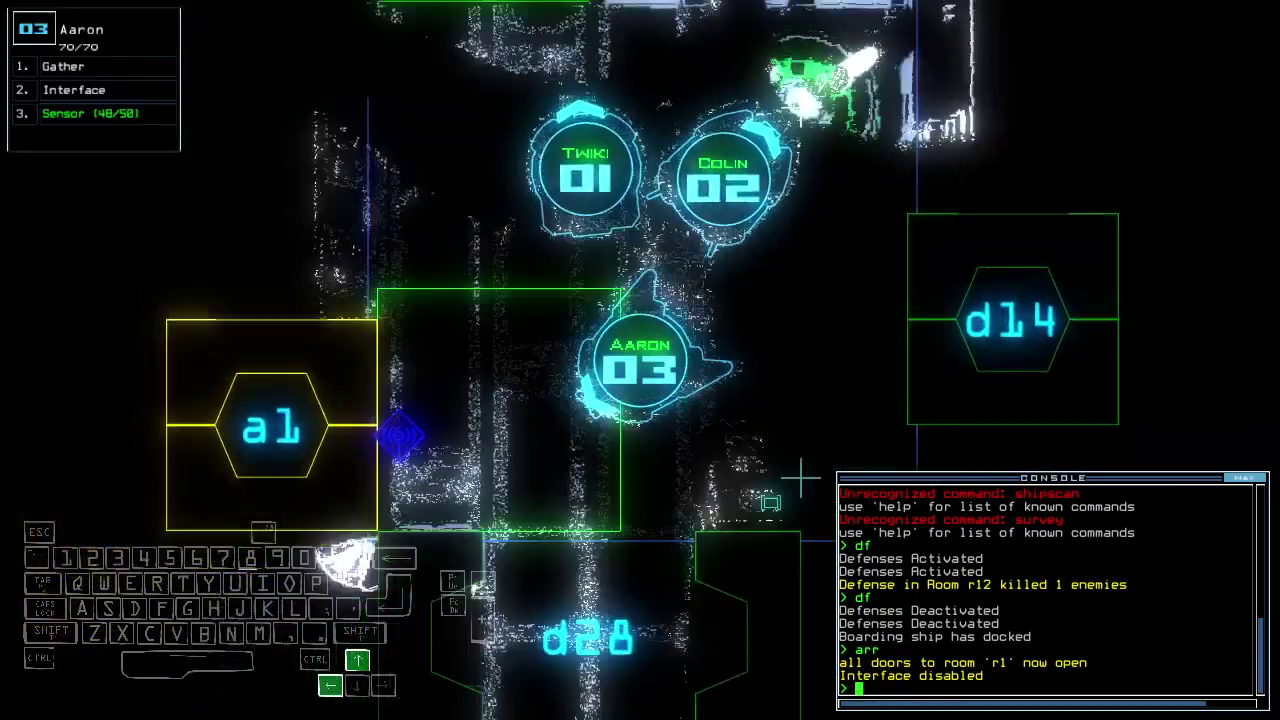
pyautogui.press('Up')
pyautogui.write('ss')
pyautogui.press('Return')
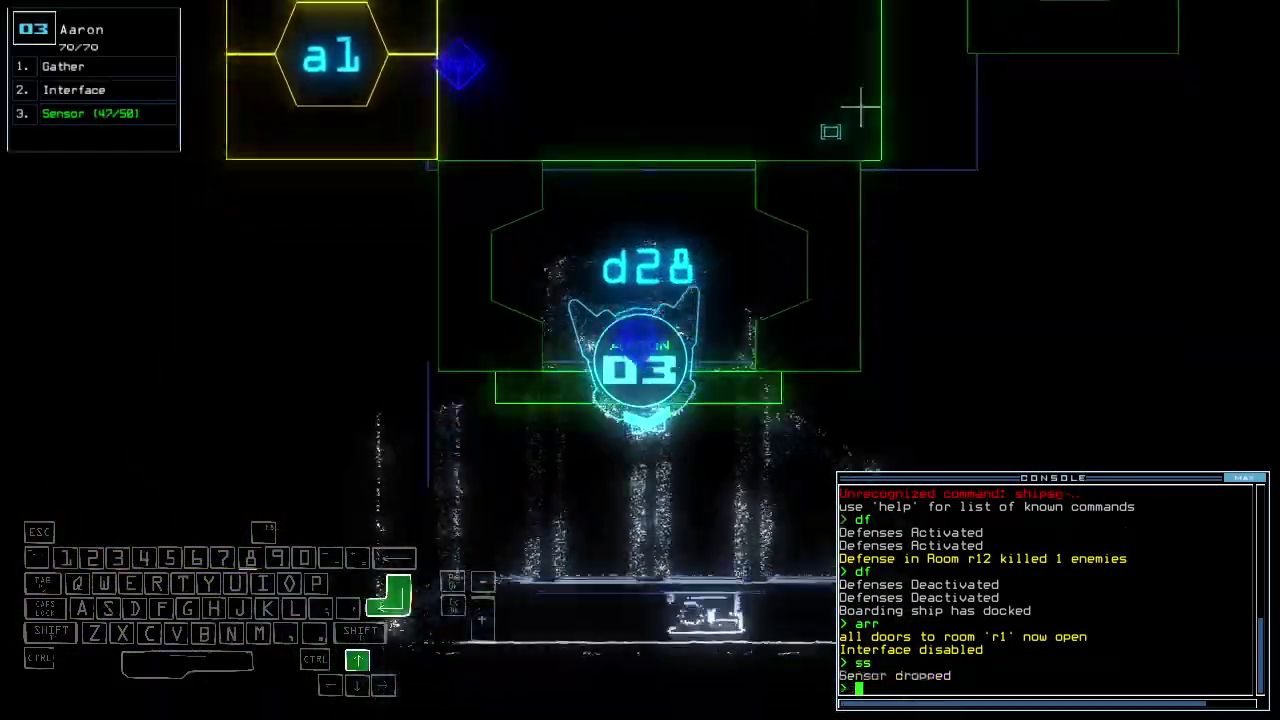
pyautogui.write('g')
pyautogui.press('Return')
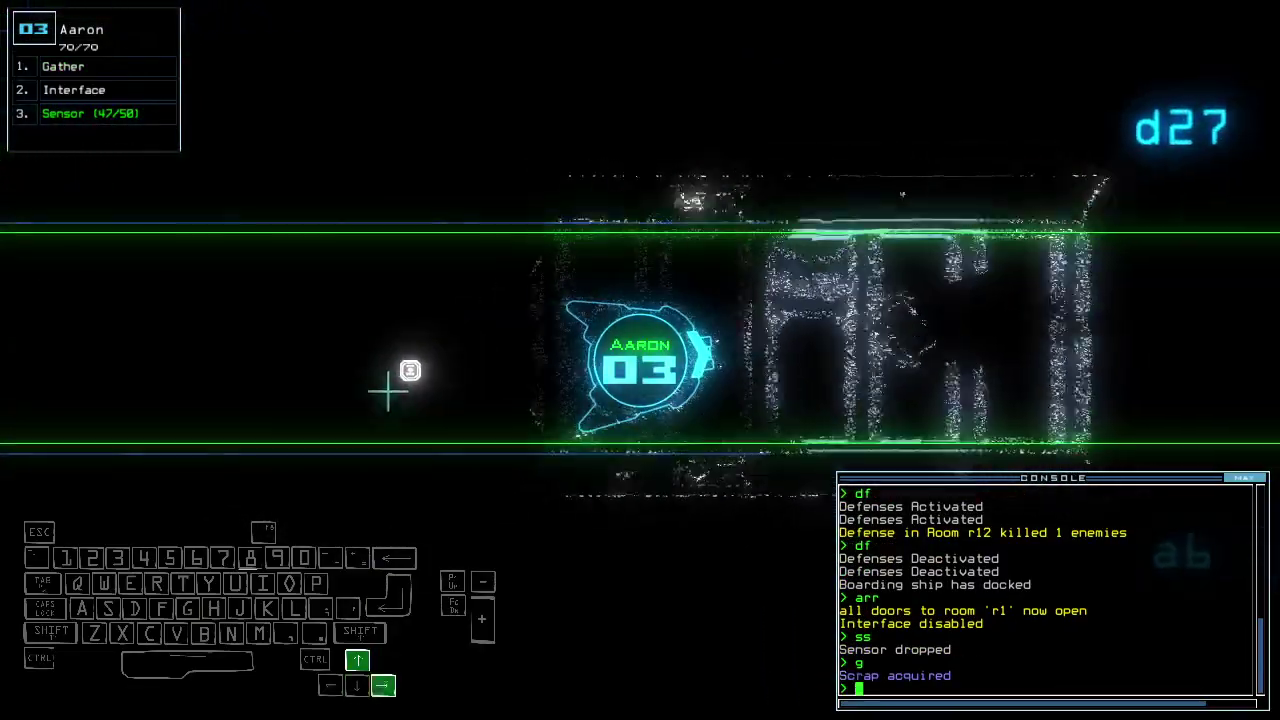
pyautogui.write('g')
pyautogui.press('Return')
pyautogui.write('g')
# - Gather the remaining scrap, open door d15, and sensor and scavenge the next room
pyautogui.press('Return')
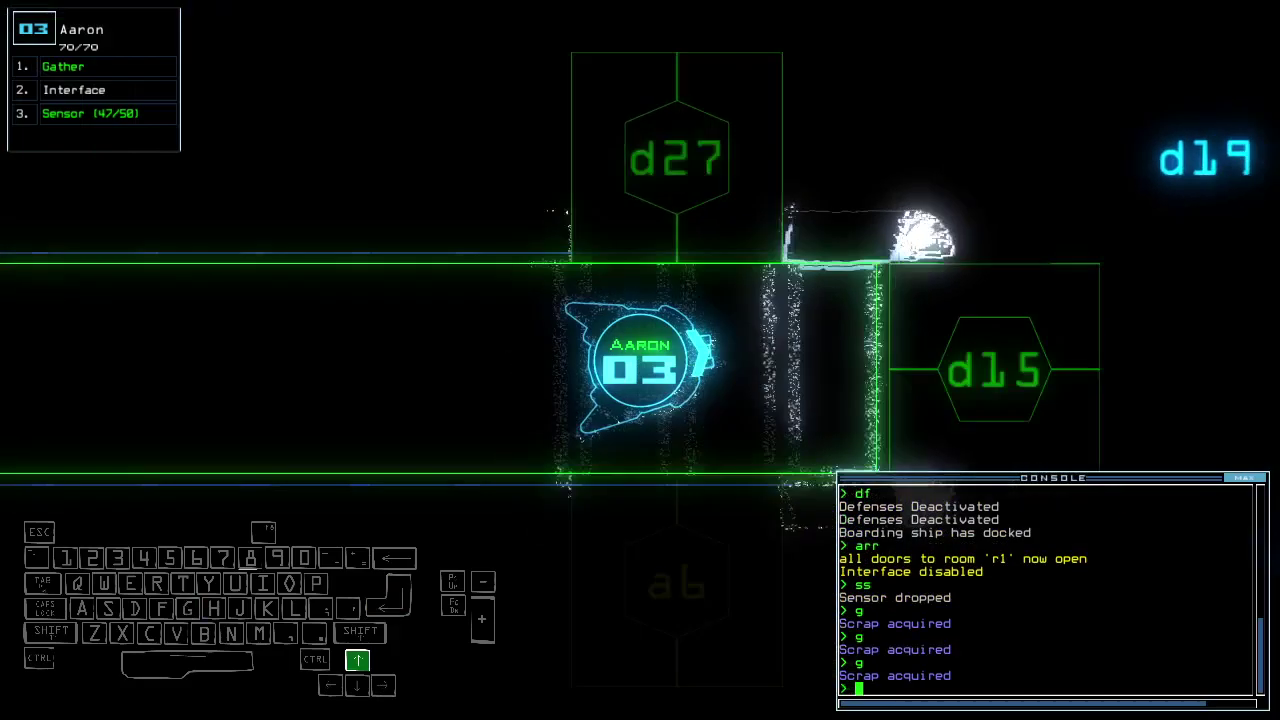
pyautogui.press('space')
pyautogui.press('space')
pyautogui.write('d15')
pyautogui.press('Return')
pyautogui.write('d')
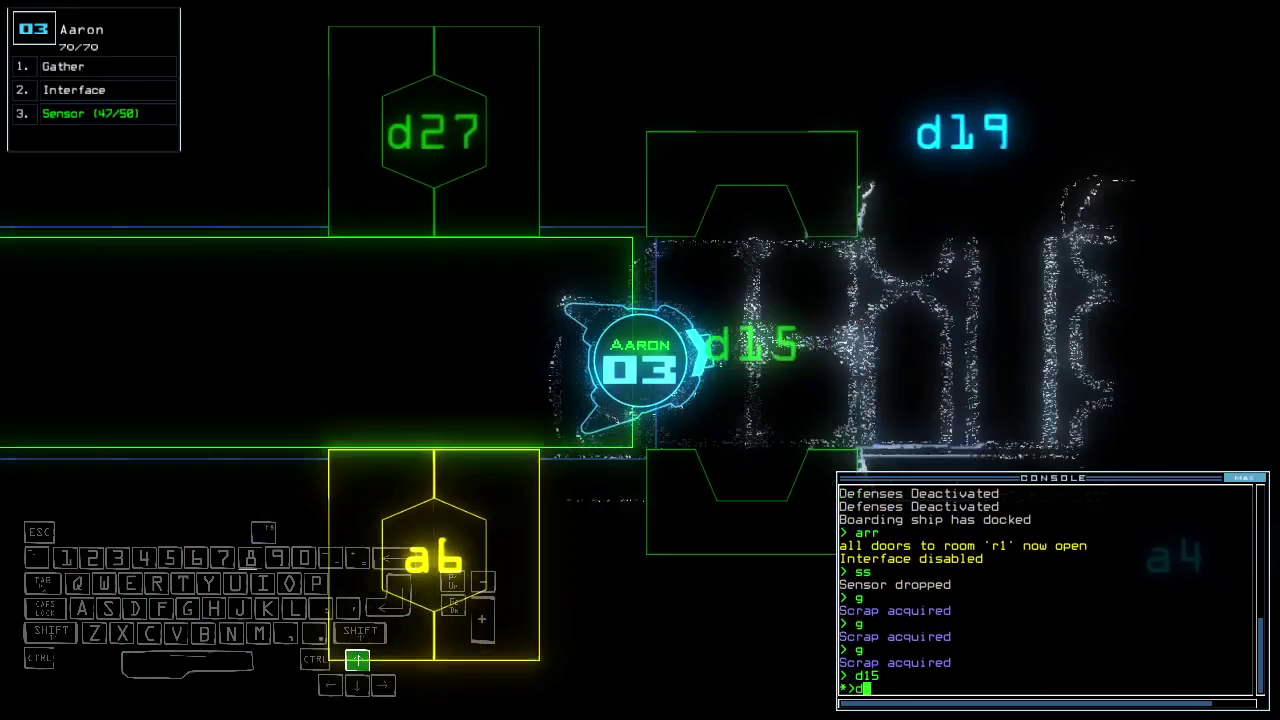
pyautogui.write('14')
pyautogui.press('Return')
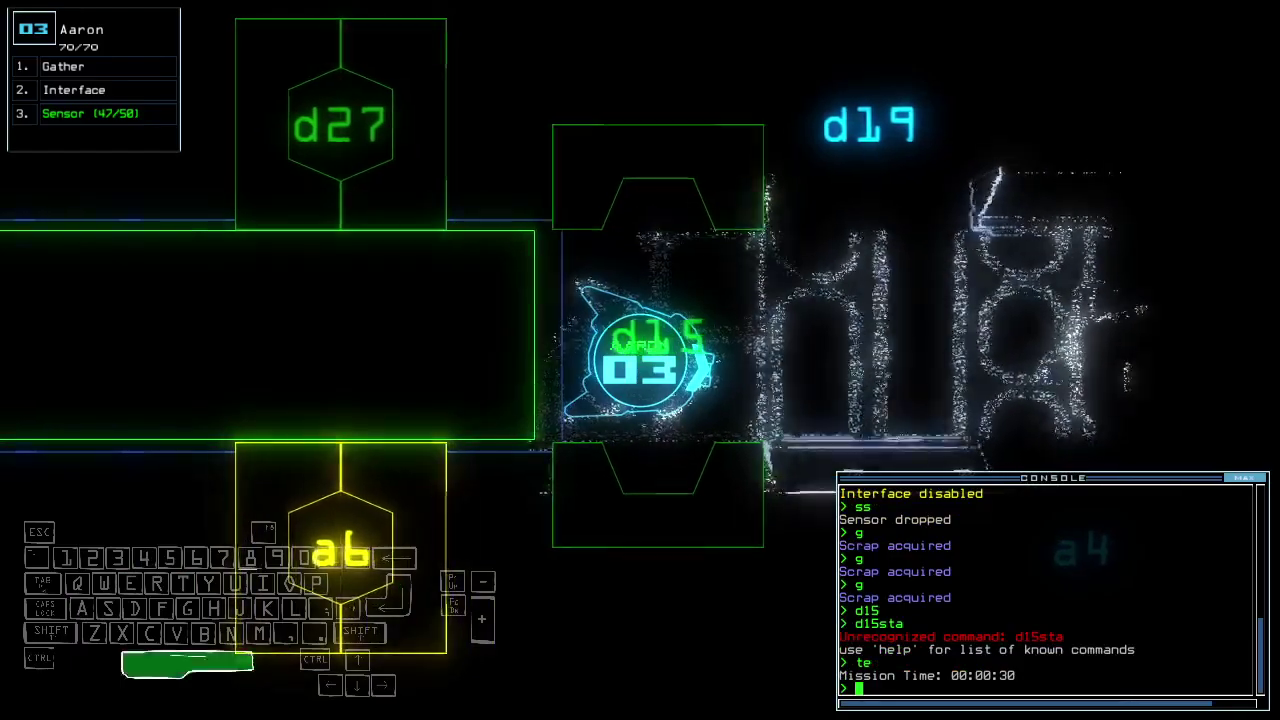
pyautogui.press('space')
pyautogui.press('space')
pyautogui.write('ss')
pyautogui.press('Return')
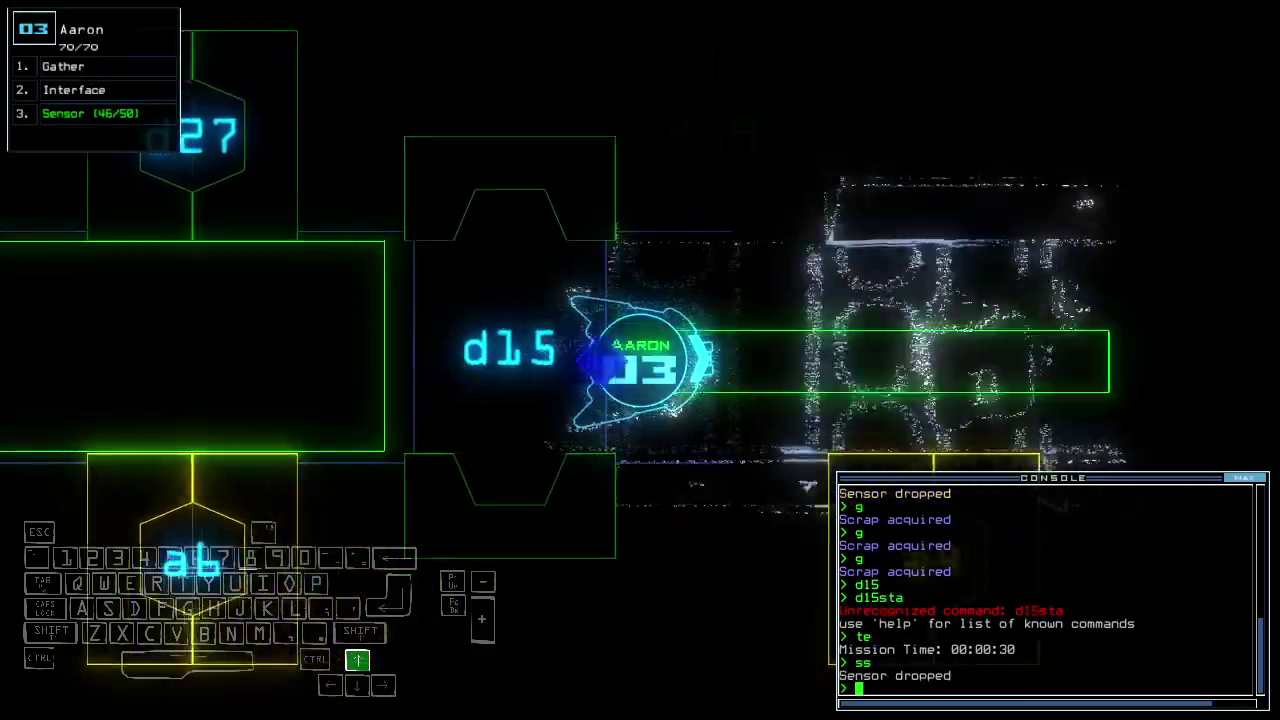
pyautogui.write('g')
pyautogui.press('Return')
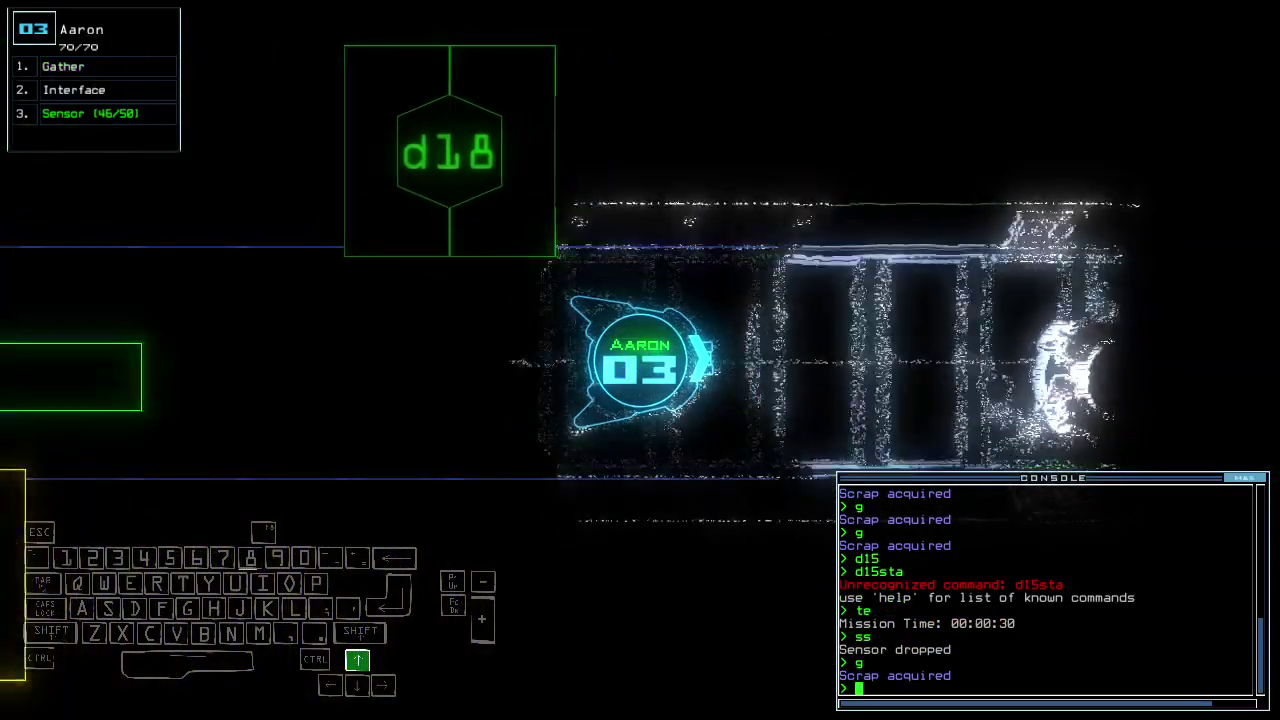
pyautogui.write('swap')
# - Swap Aaron's interface module for Drone 5's teleport module with 'swap in te'
pyautogui.press('Return')
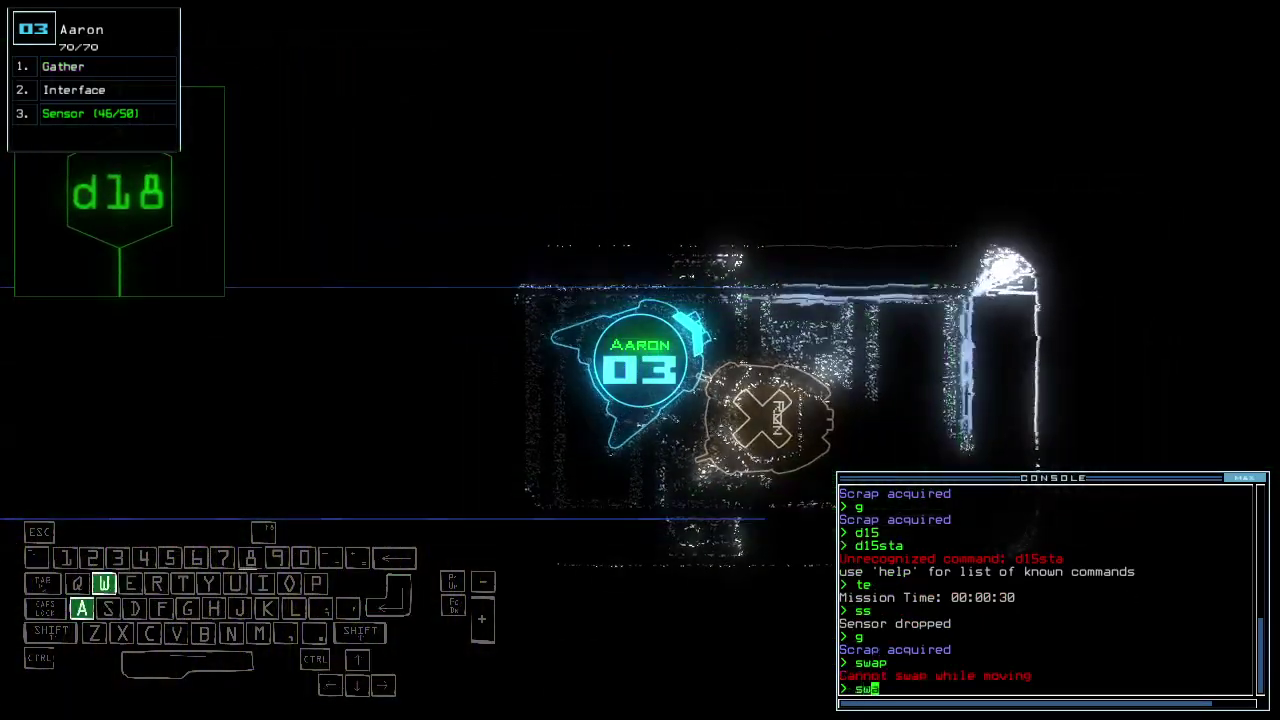
pyautogui.write('ap')
pyautogui.press('Return')
pyautogui.press('Escape')
pyautogui.press('Tab')
pyautogui.write('s')
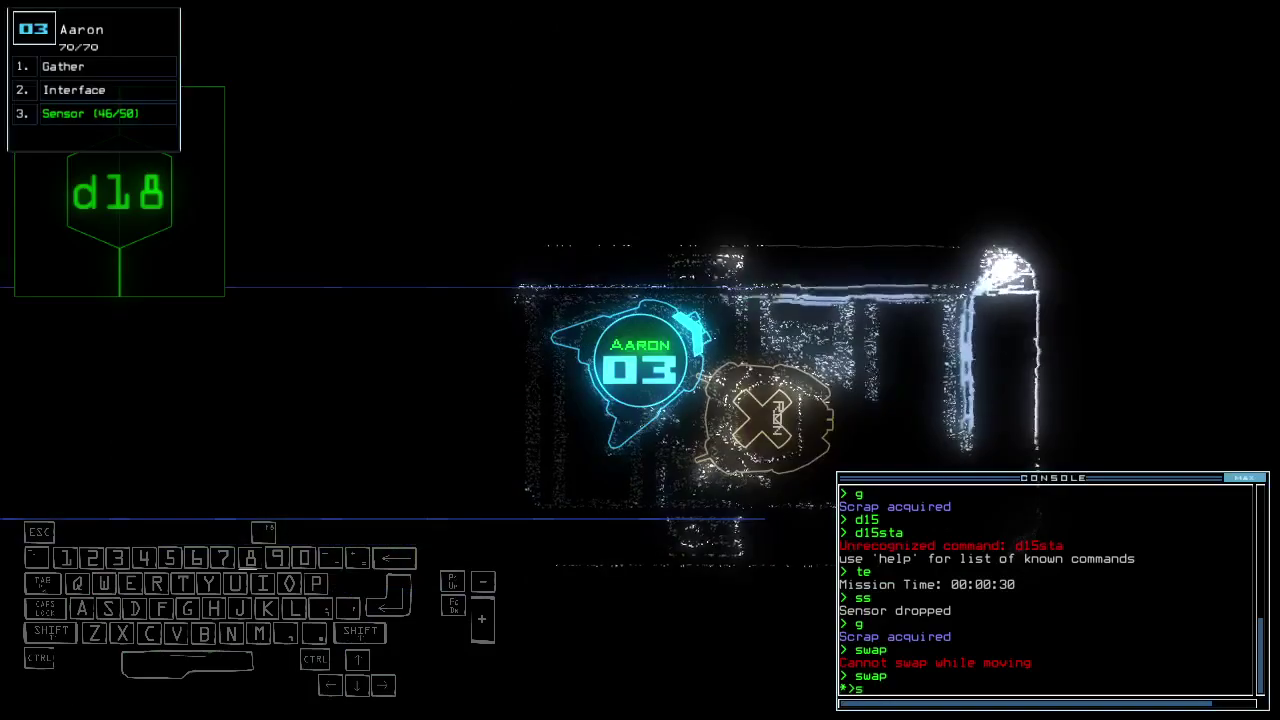
pyautogui.press('Return')
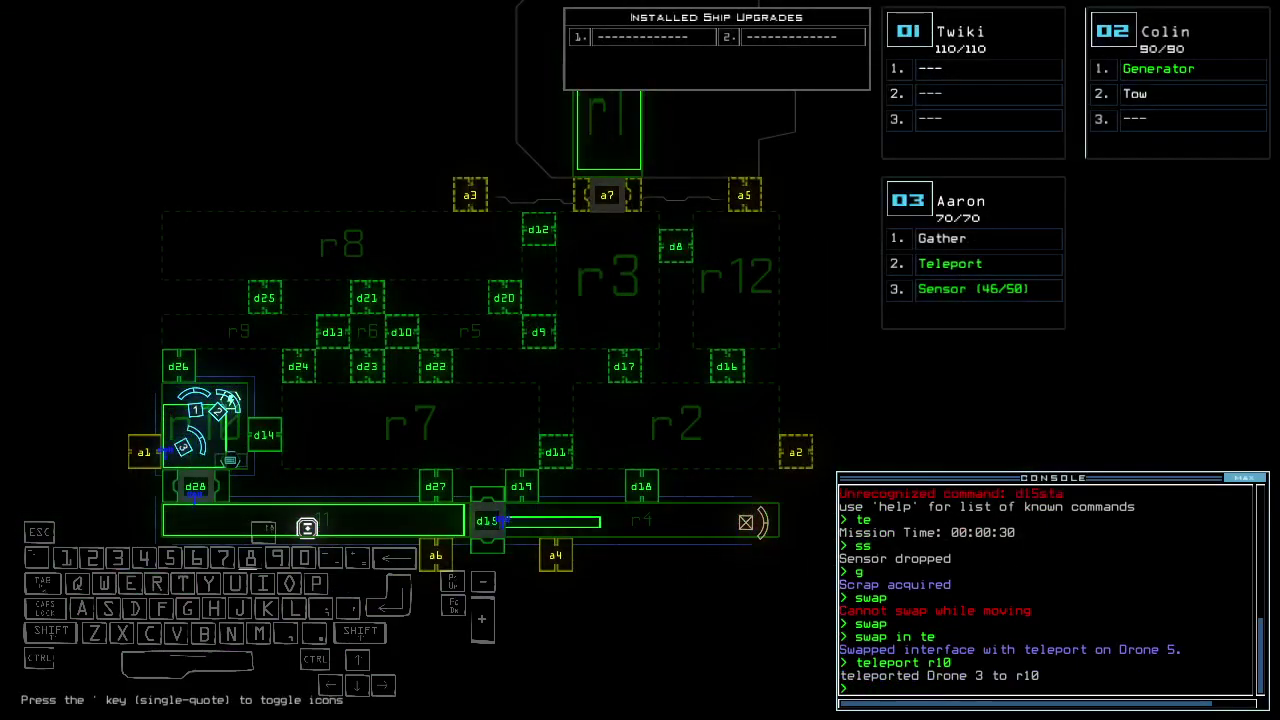
# - Hand the gather module to Colin, teleport Aaron to r4 and trade modules with the wreck
pyautogui.press('Tab')
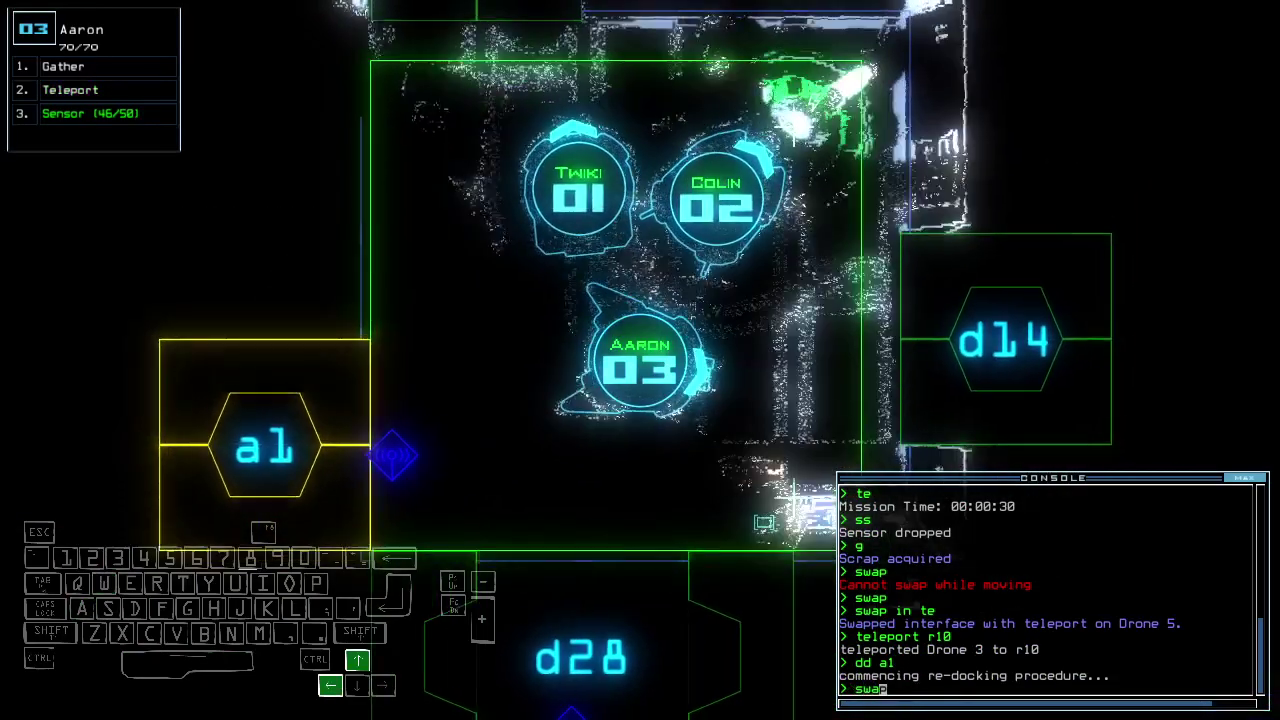
pyautogui.write('swap ga')
pyautogui.press('Return')
pyautogui.press('Tab')
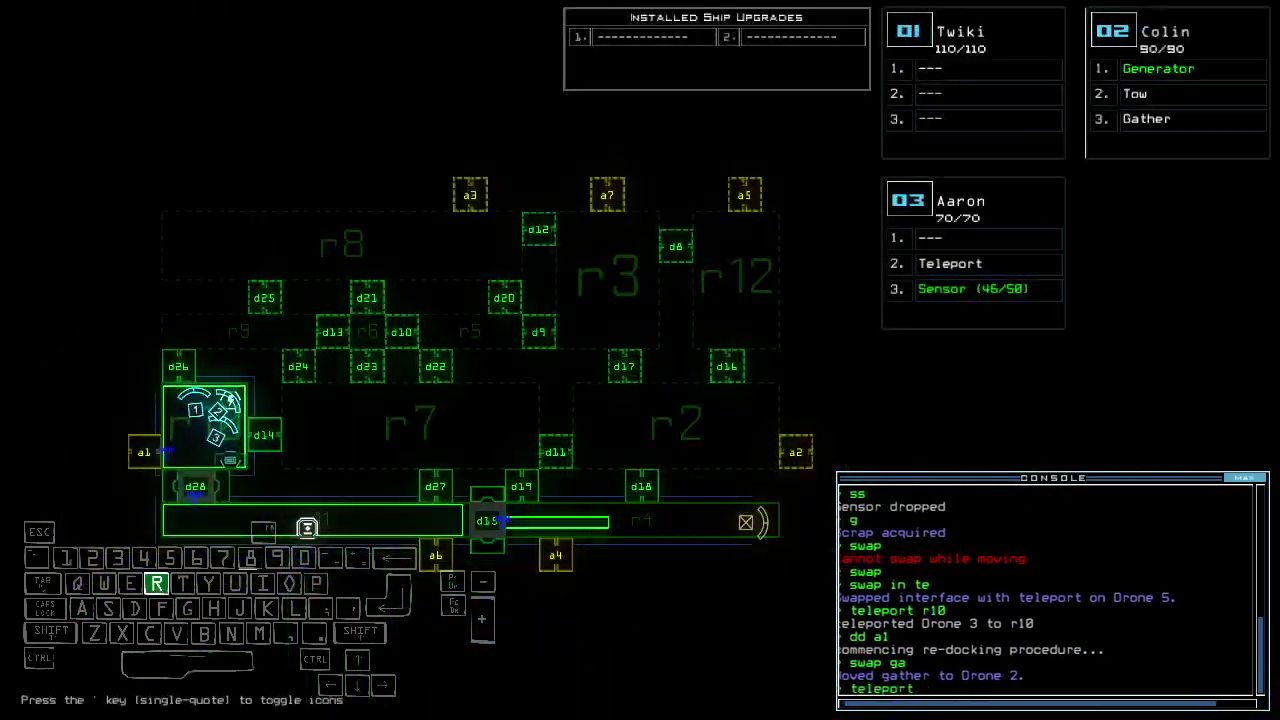
pyautogui.write('4')
pyautogui.press('Return')
pyautogui.press('Tab')
pyautogui.write('swap')
pyautogui.press('Return')
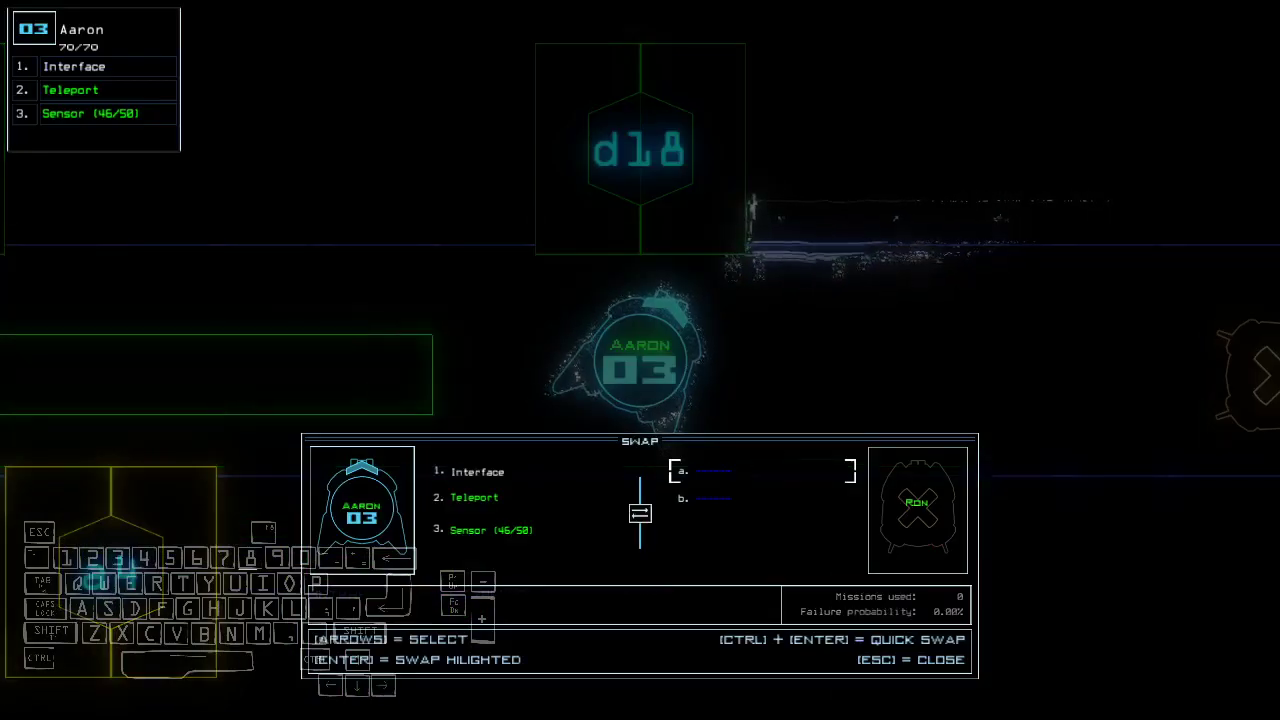
pyautogui.press('Escape')
pyautogui.press('Tab')
pyautogui.press('Tab')
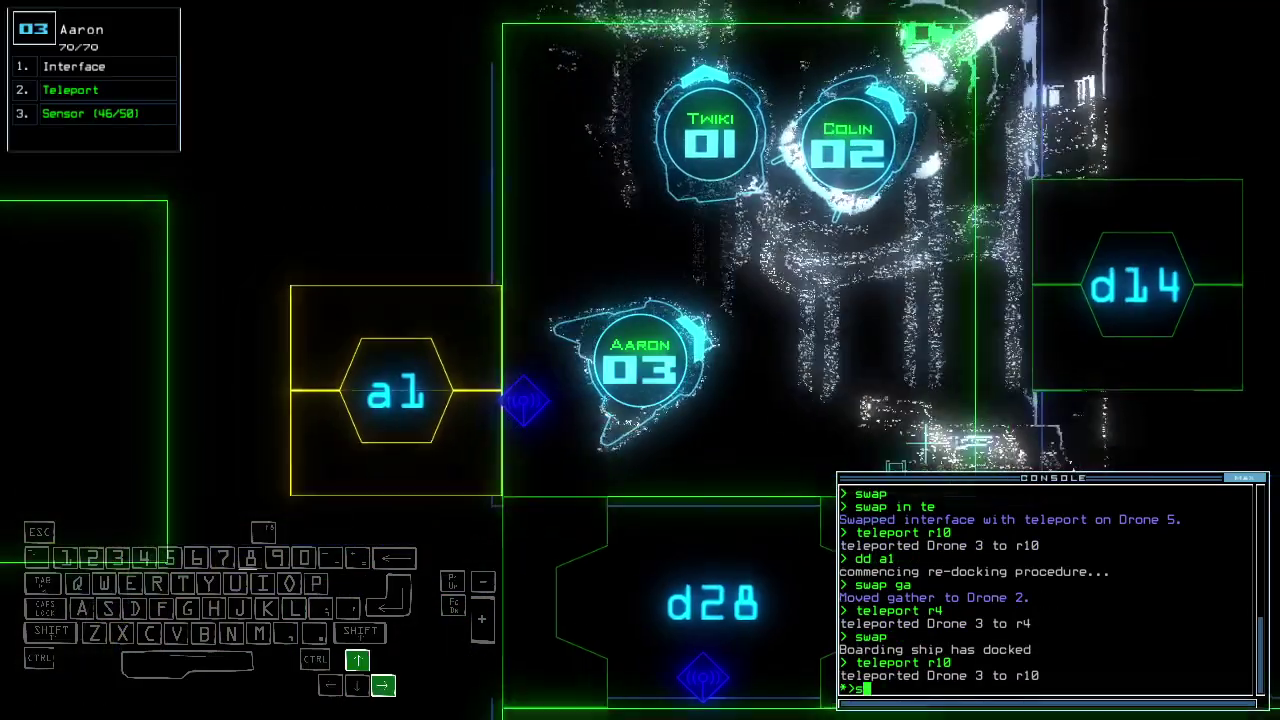
pyautogui.write('swap in')
# - Give the Interface module to Twiki and move Gather back to Aaron
pyautogui.press('Return')
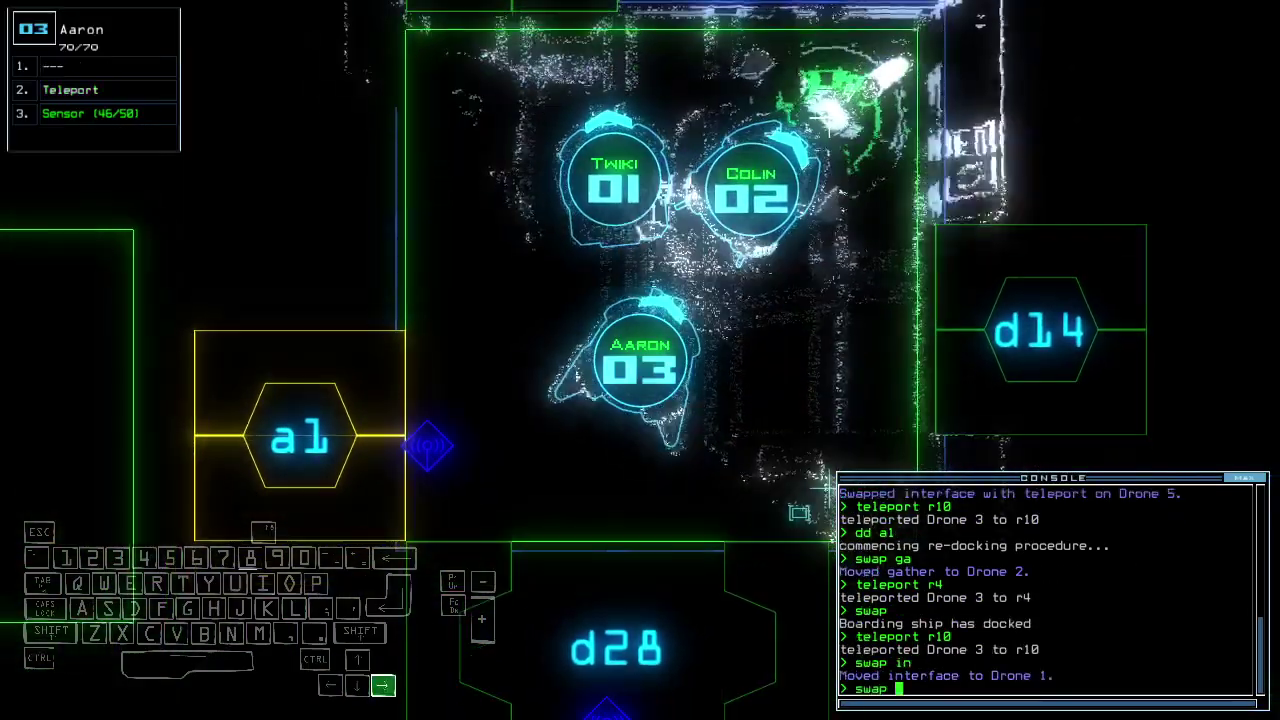
pyautogui.write('swap ga')
pyautogui.press('Return')
pyautogui.press('Tab')
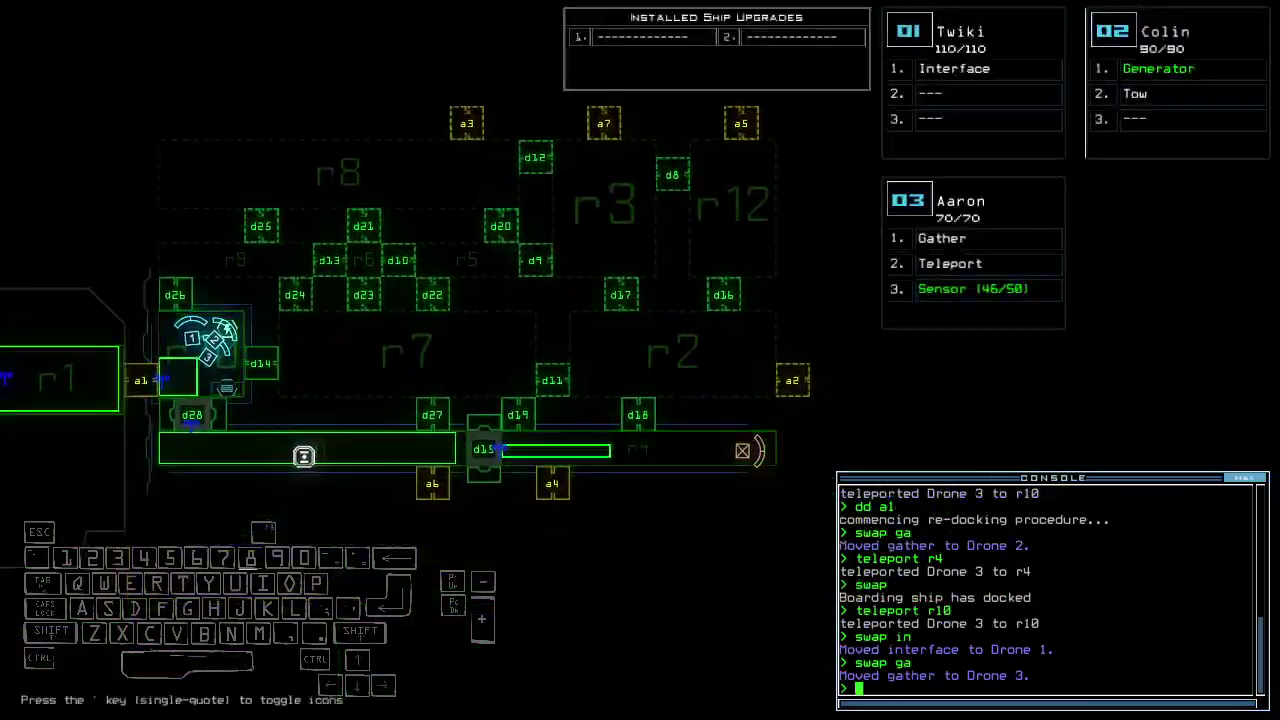
pyautogui.press('Tab')
pyautogui.write('d14')
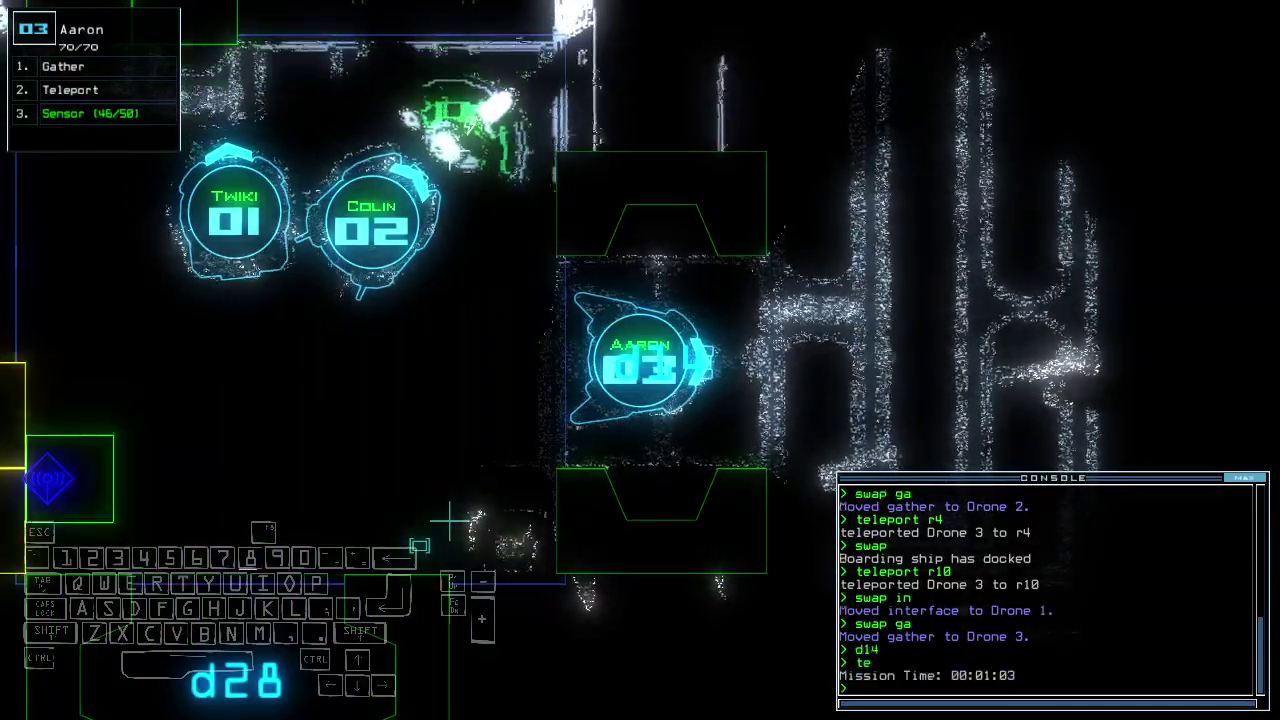
# - Drop a motion sensor in room r7 and close three nearby doors with 'cccc'
pyautogui.press('Tab')
pyautogui.press('Tab')
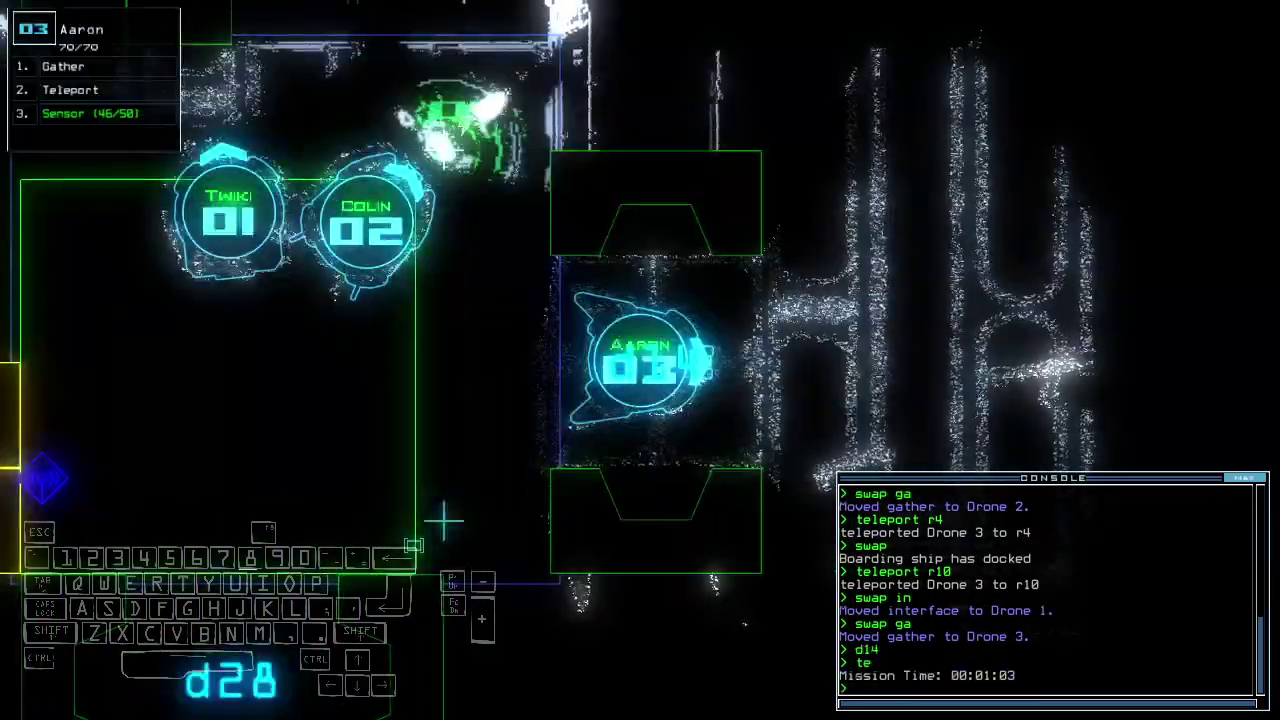
pyautogui.press('Return')
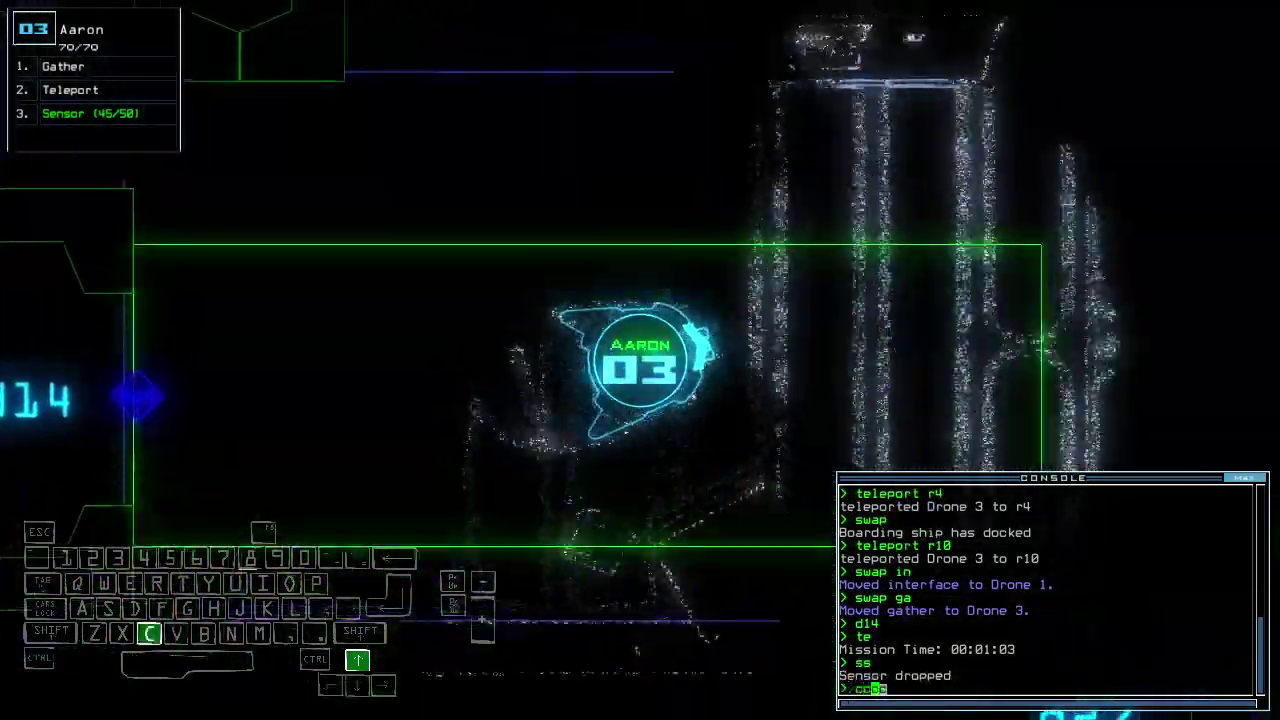
pyautogui.write('cccc')
pyautogui.press('Return')
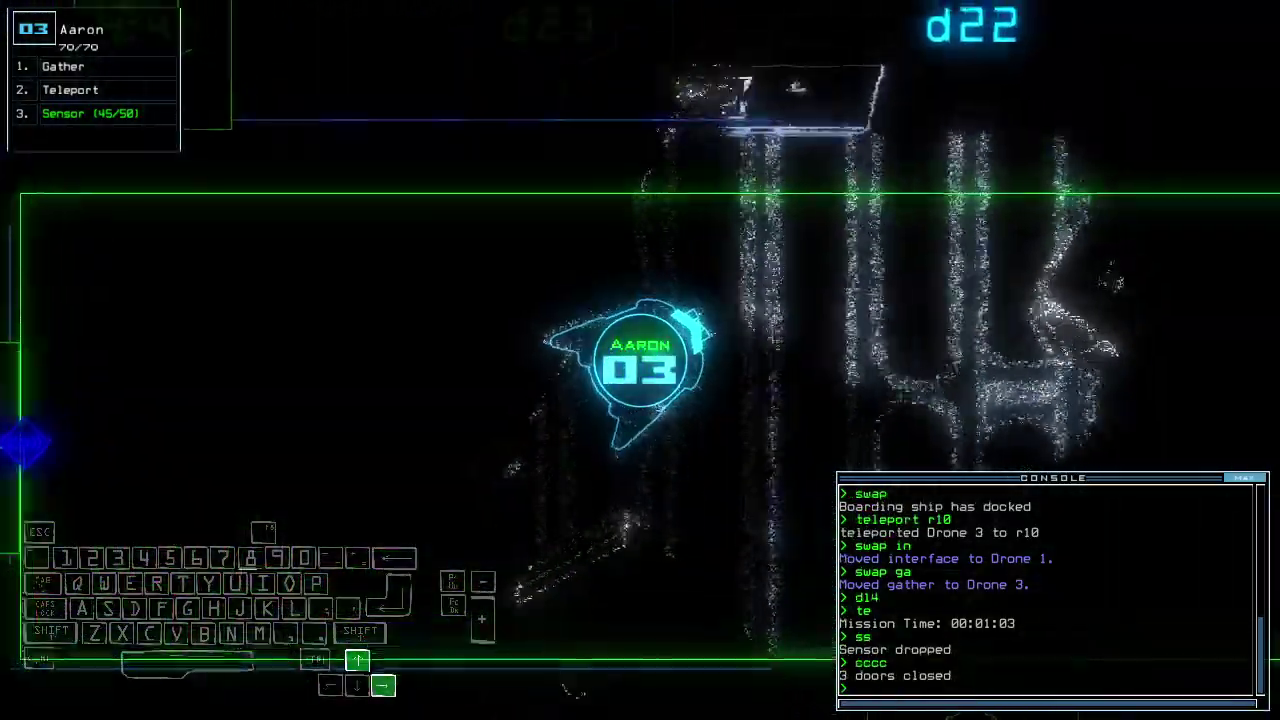
pyautogui.press('Up')
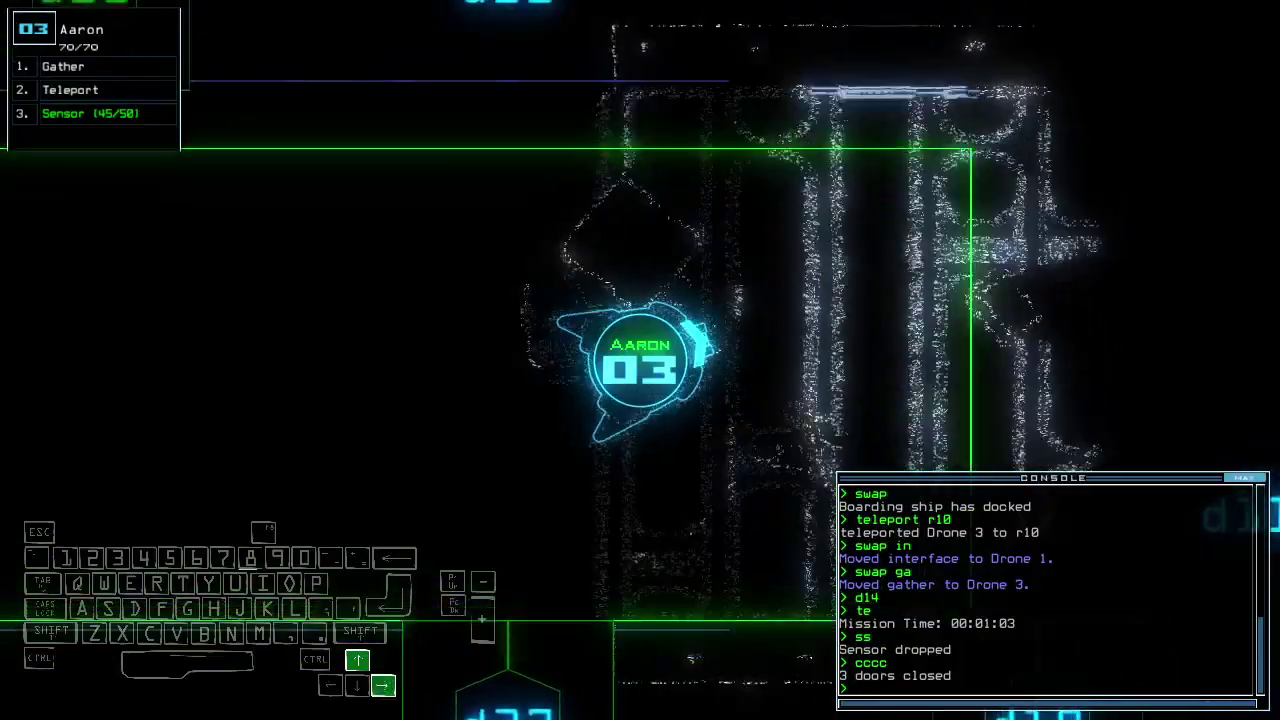
# - Teleport Aaron to room r12, gather its scrap and list the room interfaces
pyautogui.press('Left')
pyautogui.press('space')
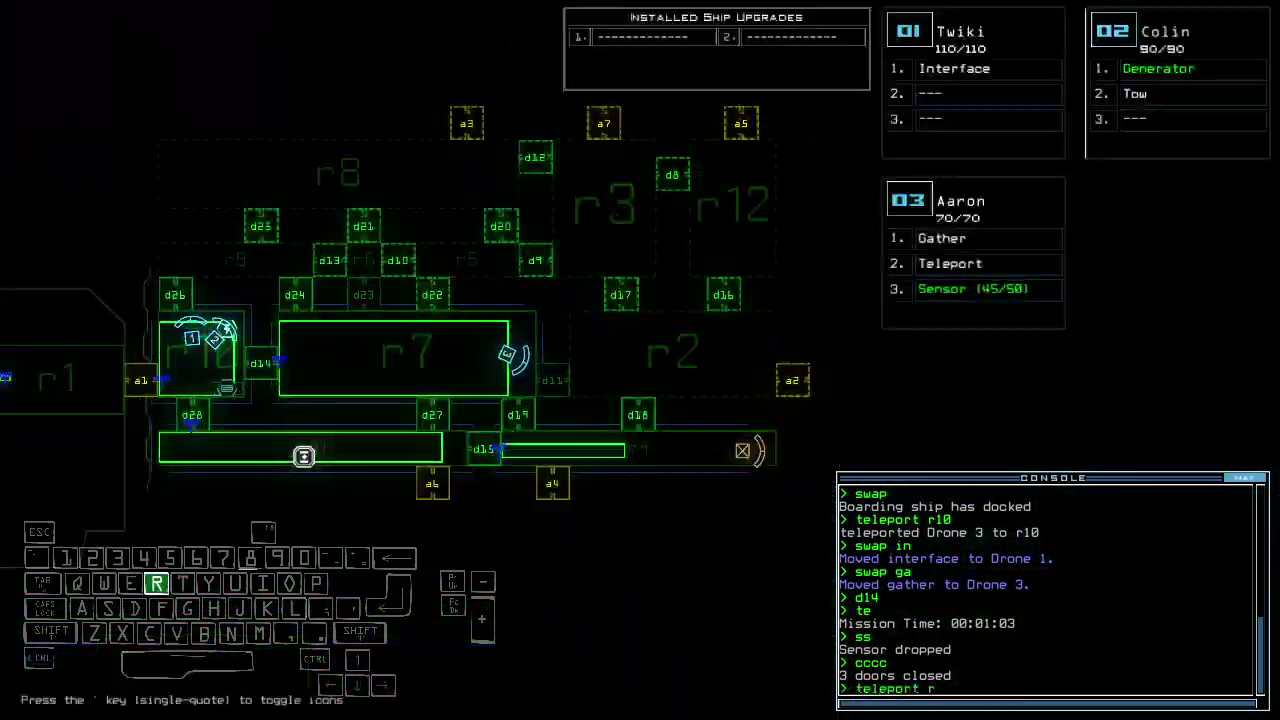
pyautogui.write('ss')
pyautogui.press('Return')
pyautogui.press('Up')
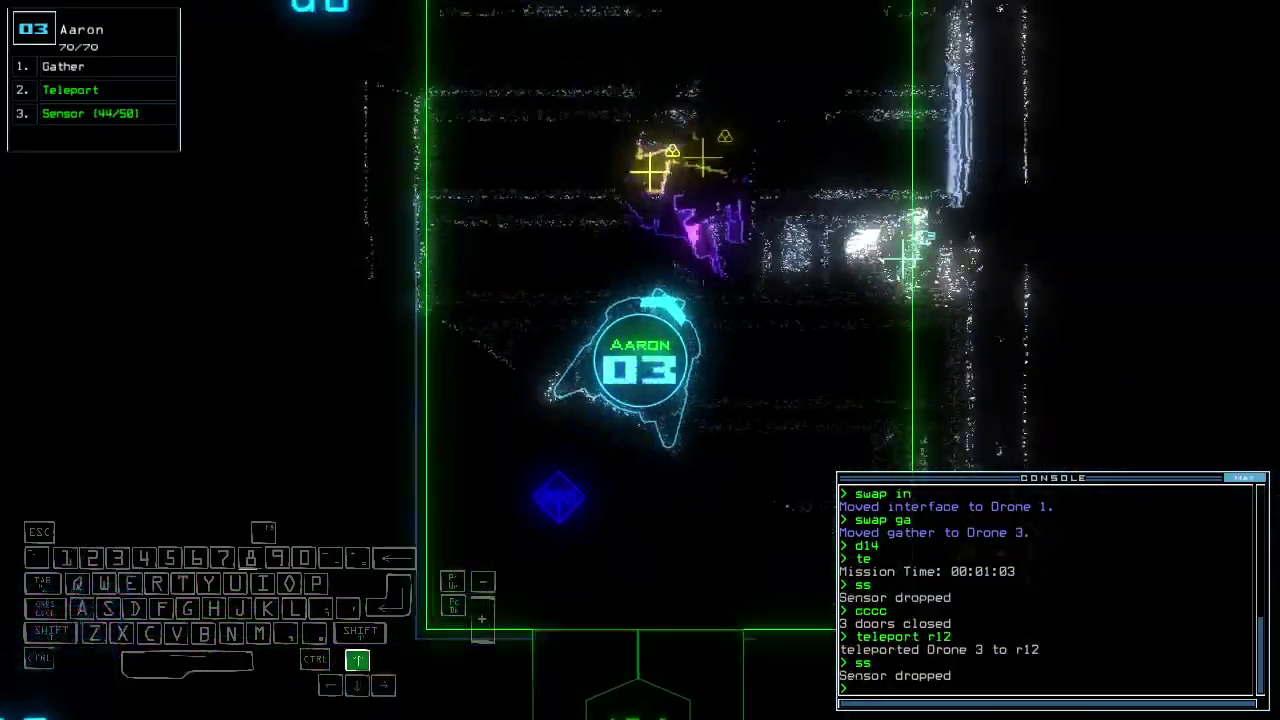
pyautogui.write('g')
pyautogui.press('Return')
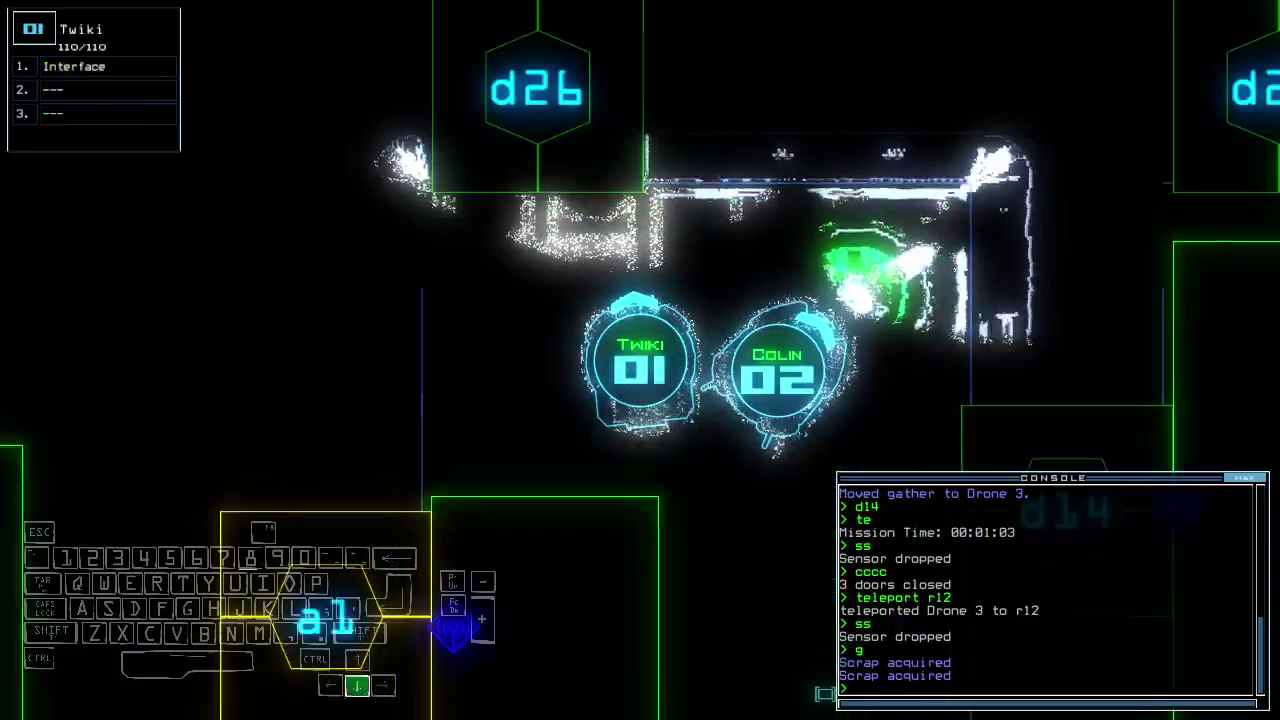
pyautogui.write('rv')
pyautogui.press('Return')
pyautogui.press('space')
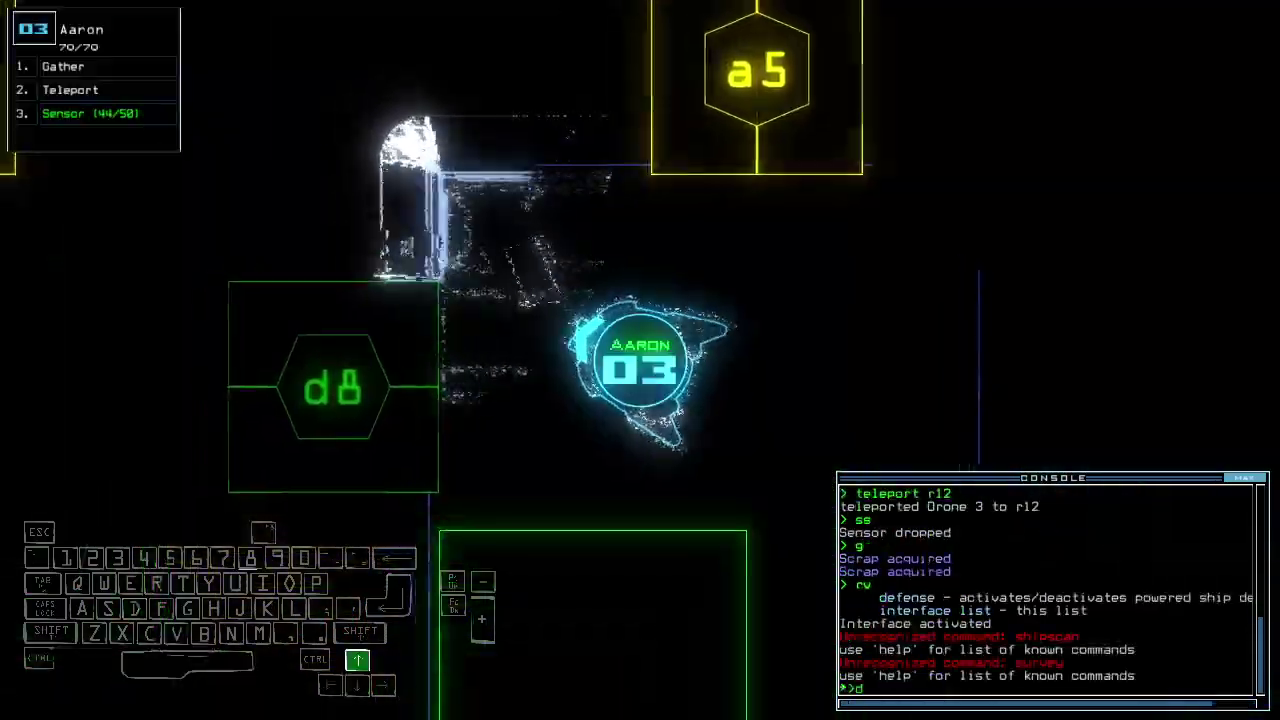
pyautogui.write('8')
# - Open doors d8 and d9, dropping a sensor by d8, and steer Aaron toward d12
pyautogui.press('Return')
pyautogui.write('ss')
pyautogui.press('Return')
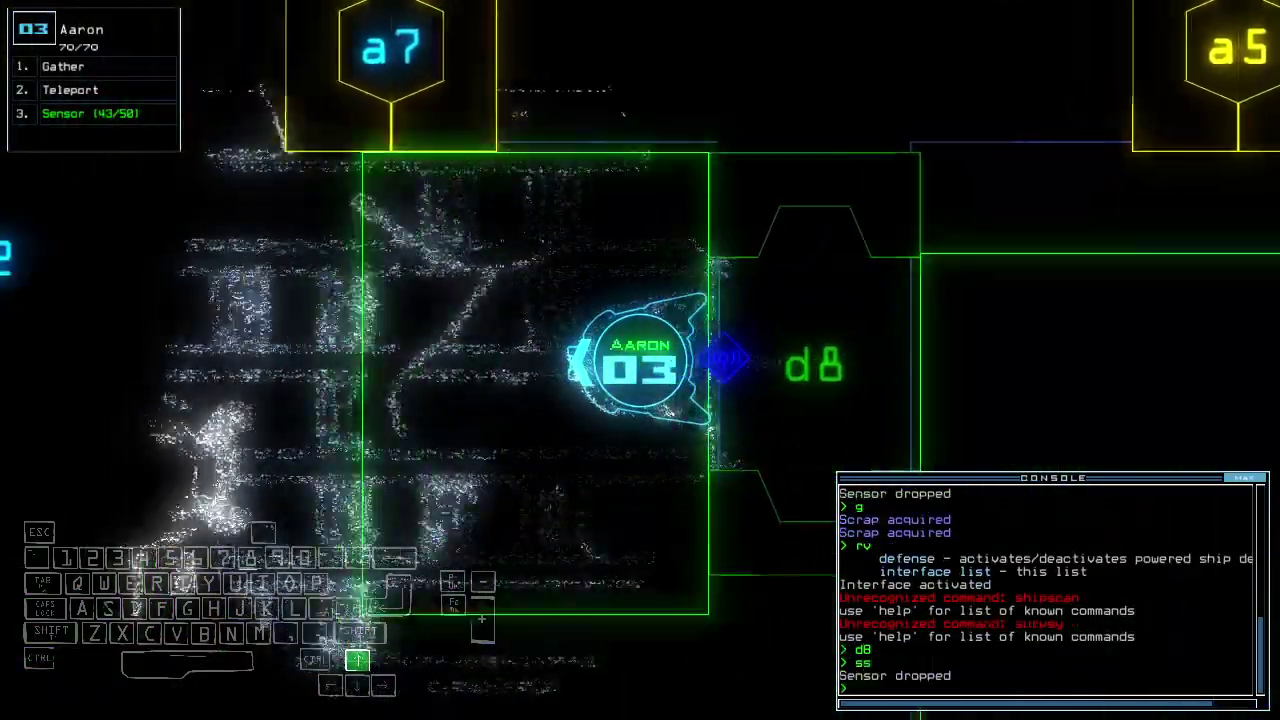
pyautogui.press('Up')
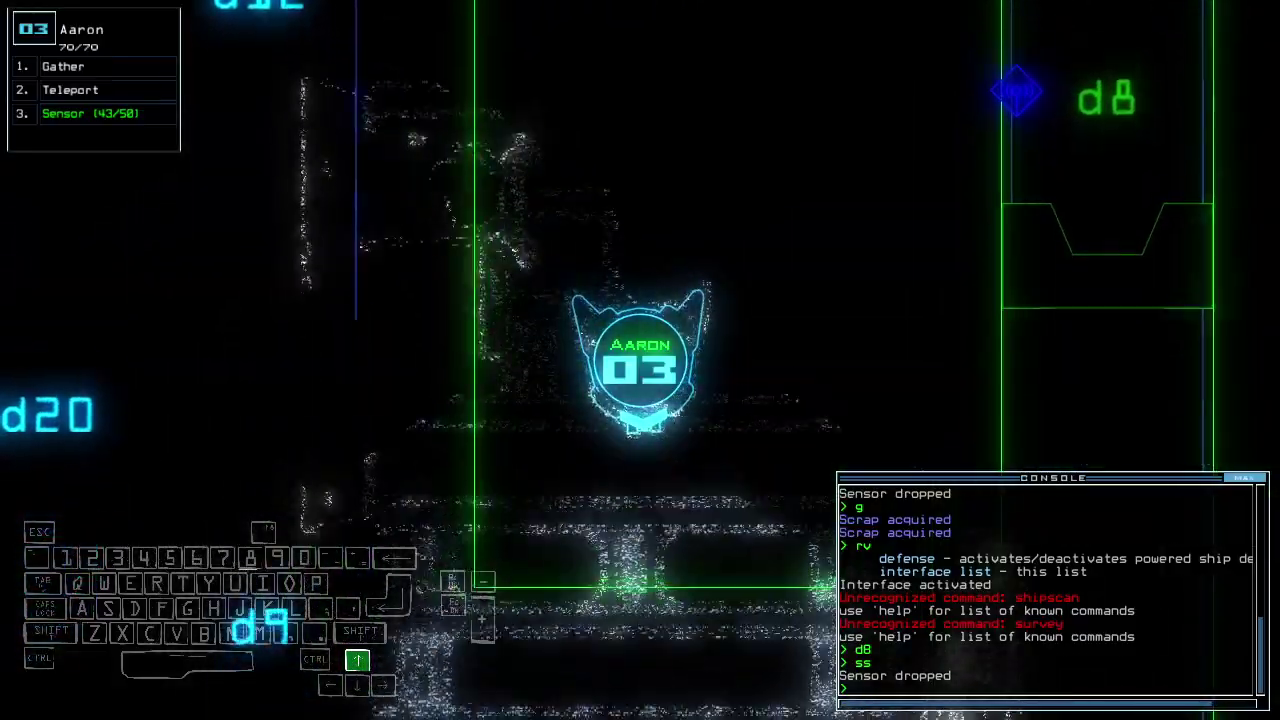
pyautogui.press('Right')
pyautogui.write('d9')
pyautogui.press('Return')
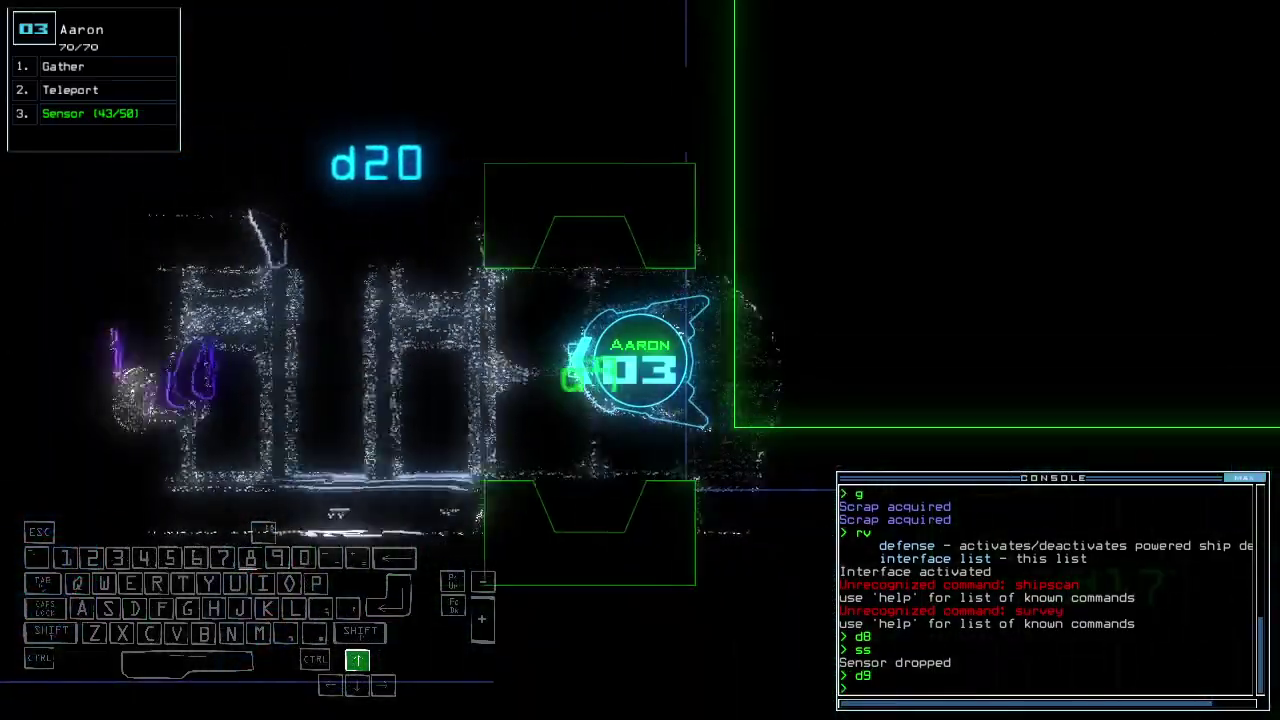
pyautogui.press('Down')
pyautogui.press('Down')
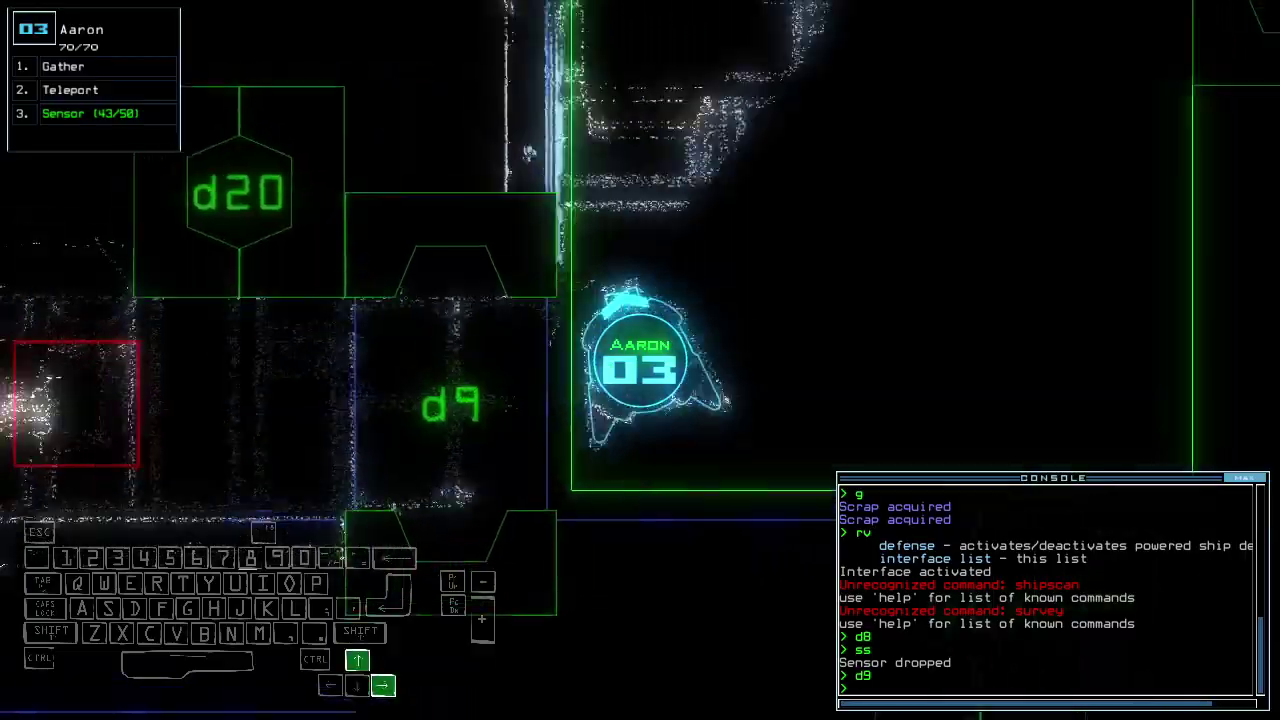
pyautogui.press('Up')
pyautogui.press('Left')
pyautogui.write('d12')
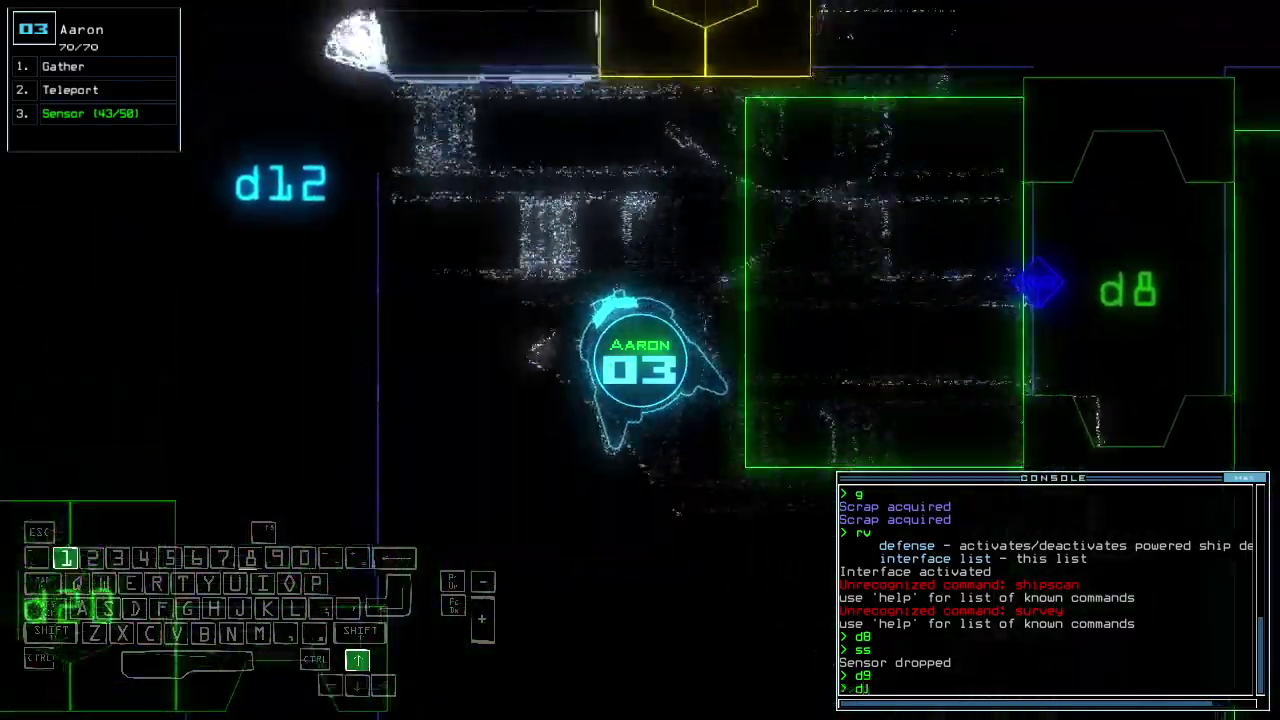
# - Open d12, gather scrap, close d12 behind Aaron, drop a sensor and gather more
pyautogui.press('Return')
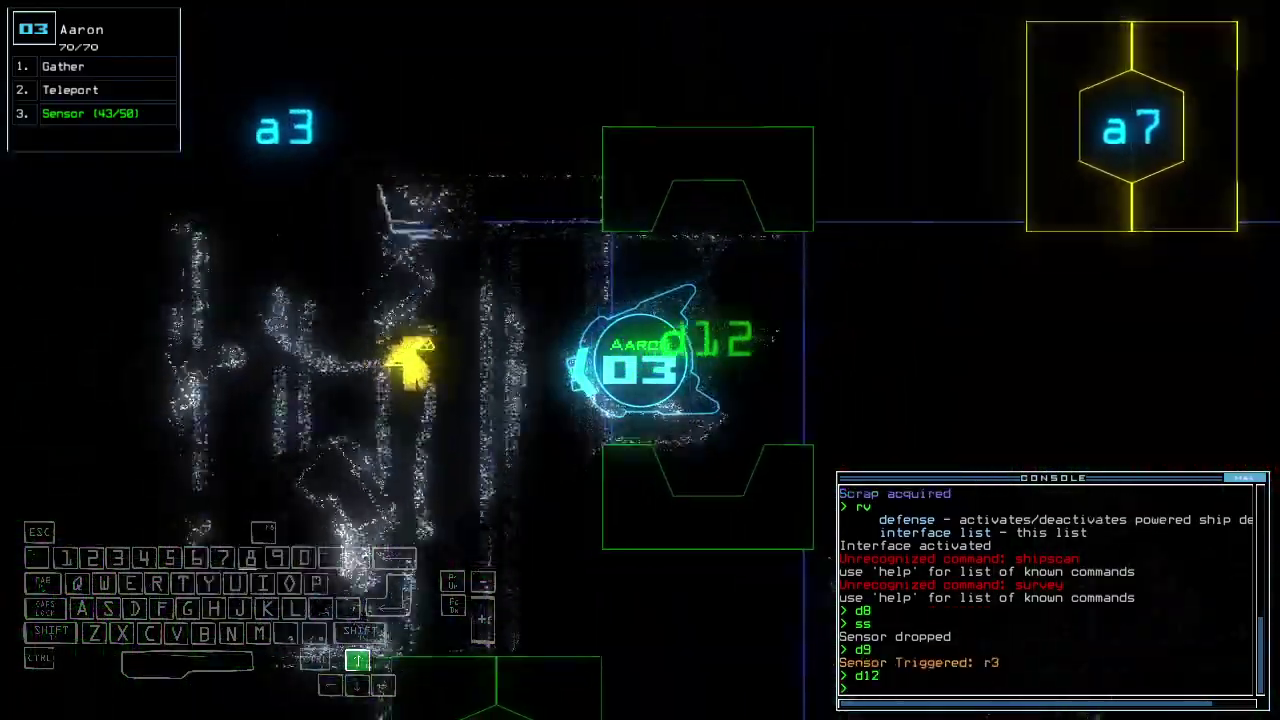
pyautogui.write('g')
pyautogui.press('Return')
pyautogui.press('Left')
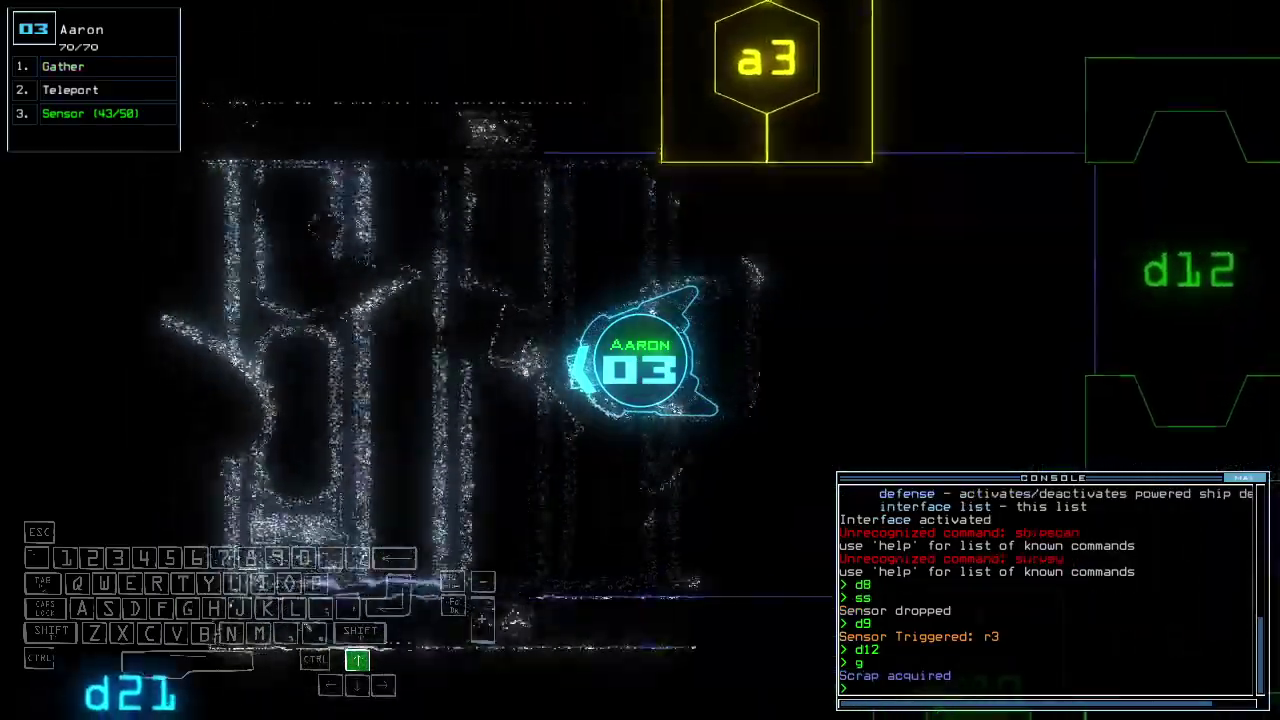
pyautogui.write('d12')
pyautogui.press('Return')
pyautogui.press('Up')
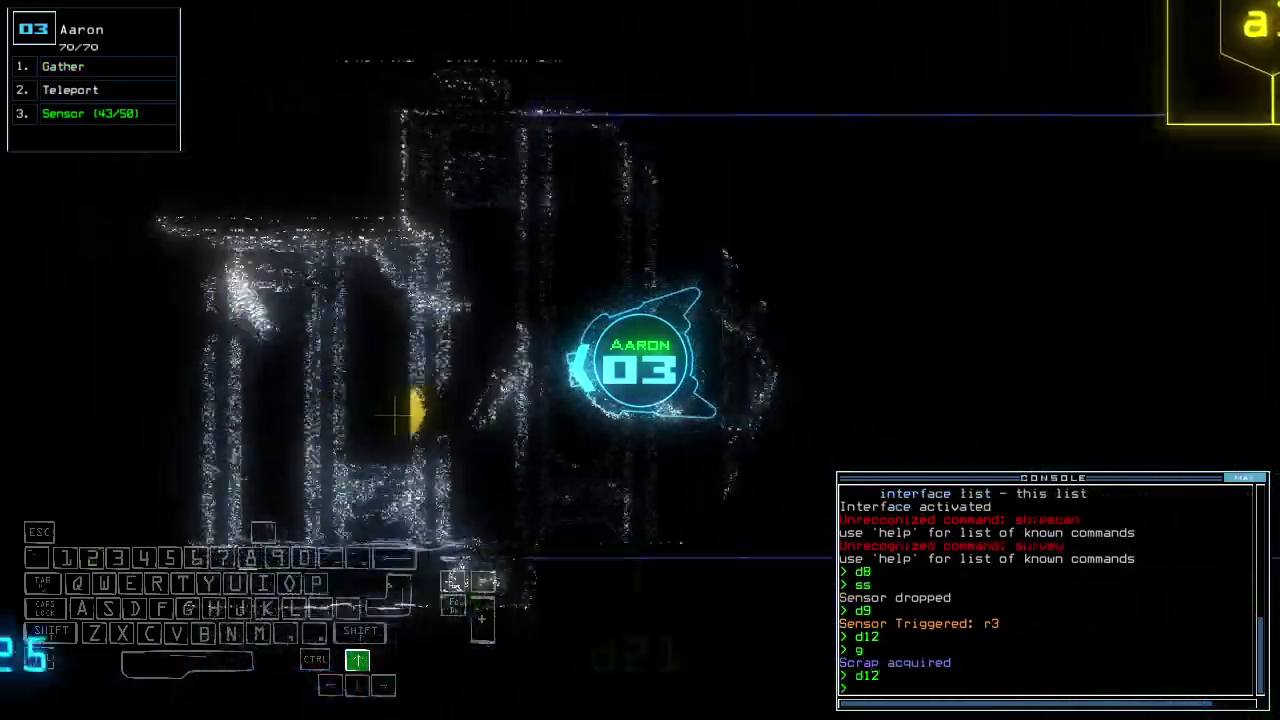
pyautogui.press('Return')
pyautogui.press('Right')
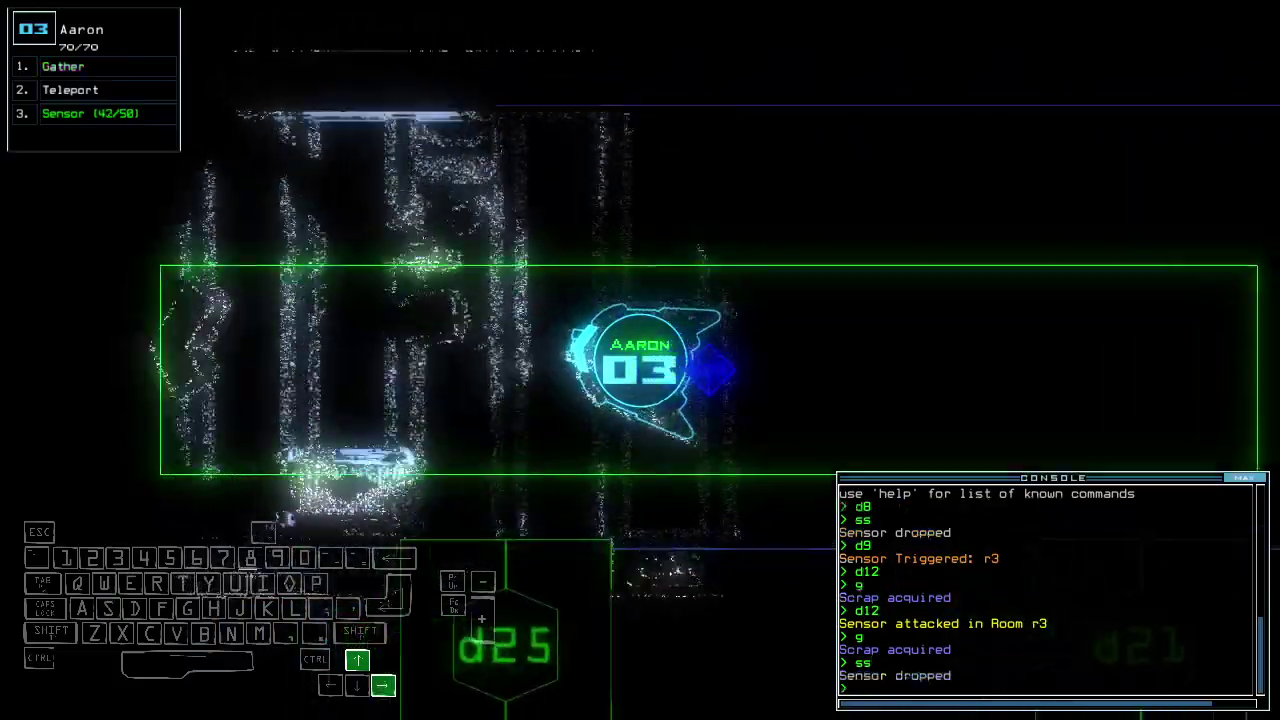
pyautogui.write('g')
pyautogui.press('Return')
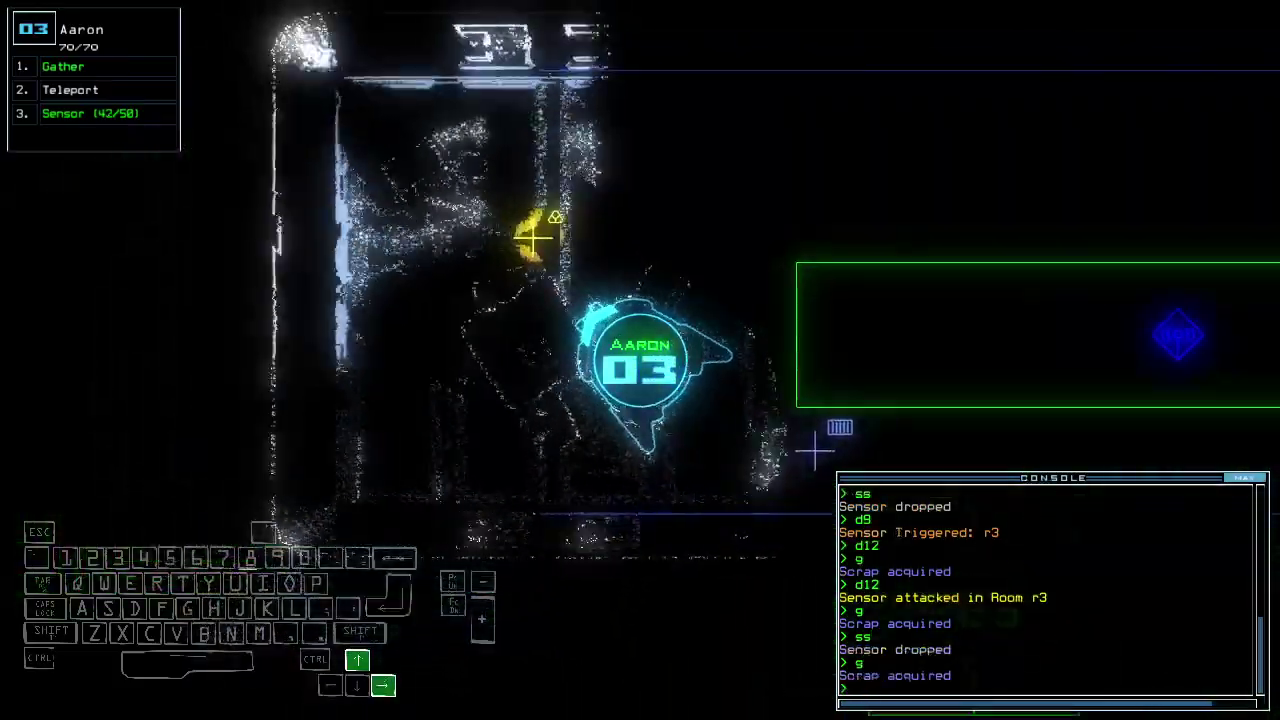
pyautogui.write('g')
pyautogui.press('Return')
# - Open door d25 and drop a motion sensor past it
pyautogui.press('Tab')
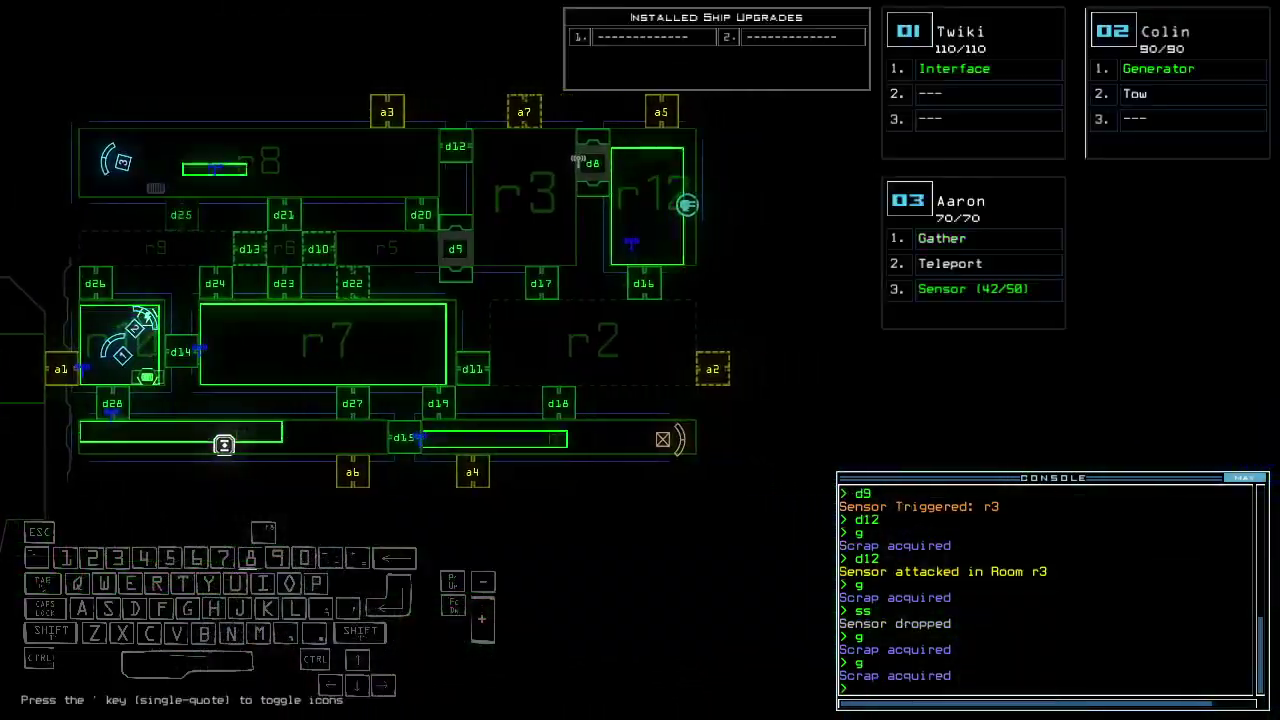
pyautogui.press('Tab')
pyautogui.write('d25')
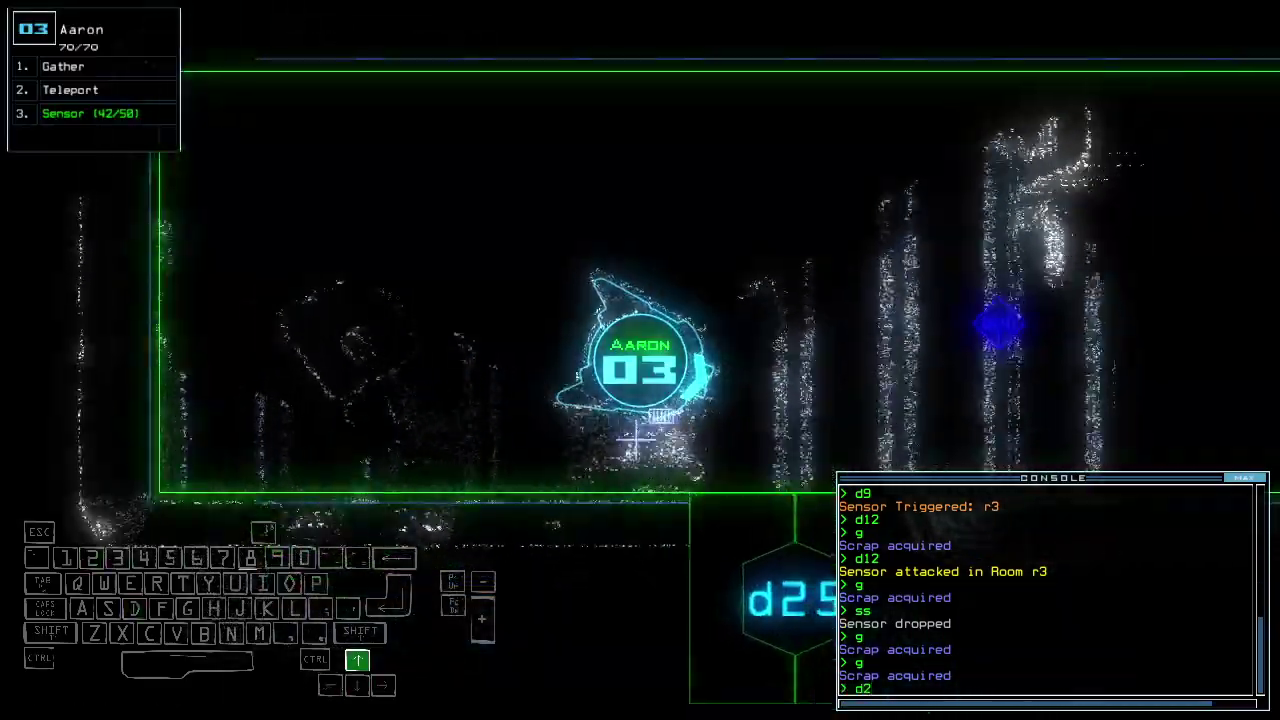
pyautogui.press('Return')
pyautogui.press('Up')
pyautogui.write('ss')
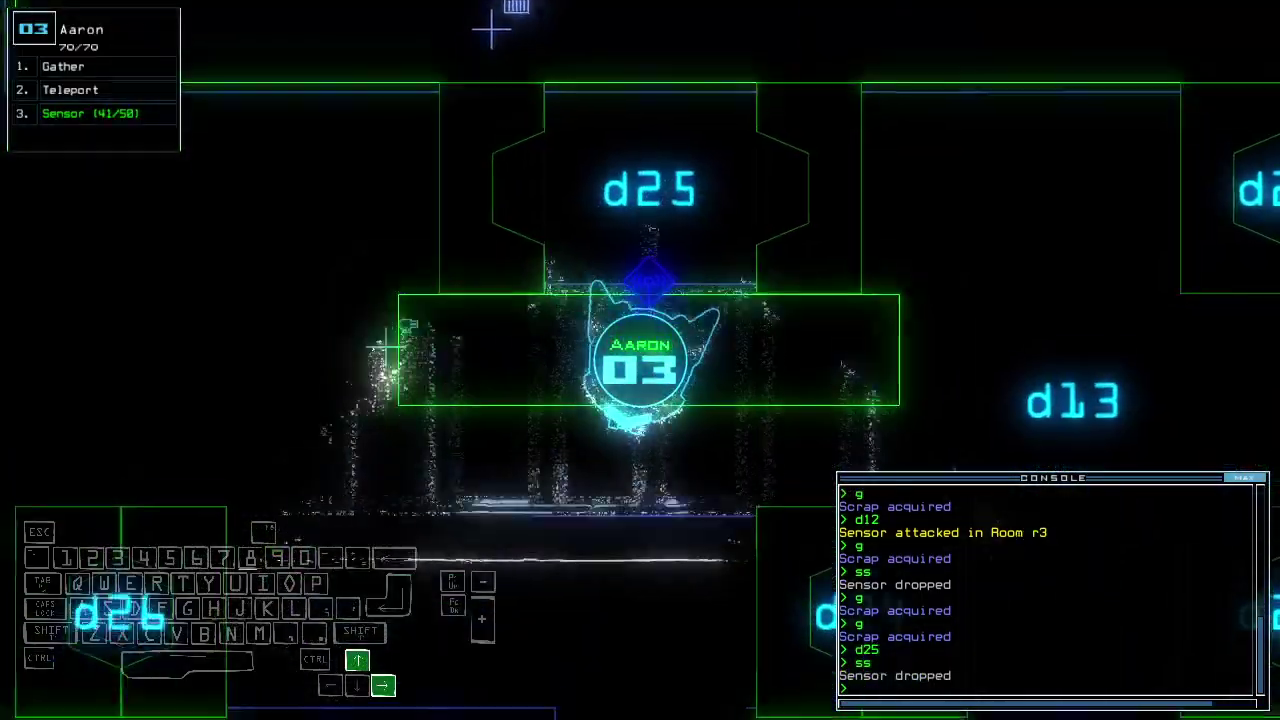
pyautogui.press('Return')
pyautogui.press('Up')
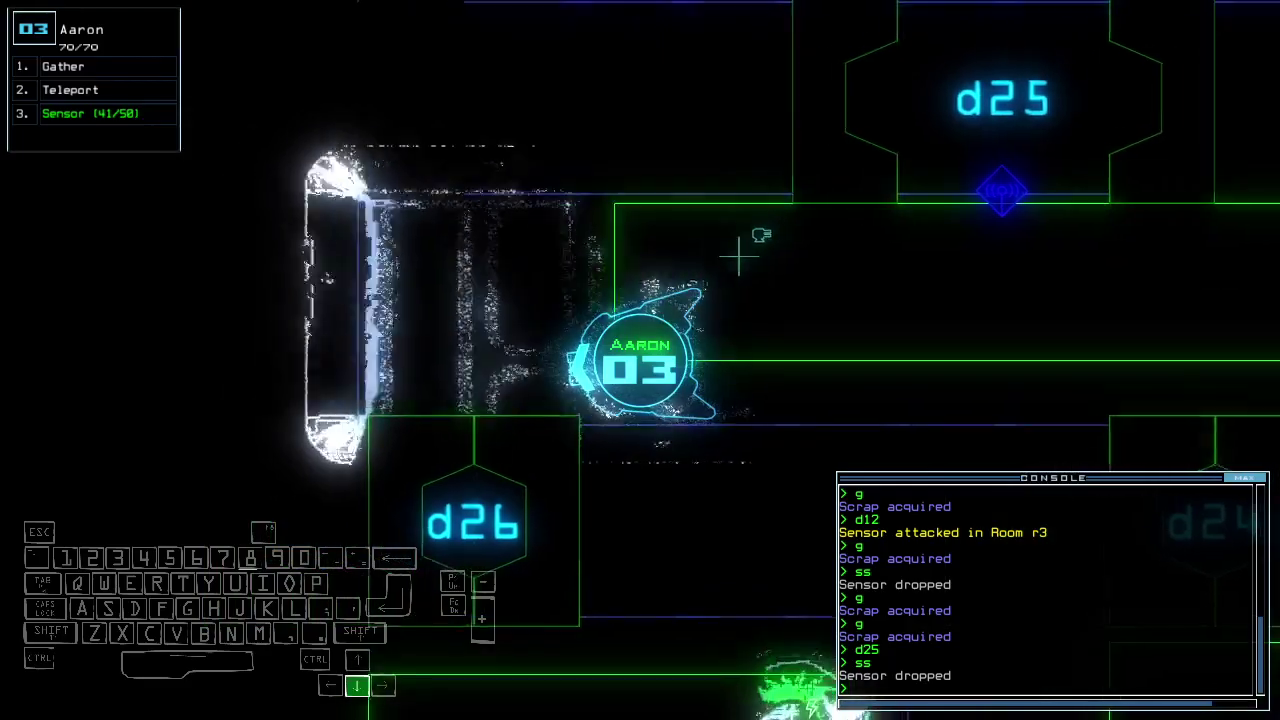
pyautogui.press('Down')
pyautogui.write('d13')
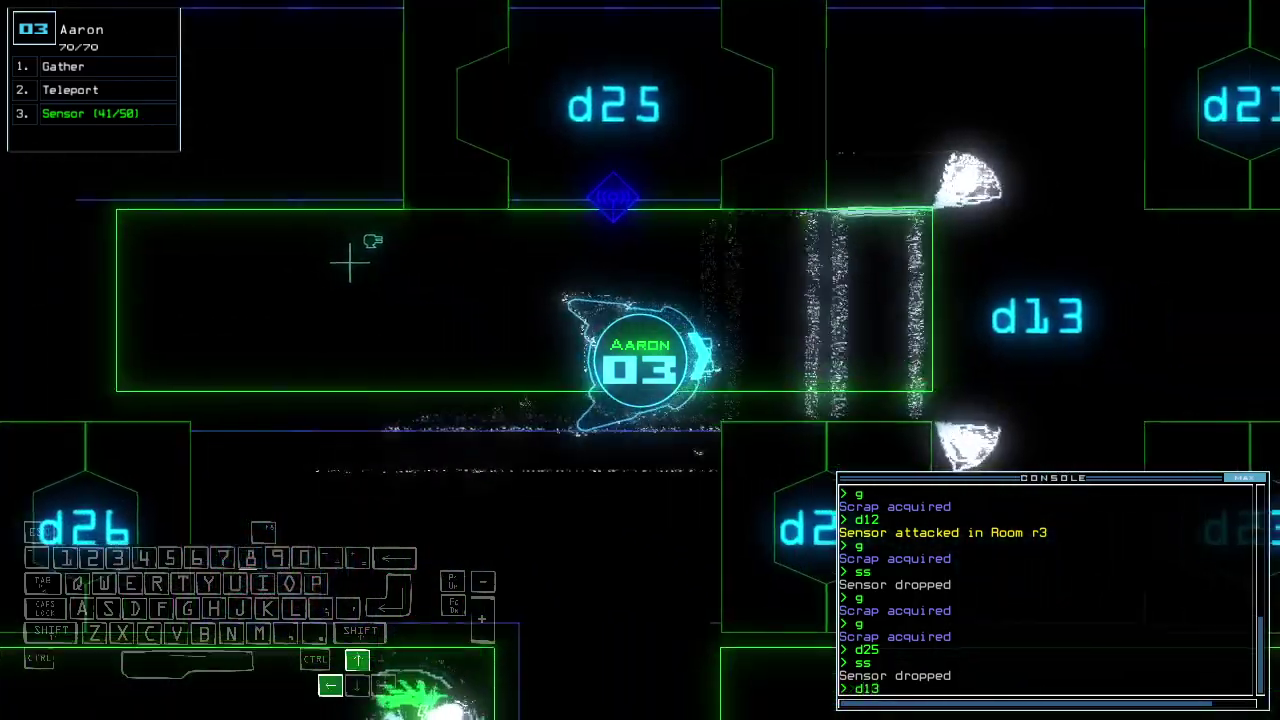
# - Take Aaron through d13 and d10 with a sensor at each, then close all doors
pyautogui.press('Up')
pyautogui.press('Return')
pyautogui.write('ss')
pyautogui.press('Return')
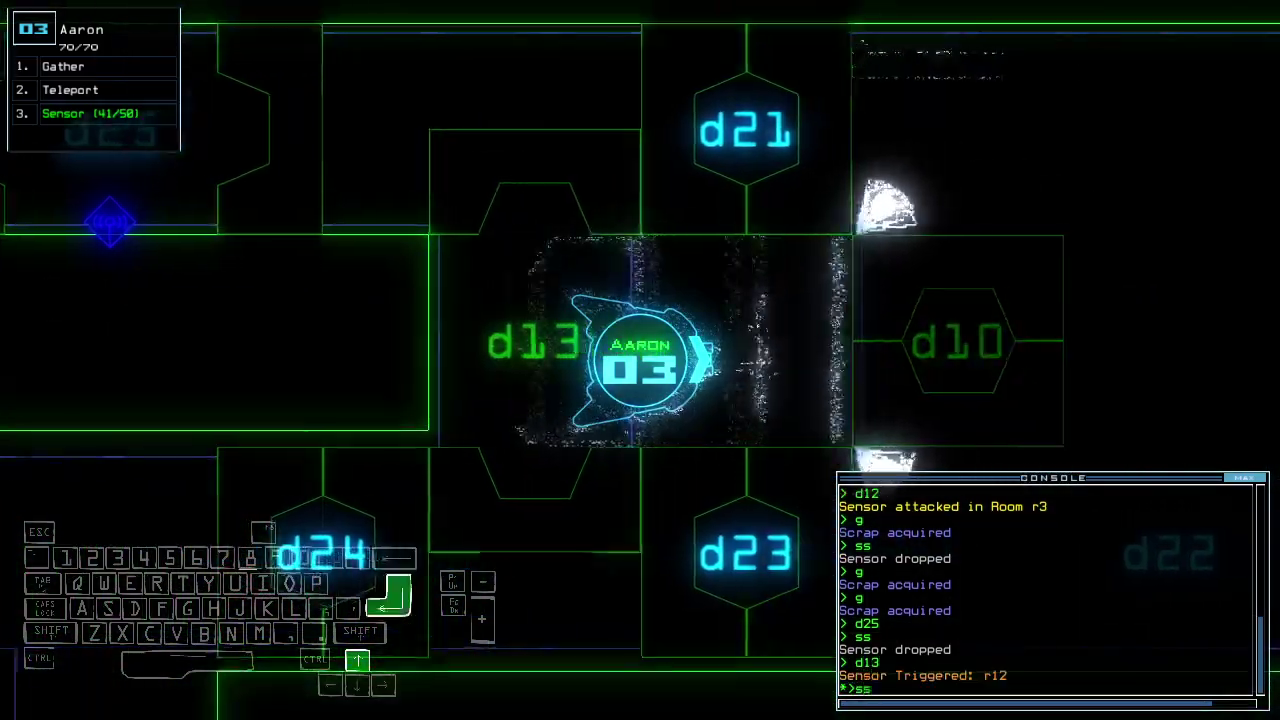
pyautogui.write('d10')
pyautogui.press('Return')
pyautogui.press('Up')
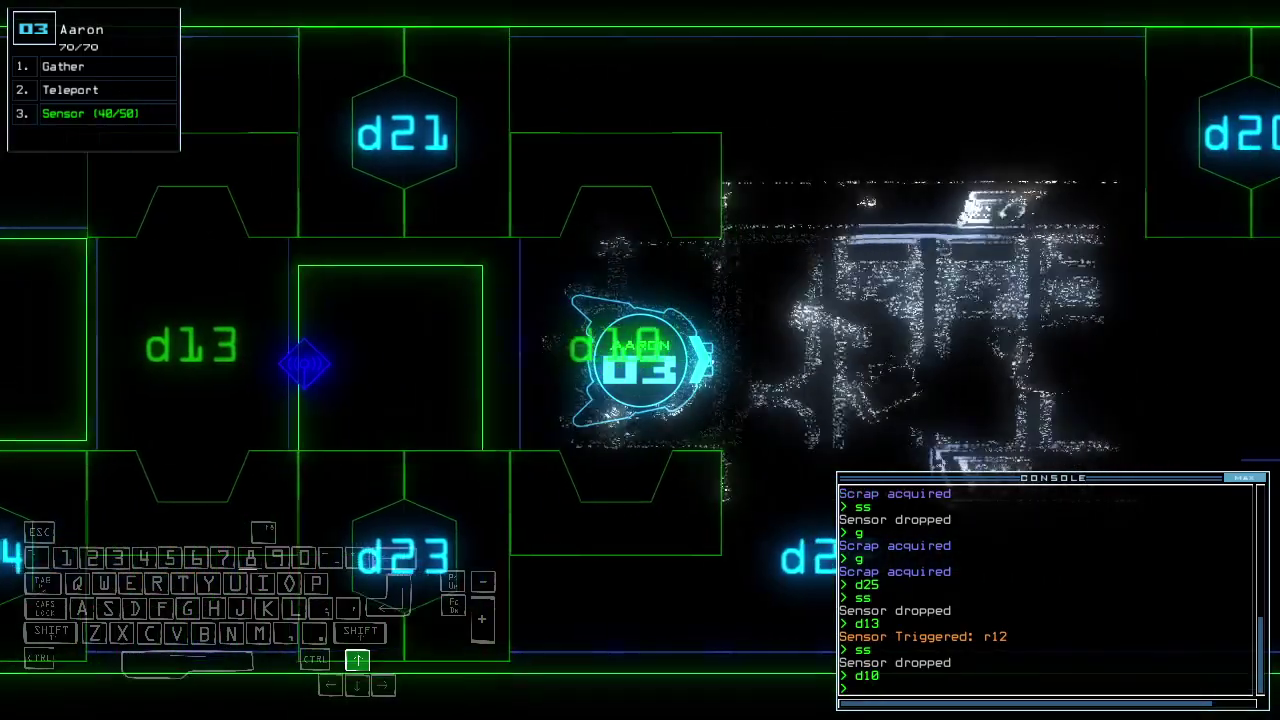
pyautogui.write('ss')
pyautogui.press('Return')
pyautogui.press('space')
pyautogui.write('cccc')
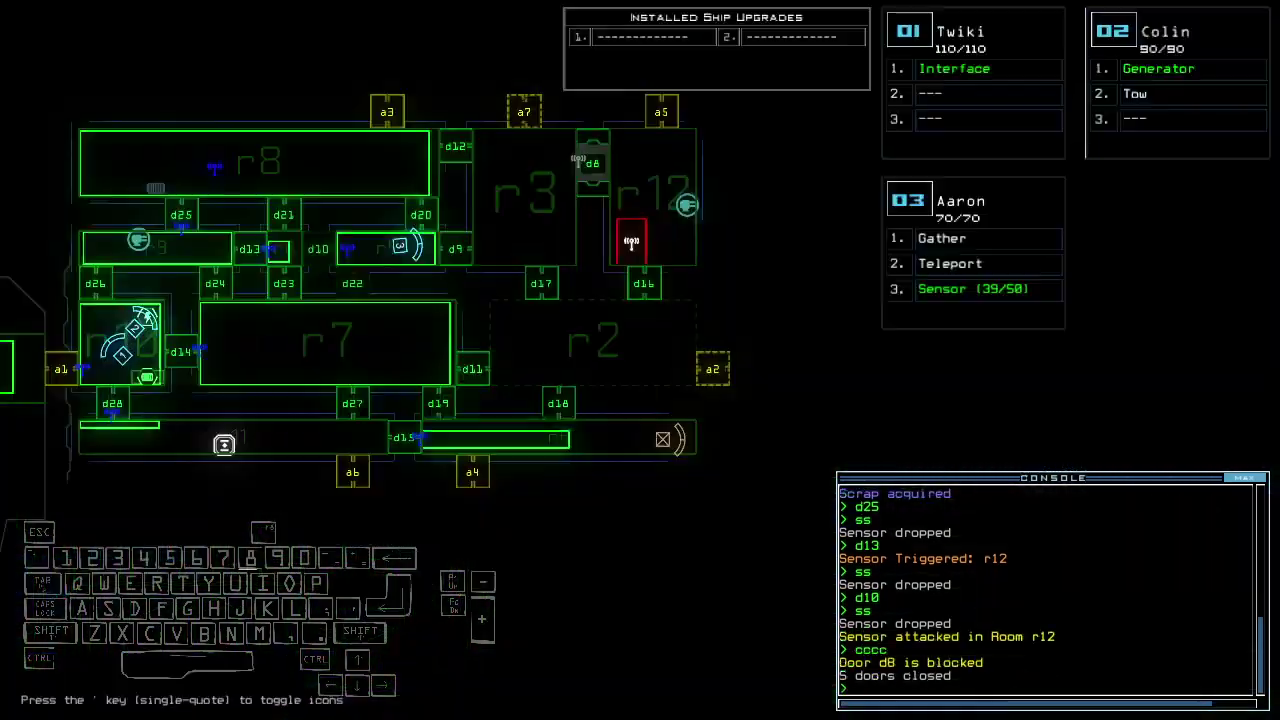
pyautogui.press('Return')
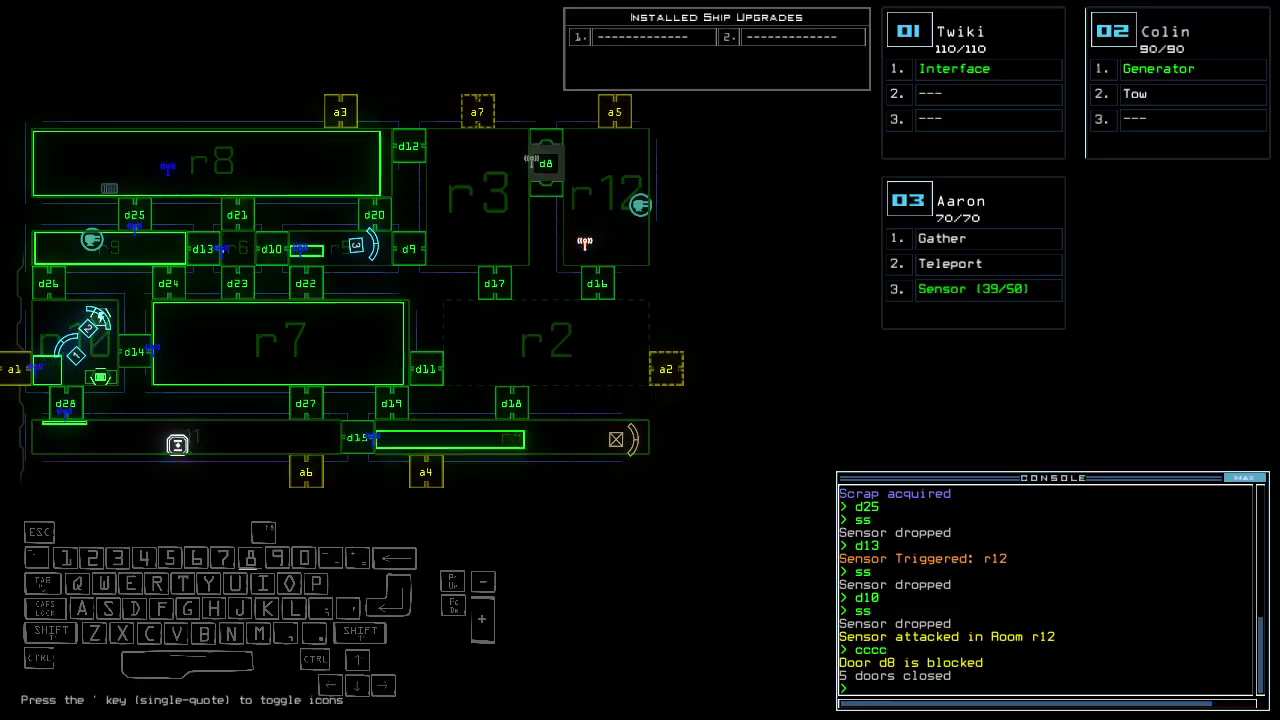
pyautogui.write('teleport r7')
# - Teleport Aaron to r7 and cycle r12's defenses on and off to kill the enemy
pyautogui.press('Return')
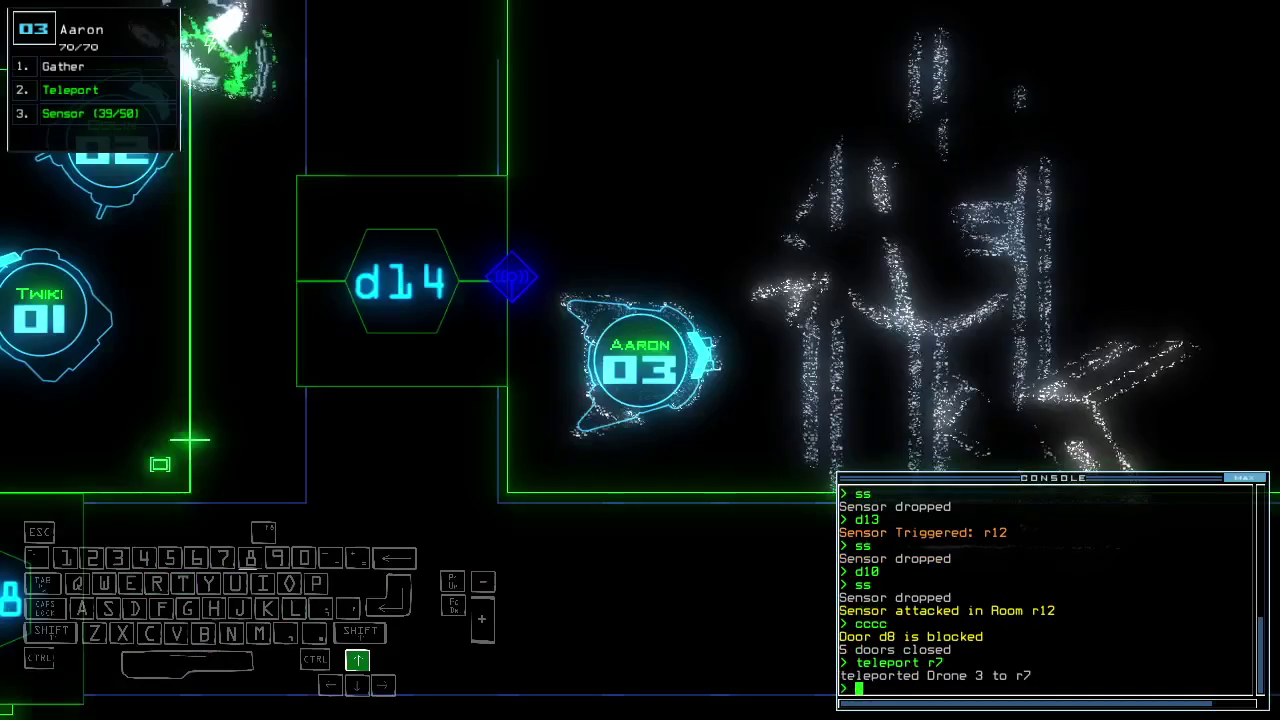
pyautogui.press('Up')
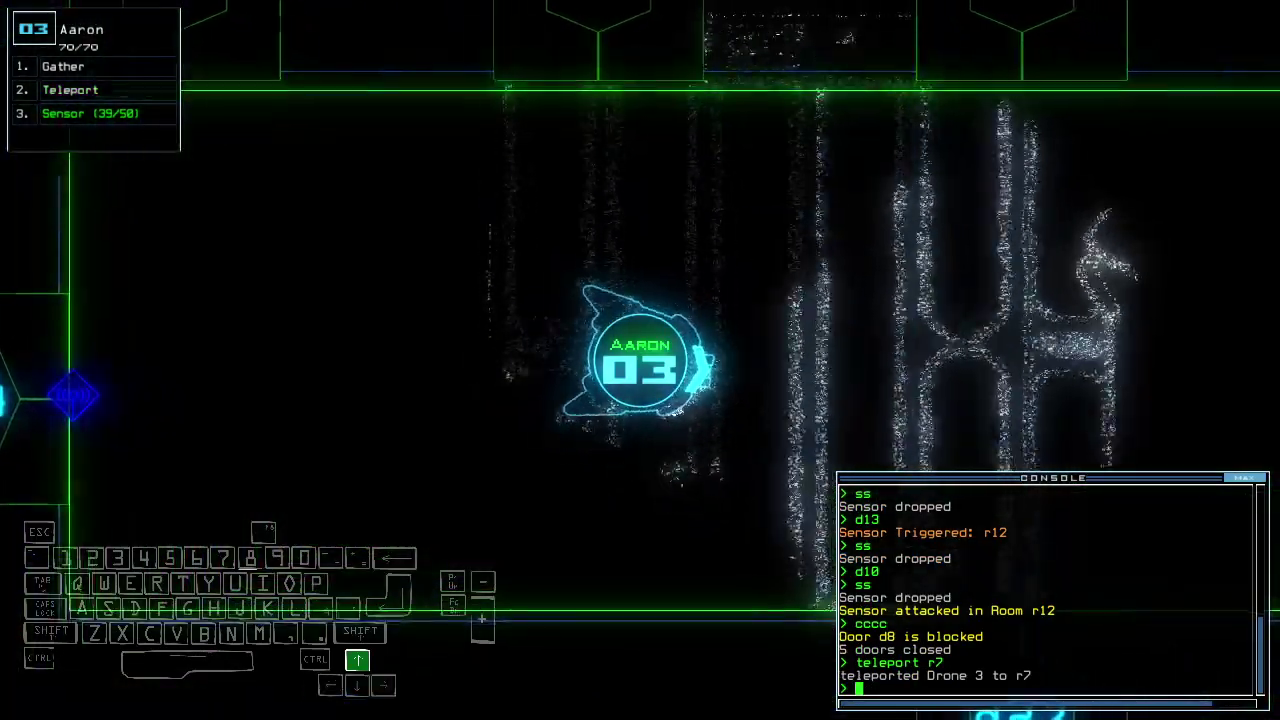
pyautogui.press('space')
pyautogui.press('space')
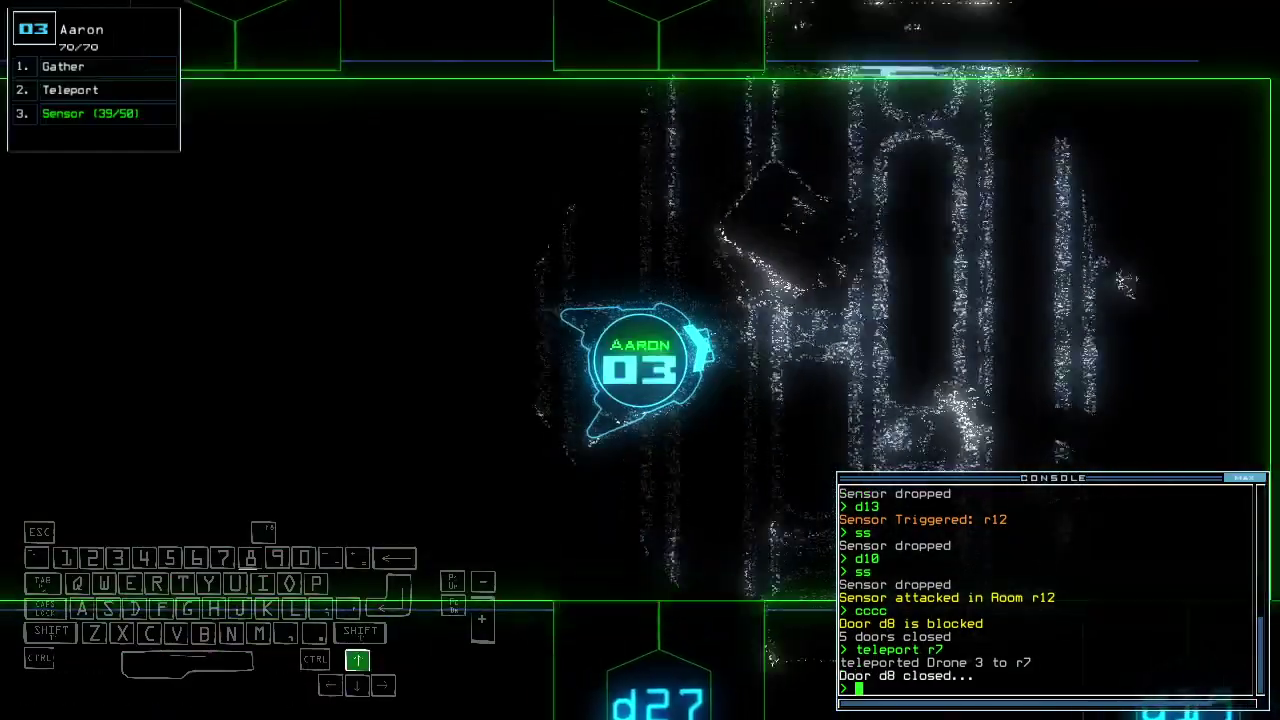
pyautogui.write('df')
pyautogui.press('Up')
pyautogui.press('Return')
pyautogui.press('Up')
pyautogui.press('Return')
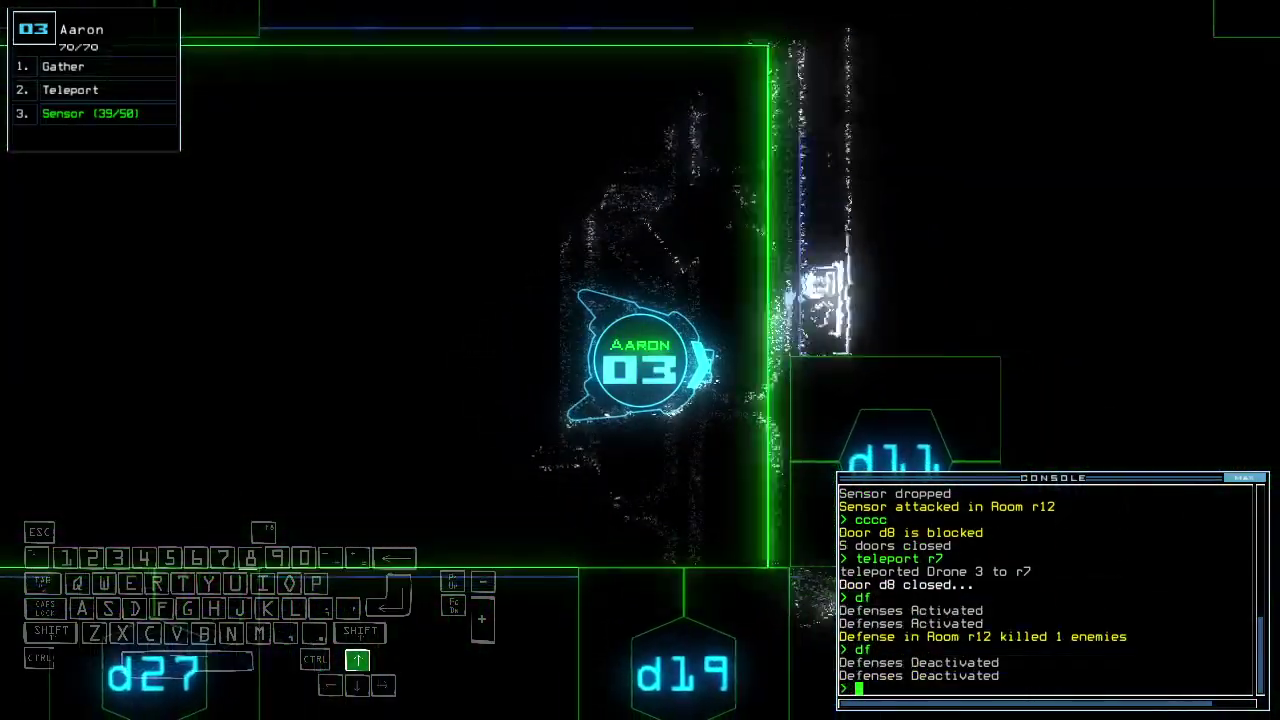
# - Teleport Aaron to r12, drop a sensor, gather scrap and open door d16
pyautogui.press('space')
pyautogui.press('space')
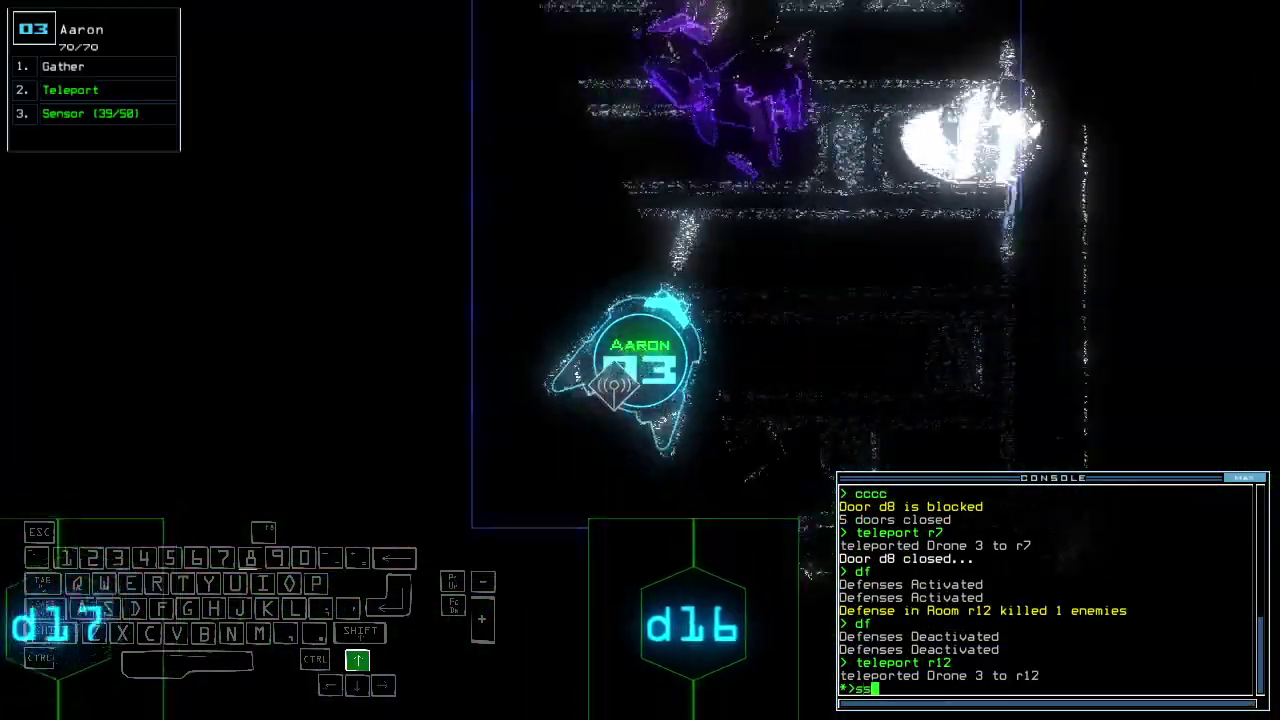
pyautogui.write('ss')
pyautogui.press('Return')
pyautogui.write('g')
pyautogui.press('Return')
pyautogui.press('Up')
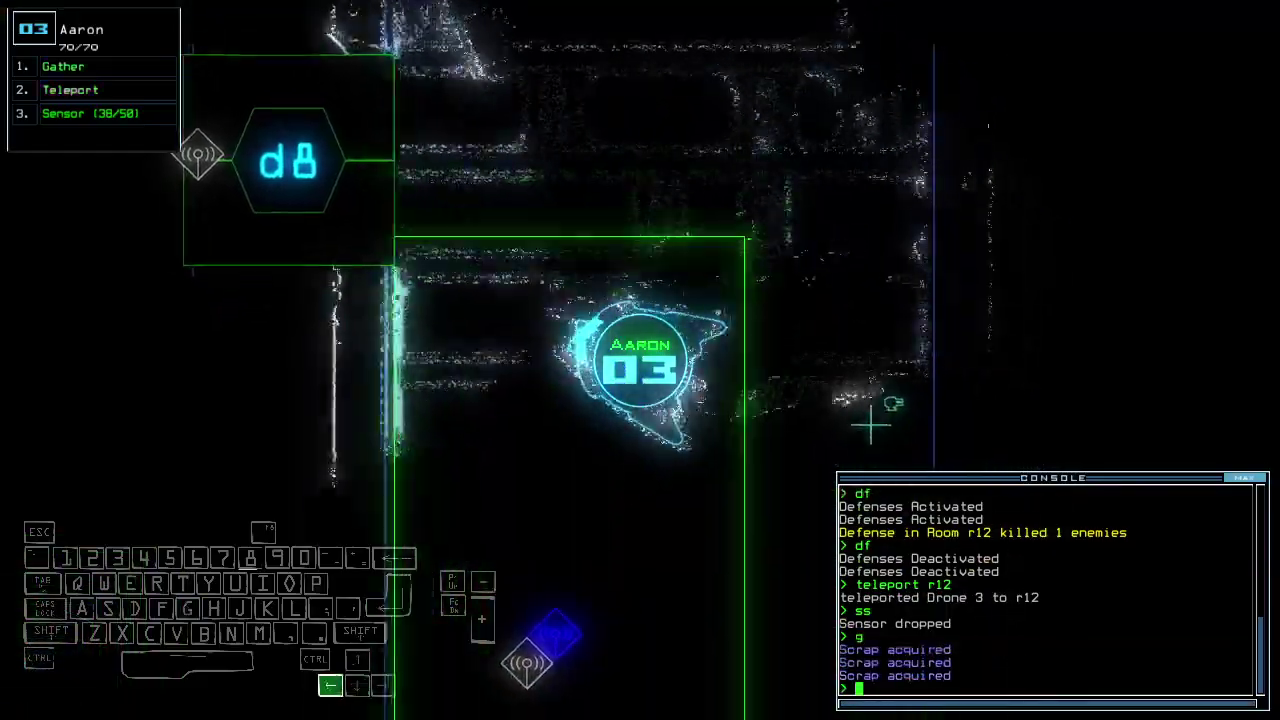
pyautogui.write('d16')
pyautogui.press('Return')
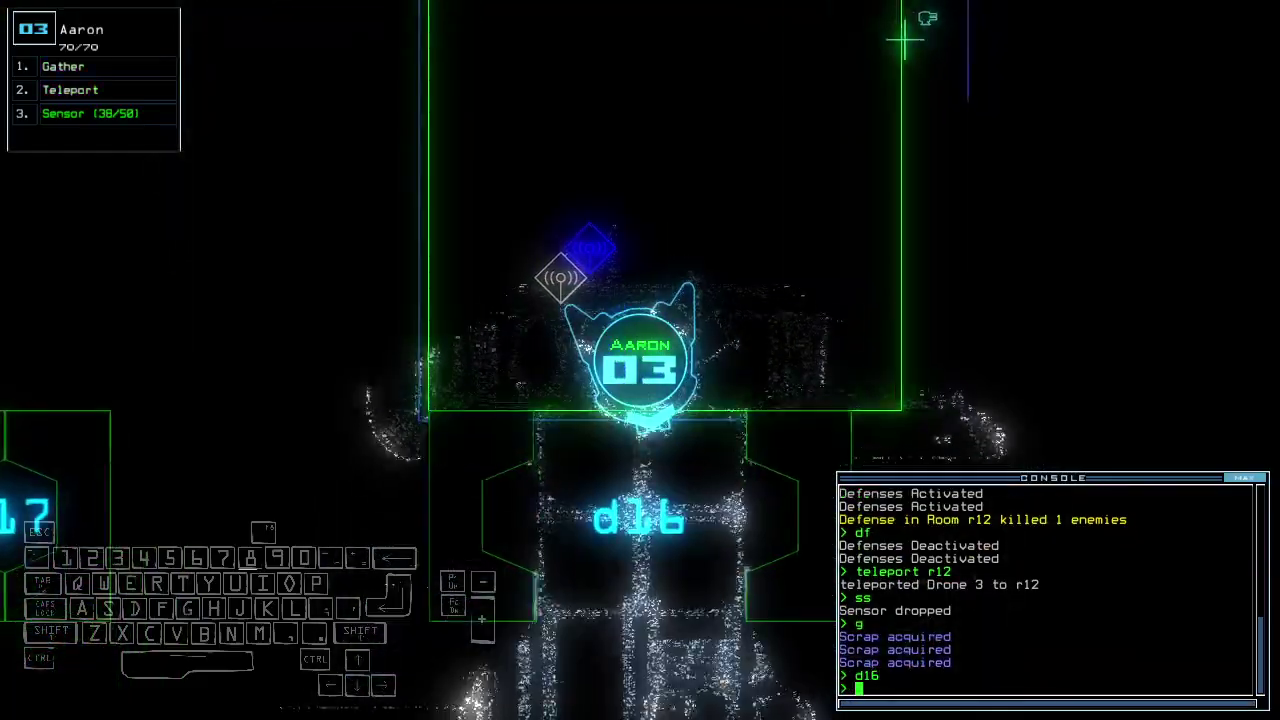
pyautogui.press('Up')
pyautogui.press('Left')
pyautogui.press('Left')
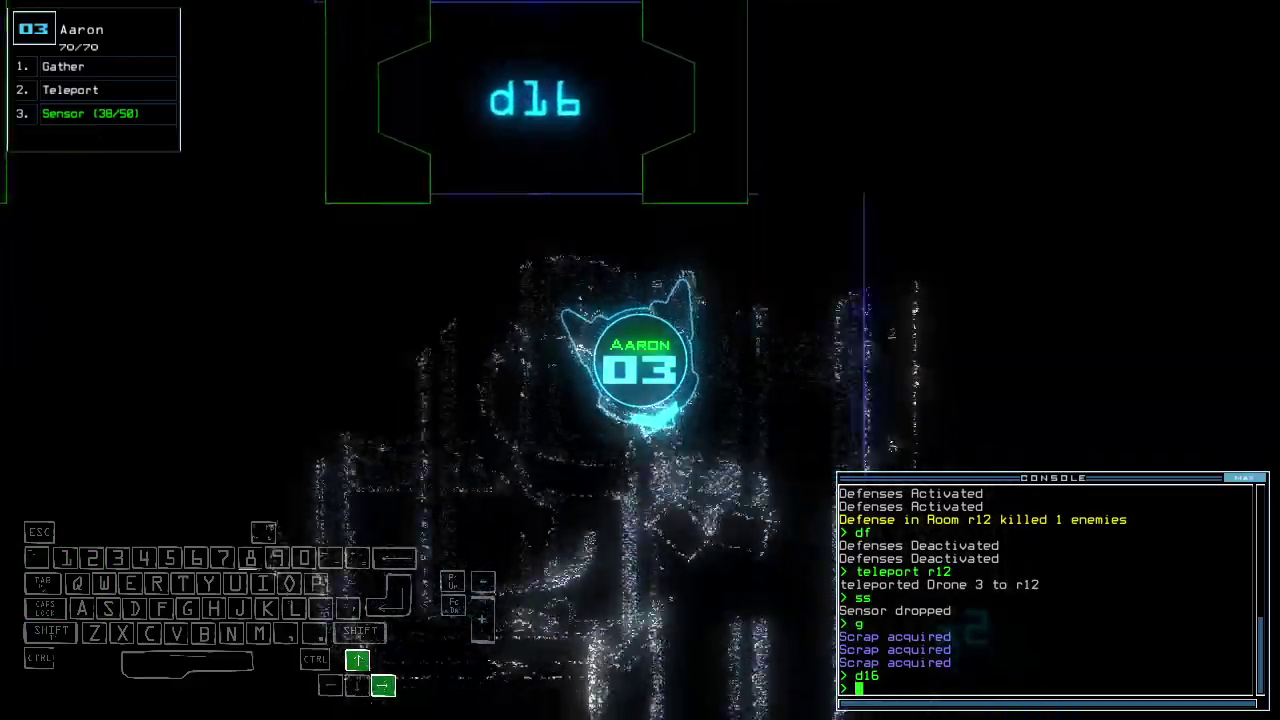
# - Drive Aaron further up the ship and try the fuel source, which has no fuel
pyautogui.press('Up')
pyautogui.press('Up')
pyautogui.press('Up')
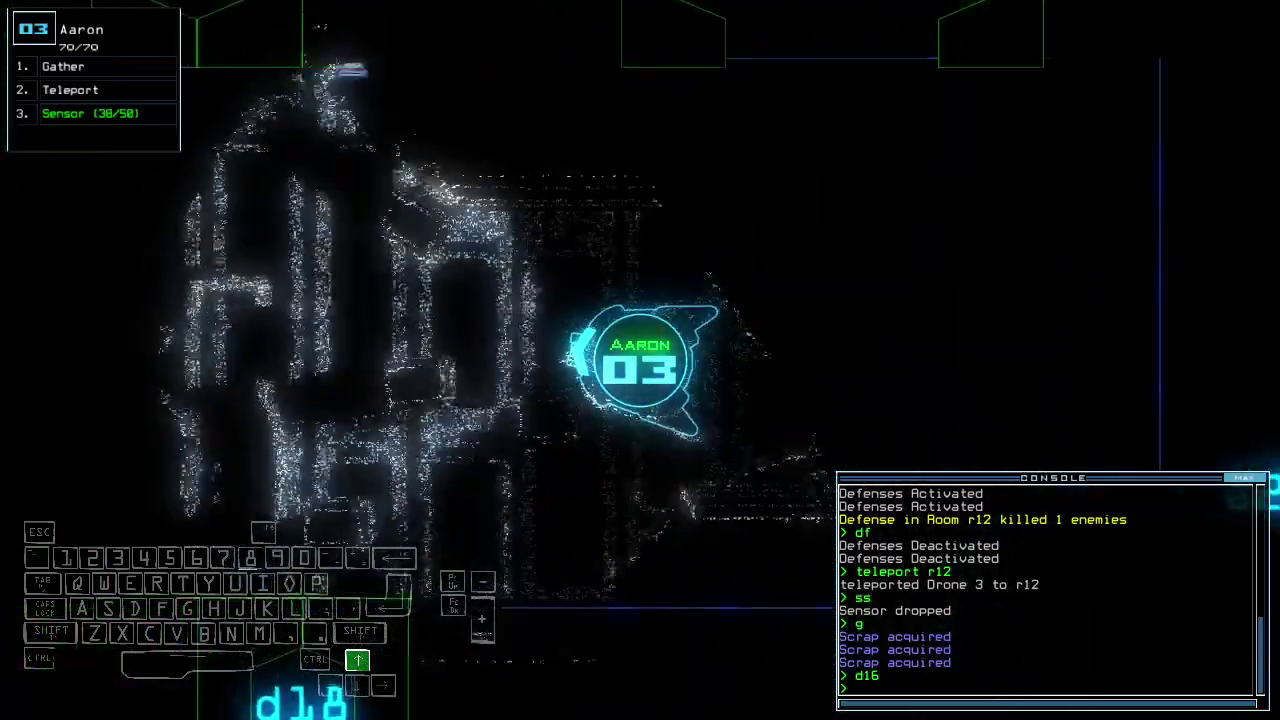
pyautogui.press('Up')
pyautogui.press('Up')
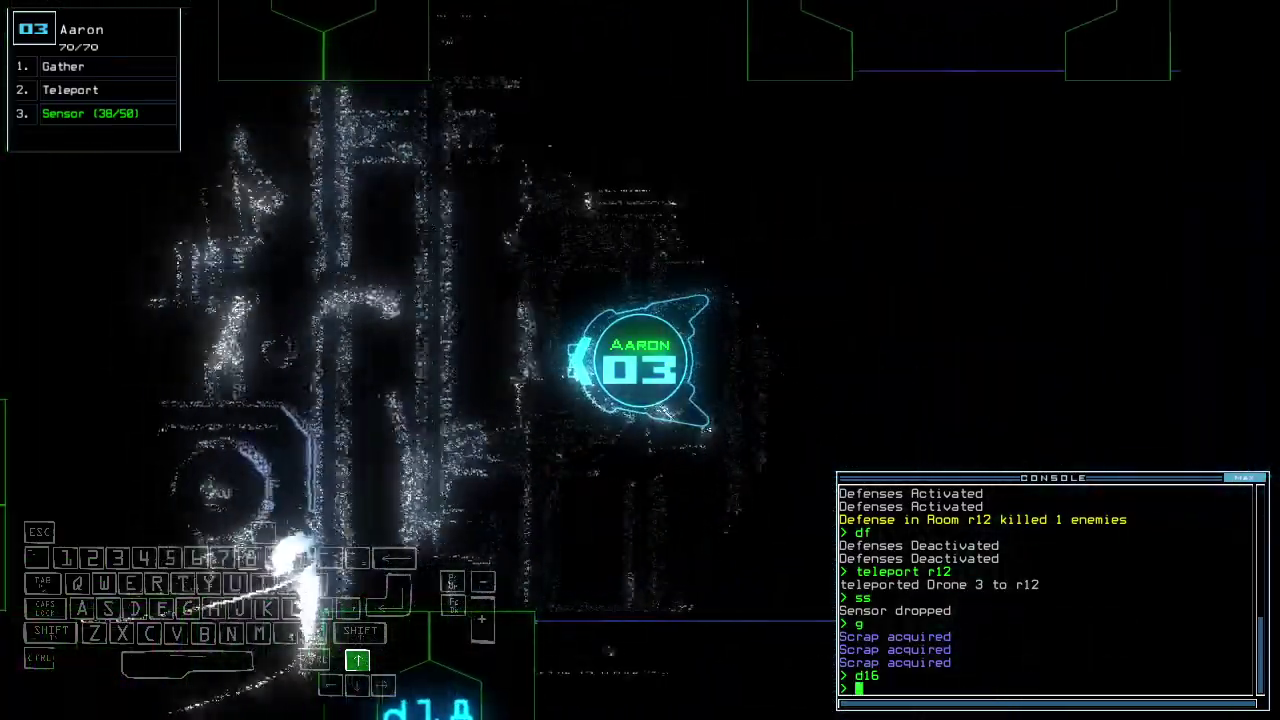
pyautogui.press('Up')
pyautogui.press('Up')
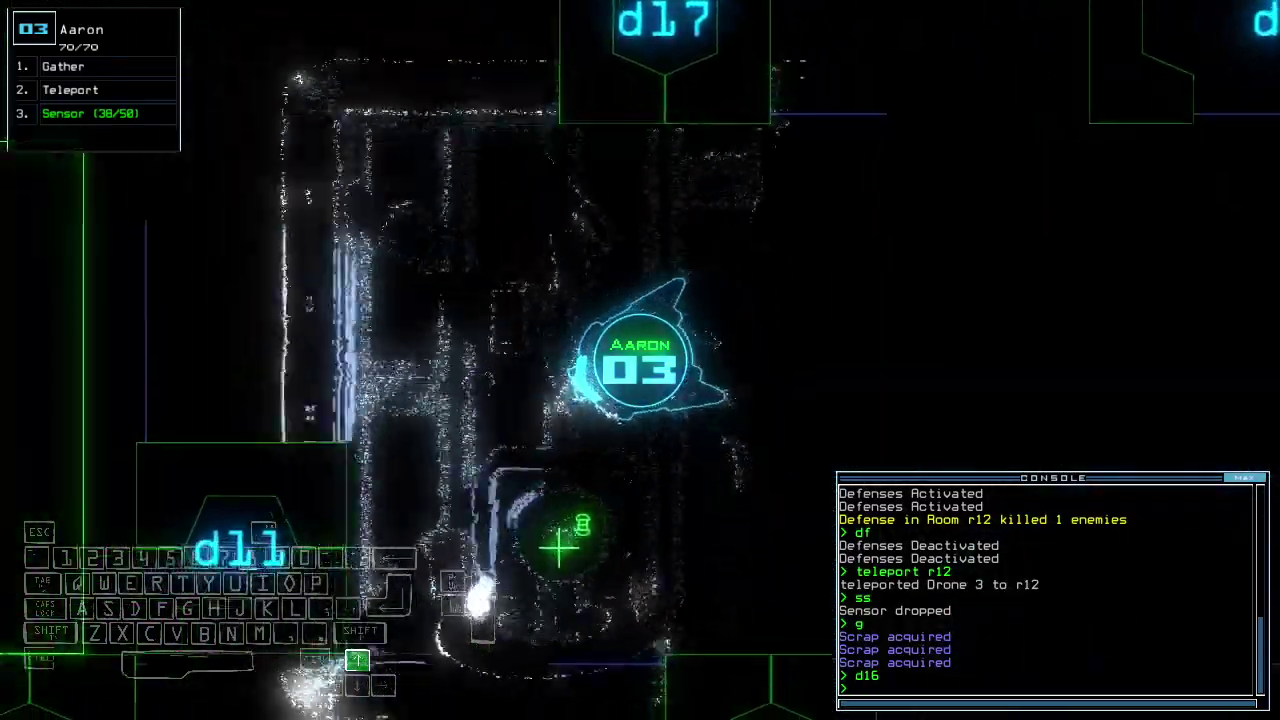
pyautogui.write('g')
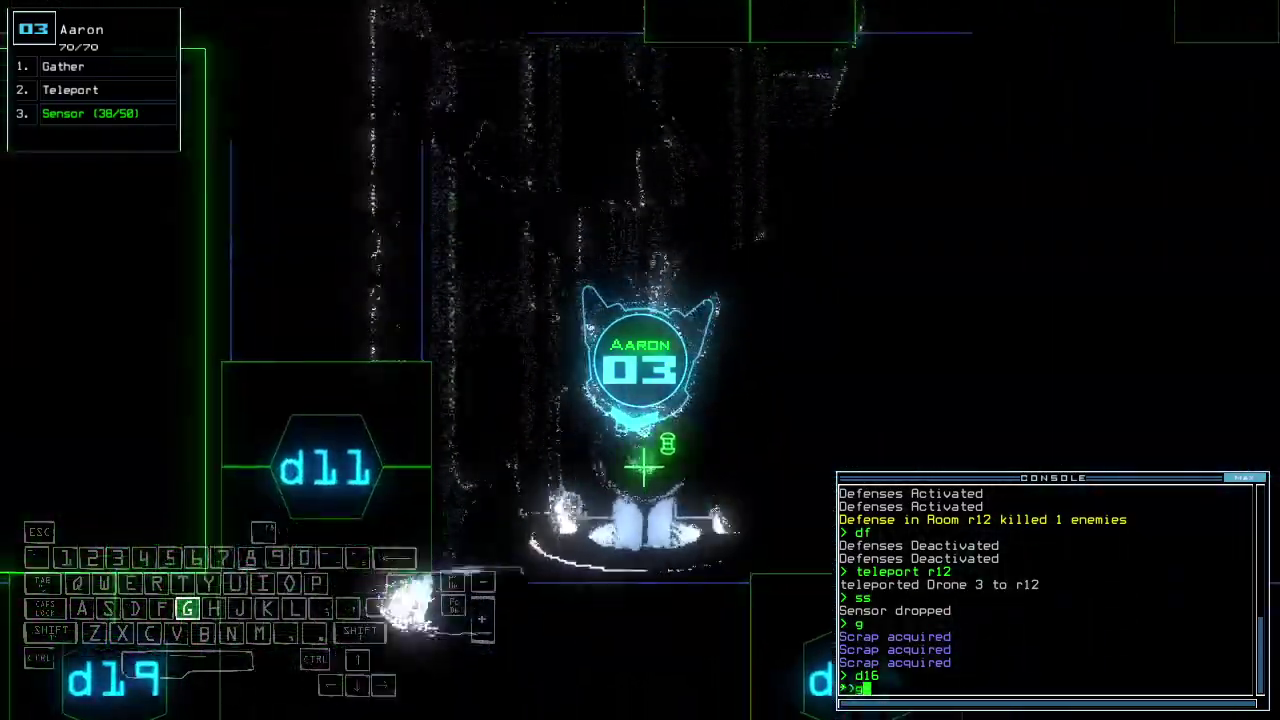
pyautogui.press('Return')
pyautogui.press('space')
pyautogui.press('Left')
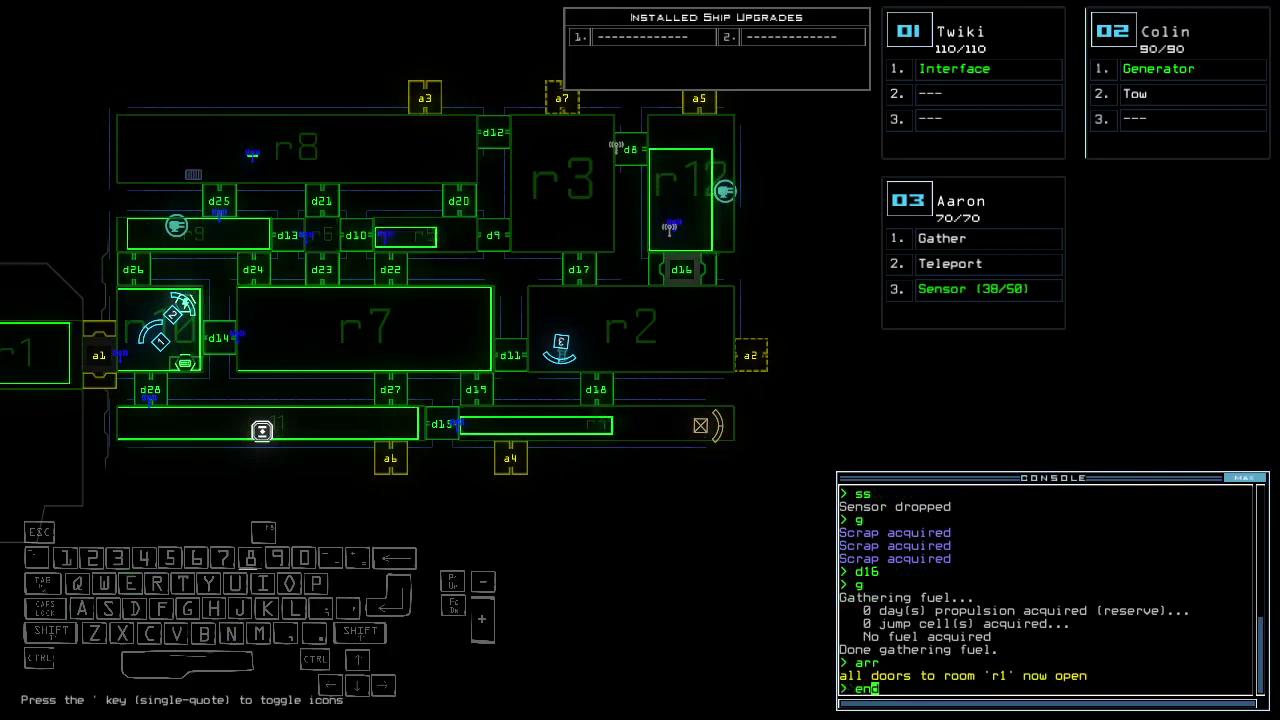
pyautogui.write('y')
# - Teleport all drones to room r1 and end the run with 13 scrap
pyautogui.press('Return')
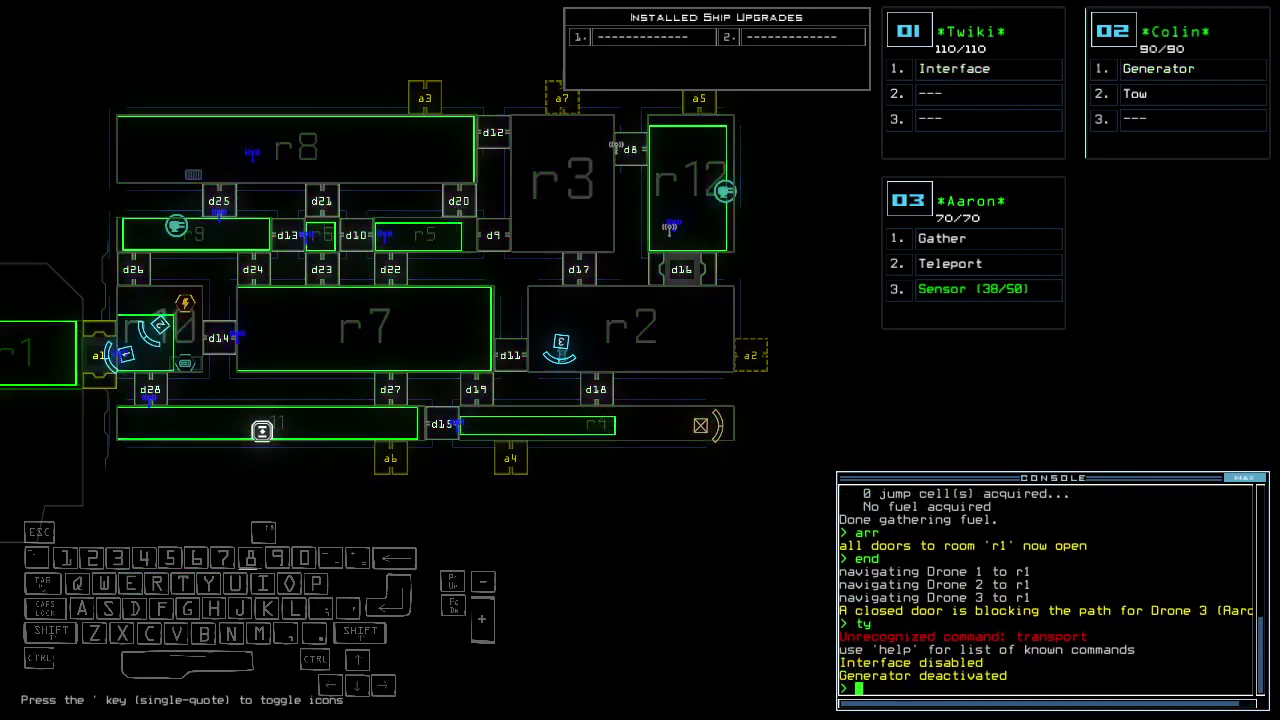
pyautogui.write('tt')
pyautogui.press('Return')
pyautogui.press('Left')
pyautogui.write('rv')
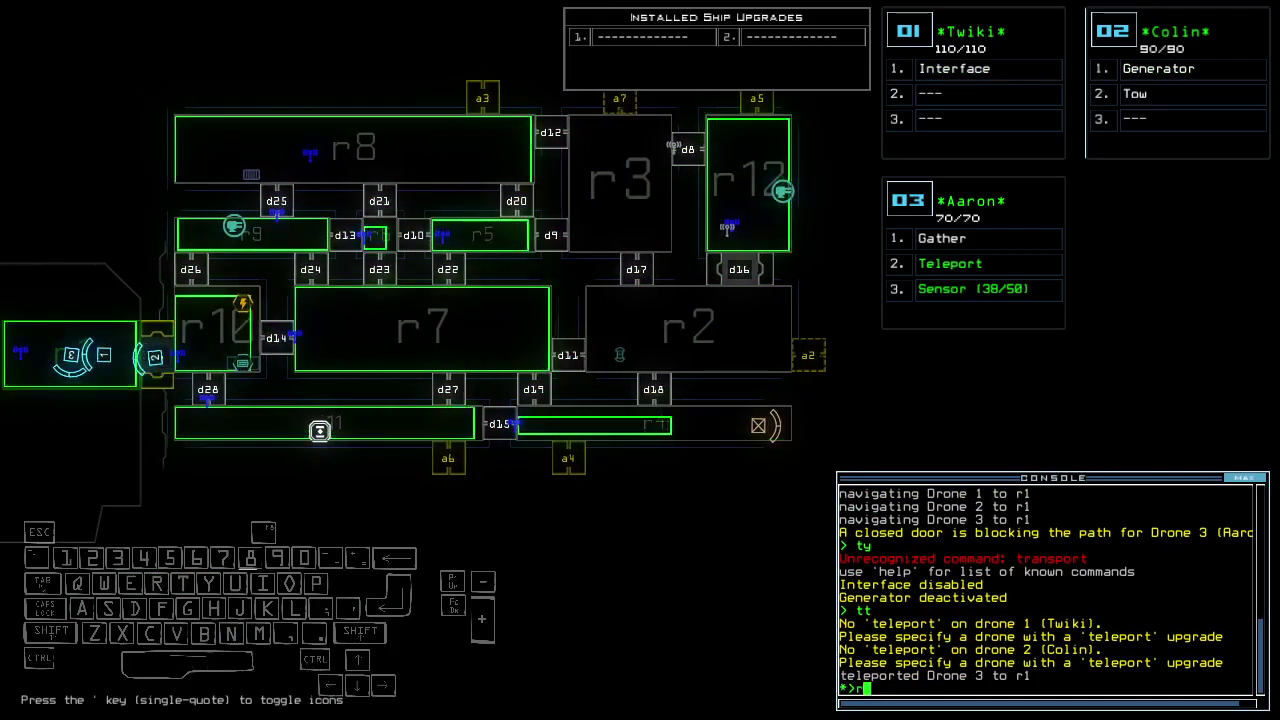
pyautogui.press('Return')
pyautogui.write('t')
pyautogui.press('Return')
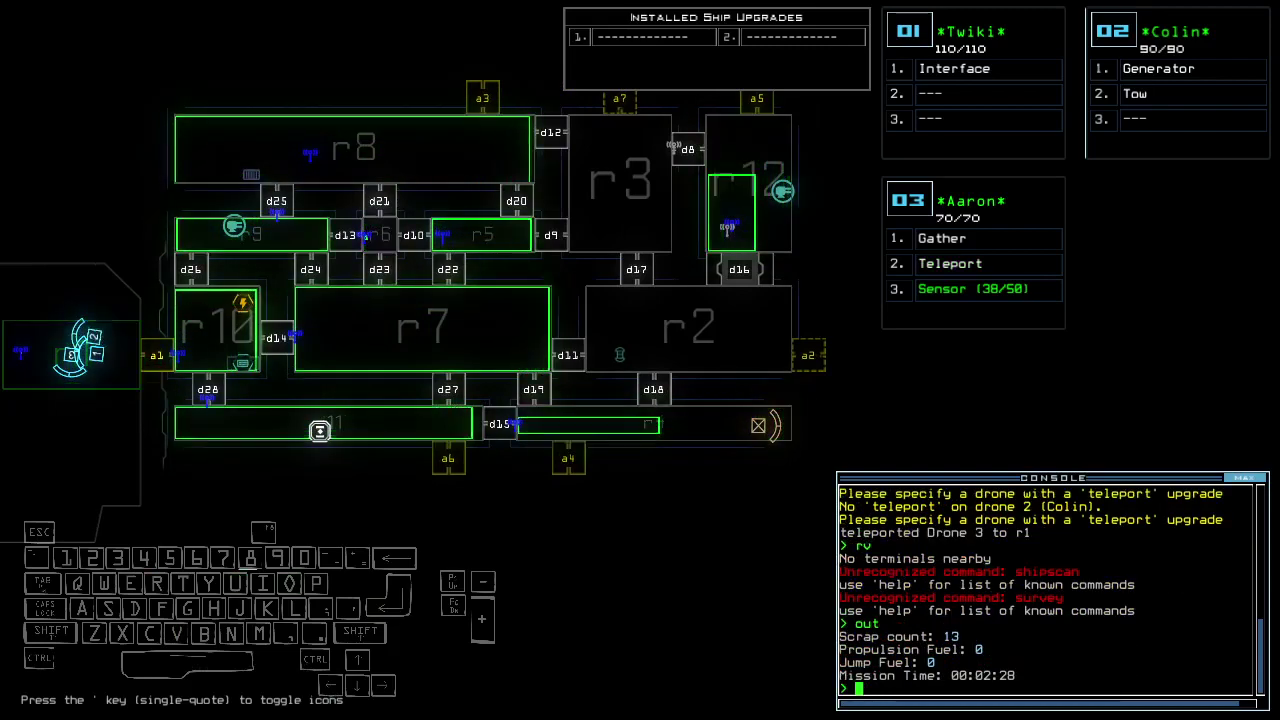
# - Review the 01/29/2024 daily leaderboard, then start the Weekly Challenge
pyautogui.press('o')
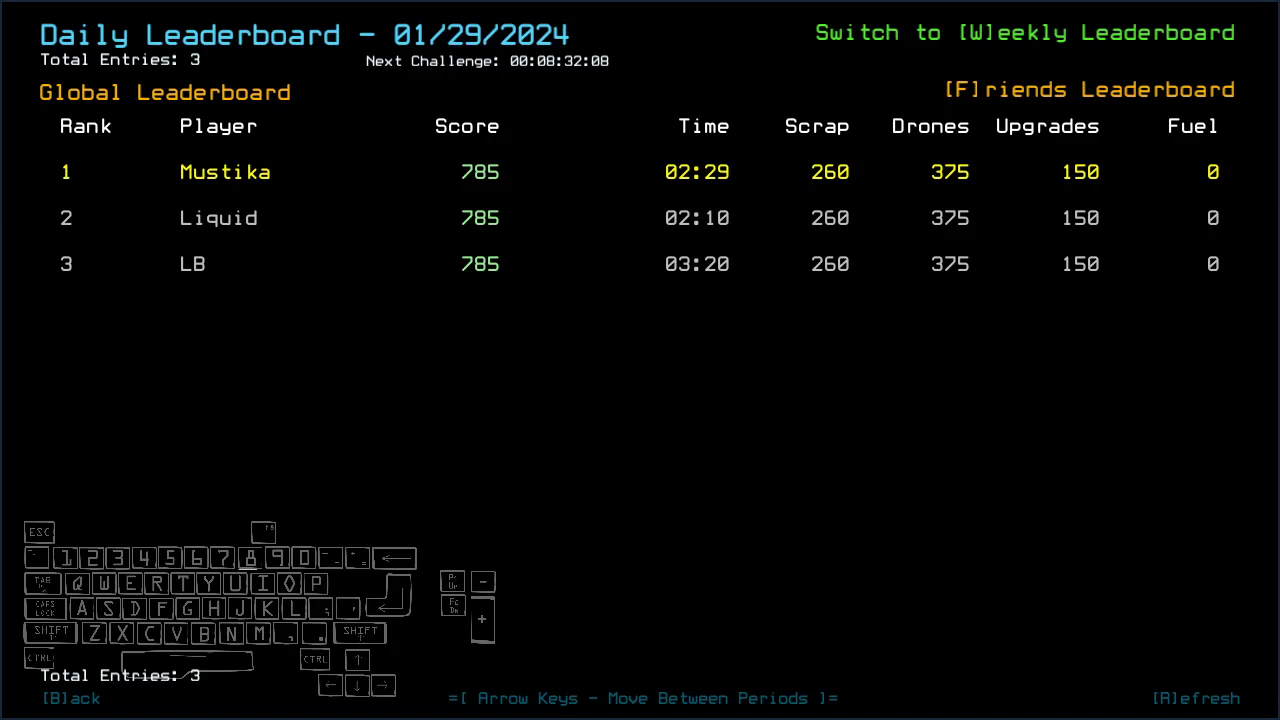
pyautogui.press('b')
pyautogui.press('w')
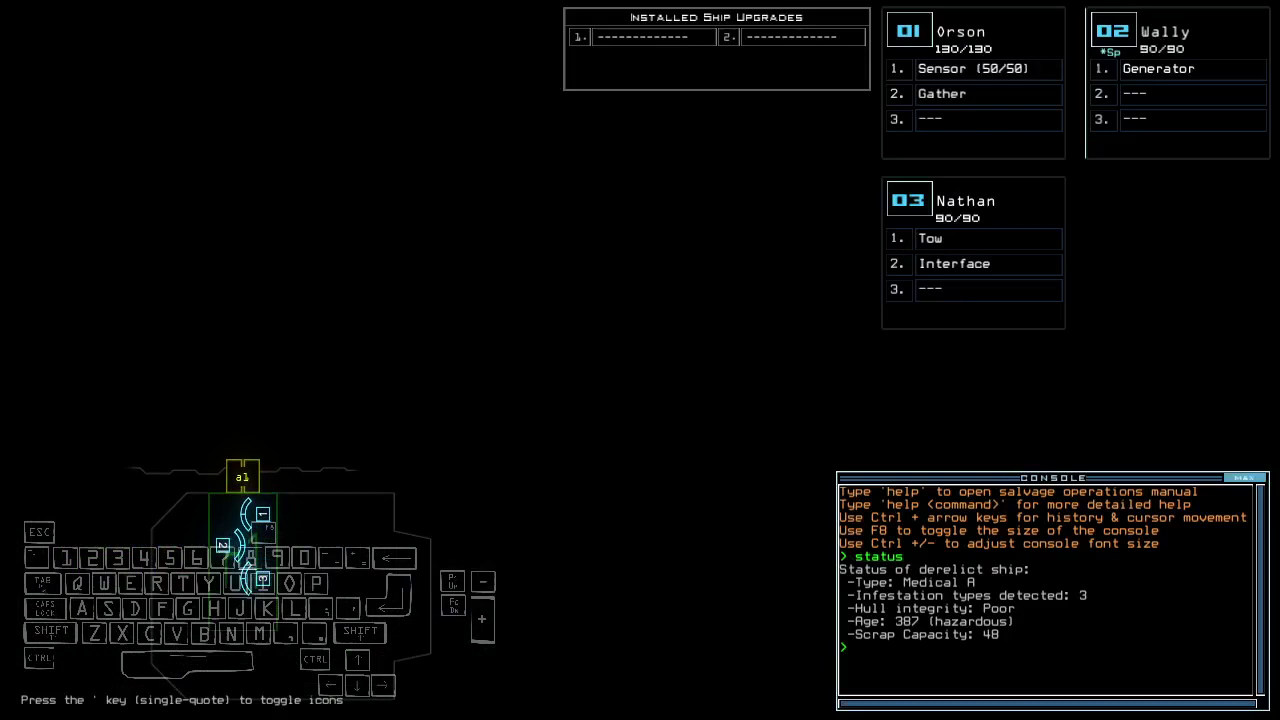
# - Review the alias list in the Alias Editor and close it with Ctrl+S
pyautogui.hotkey('alt', 'a')
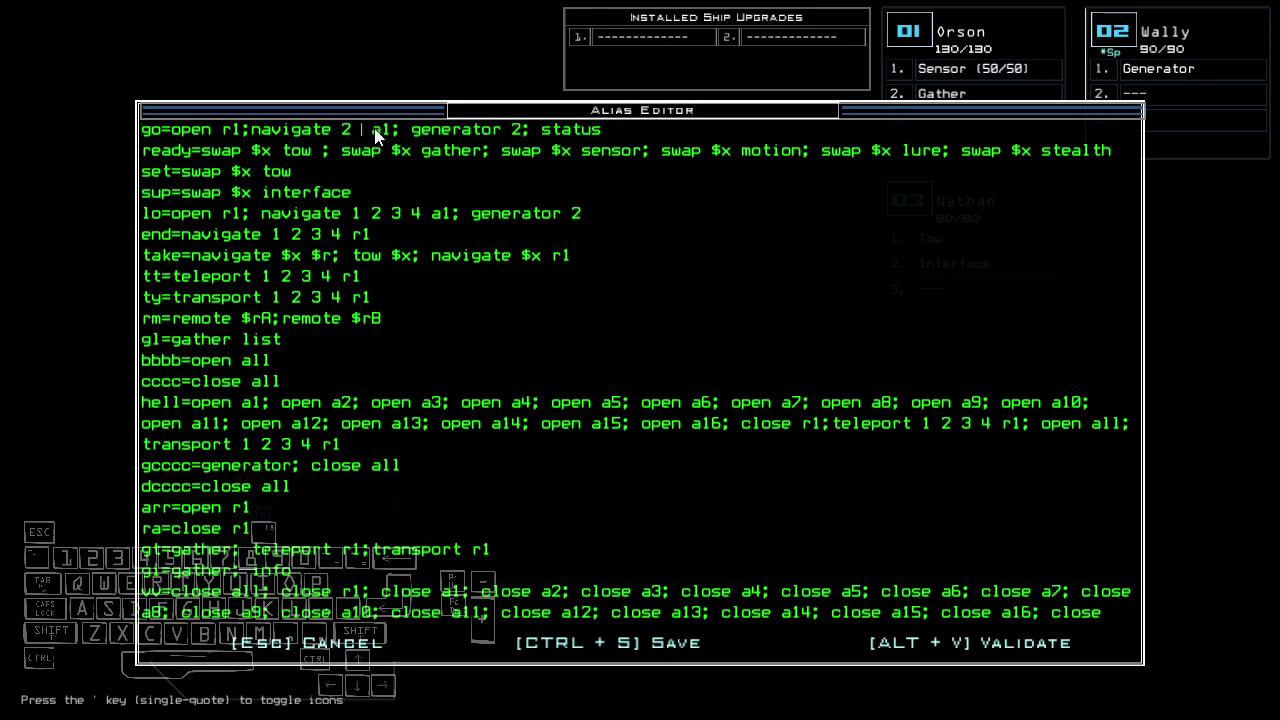
pyautogui.hotkey('ctrl', 's')
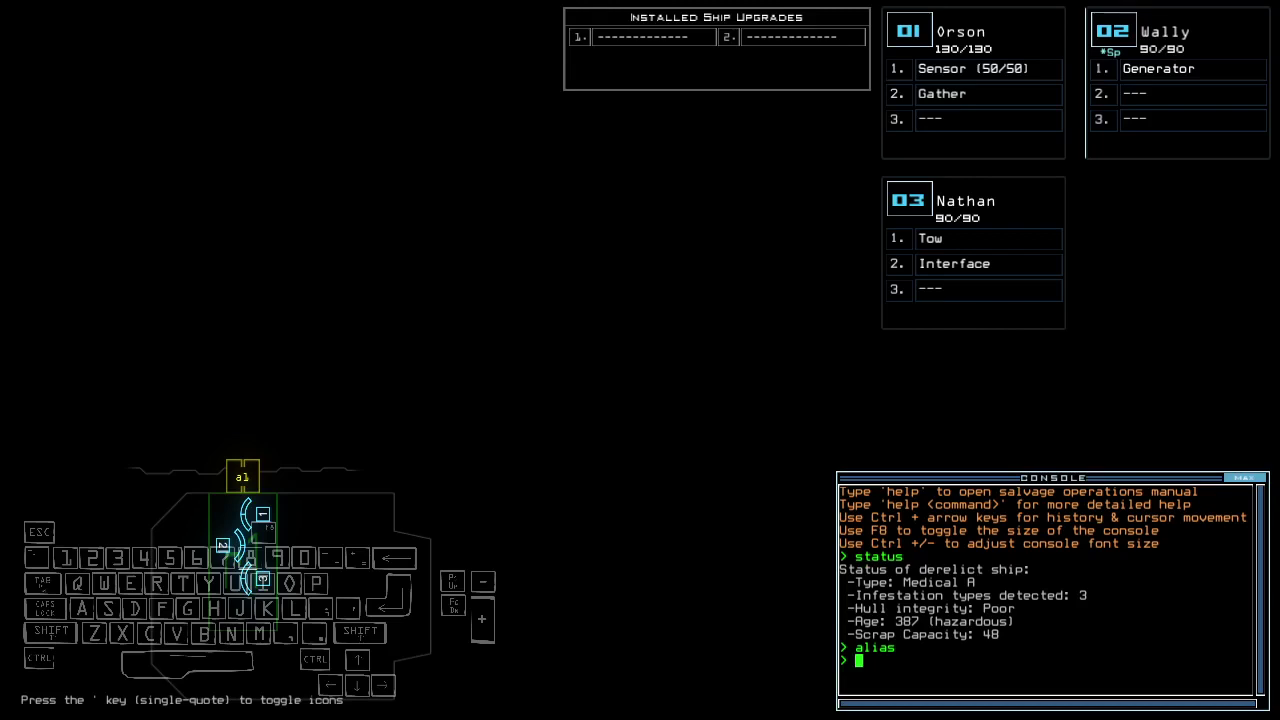
# - Give Nathan the generator and move Interface and Gather to Wally via module swaps
pyautogui.press('2')
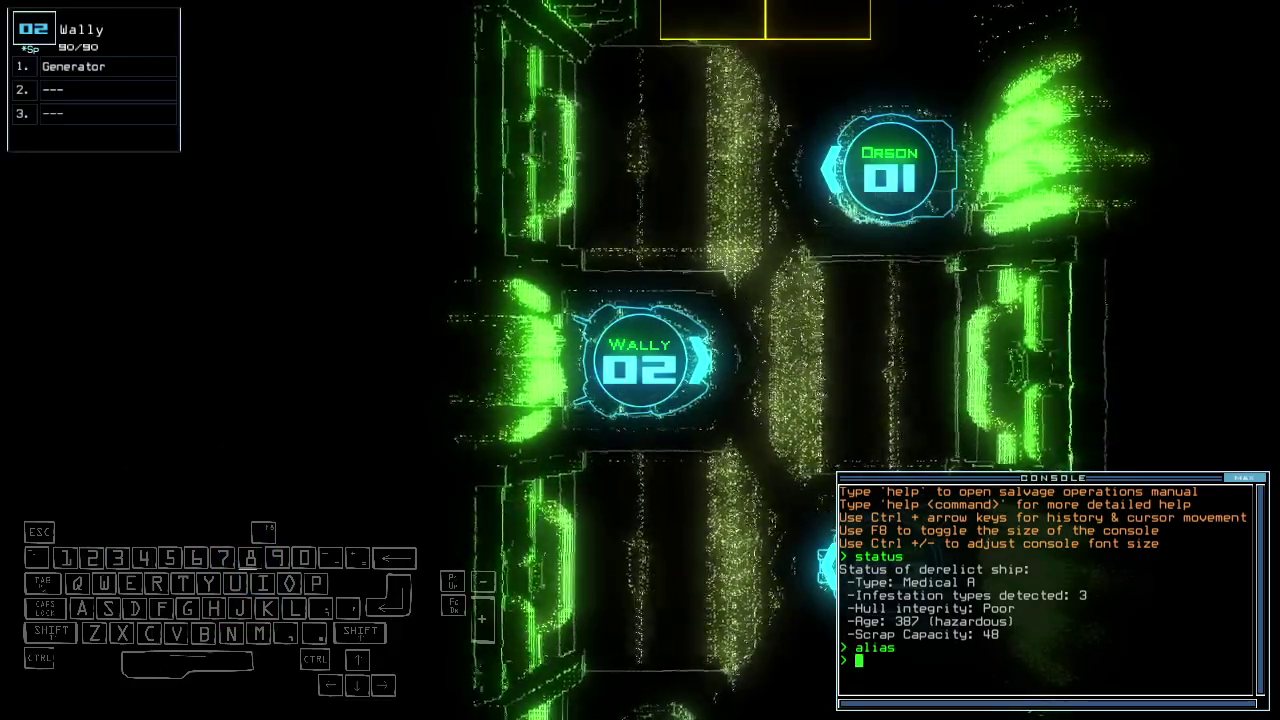
pyautogui.write('swap ge')
pyautogui.press('Return')
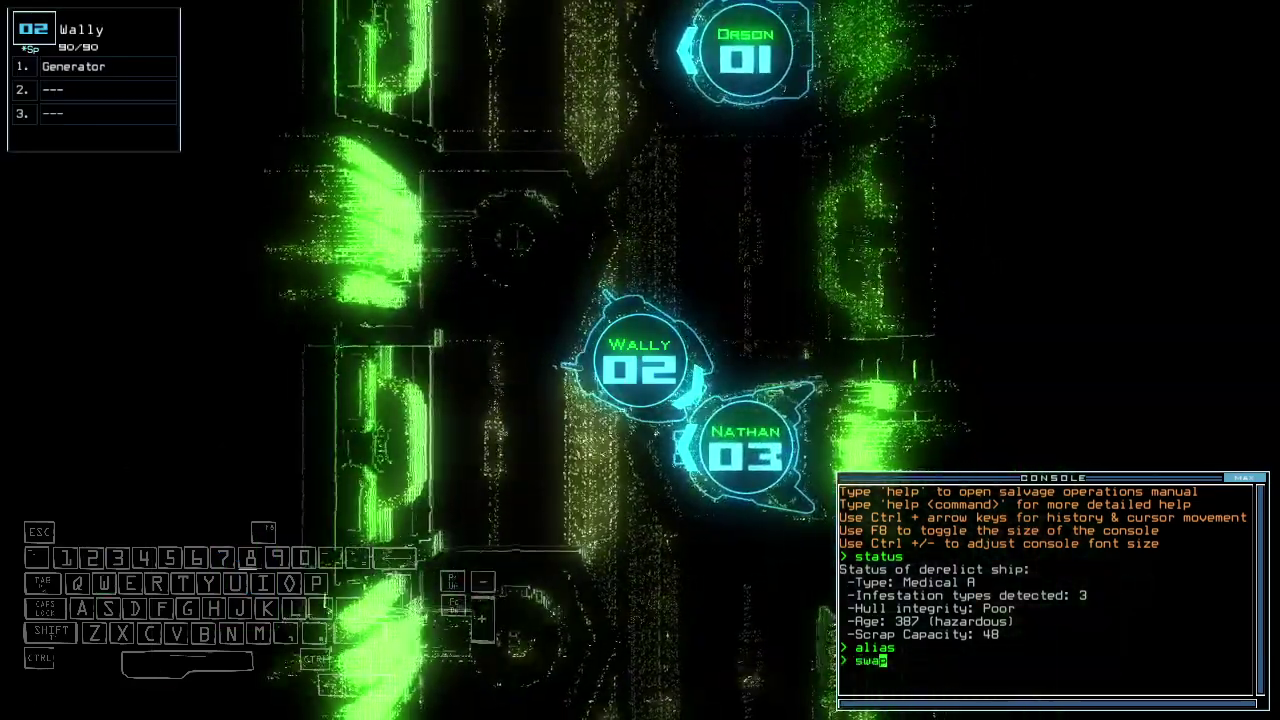
pyautogui.write('swap ge')
pyautogui.press('Return')
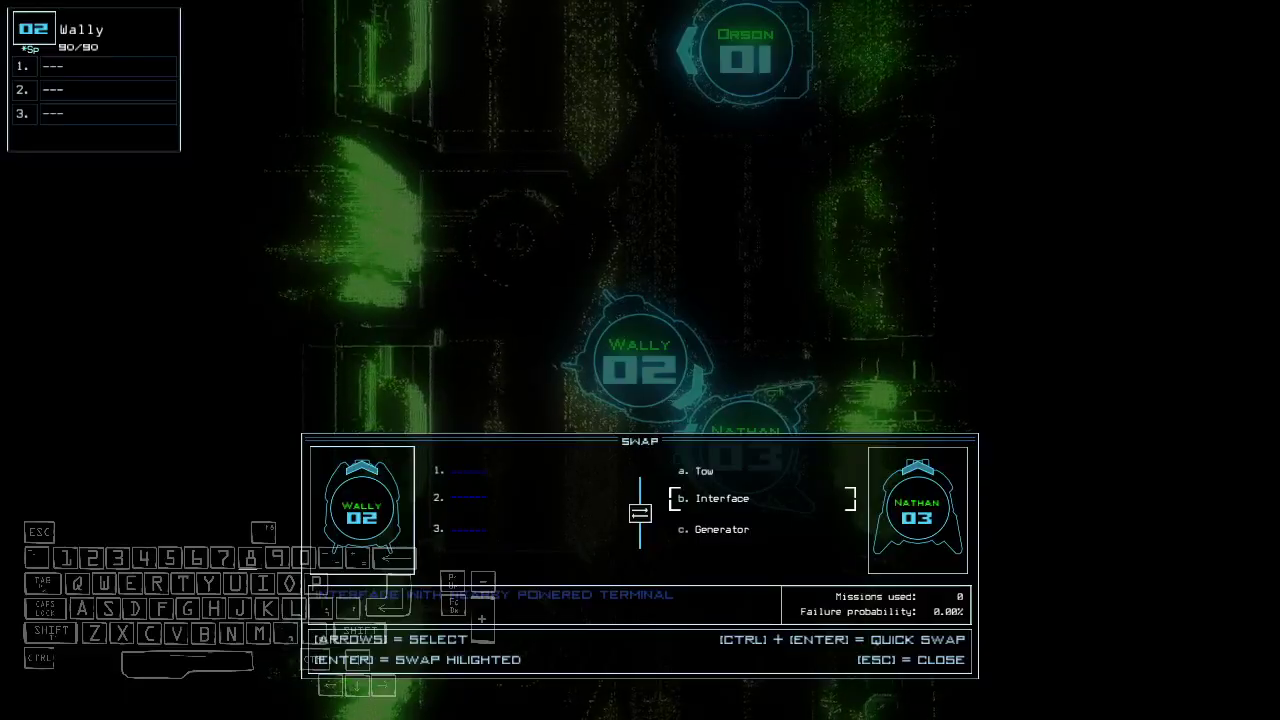
pyautogui.press('Escape')
pyautogui.write('swap 1')
pyautogui.press('Return')
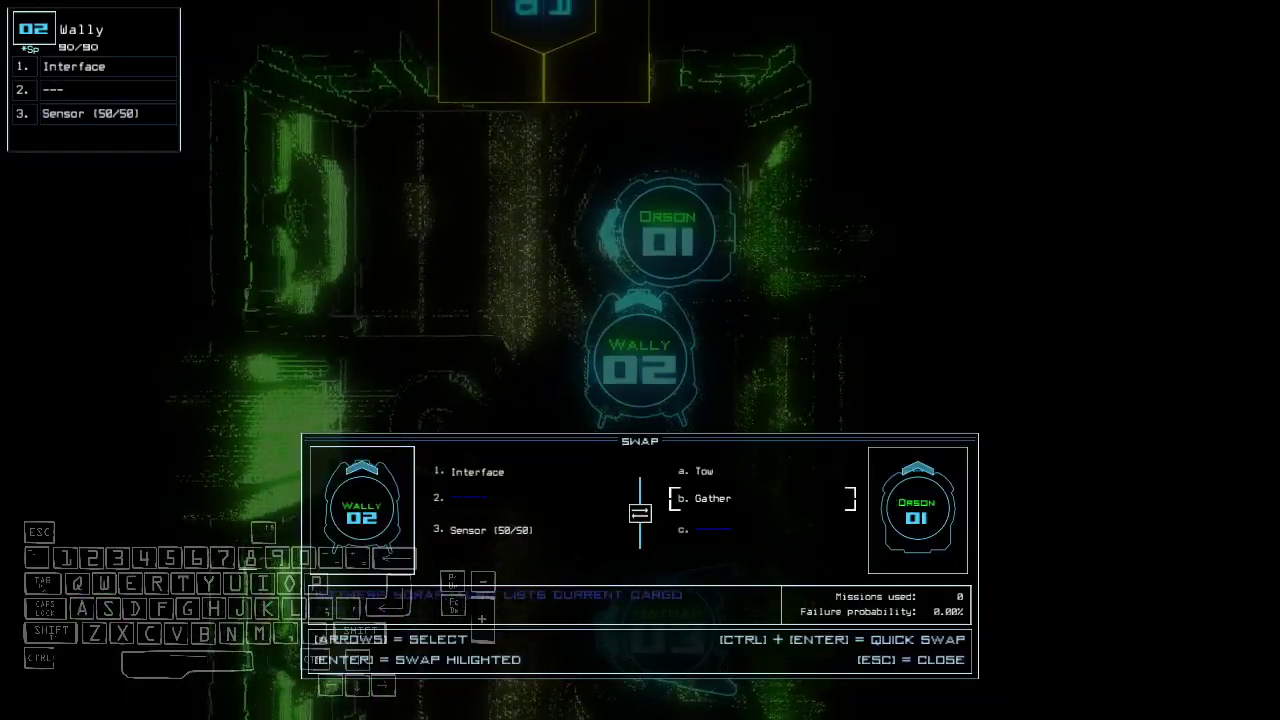
pyautogui.press('Return')
pyautogui.write('s')
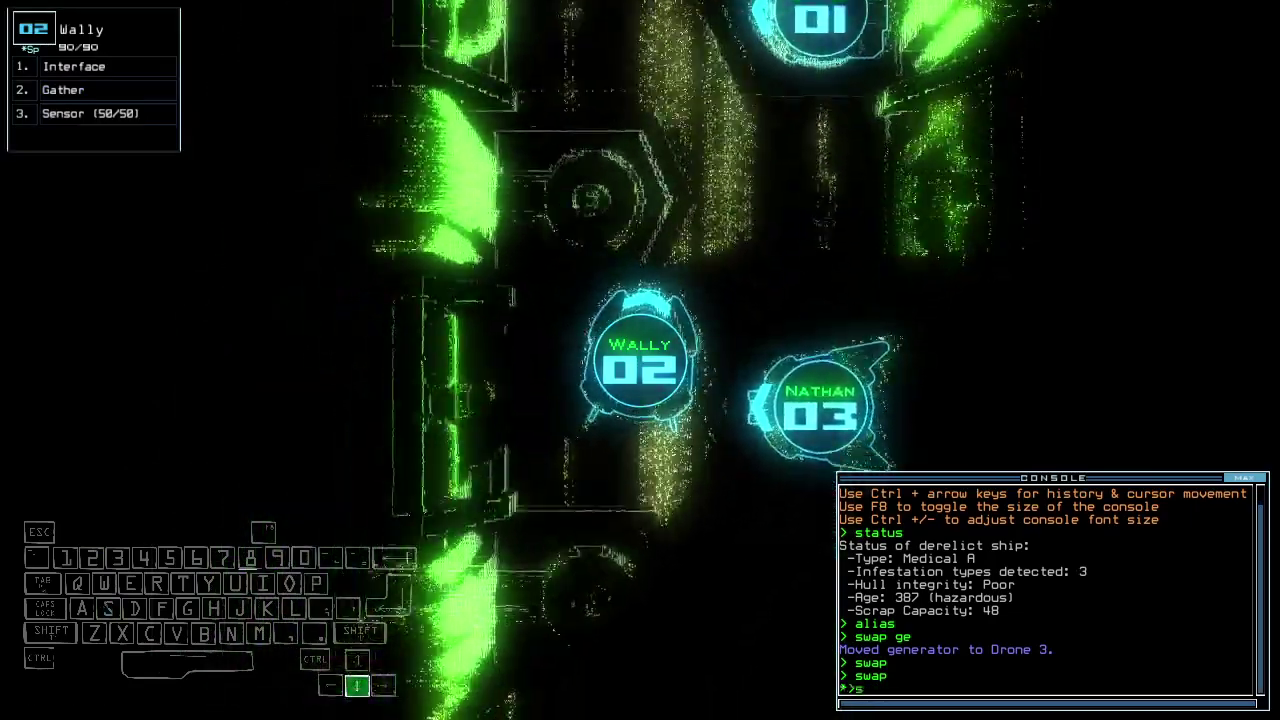
pyautogui.write('ensor')
# - Drop a sensor from Wally and change the go alias from generator 2 to generator 3
pyautogui.press('Return')
pyautogui.write('alias')
pyautogui.press('Return')
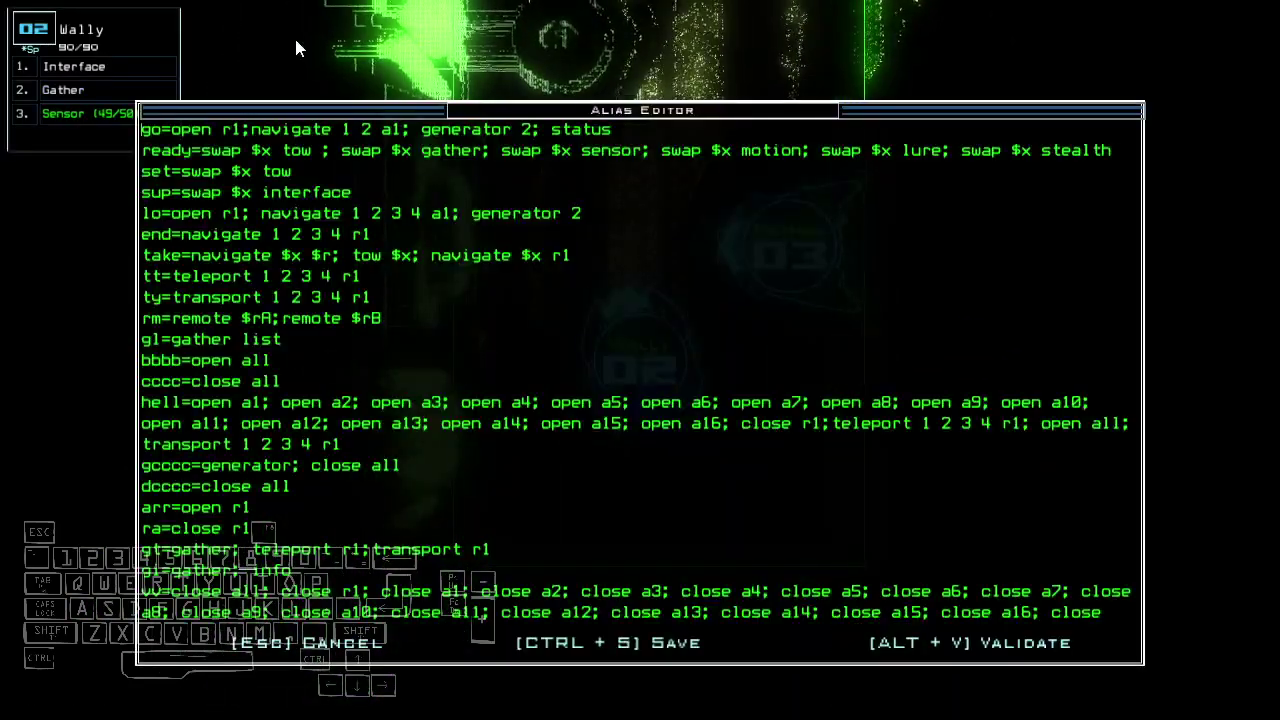
pyautogui.click(530, 136)
pyautogui.press('BackSpace')
pyautogui.write('3')
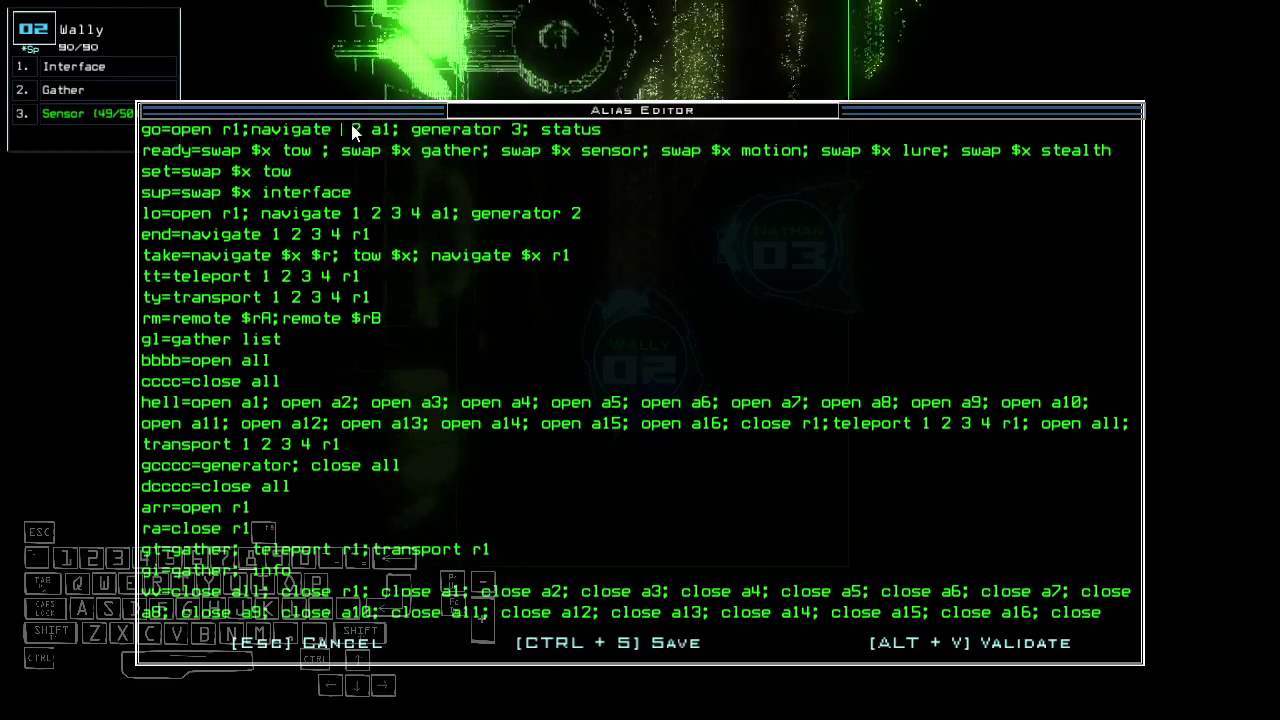
# - Save the alias, switch to Wally, run the lo mission start and drop a sensor
pyautogui.hotkey('ctrl', 's')
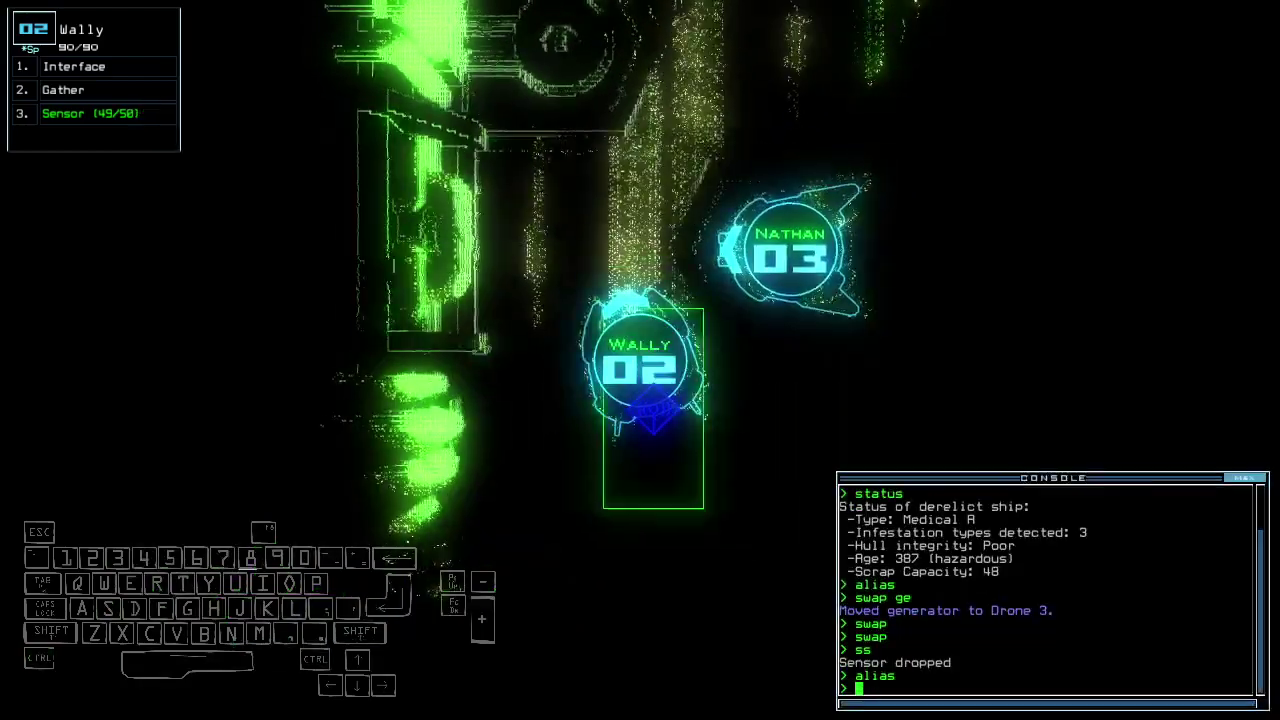
pyautogui.press('space')
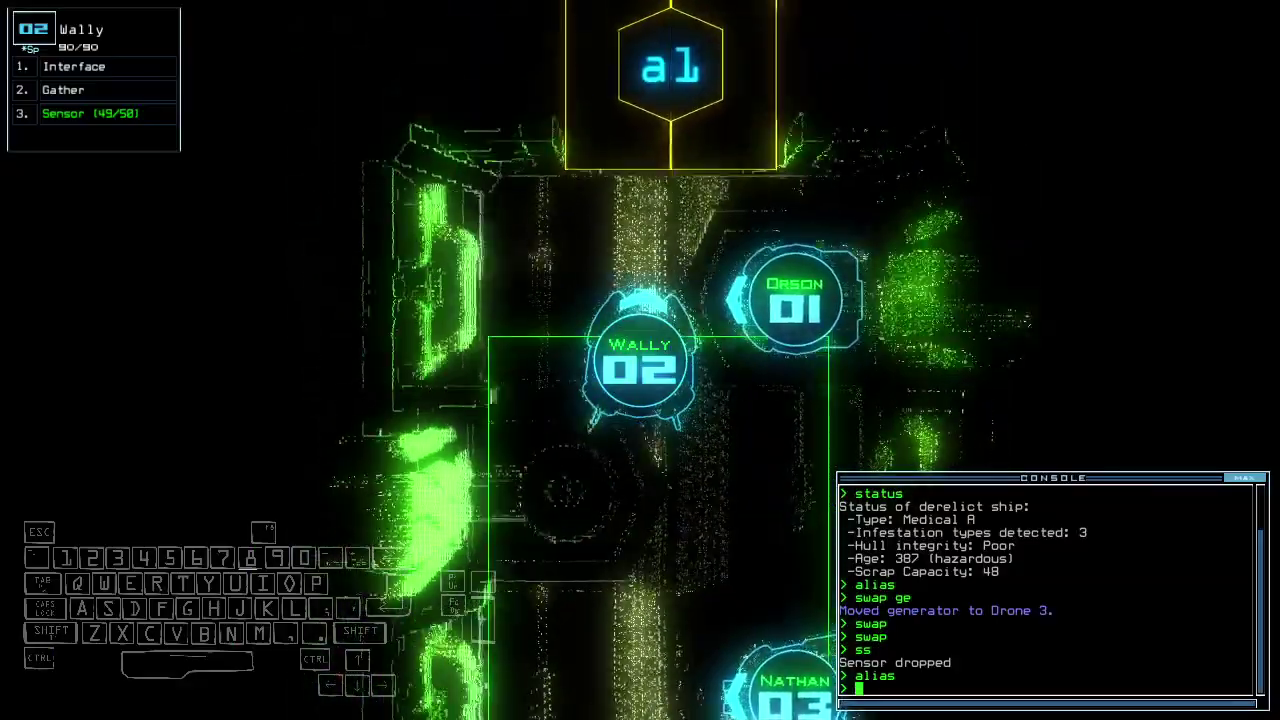
pyautogui.press('space')
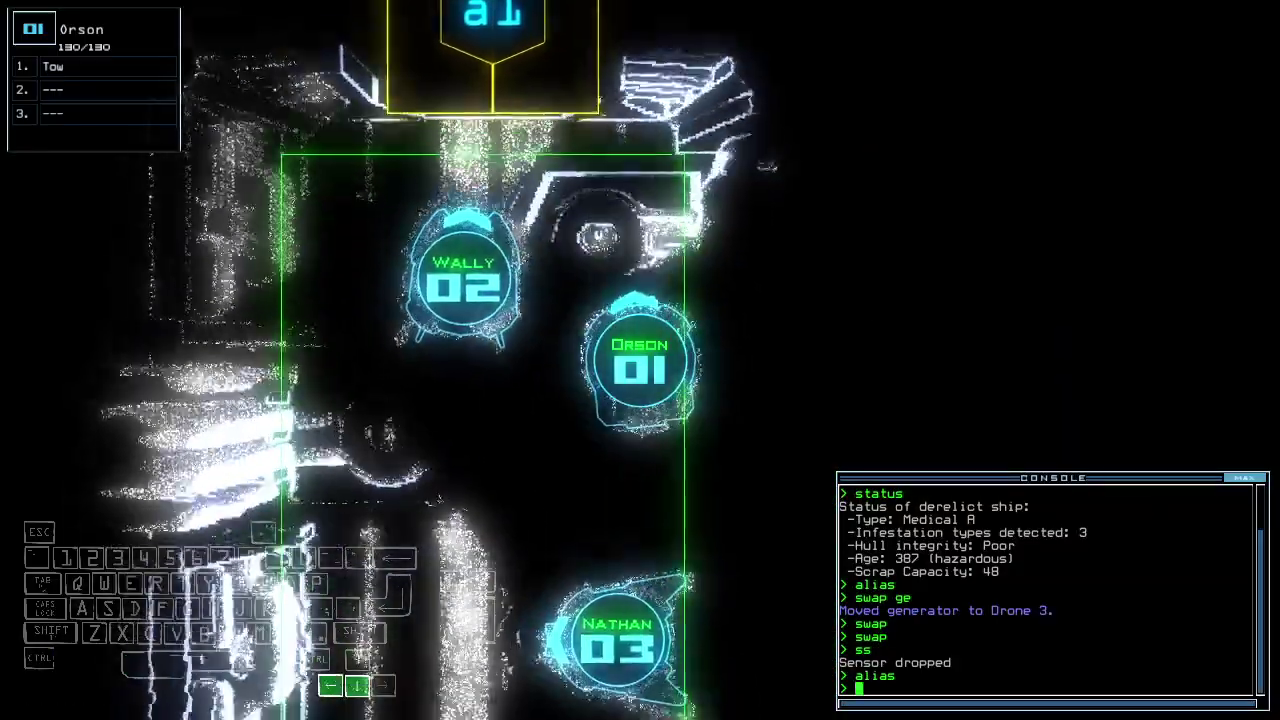
pyautogui.press('2')
pyautogui.press('Return')
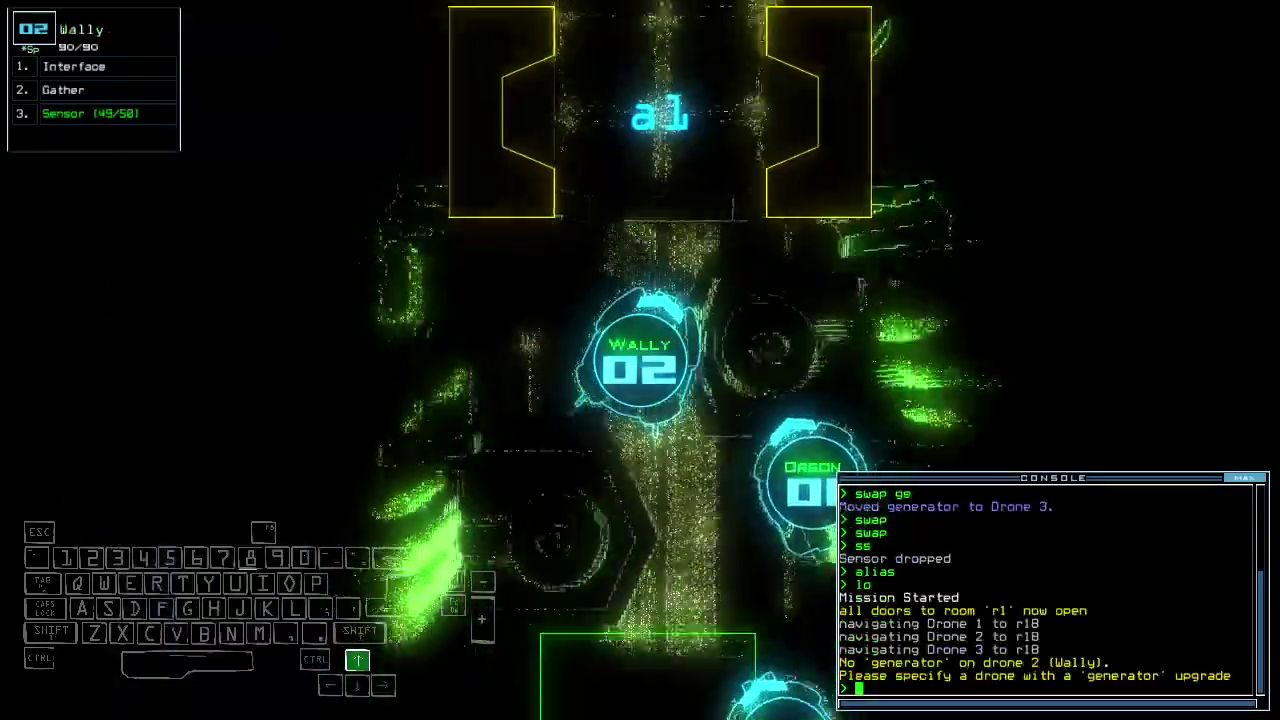
pyautogui.write('ss')
pyautogui.press('Return')
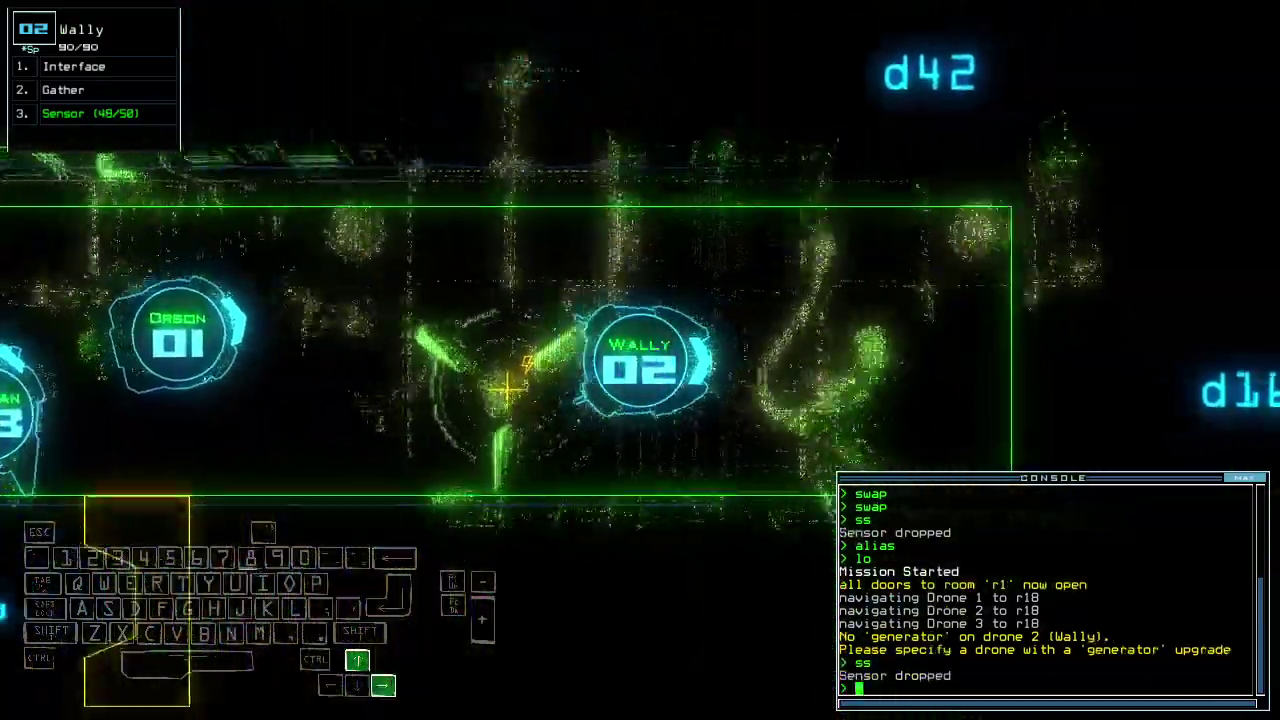
pyautogui.write('1')
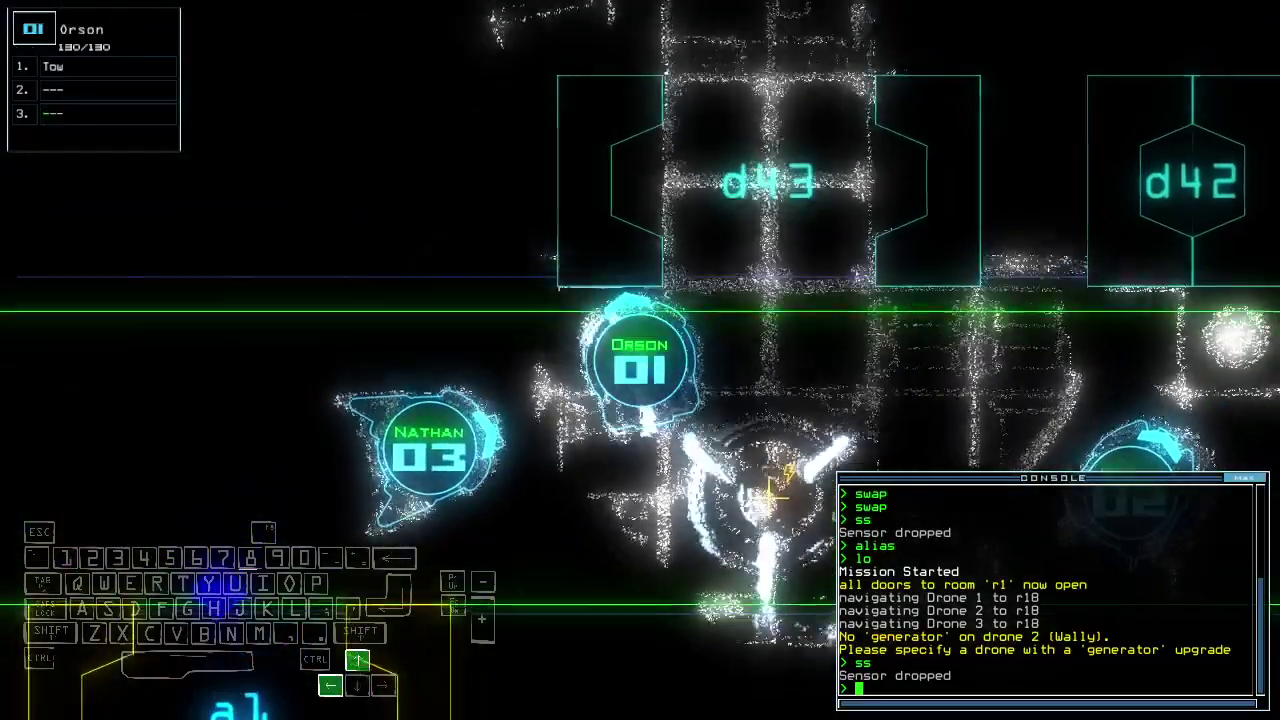
pyautogui.write('generator 3')
# - Activate generator 3, re-dock at a2, reactivate generator 3 and drop another sensor
pyautogui.press('Return')
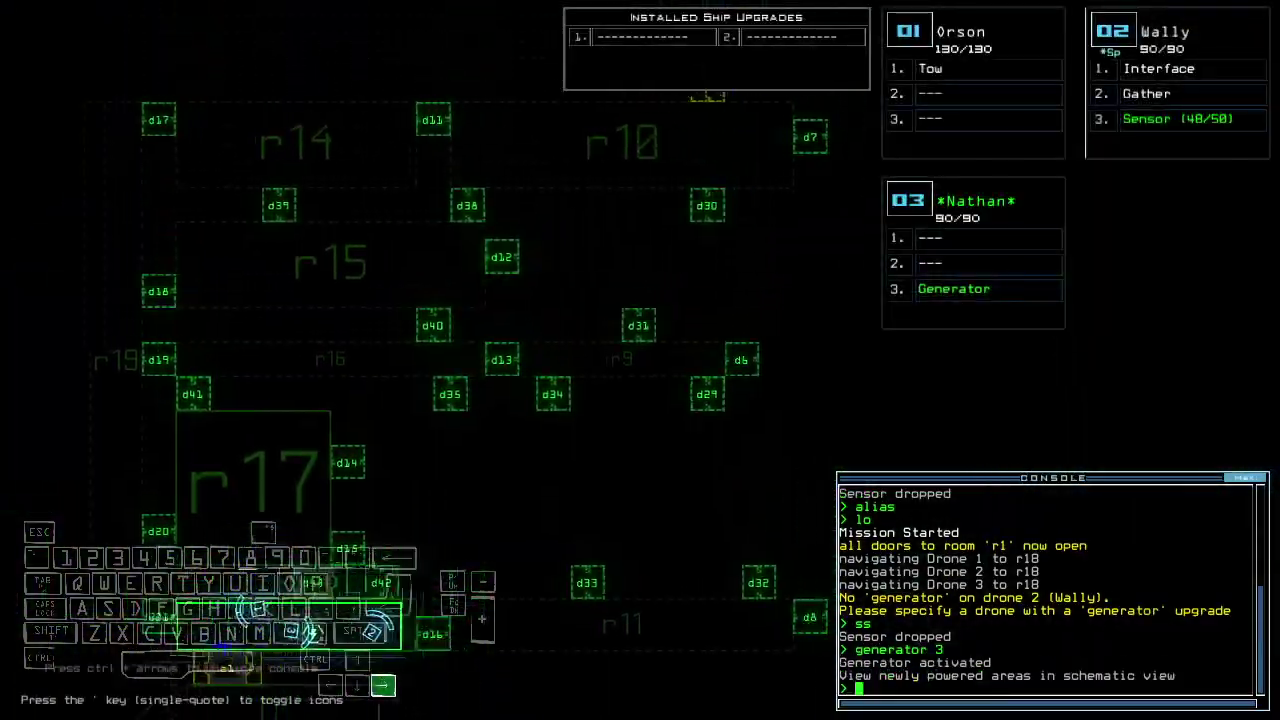
pyautogui.write('dd a2')
pyautogui.press('Return')
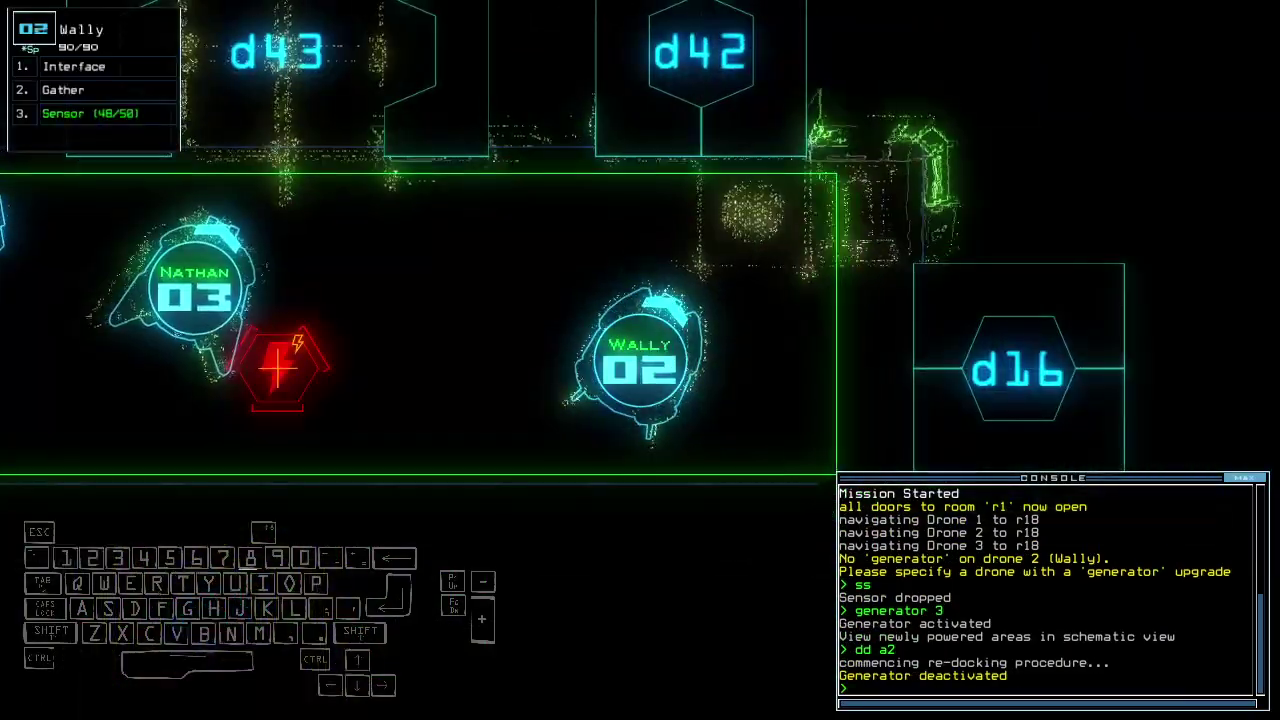
pyautogui.write('generator 3')
pyautogui.press('Return')
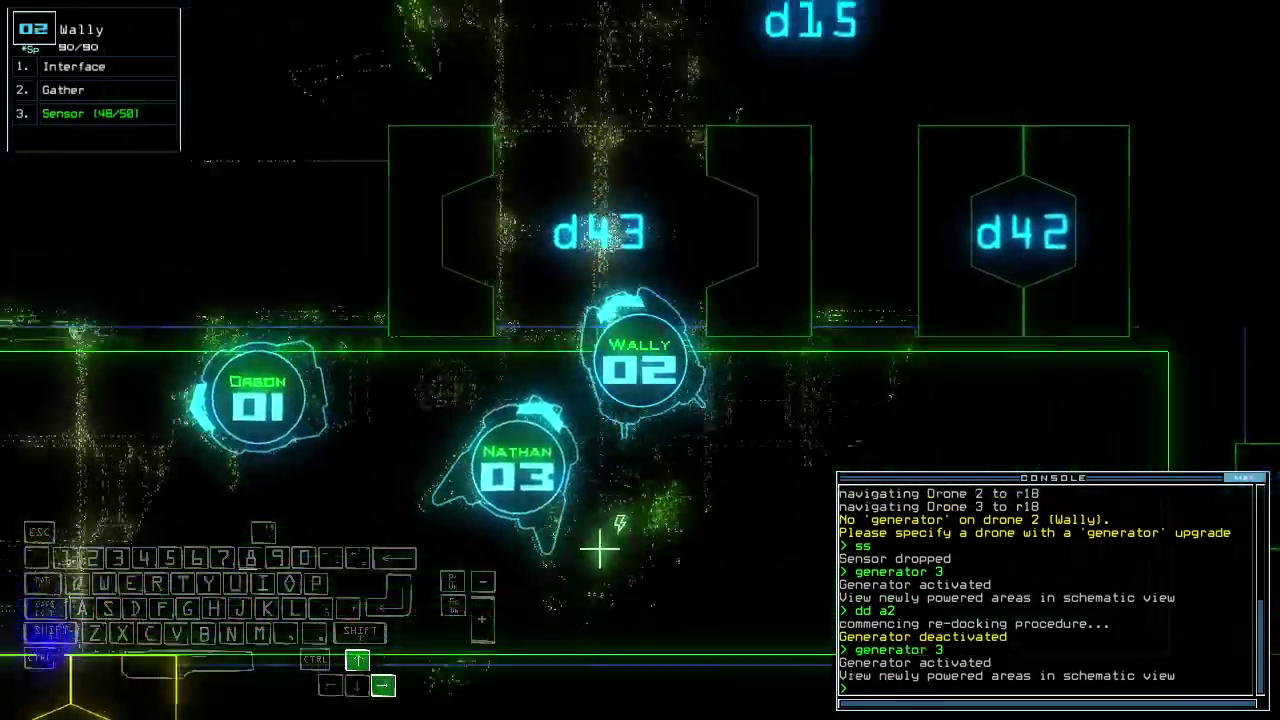
pyautogui.write('ss')
pyautogui.press('Return')
pyautogui.write('d43')
# - Open door d43 and all doors to r1, then drive Wally through the corridor
pyautogui.press('Return')
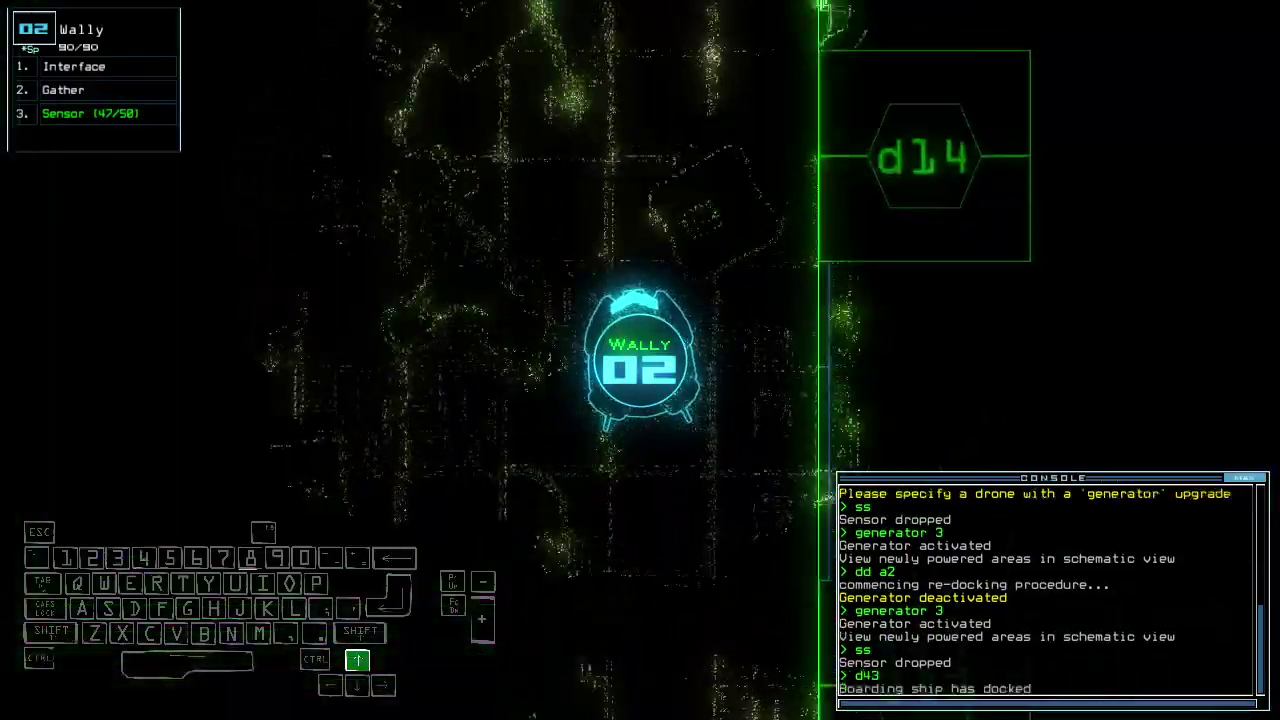
pyautogui.write('arr')
pyautogui.press('Return')
pyautogui.press('Up')
pyautogui.press('Left')
pyautogui.press('Up')
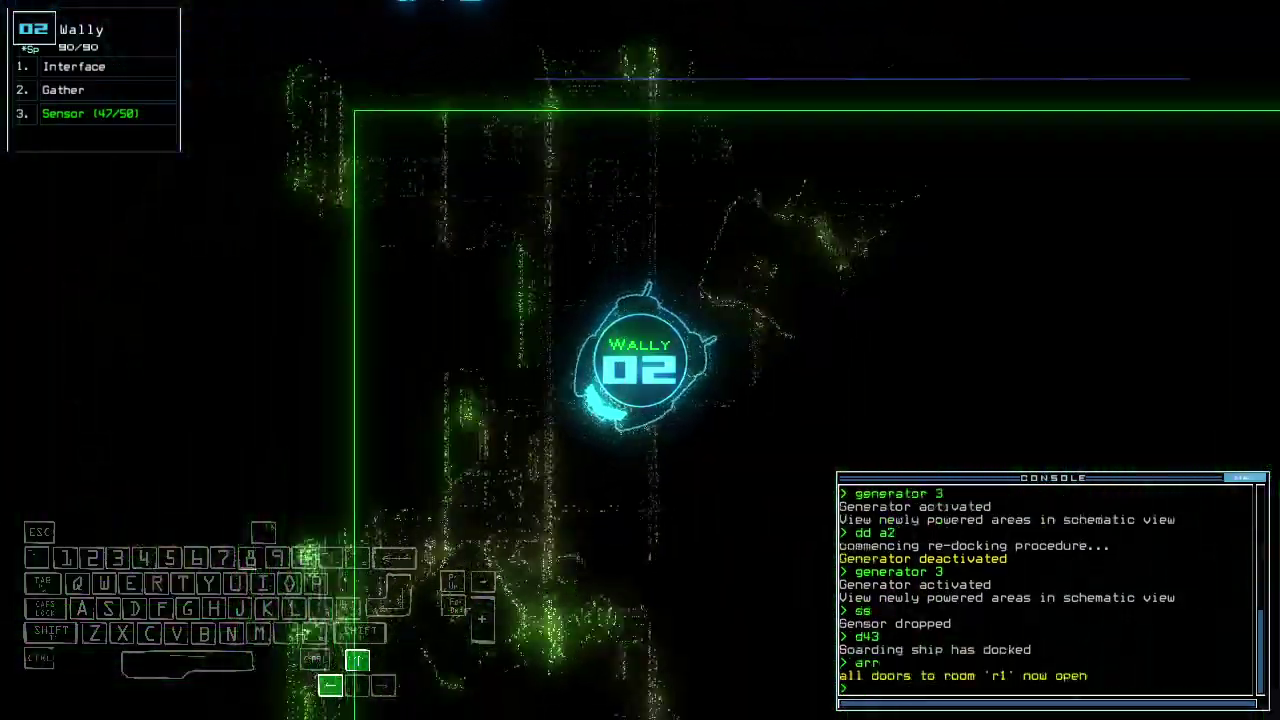
pyautogui.press('Up')
pyautogui.press('Up')
pyautogui.press('Right')
# - Check the schematic map and open door d20 for Wally
pyautogui.press('Tab')
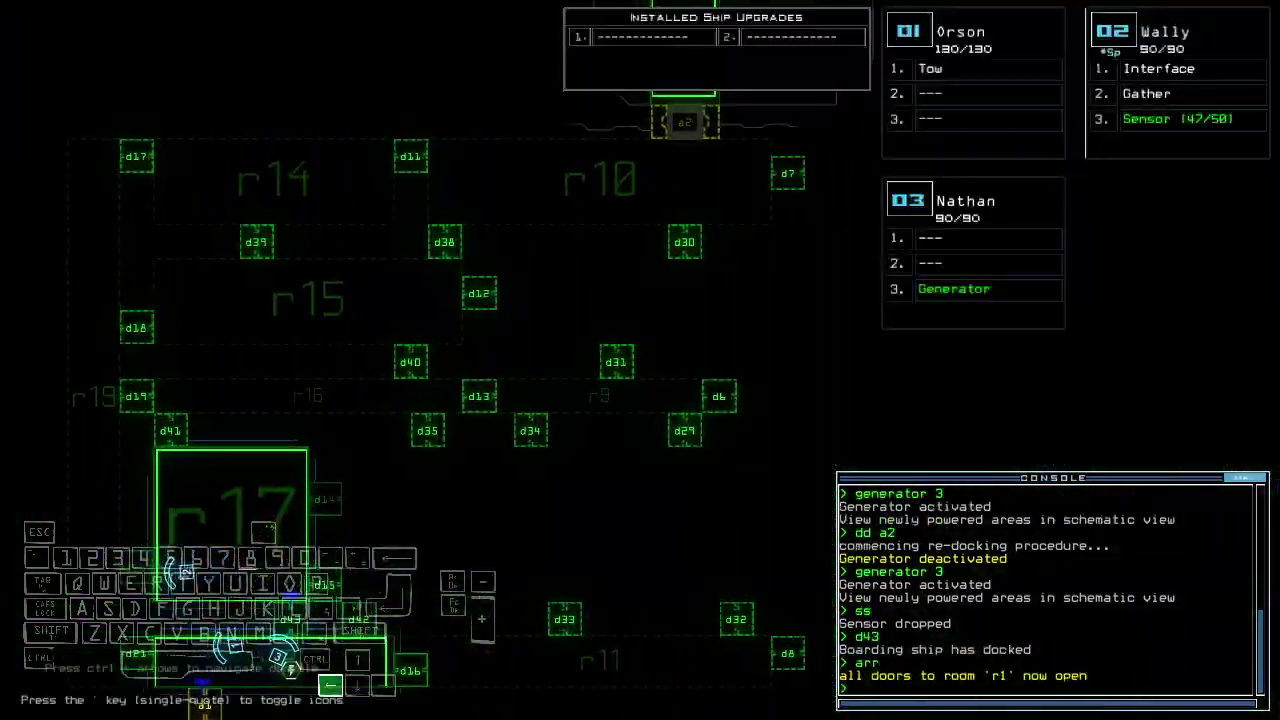
pyautogui.press('Tab')
pyautogui.press('Up')
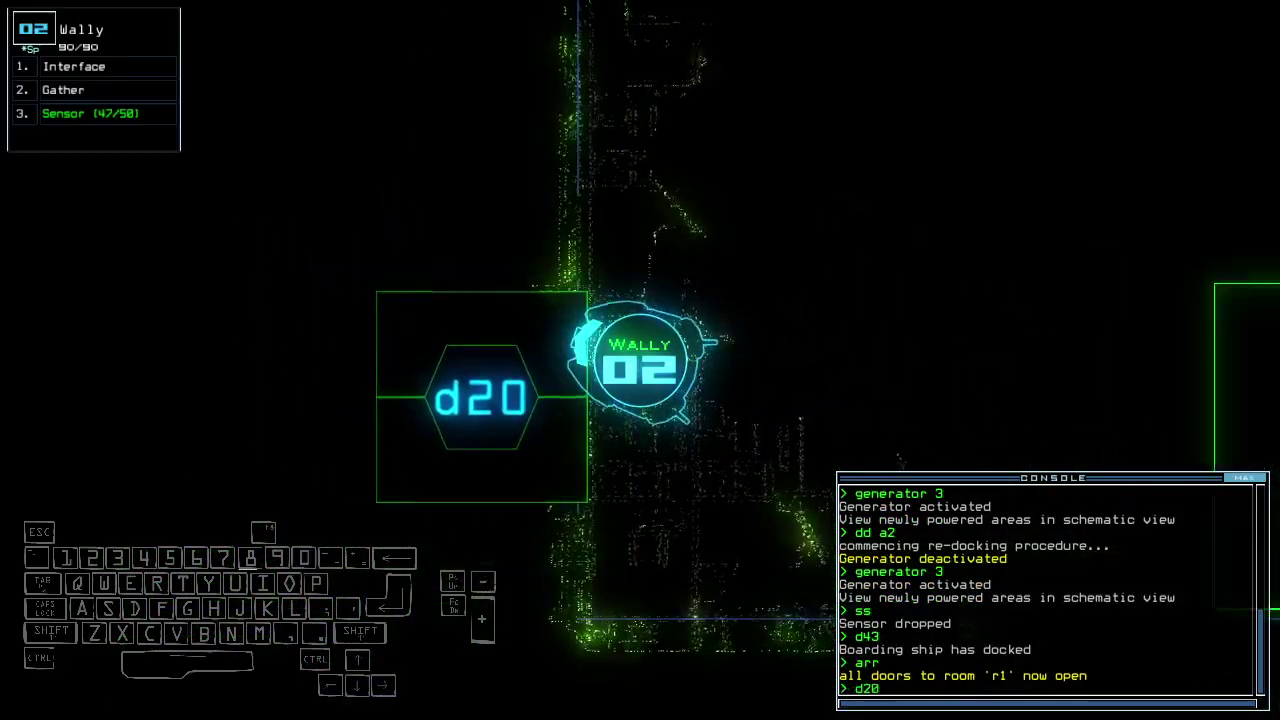
pyautogui.press('Return')
pyautogui.press('Up')
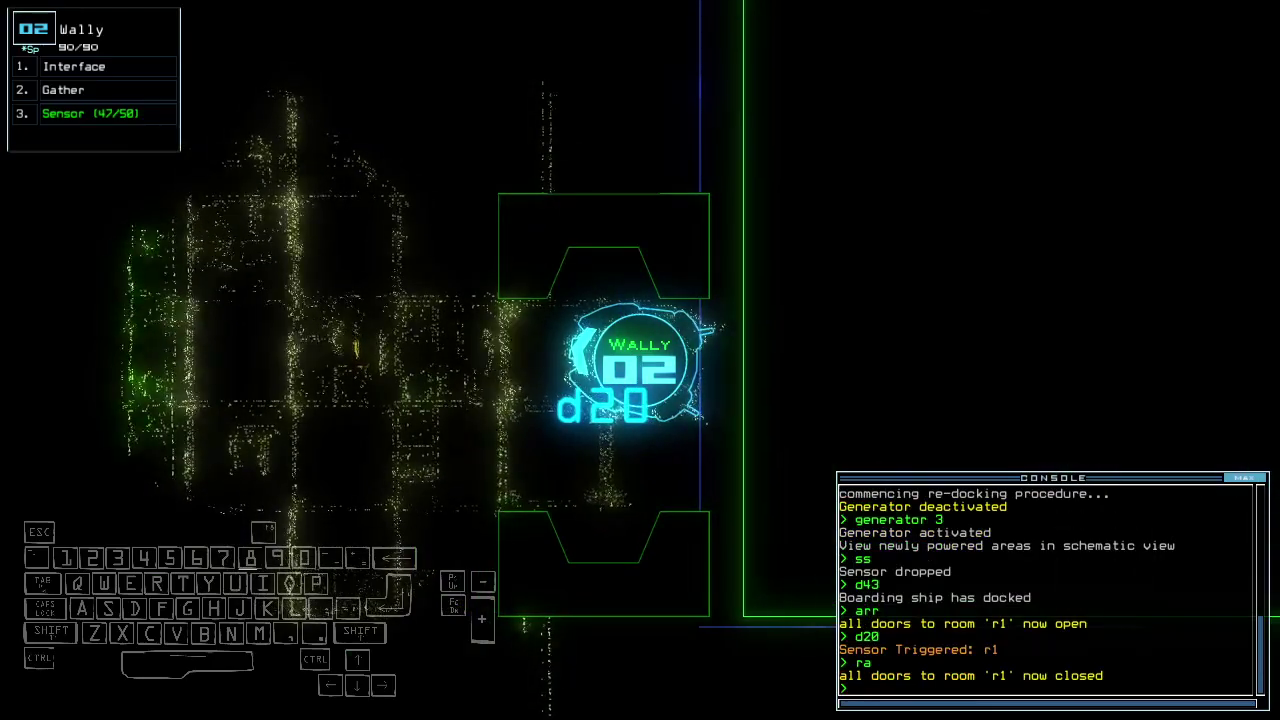
# - Move Wally onward, drop another sensor and gather nearby scrap
pyautogui.press('Down')
pyautogui.press('space')
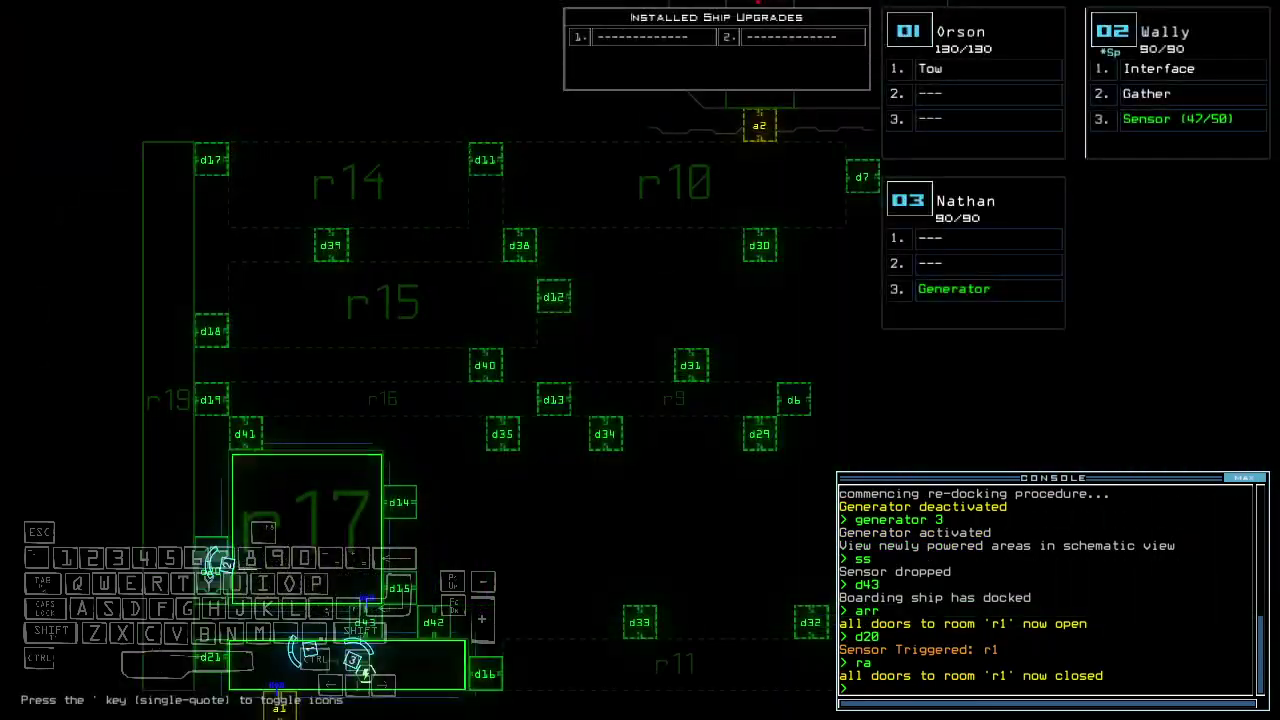
pyautogui.press('space')
pyautogui.write('ss')
pyautogui.press('Return')
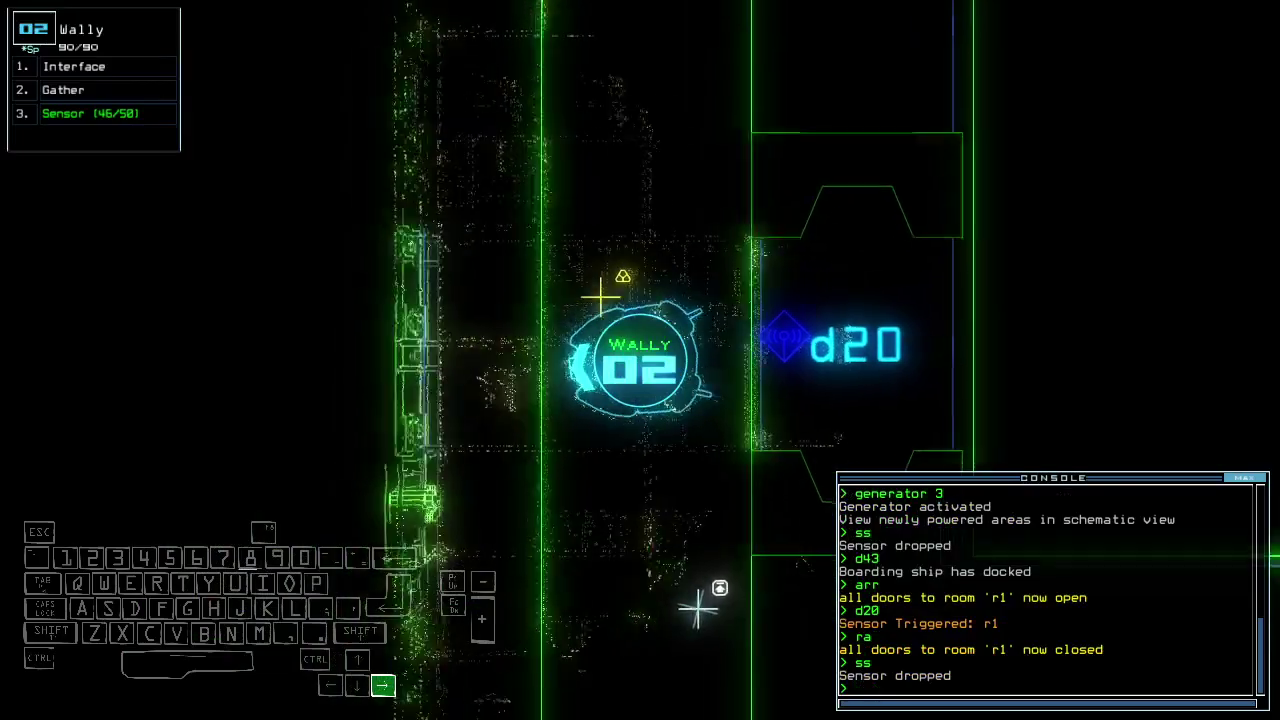
pyautogui.write('g')
pyautogui.press('Return')
# - Drive Wally forward and open door d21
pyautogui.press('Up')
pyautogui.press('Up')
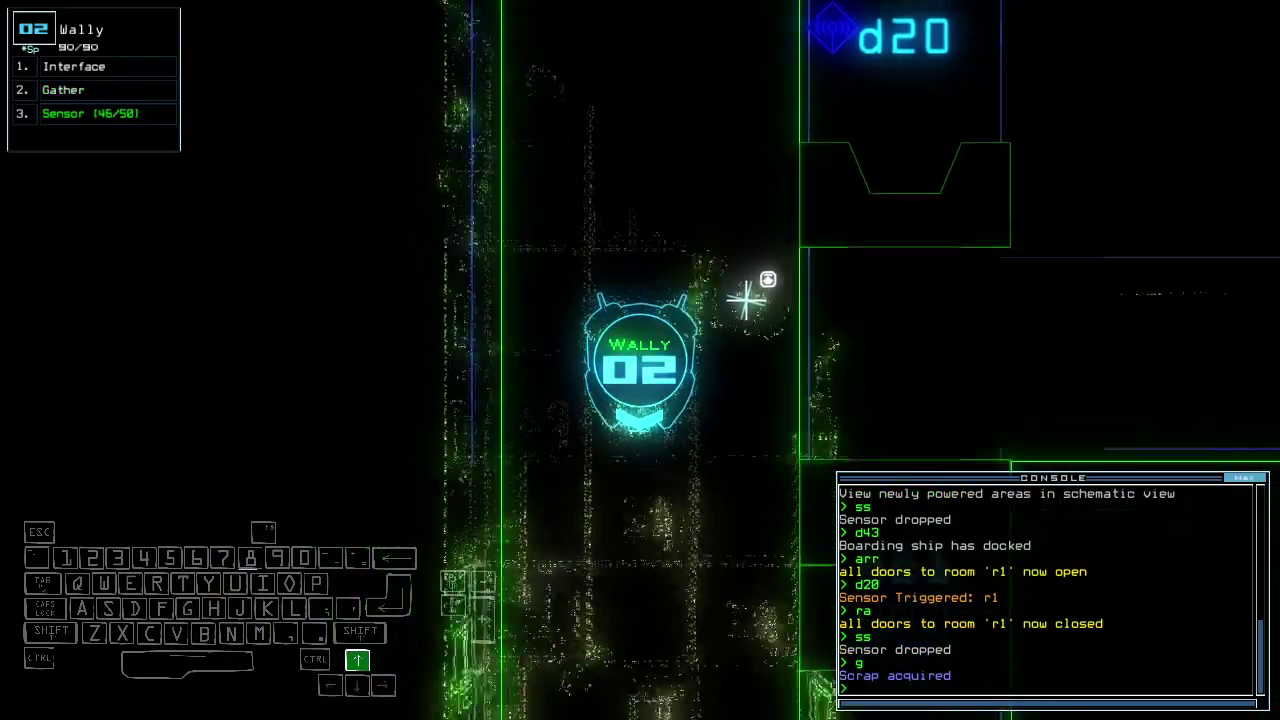
pyautogui.press('Up')
pyautogui.press('space')
pyautogui.write('d21')
pyautogui.press('Return')
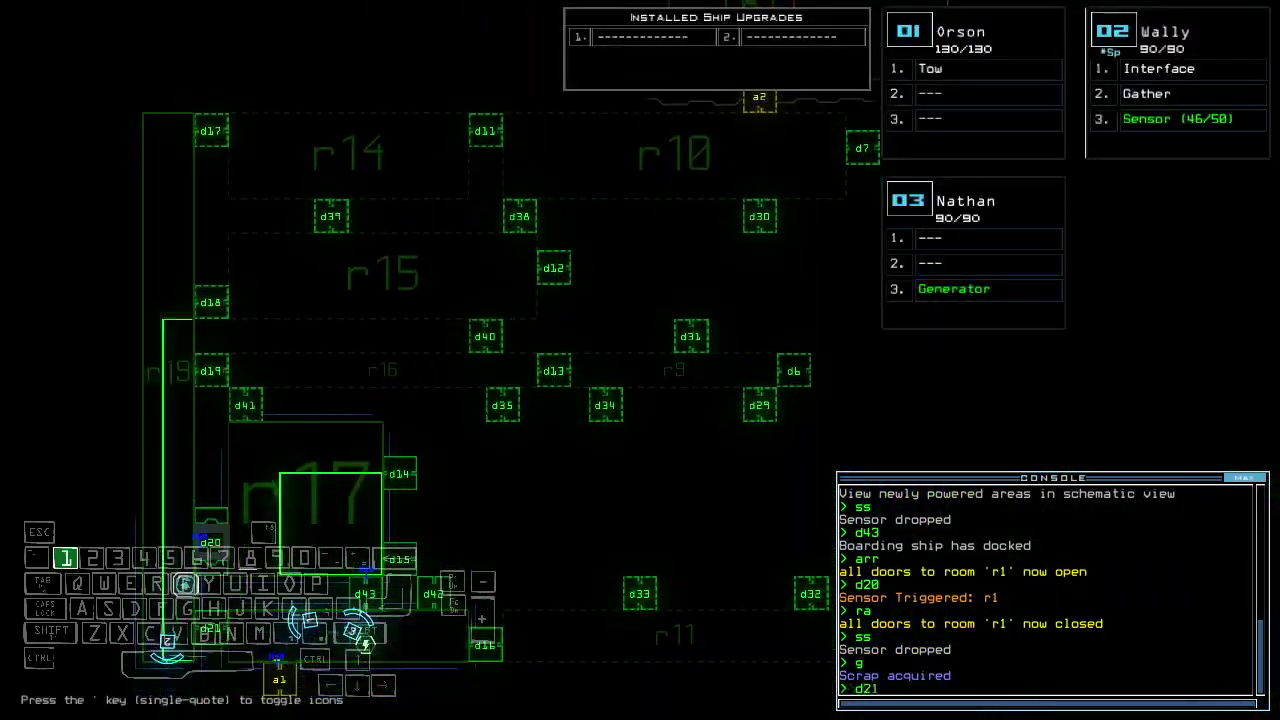
pyautogui.press('space')
pyautogui.write('swap to')
# - Swap the Tow module to Nathan and back, then have Orson tow the Quarantine Bypass
pyautogui.press('Return')
pyautogui.press('space')
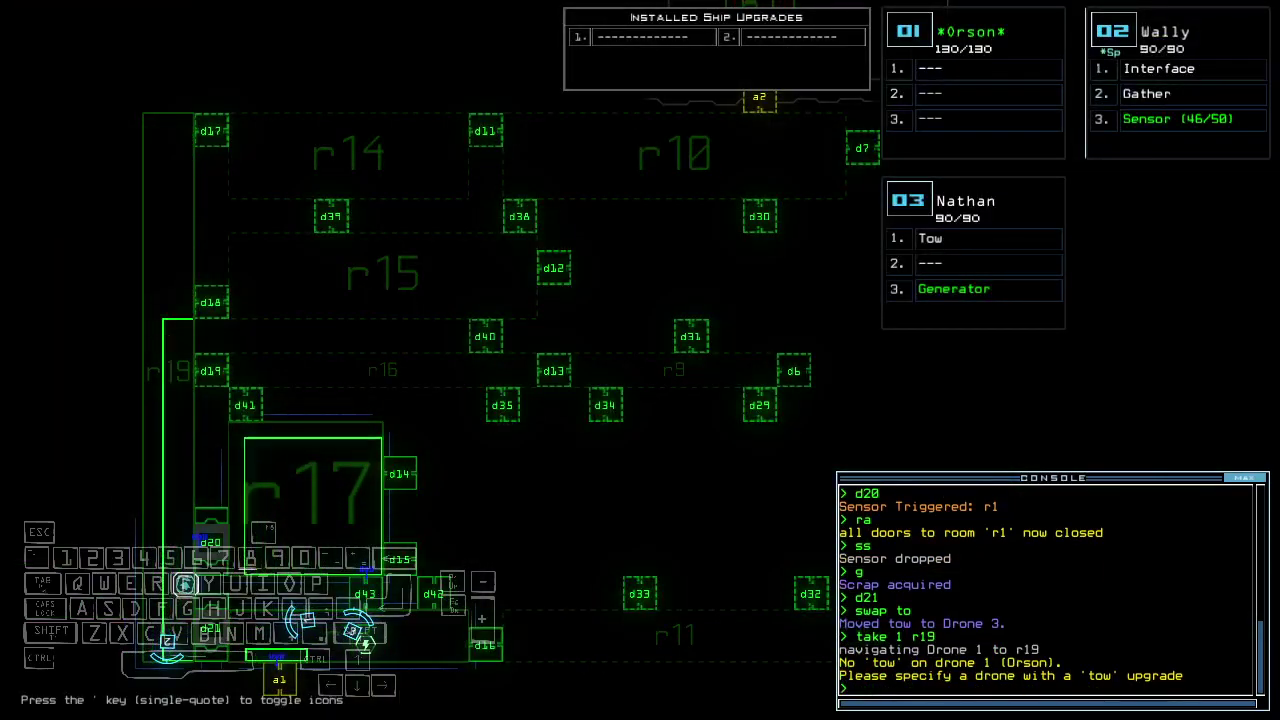
pyautogui.press('space')
pyautogui.write('swap to')
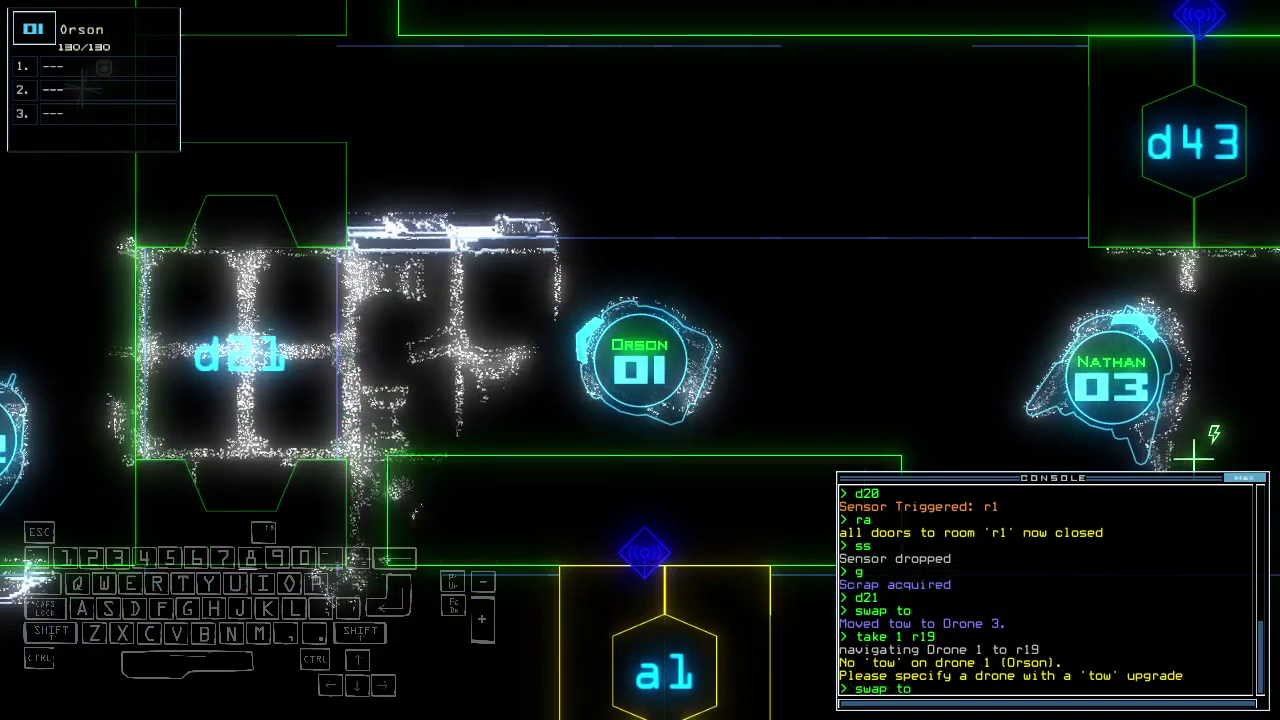
pyautogui.press('Return')
pyautogui.write('tow ')
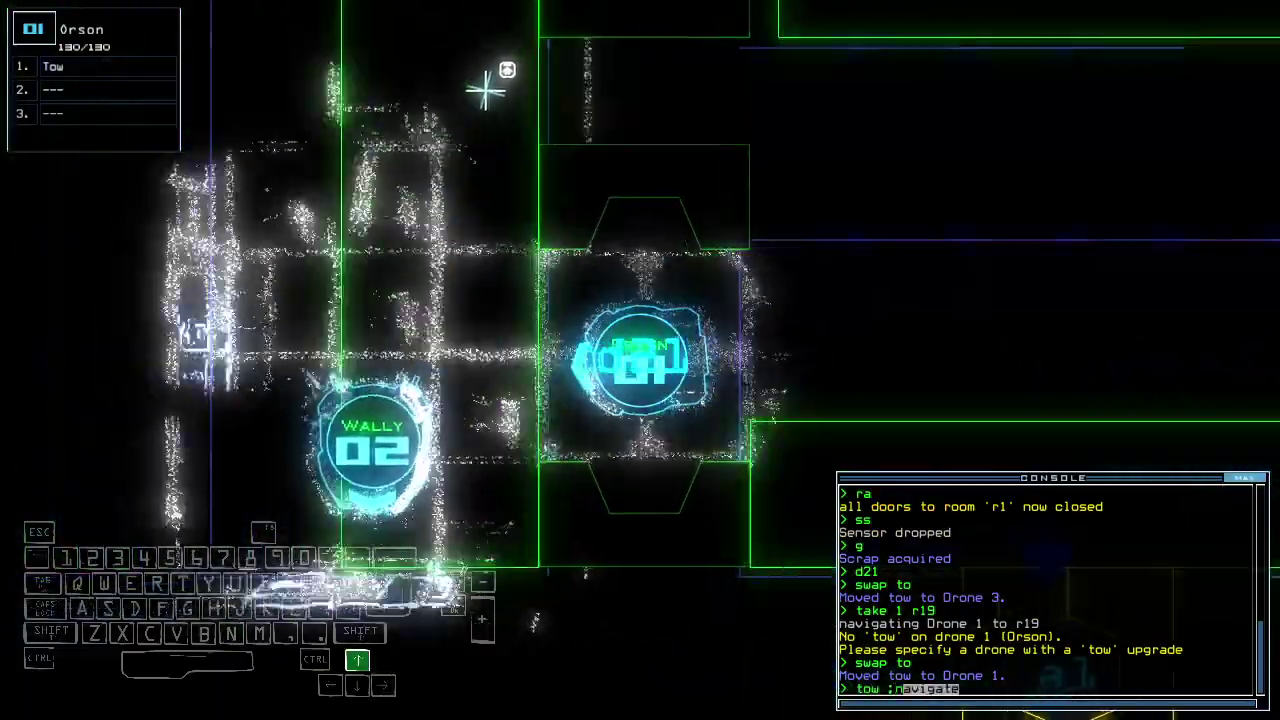
pyautogui.write(';navigate d21')
pyautogui.press('Return')
# - Check the mission time and gather scrap with Wally while steering through the room
pyautogui.press('3')
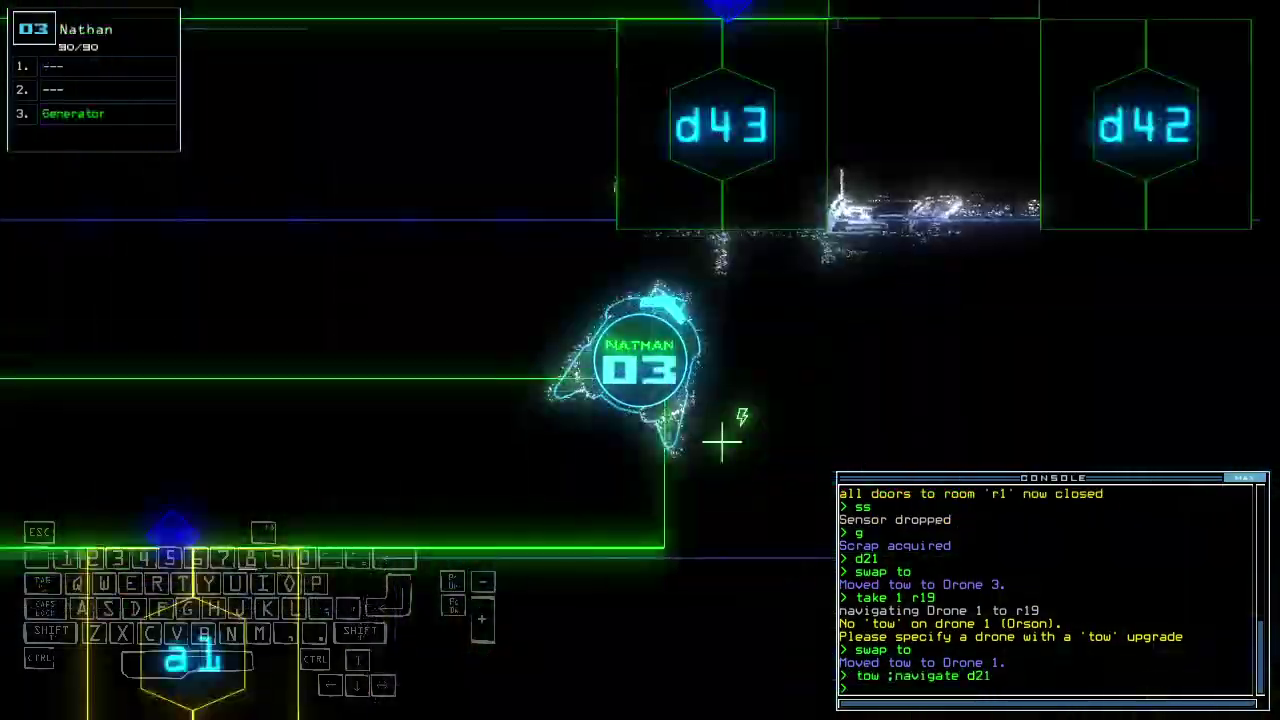
pyautogui.write('2te')
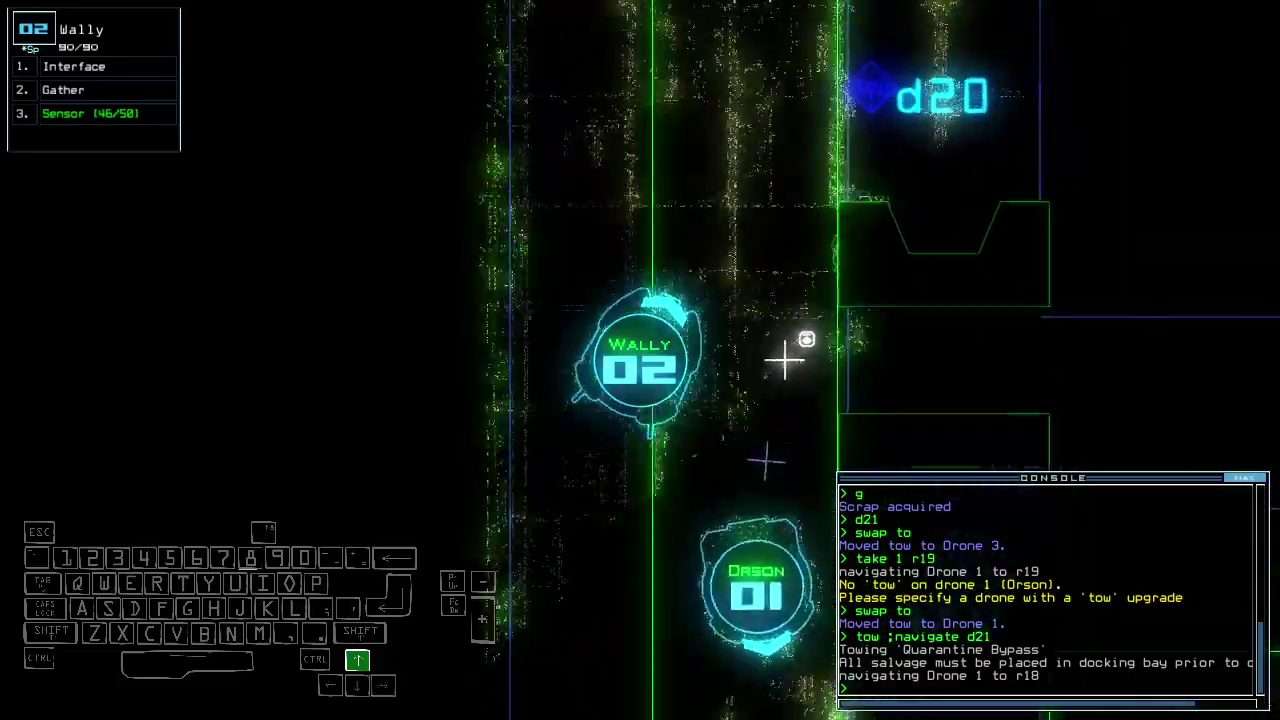
pyautogui.press('Return')
pyautogui.write('te')
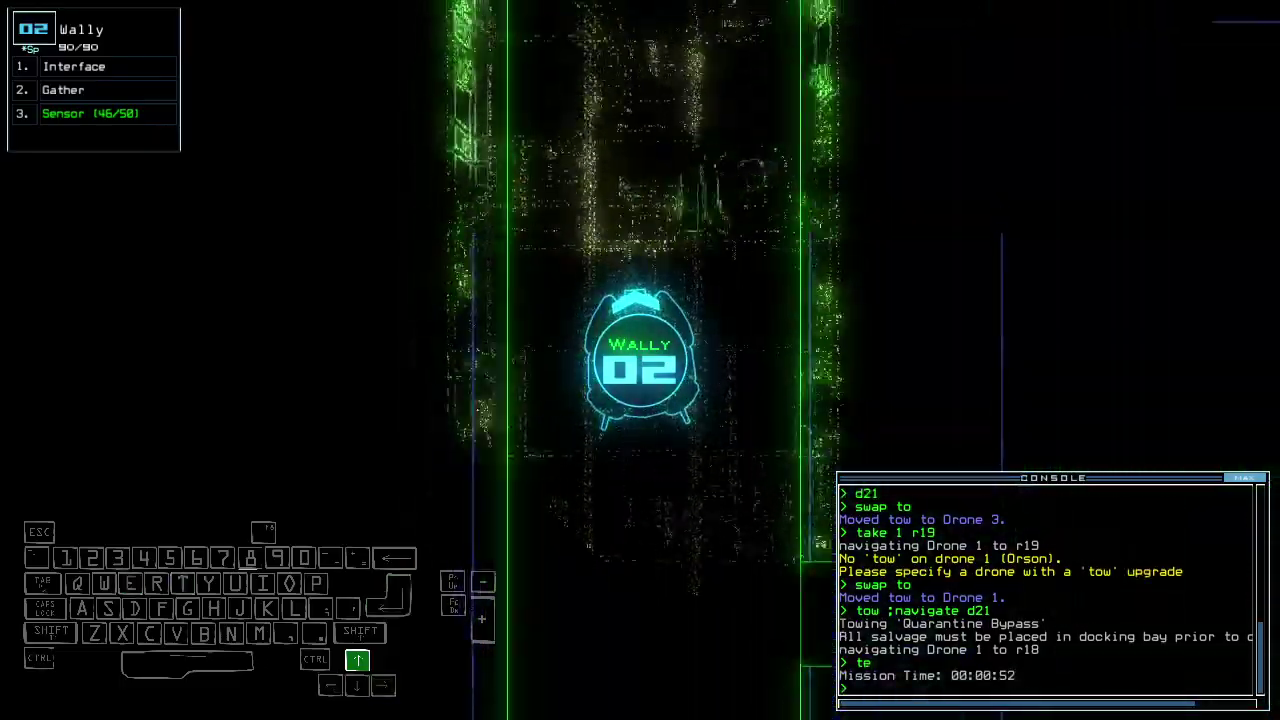
pyautogui.write('g')
pyautogui.press('Return')
pyautogui.press('Left')
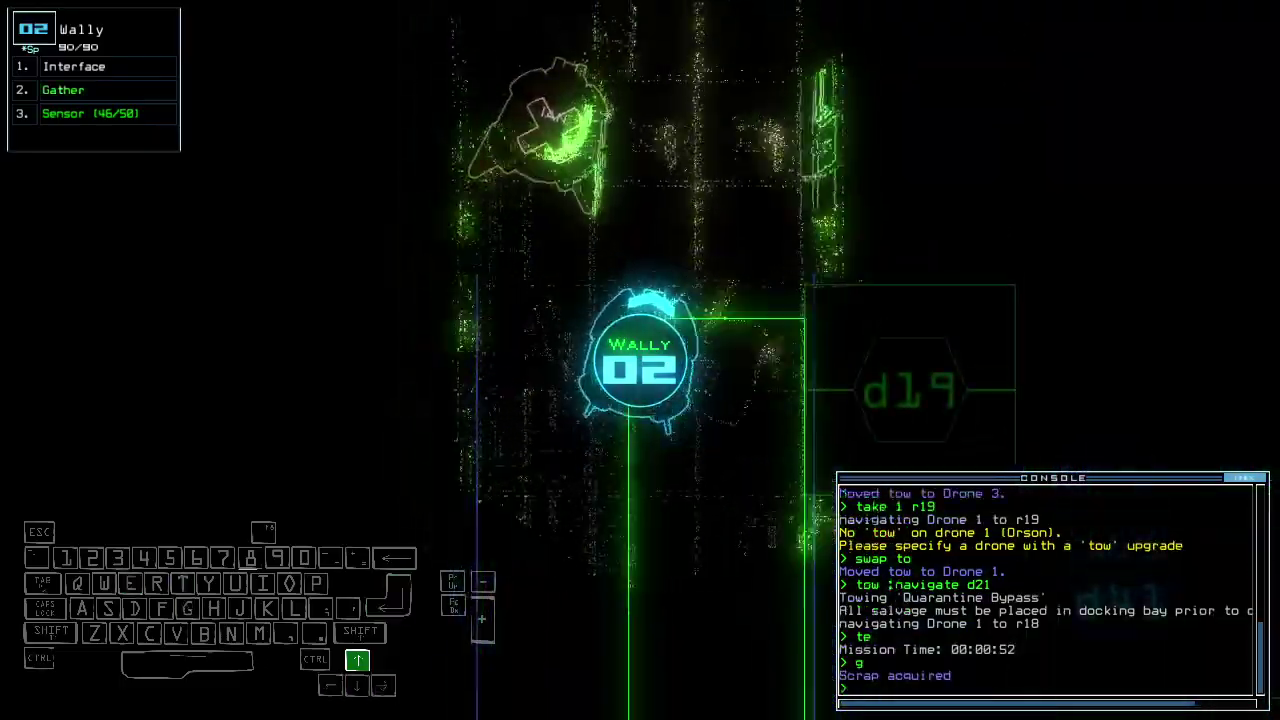
pyautogui.write('swap')
pyautogui.press('Left')
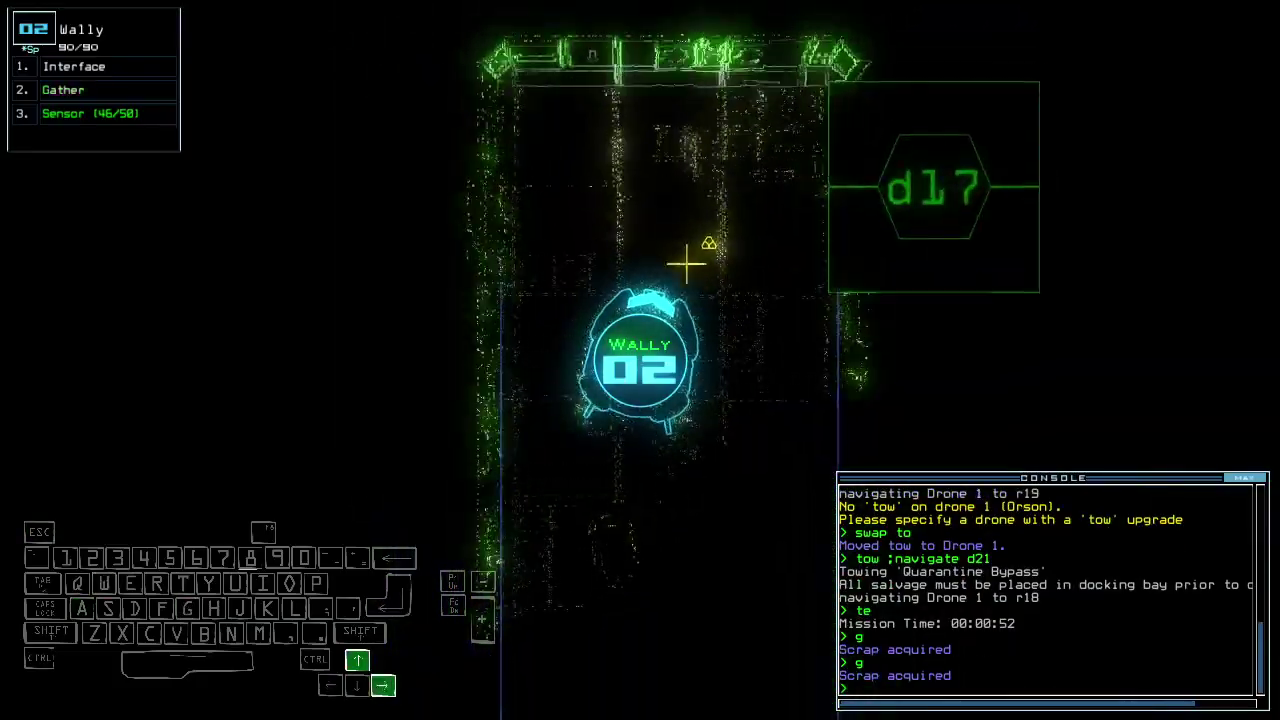
pyautogui.write('wap')
# - Move Wally's sensor onto Orson using the swap panel, then switch to Nathan
pyautogui.press('Return')
pyautogui.press('Escape')
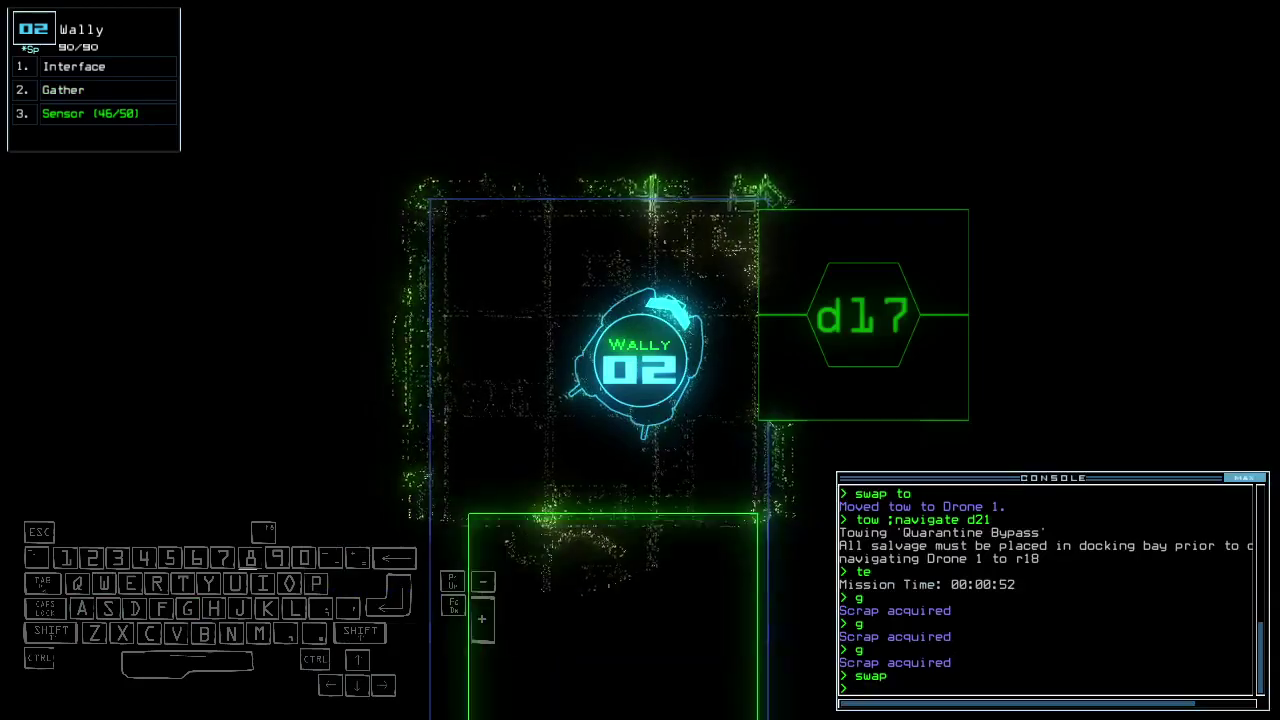
pyautogui.press('1')
pyautogui.press('Up')
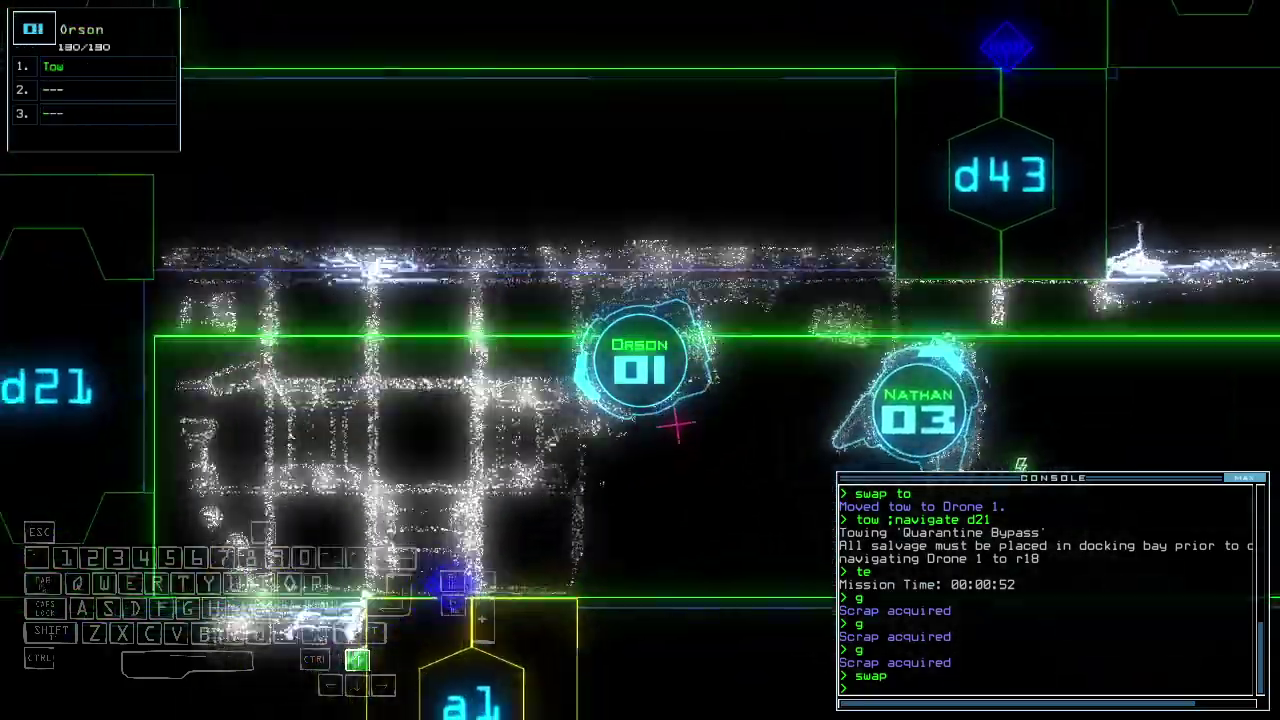
pyautogui.write('swap 2 s')
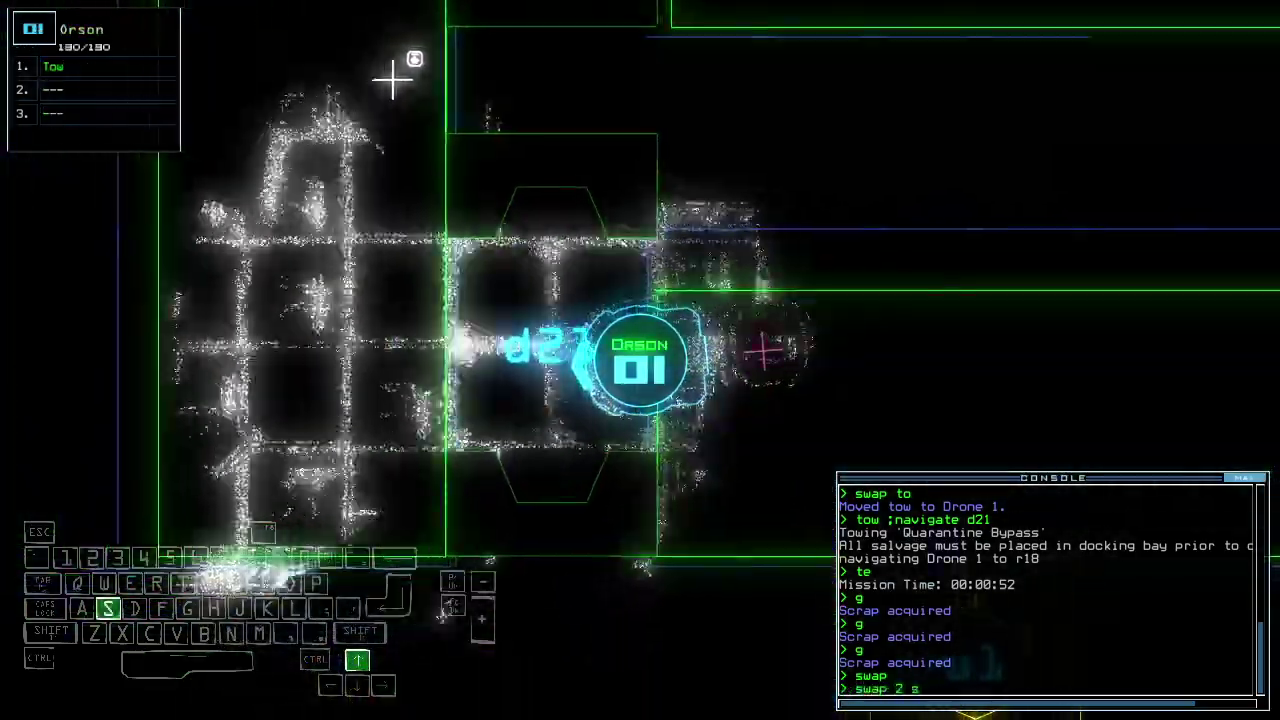
pyautogui.write('e')
pyautogui.press('Return')
pyautogui.write('s')
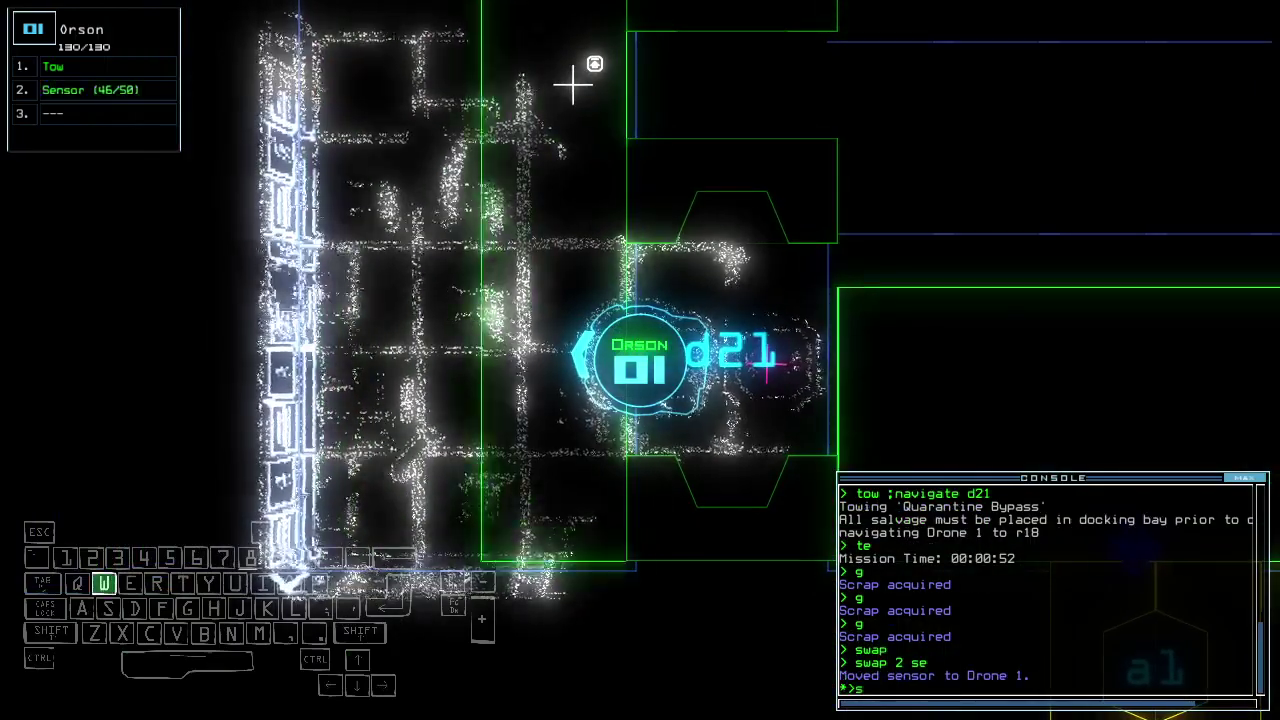
pyautogui.write('wap')
pyautogui.press('Return')
pyautogui.press('Escape')
pyautogui.press('3')
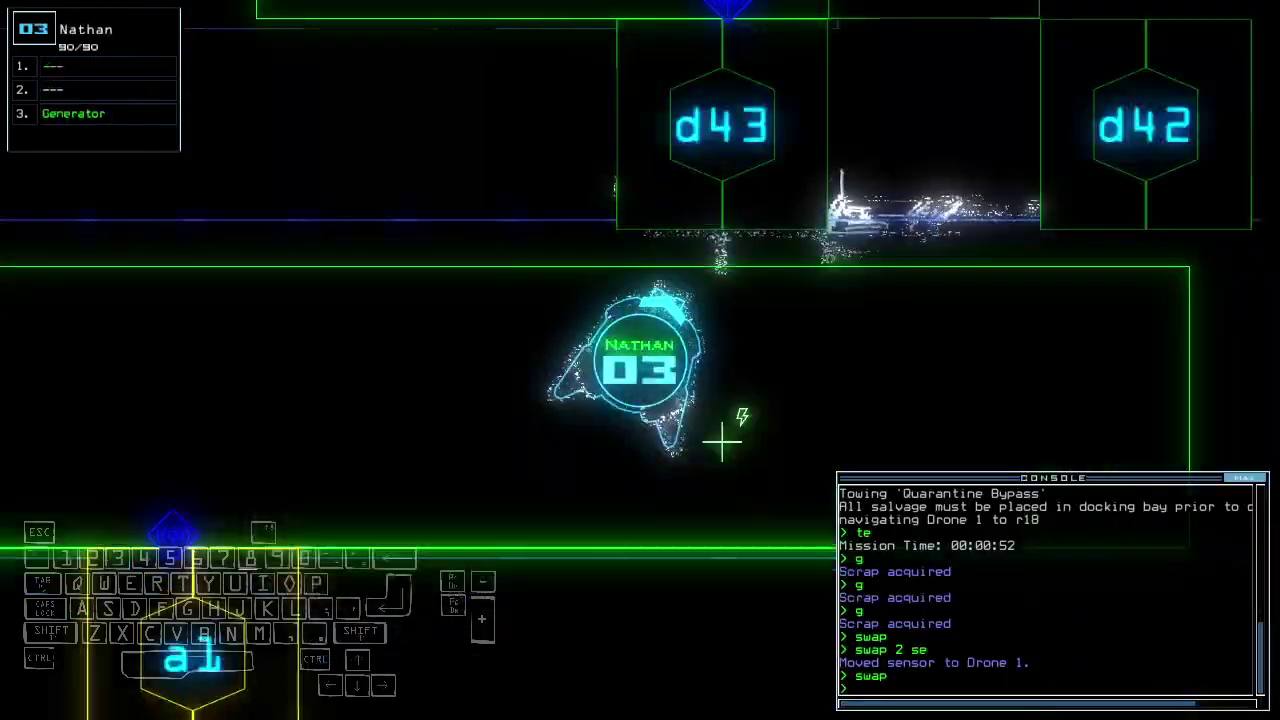
pyautogui.write('2swap')
# - Quick-swap modules between Wally and Orson, then close two doors with cccc
pyautogui.press('Return')
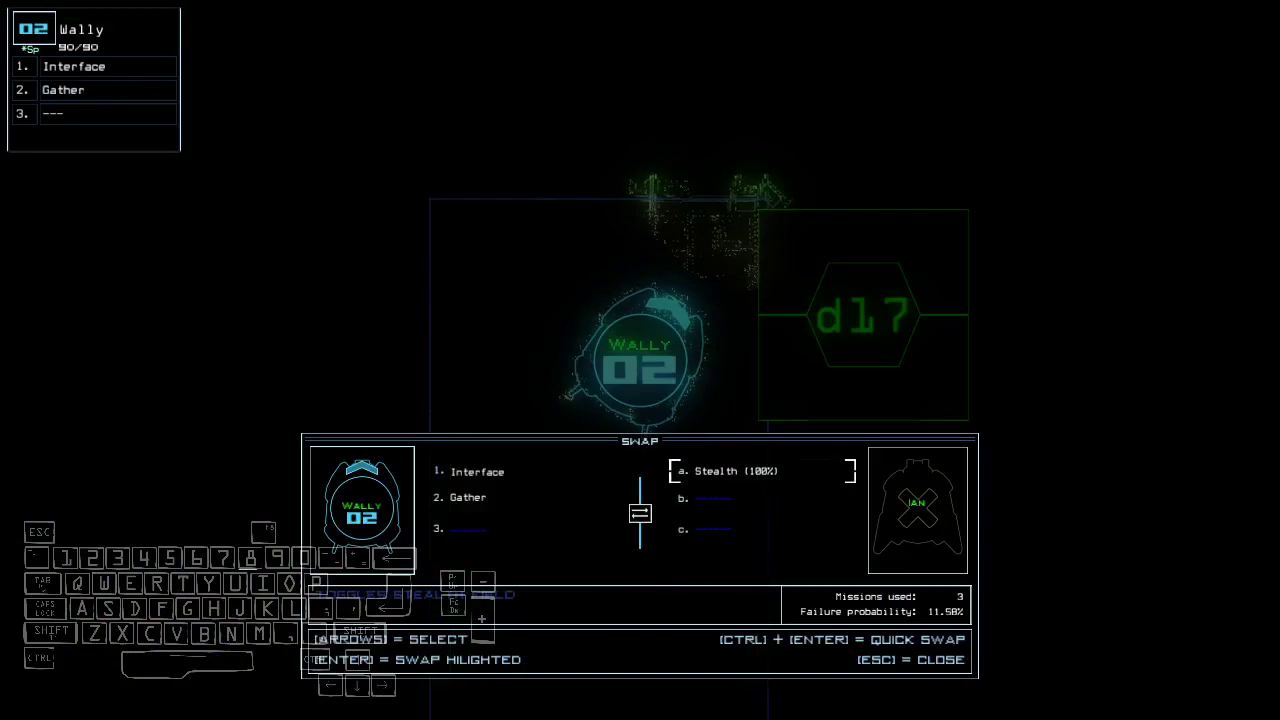
pyautogui.press('Escape')
pyautogui.press('1')
pyautogui.scroll(-5, 640, 300)
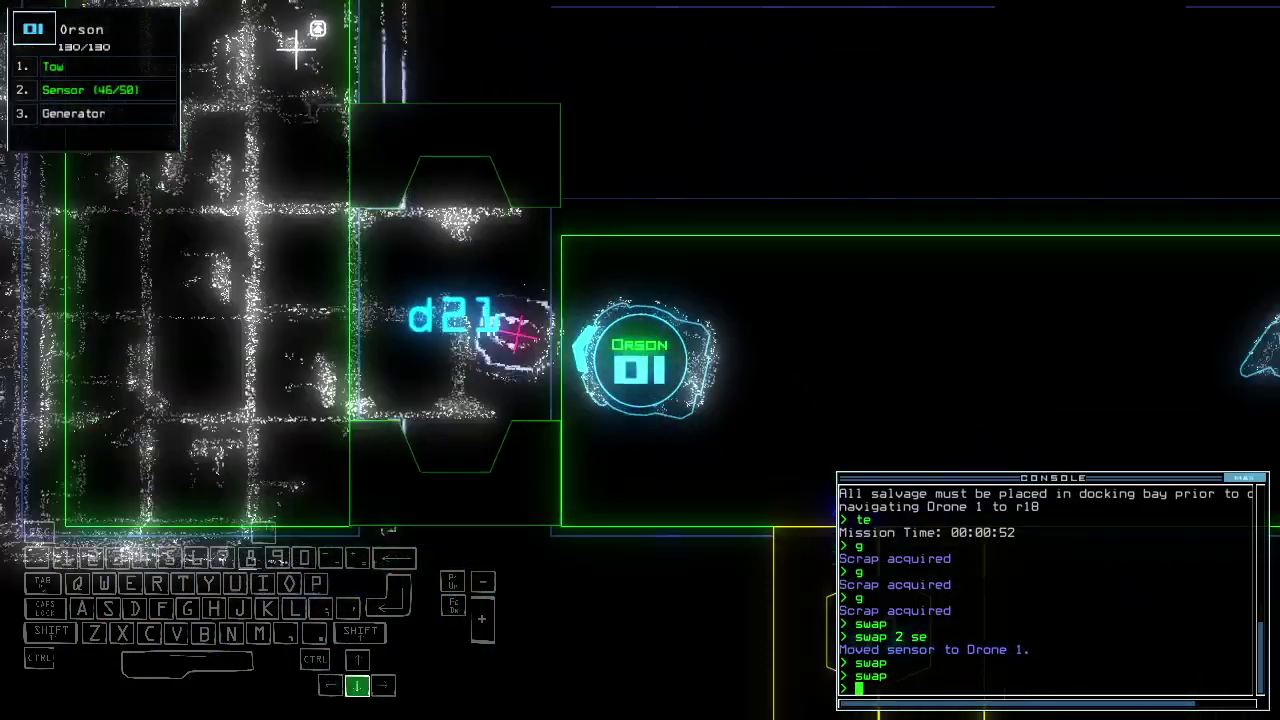
pyautogui.write('cccc')
pyautogui.press('Return')
pyautogui.write('2s')
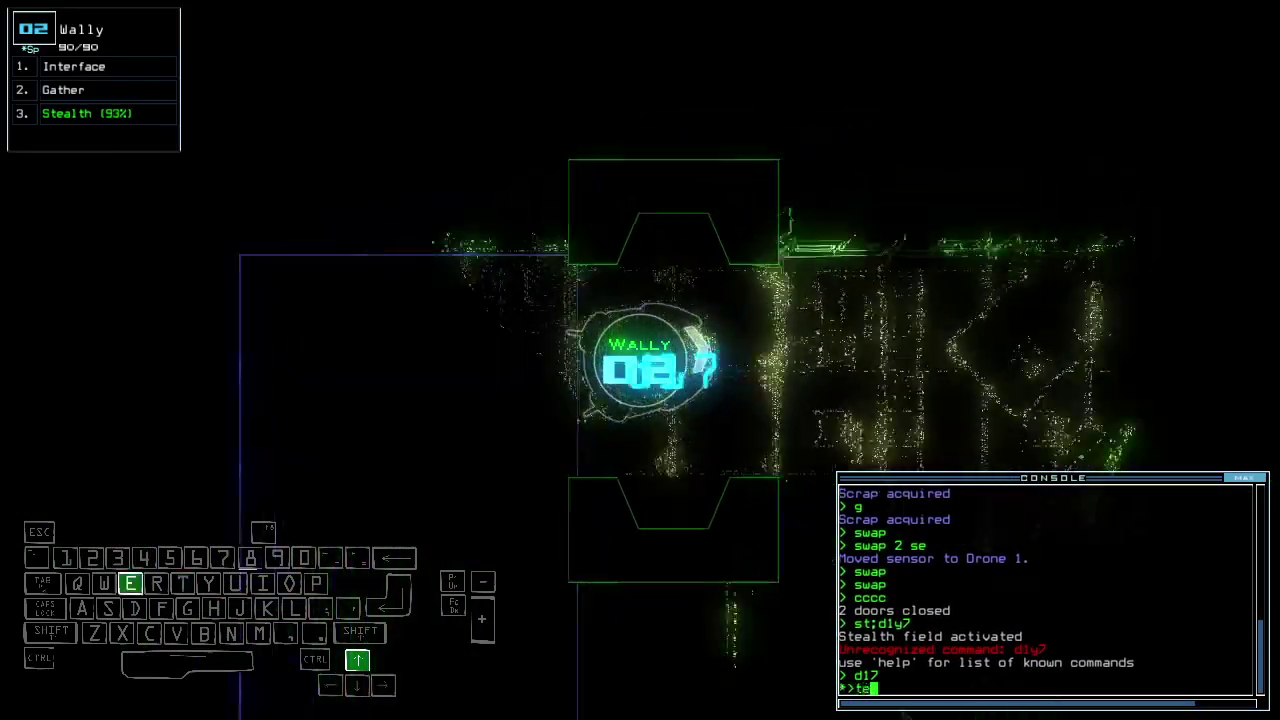
# - Drive Wally north up the corridor and open door d11
pyautogui.press('Up')
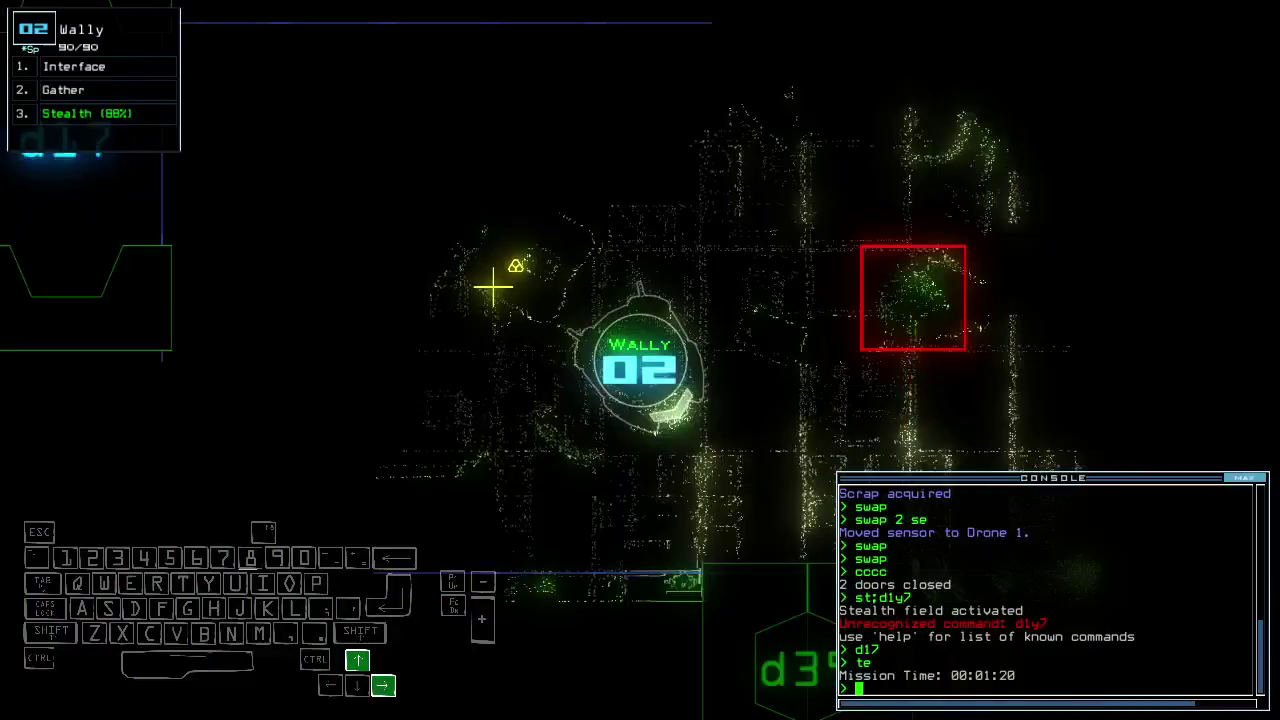
pyautogui.press('Up')
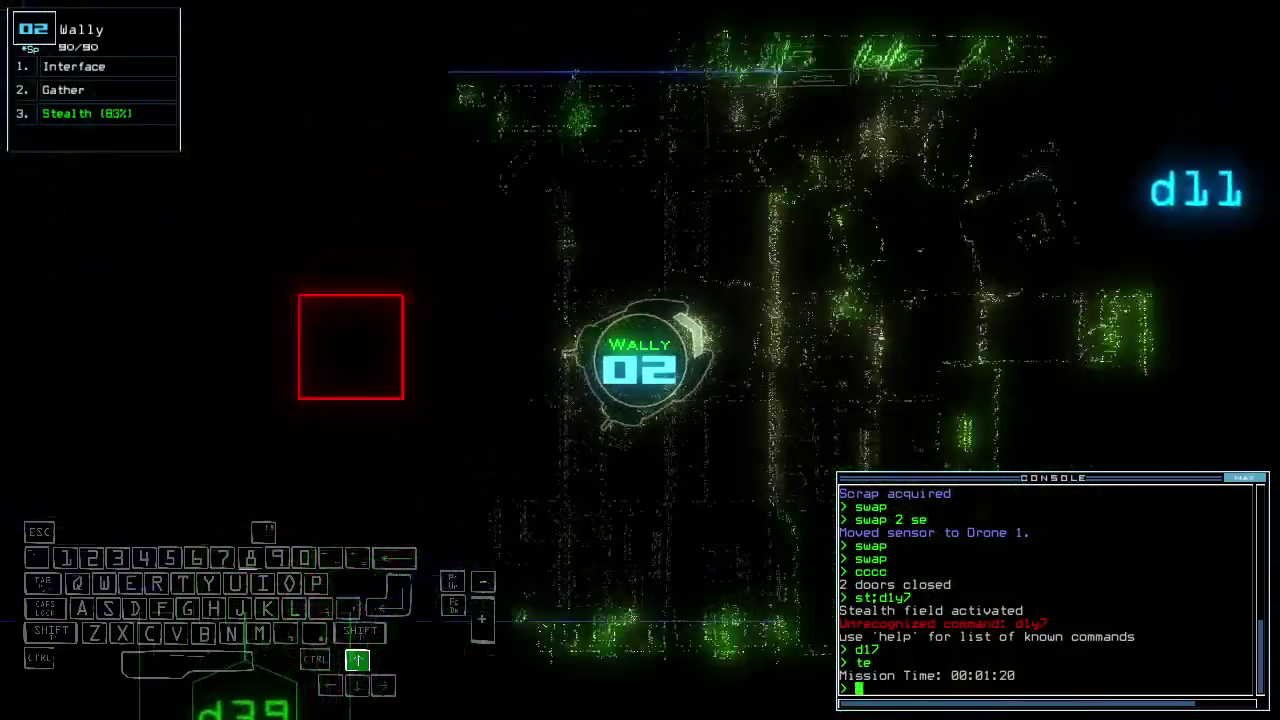
pyautogui.press('Right')
pyautogui.press('Up')
pyautogui.write('d')
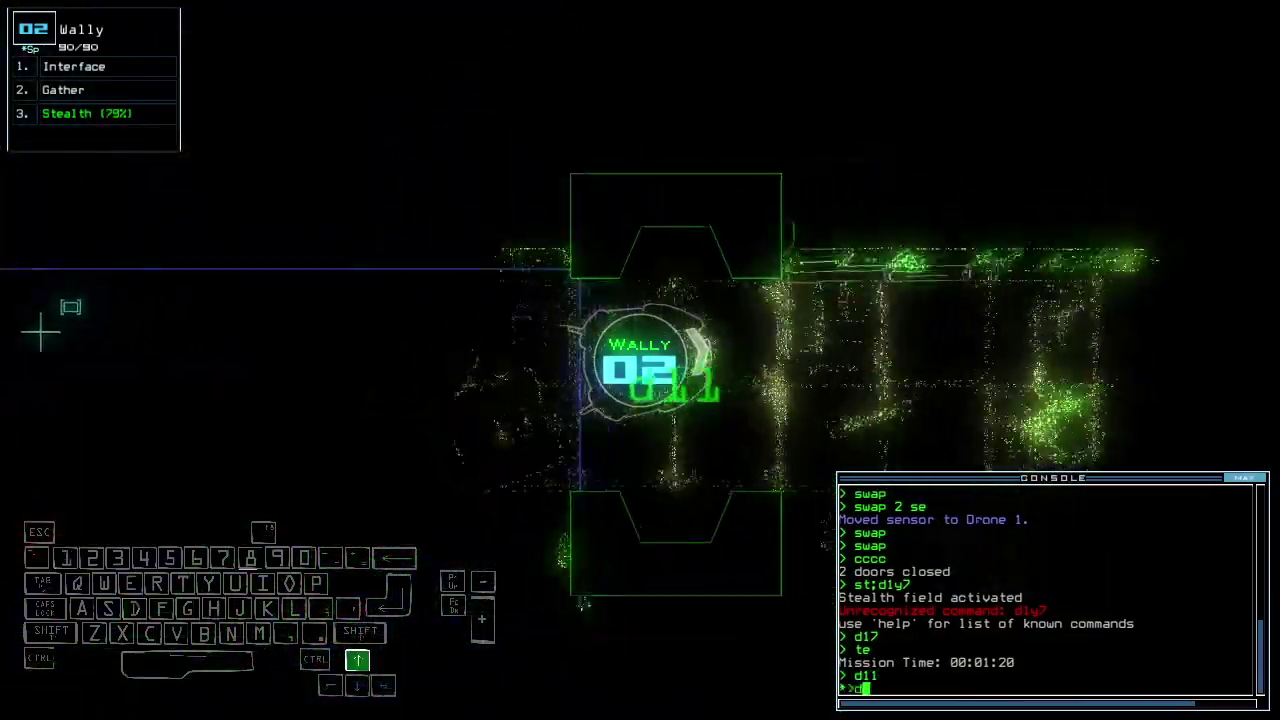
pyautogui.write('11')
pyautogui.press('Return')
pyautogui.press('Up')
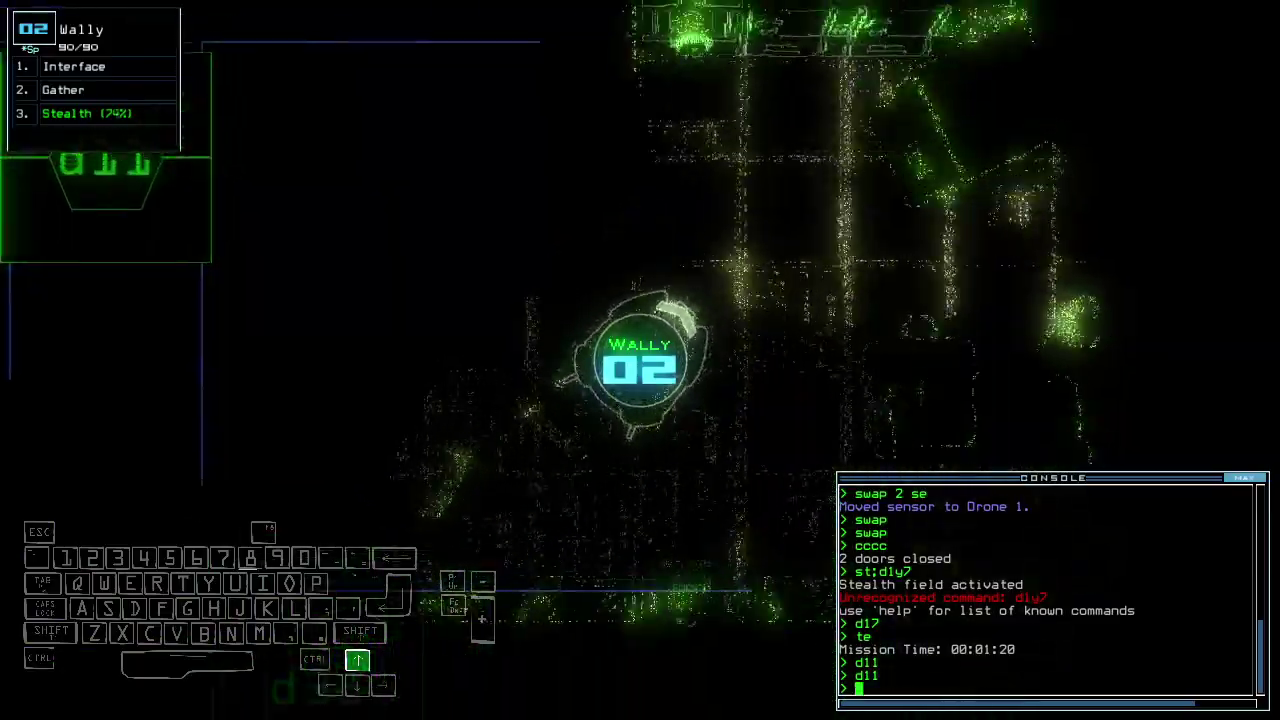
pyautogui.press('Up')
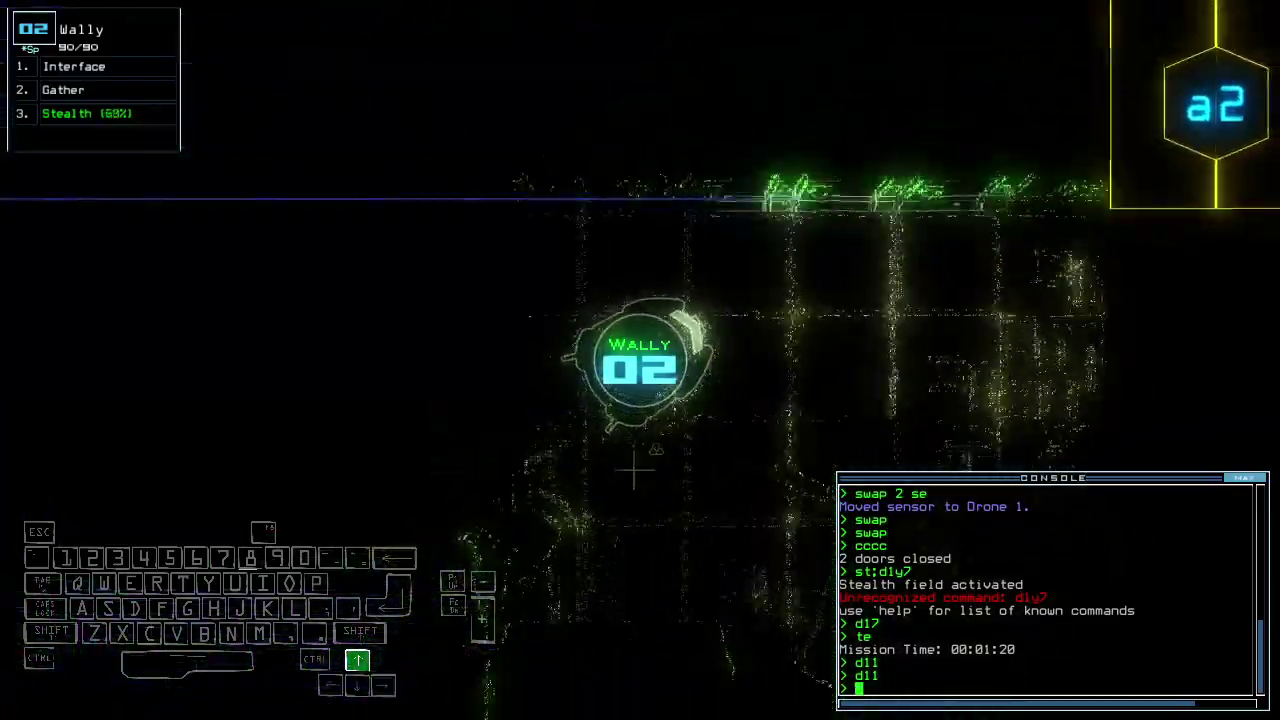
pyautogui.press('Up')
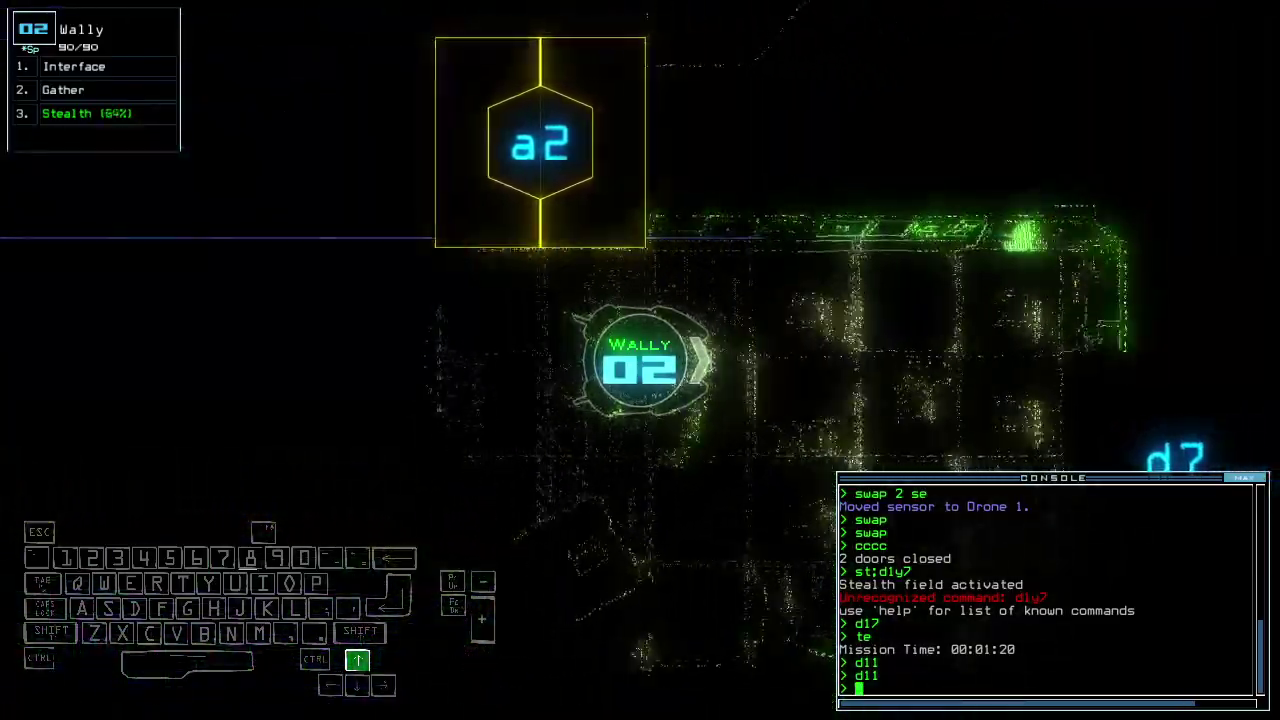
pyautogui.write('te')
# - Check mission time, turn off Wally's stealth and gather scrap
pyautogui.press('Return')
pyautogui.press('Up')
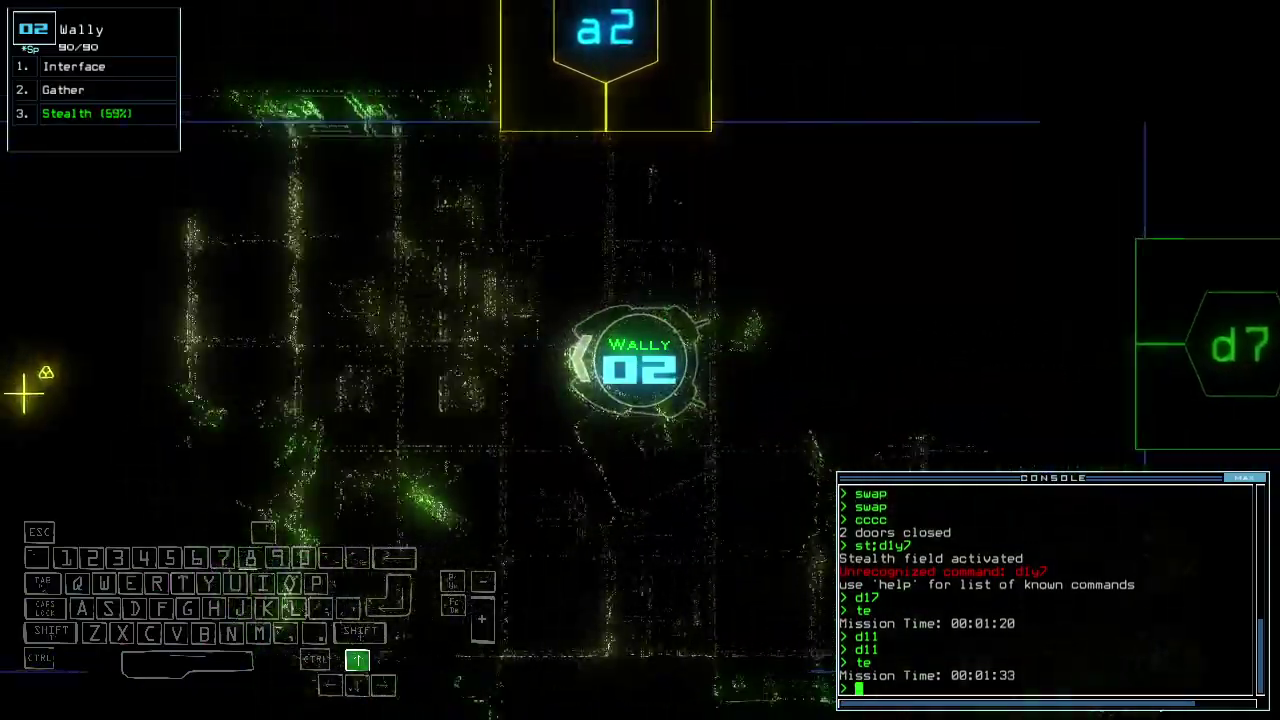
pyautogui.write('st')
pyautogui.press('Return')
pyautogui.write('g')
pyautogui.press('Return')
pyautogui.press('space')
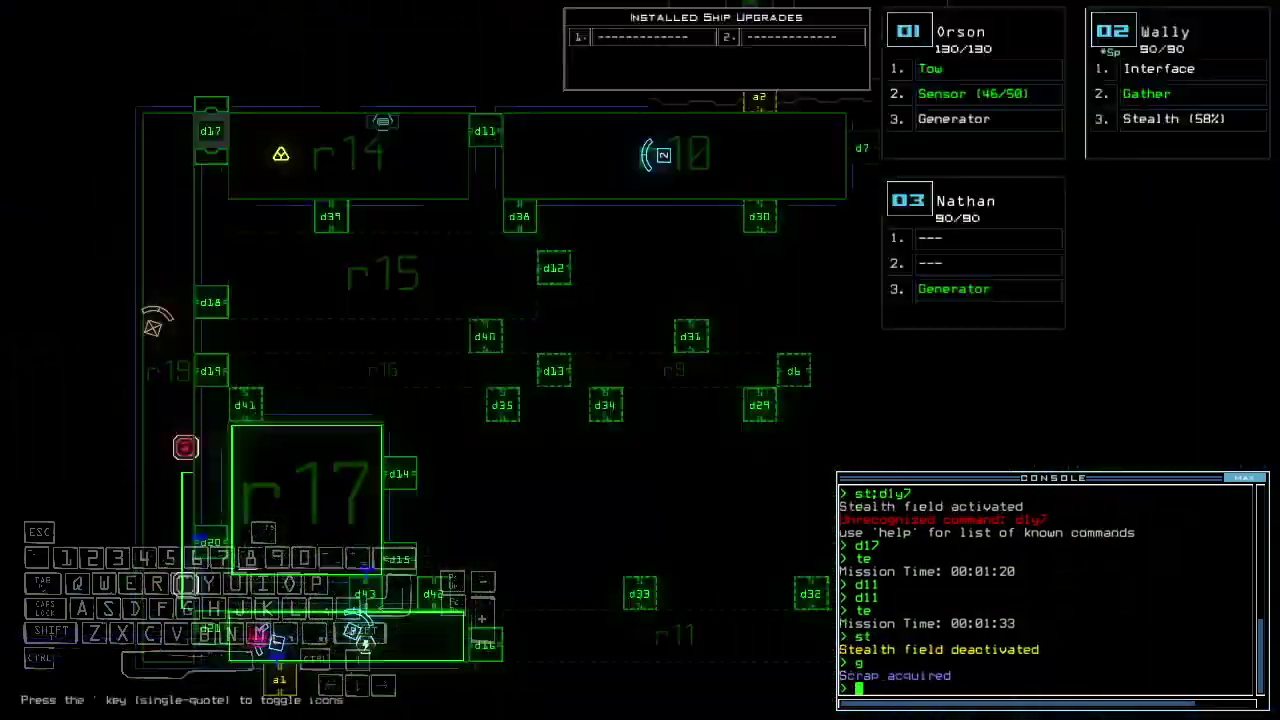
pyautogui.press('space')
pyautogui.press('Up')
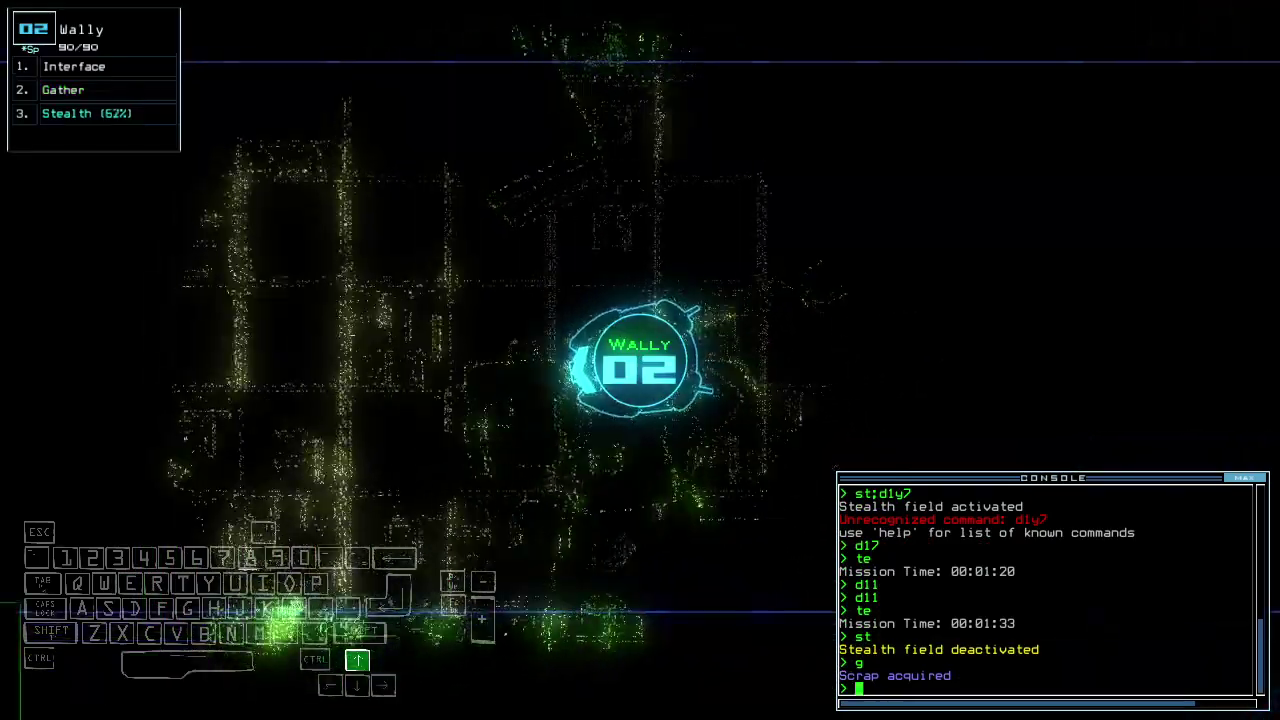
# - Drive Orson forward using its camera and the schematic, ordering door d11 open
pyautogui.press('space')
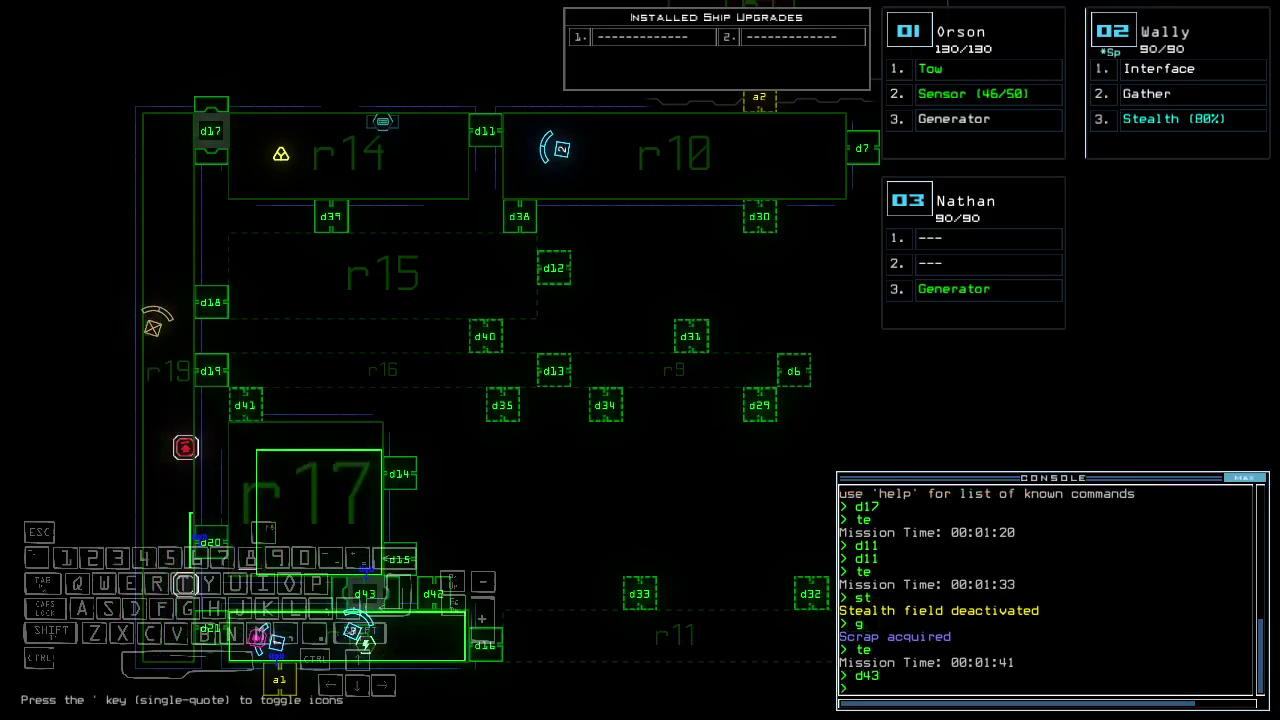
pyautogui.press('space')
pyautogui.press('Left')
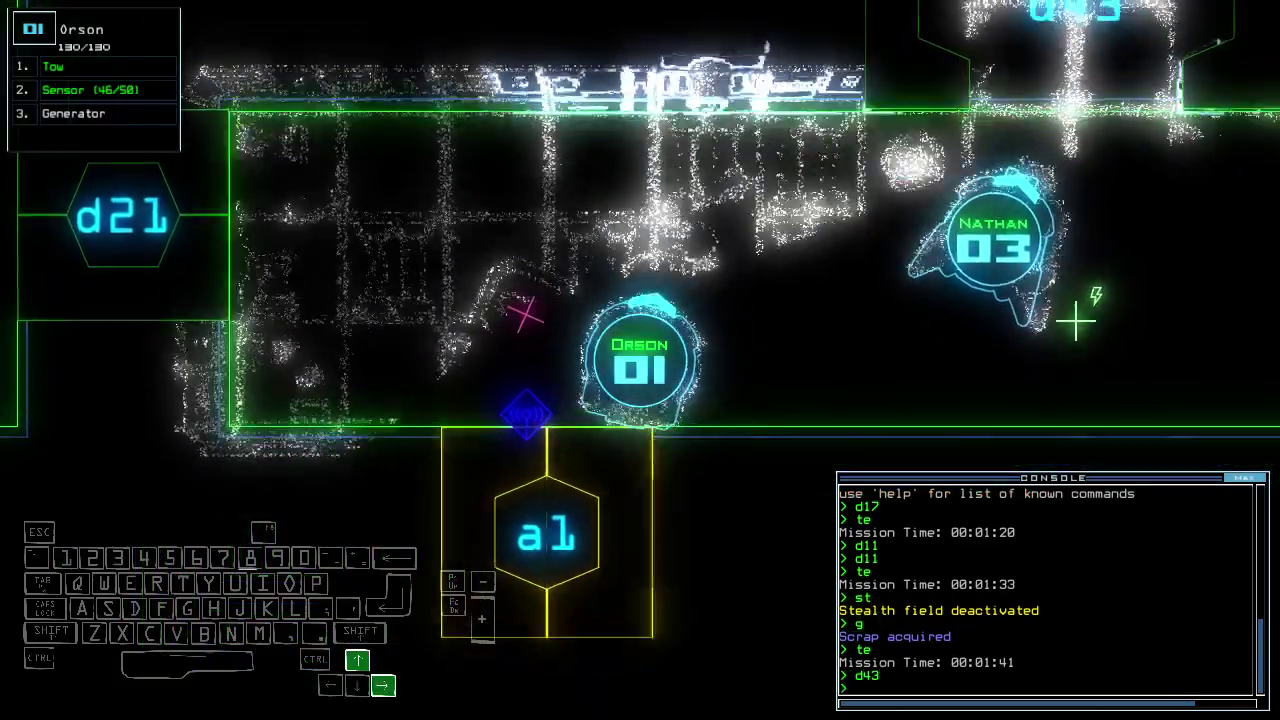
pyautogui.press('space')
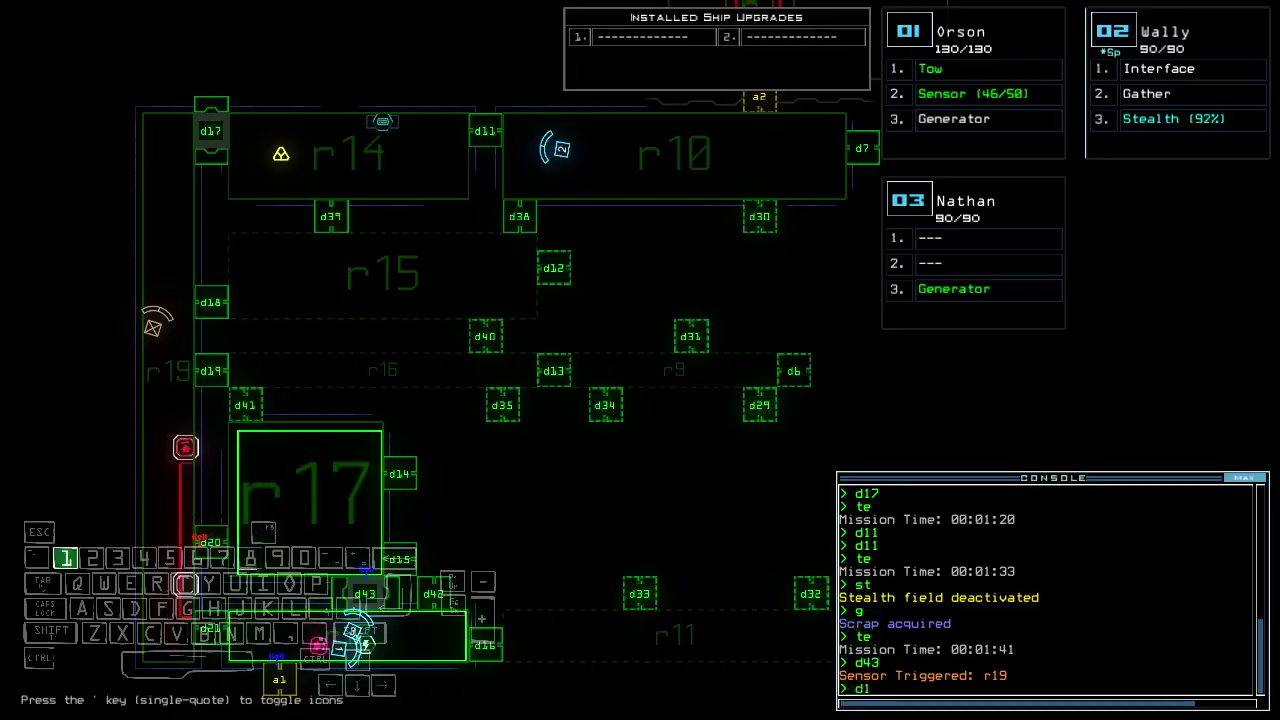
pyautogui.press('space')
pyautogui.write('7')
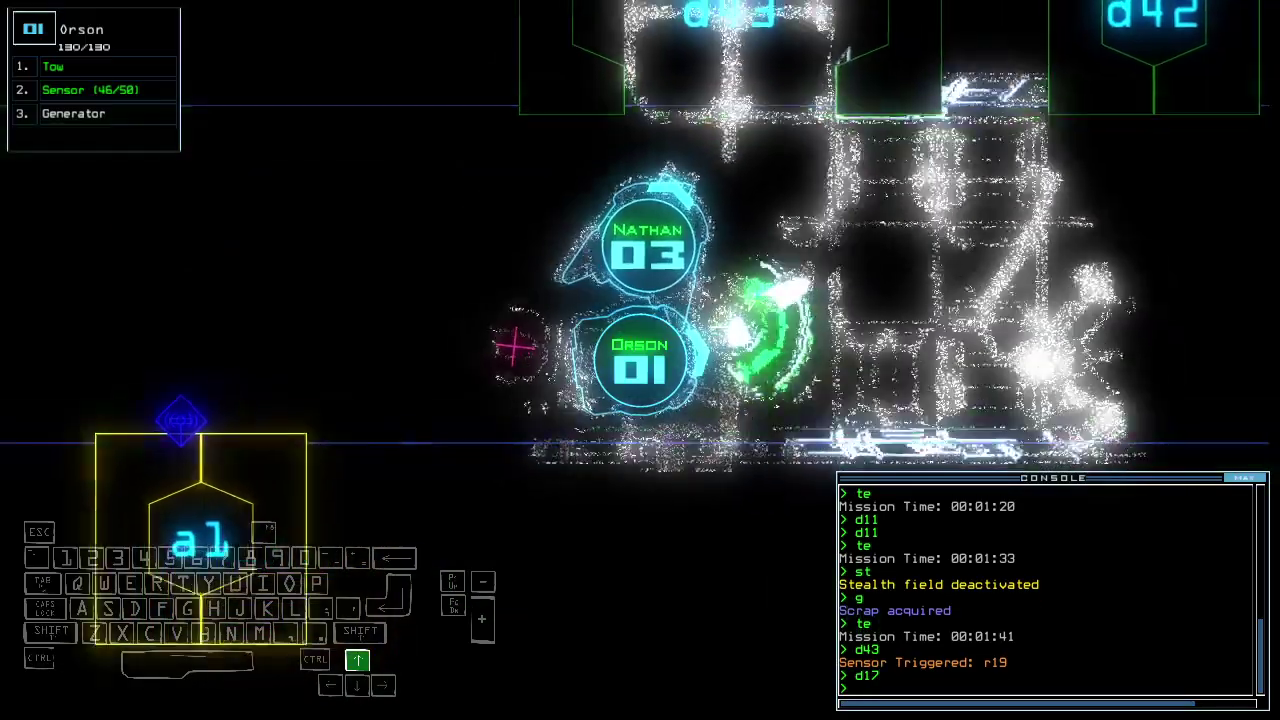
pyautogui.press('Up')
pyautogui.press('space')
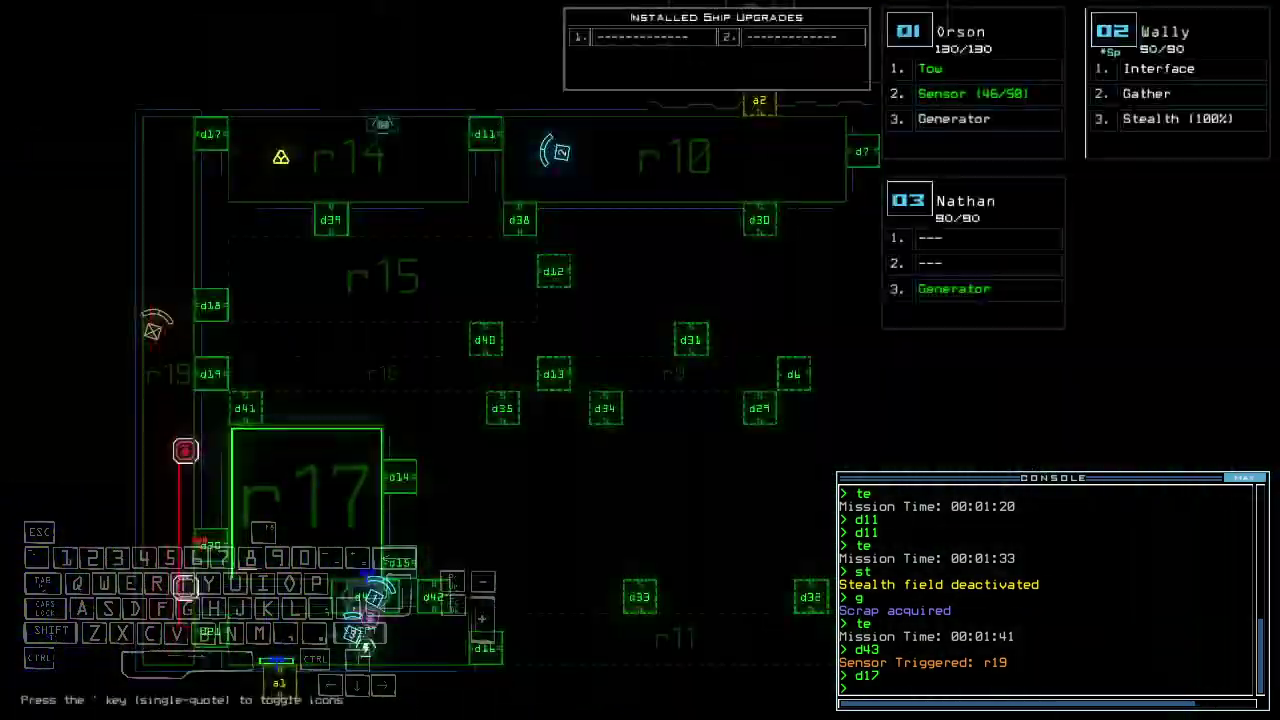
pyautogui.write('11')
pyautogui.press('Return')
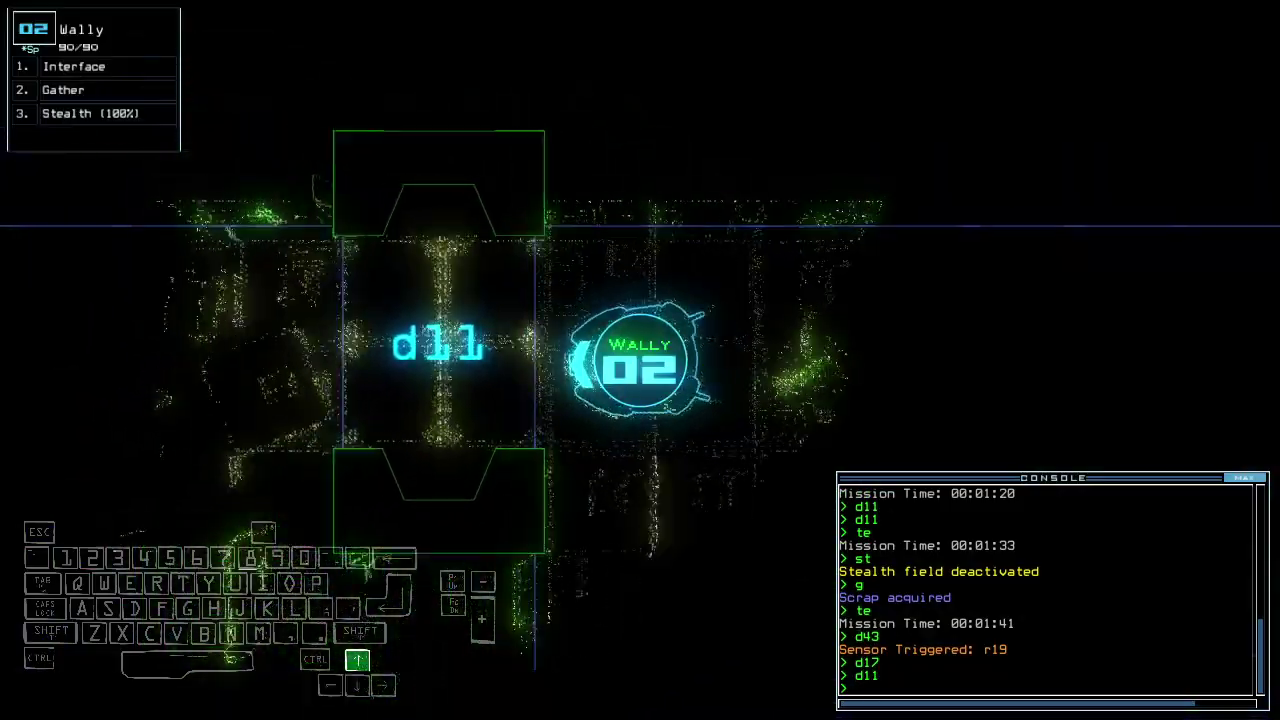
# - Move Nathan toward Orson, bring Orson into the adjacent room and restart the generator
pyautogui.press('3')
pyautogui.press('g')
pyautogui.press('Up')
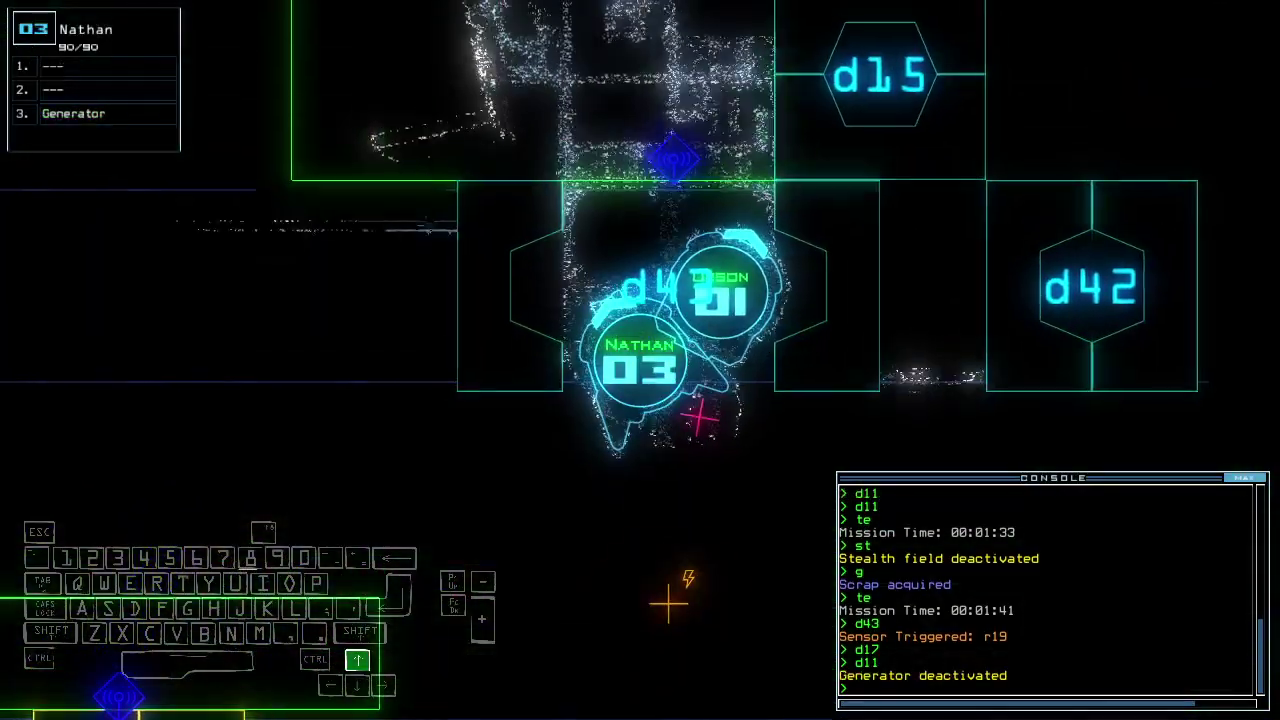
pyautogui.write('te')
pyautogui.press('Return')
pyautogui.press('space')
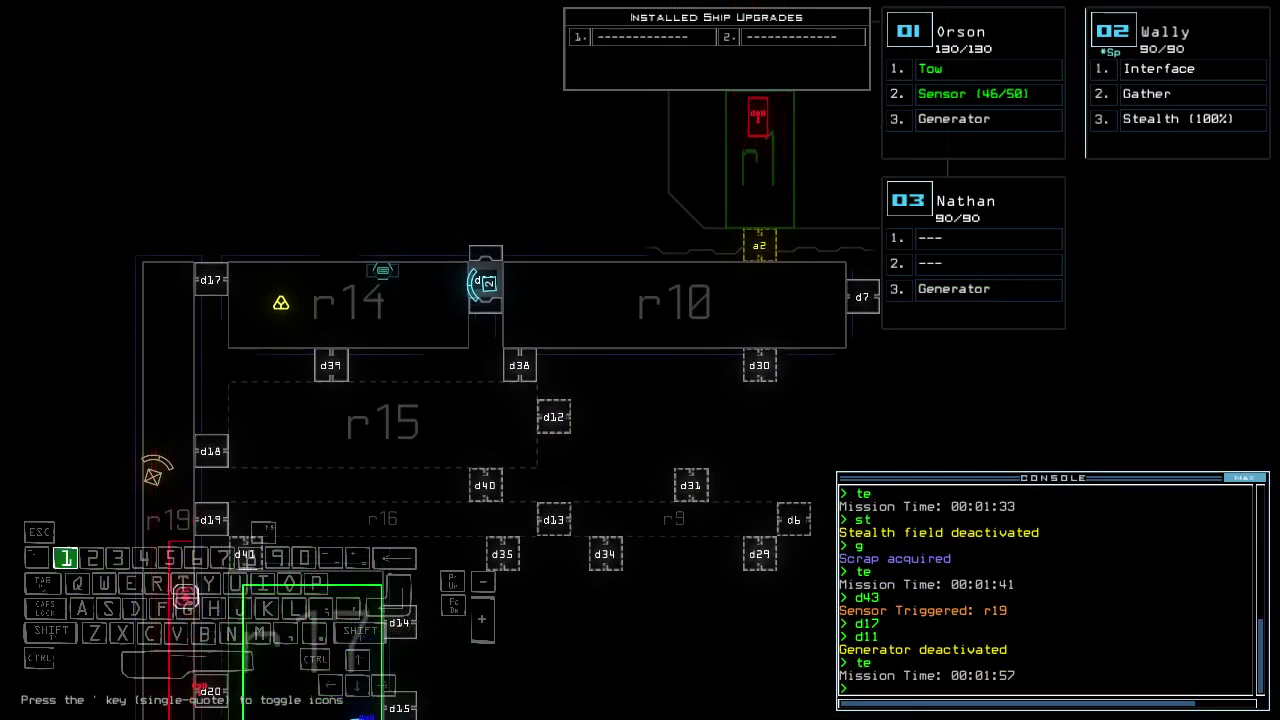
pyautogui.press('1')
pyautogui.press('Up')
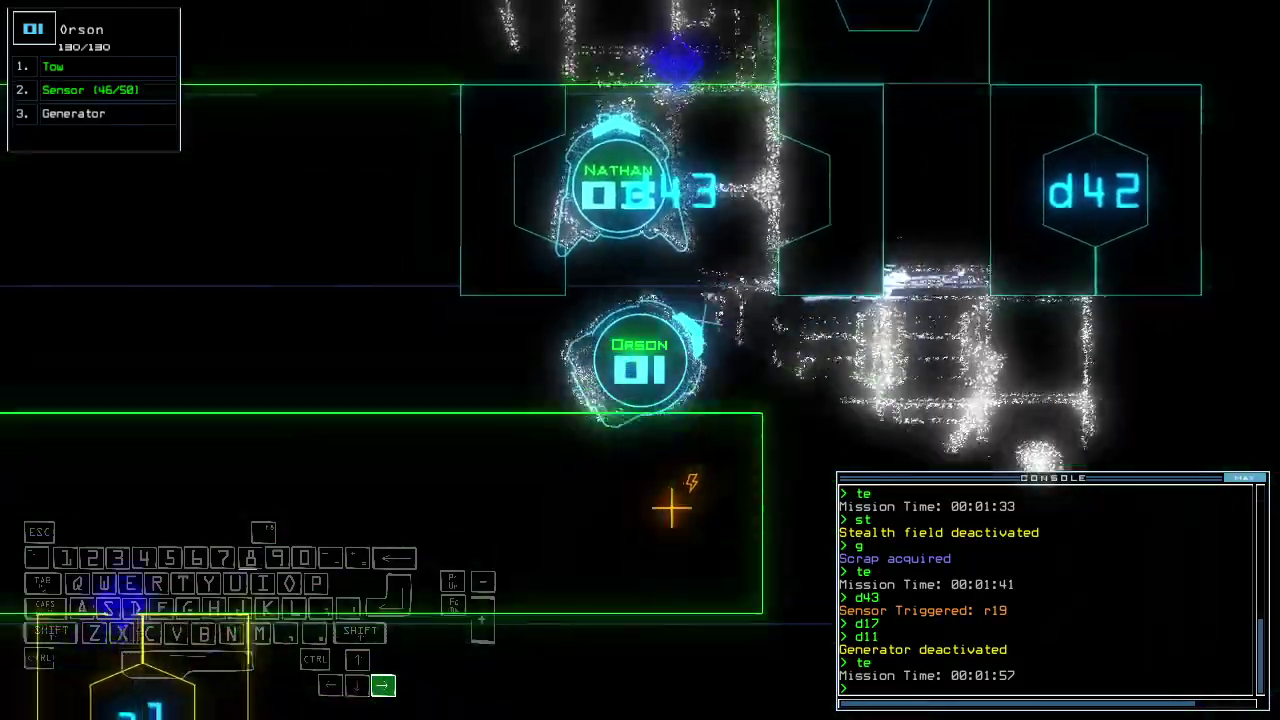
pyautogui.write('generator')
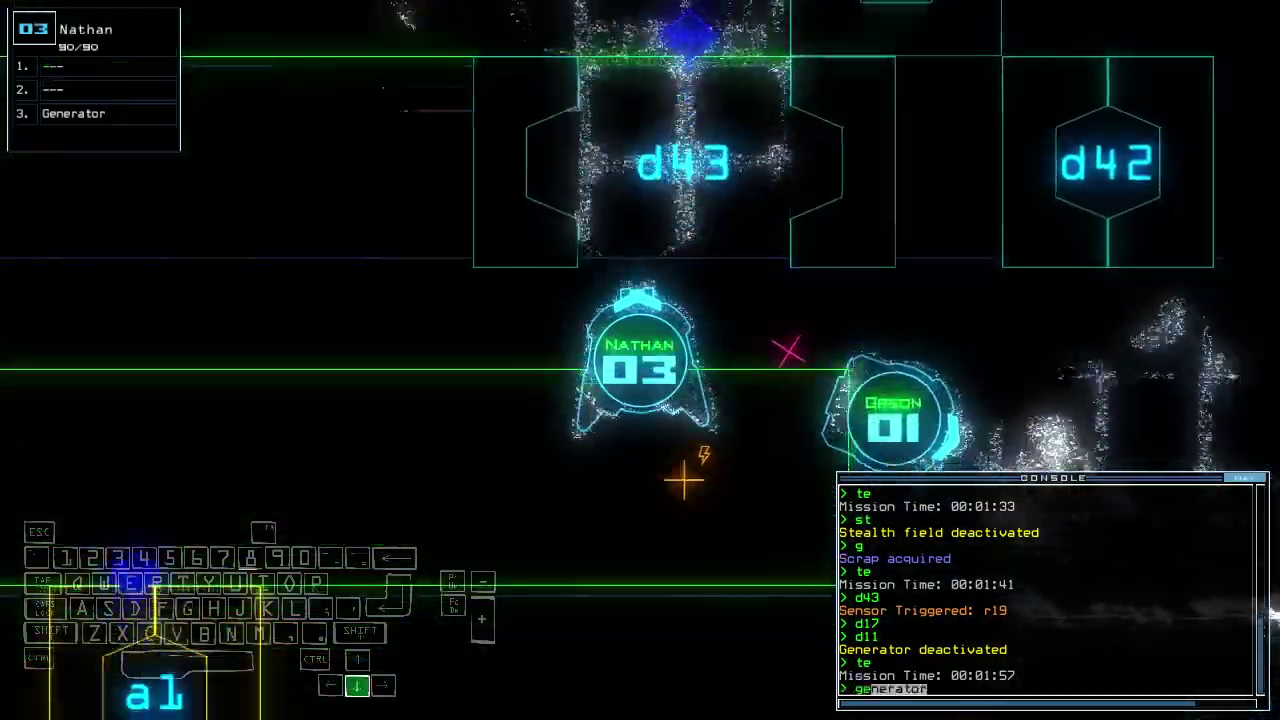
pyautogui.press('Return')
# - Close the doors around Wally and survey the ship's rooms with rv
pyautogui.press('1')
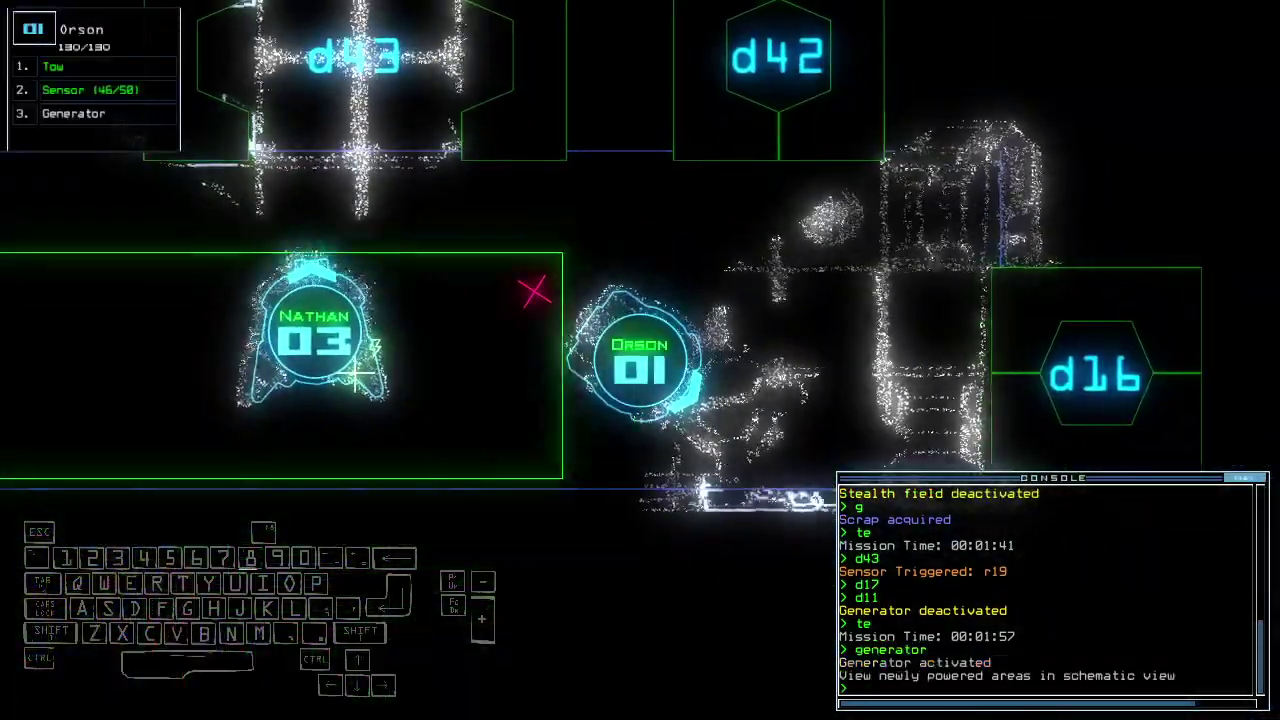
pyautogui.press('2')
pyautogui.press('Up')
pyautogui.write('cccc')
pyautogui.press('Return')
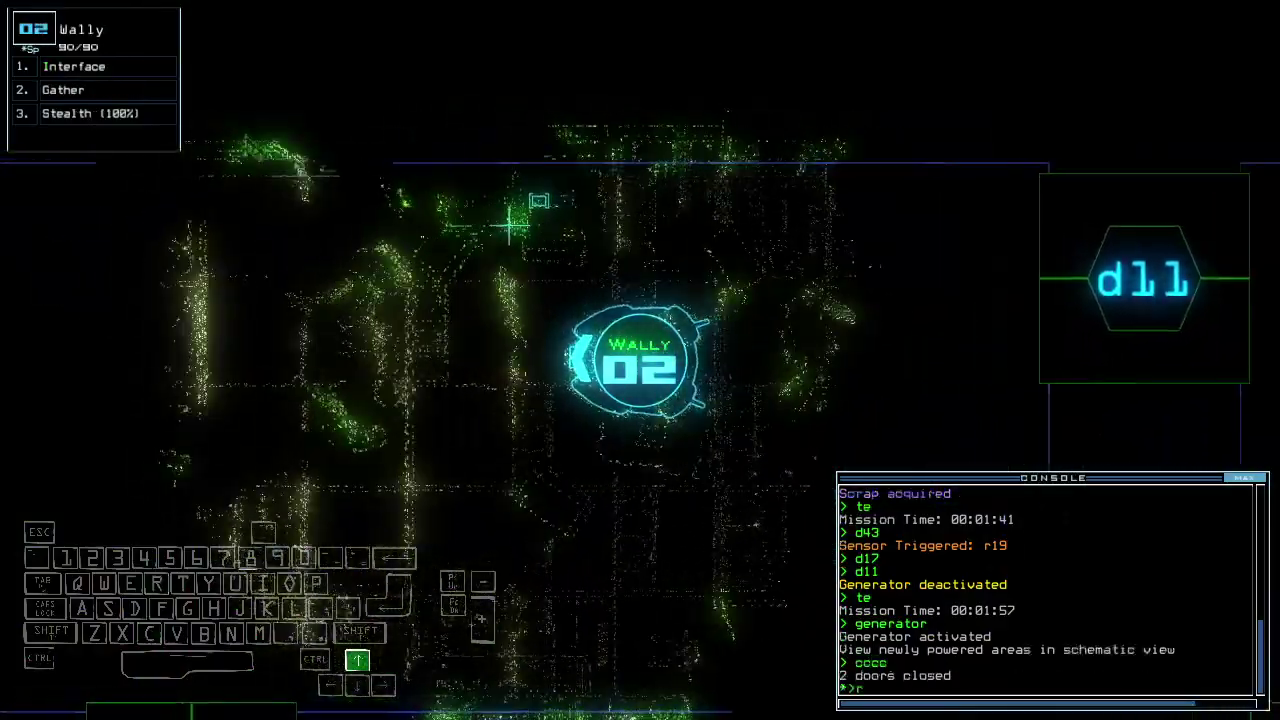
pyautogui.write('rv')
pyautogui.press('Return')
pyautogui.press('Down')
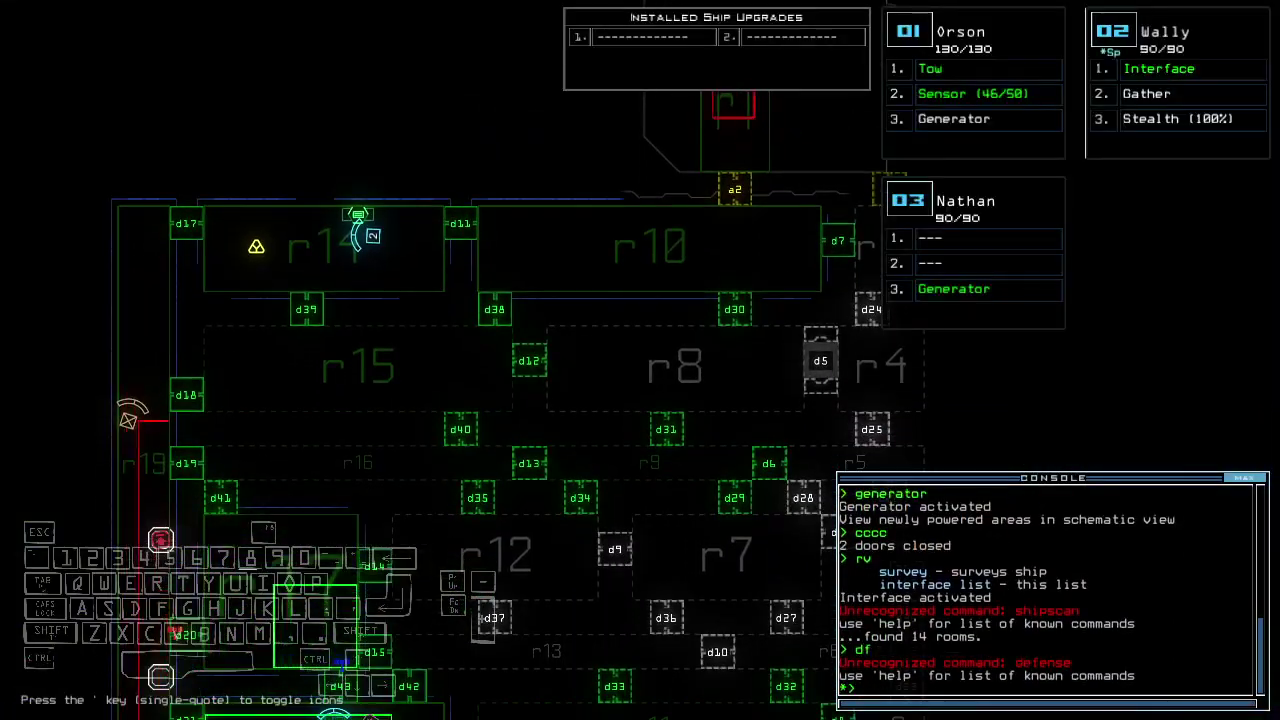
# - Return to Wally, gather scrap and move past door d18
pyautogui.press('2')
pyautogui.press('Up')
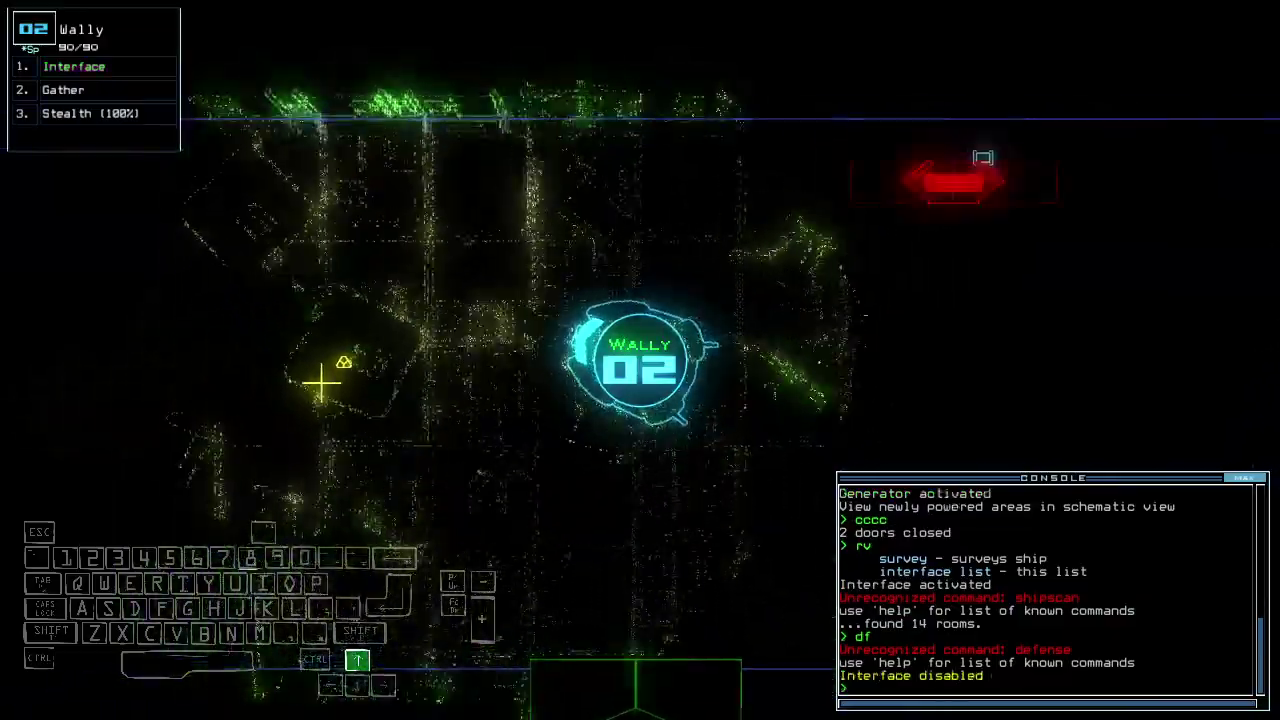
pyautogui.write('g')
pyautogui.press('Return')
pyautogui.write('st;d3')
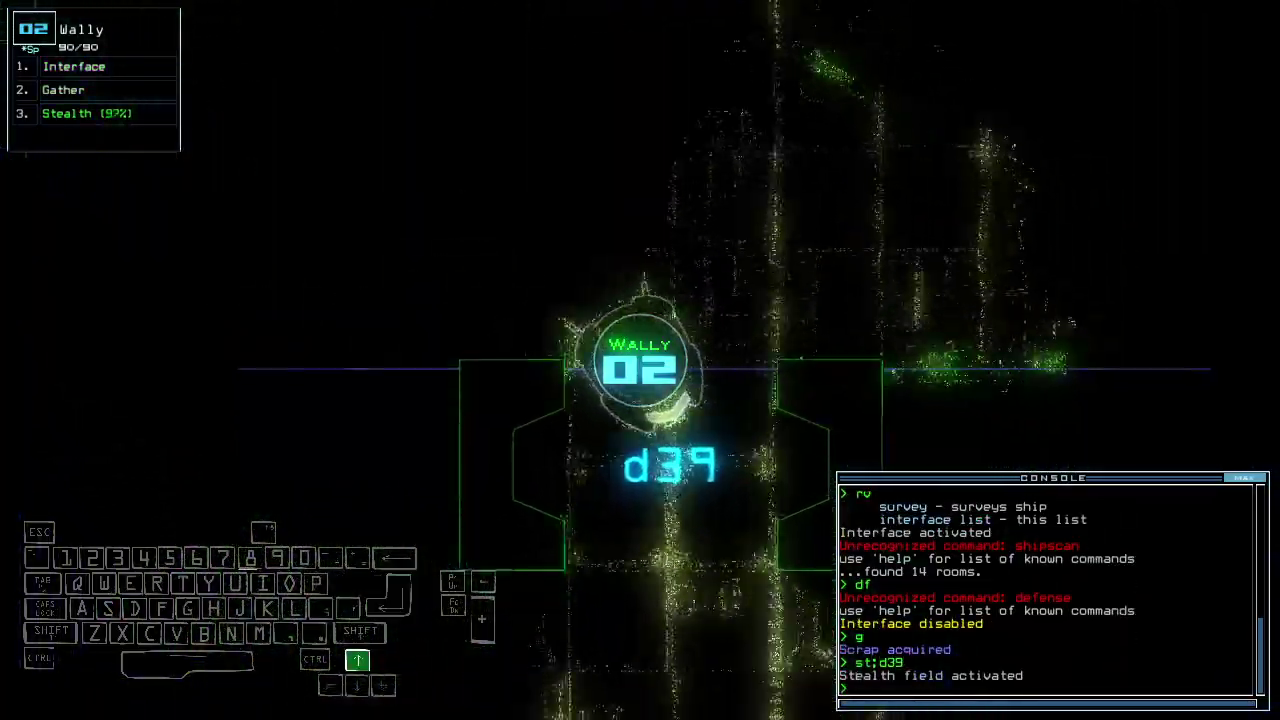
pyautogui.press('Up')
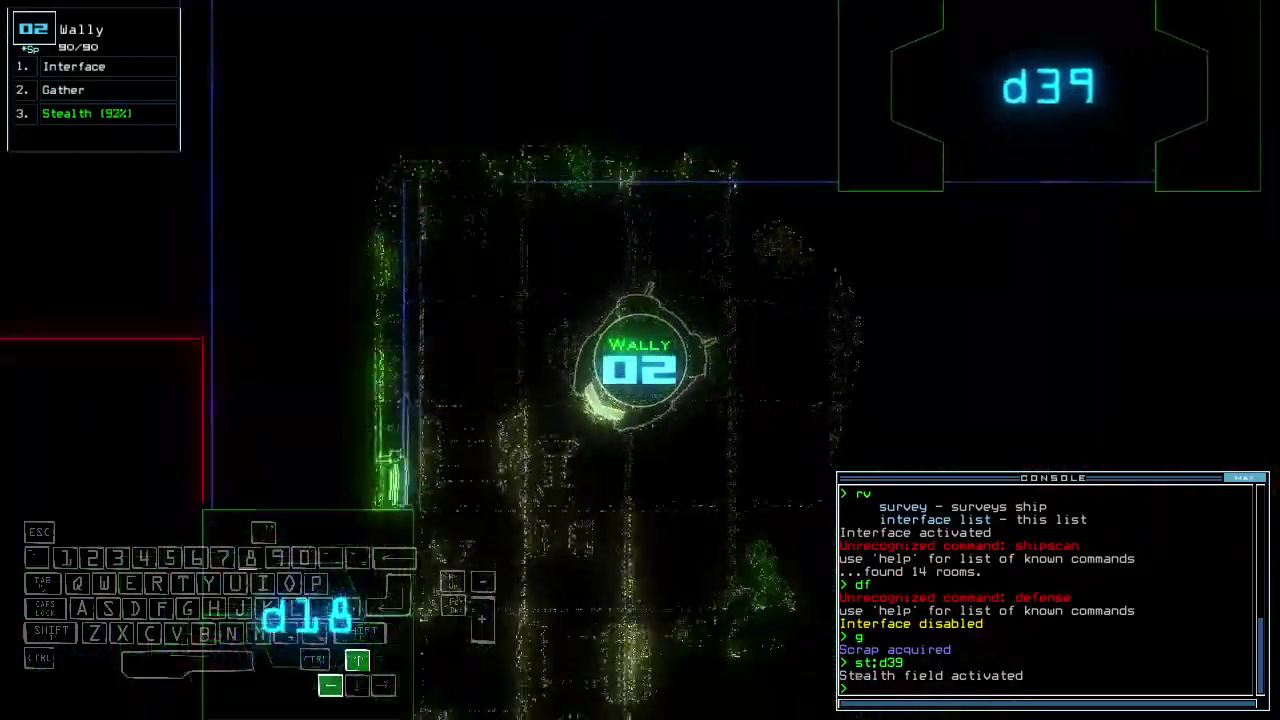
pyautogui.press('Up')
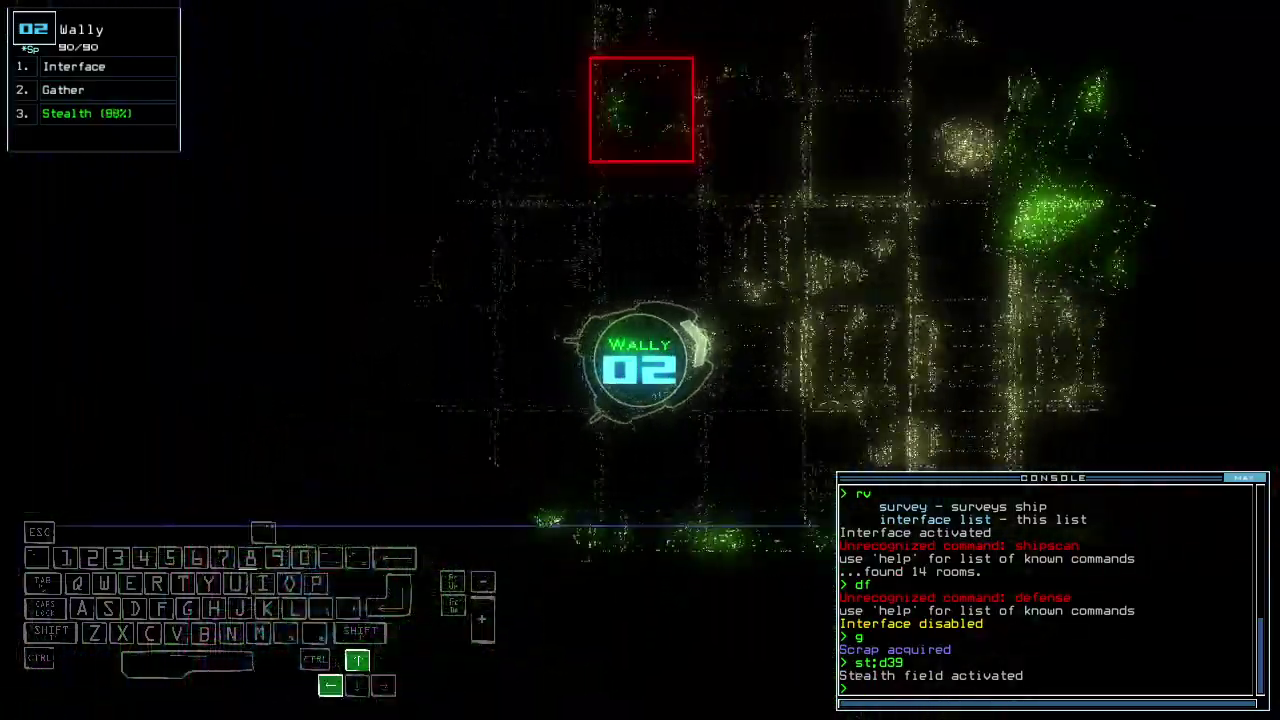
# - Display the derelict's status, close the nearby door and gather scrap, ending stealth
pyautogui.press('Up')
pyautogui.write('status')
pyautogui.press('Return')
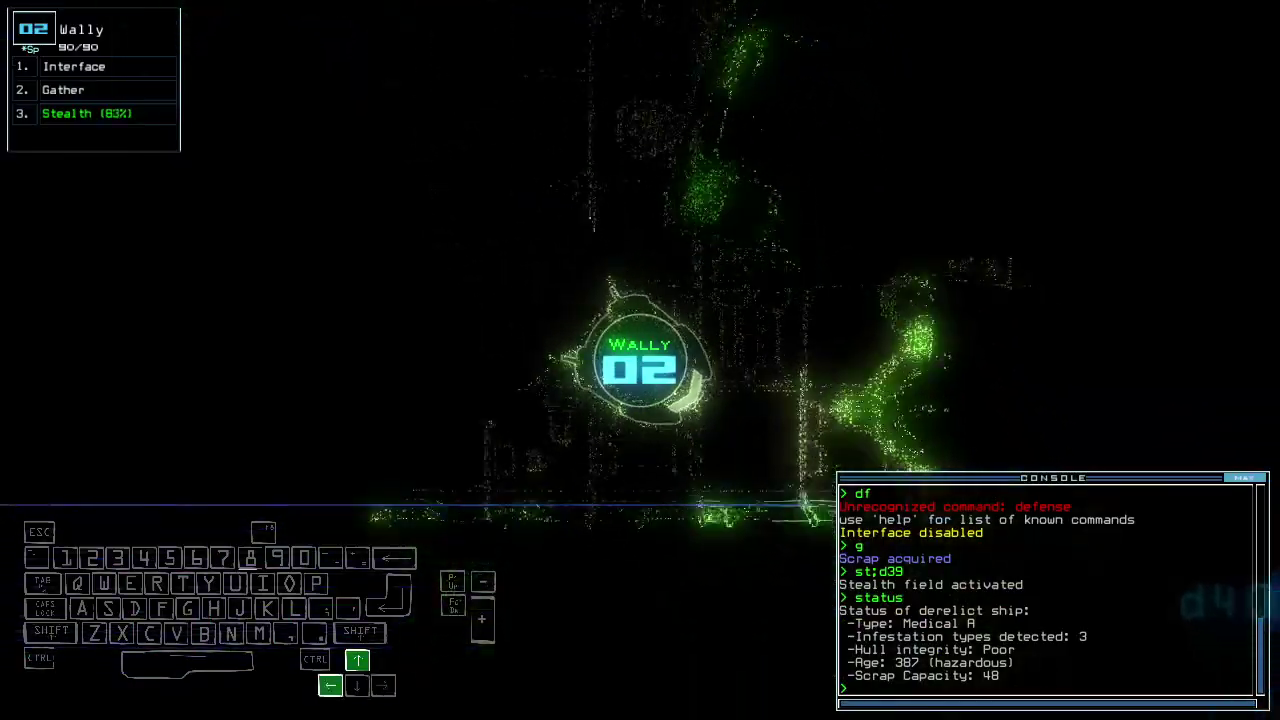
pyautogui.press('Up')
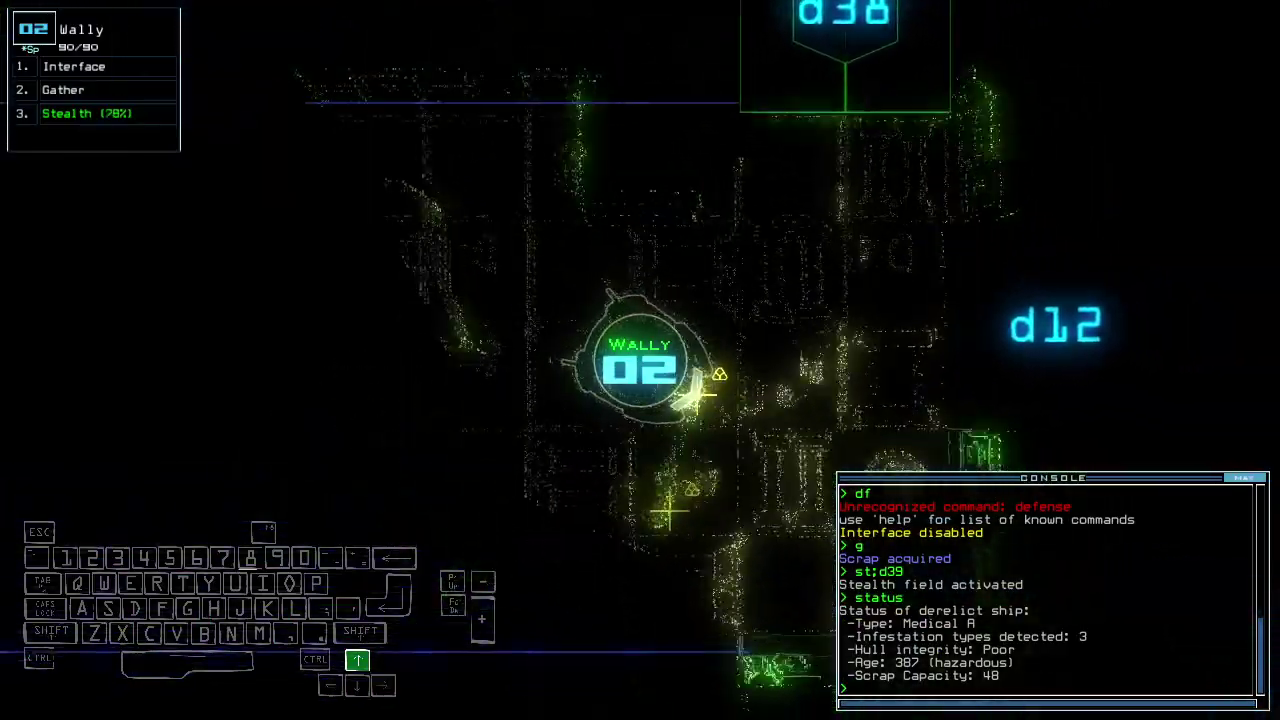
pyautogui.write('cccc')
pyautogui.press('Return')
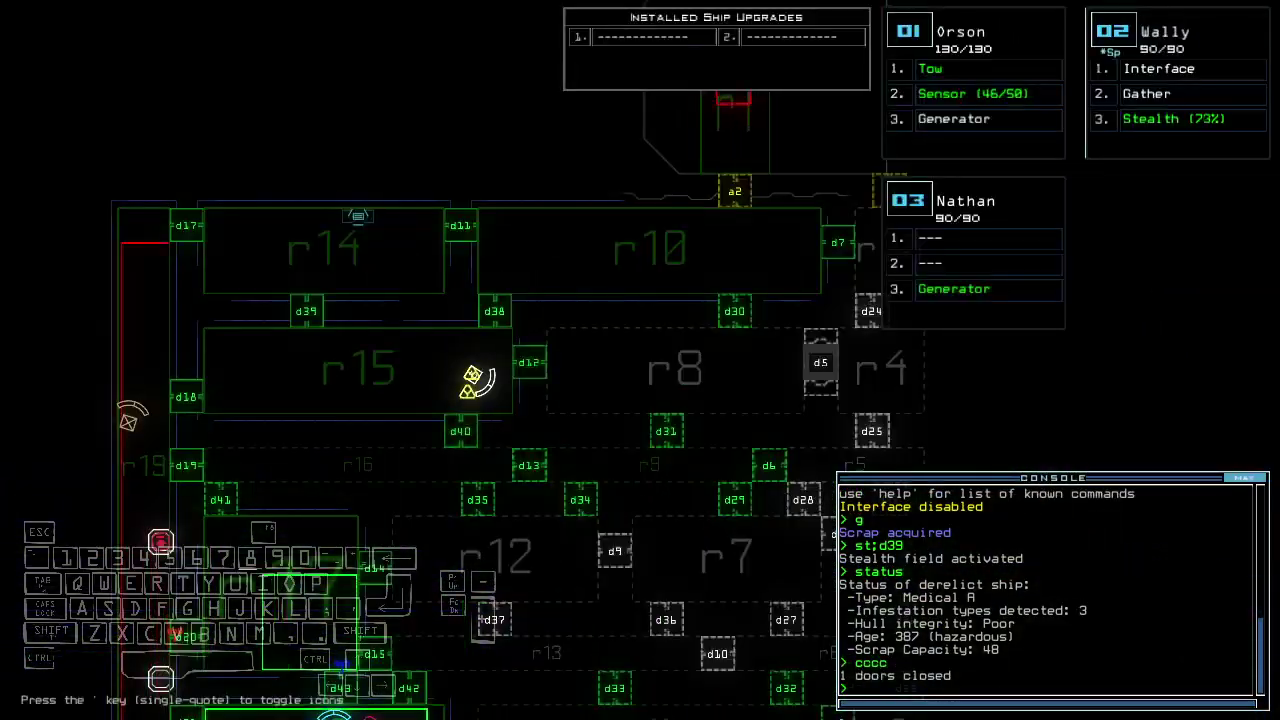
pyautogui.write('g')
pyautogui.press('Return')
pyautogui.write('f r14 r19')
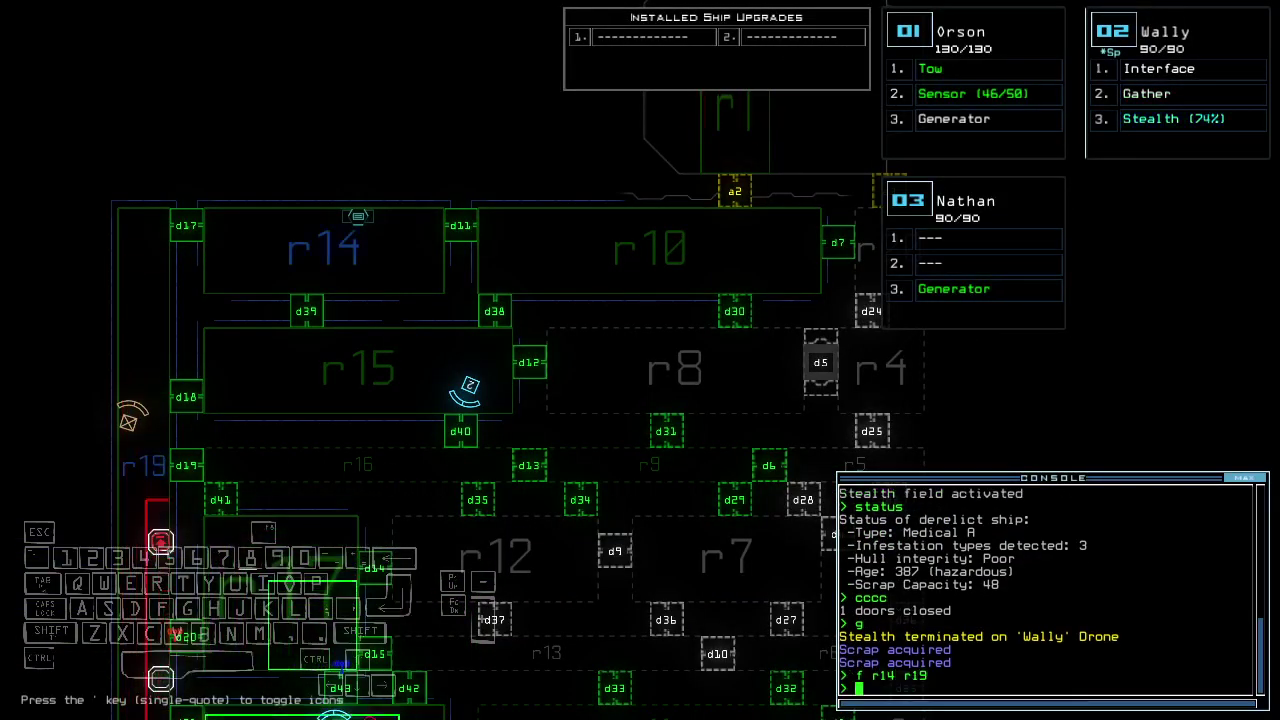
# - Drive Wally forward and open then close the module swap screen
pyautogui.press('2')
pyautogui.write('14 r19')
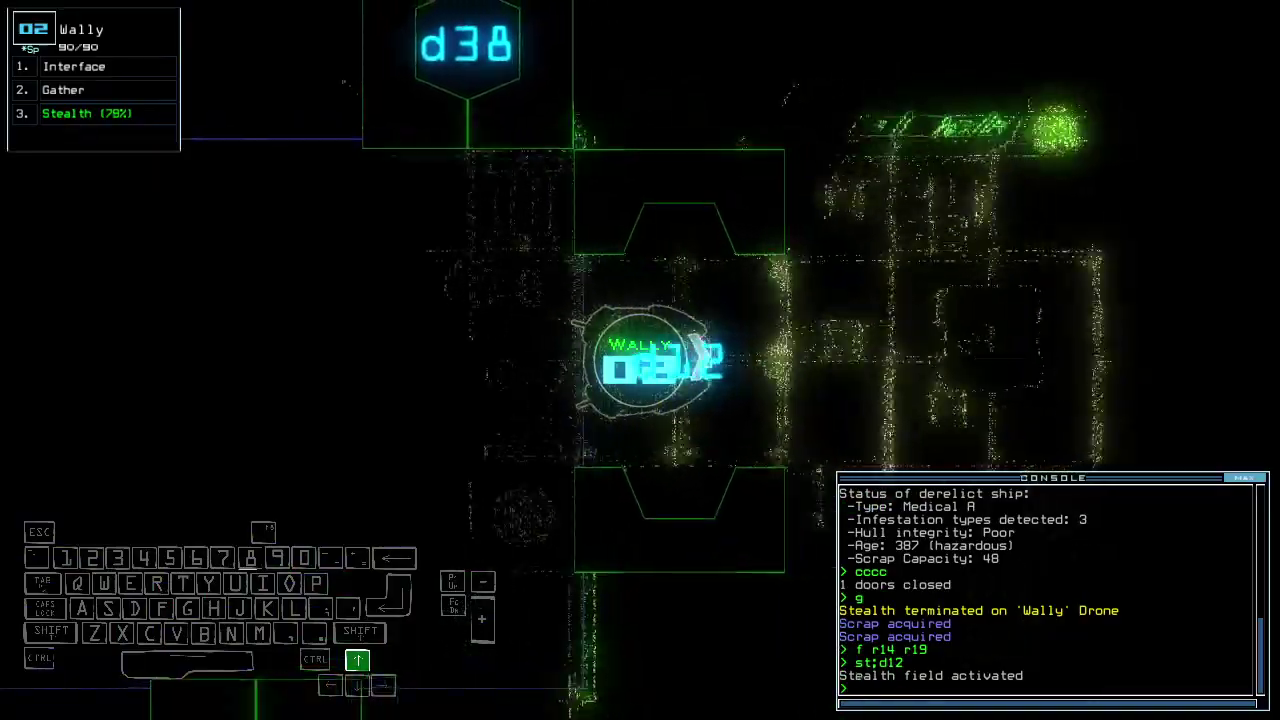
pyautogui.press('Up')
pyautogui.press('Right')
pyautogui.press('Up')
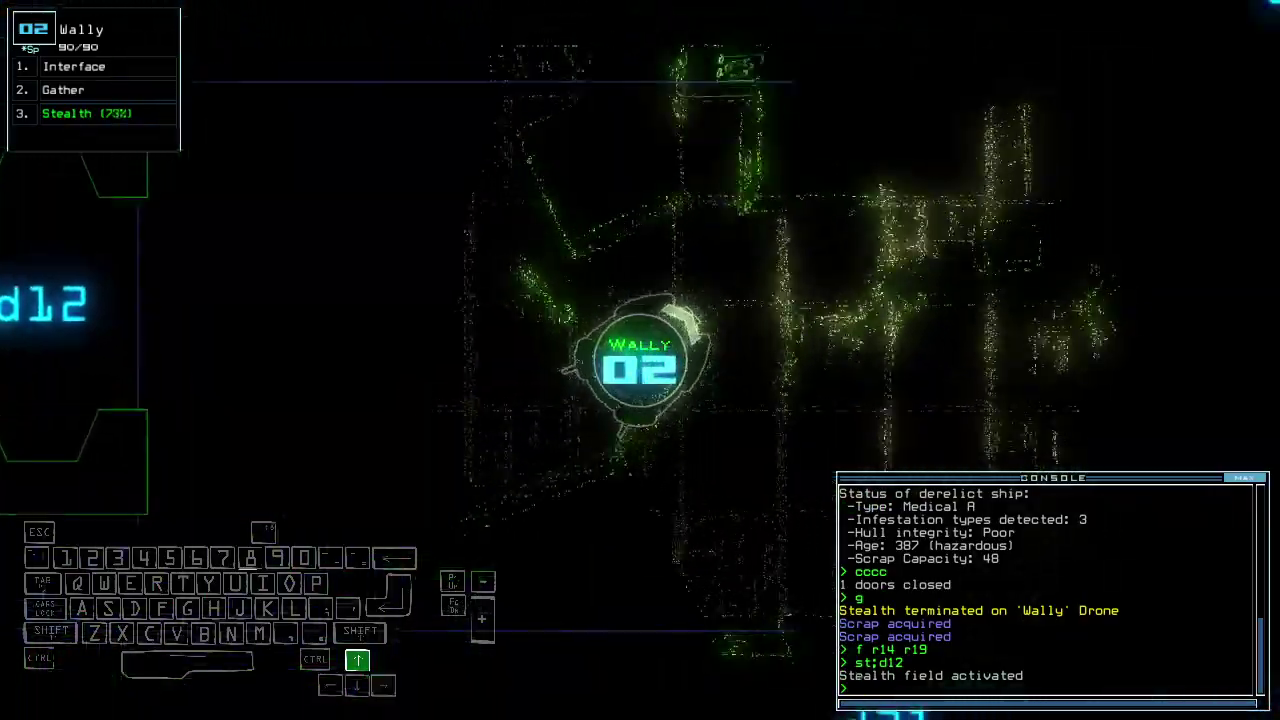
pyautogui.write('wap')
pyautogui.press('Return')
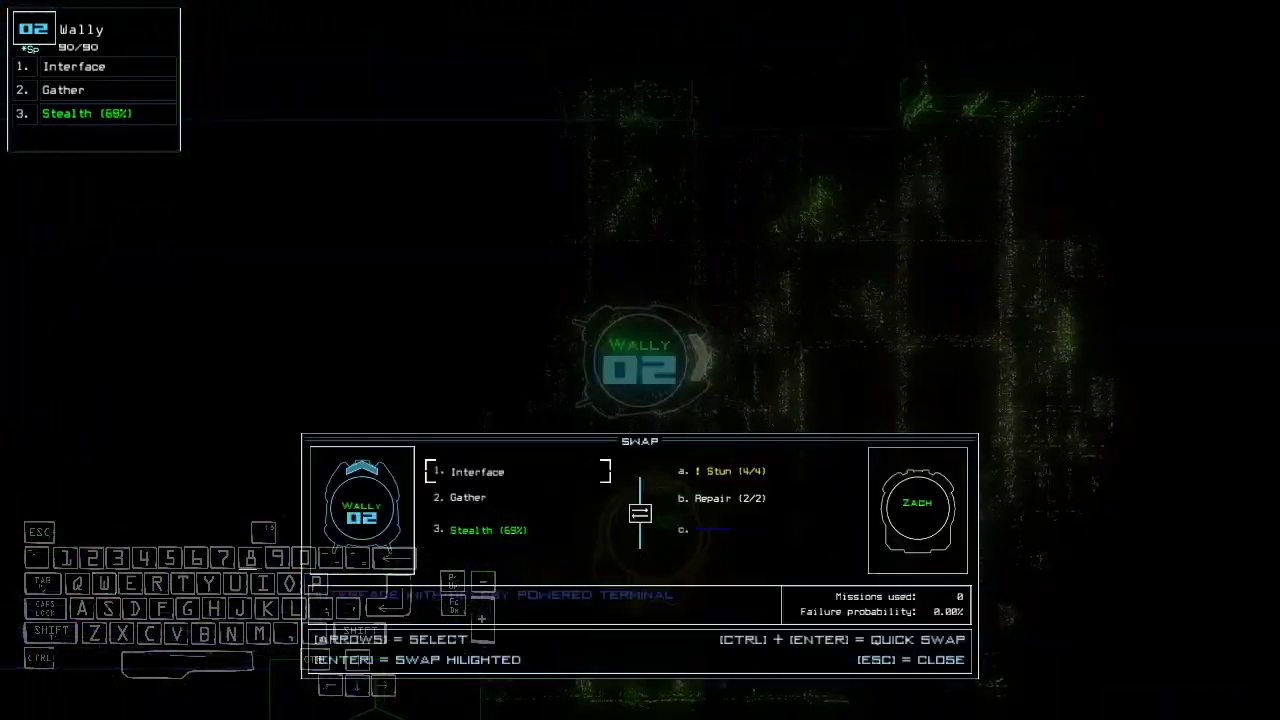
pyautogui.press('Escape')
pyautogui.press('Up')
# - Collect scrap with Wally and close the nearby doors
pyautogui.press('Up')
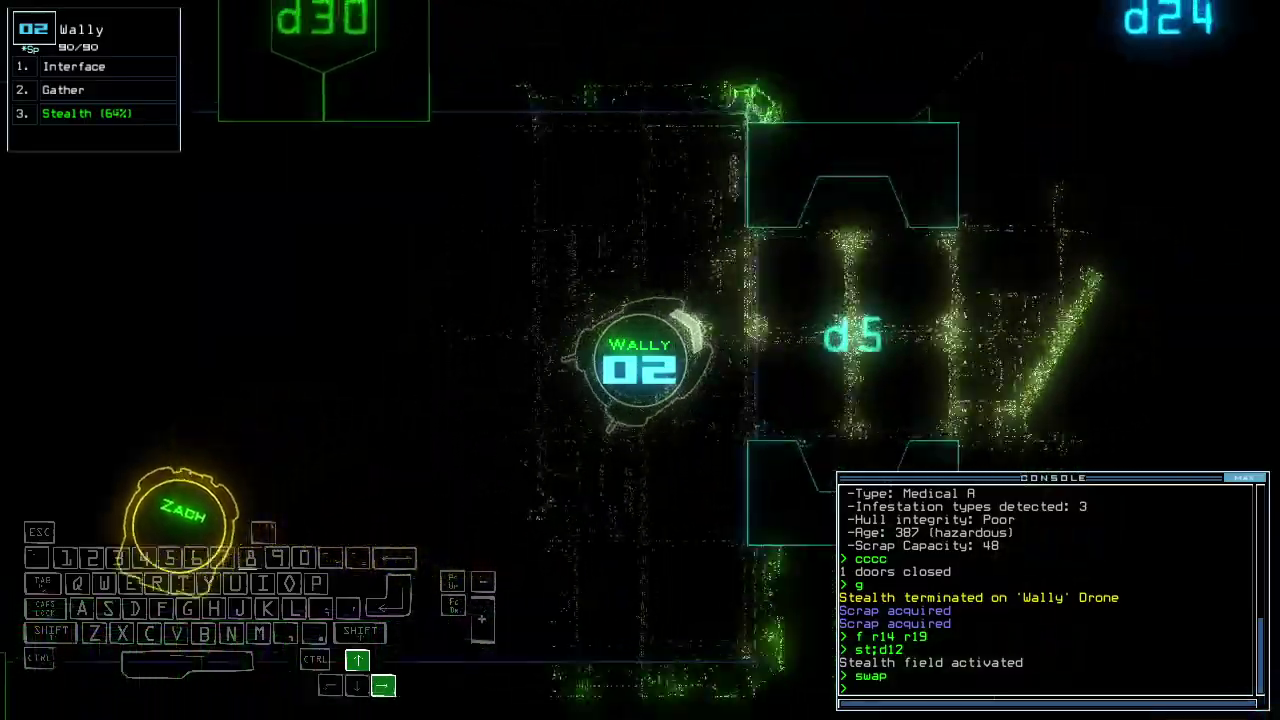
pyautogui.press('Up')
pyautogui.press('Right')
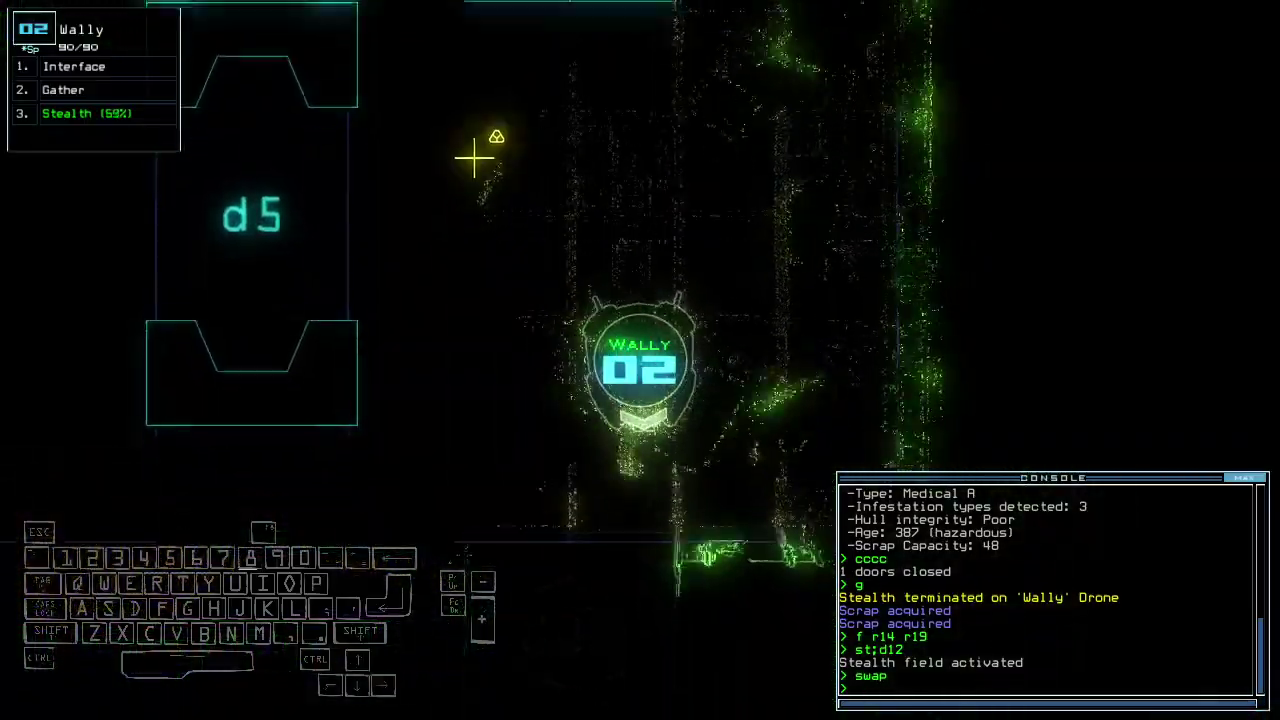
pyautogui.press('space')
pyautogui.write('g')
pyautogui.press('Return')
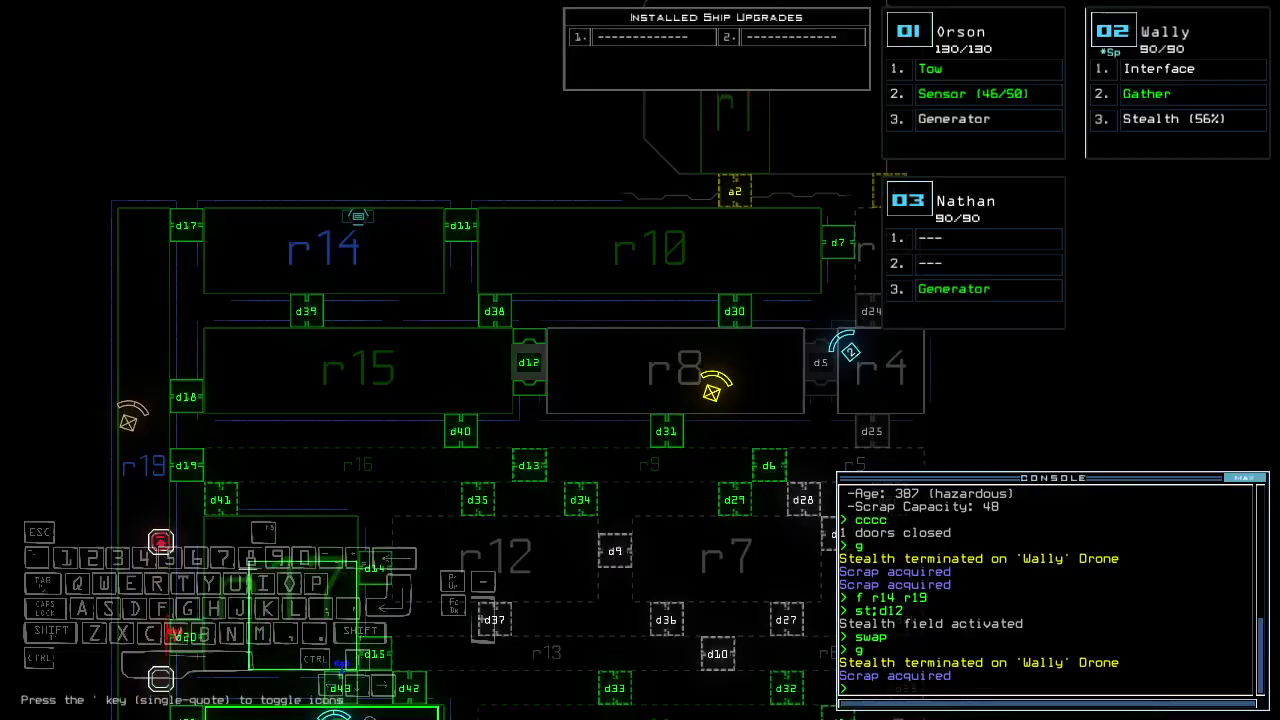
pyautogui.press('space')
pyautogui.press('Up')
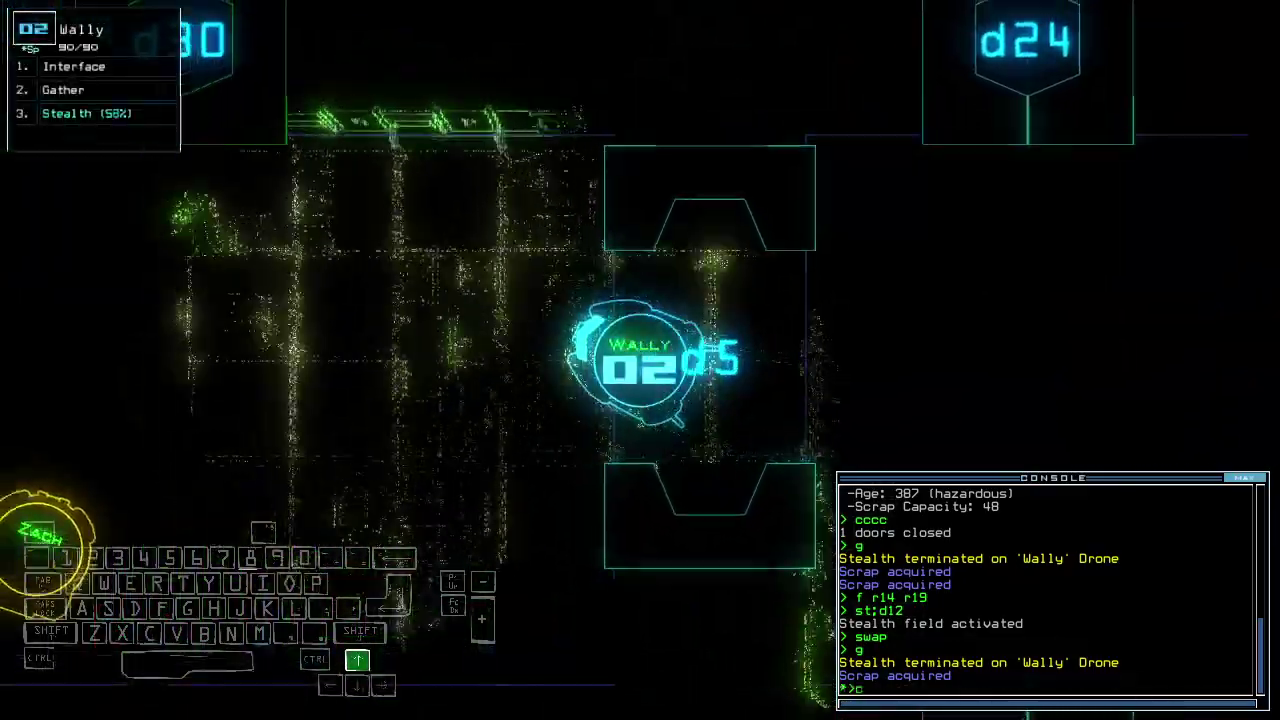
pyautogui.write('ccc')
pyautogui.press('Return')
pyautogui.write('d30')
# - Cloak Wally and sneak it through doors d30 and d7
pyautogui.press('Return')
pyautogui.write('st')
pyautogui.press('Return')
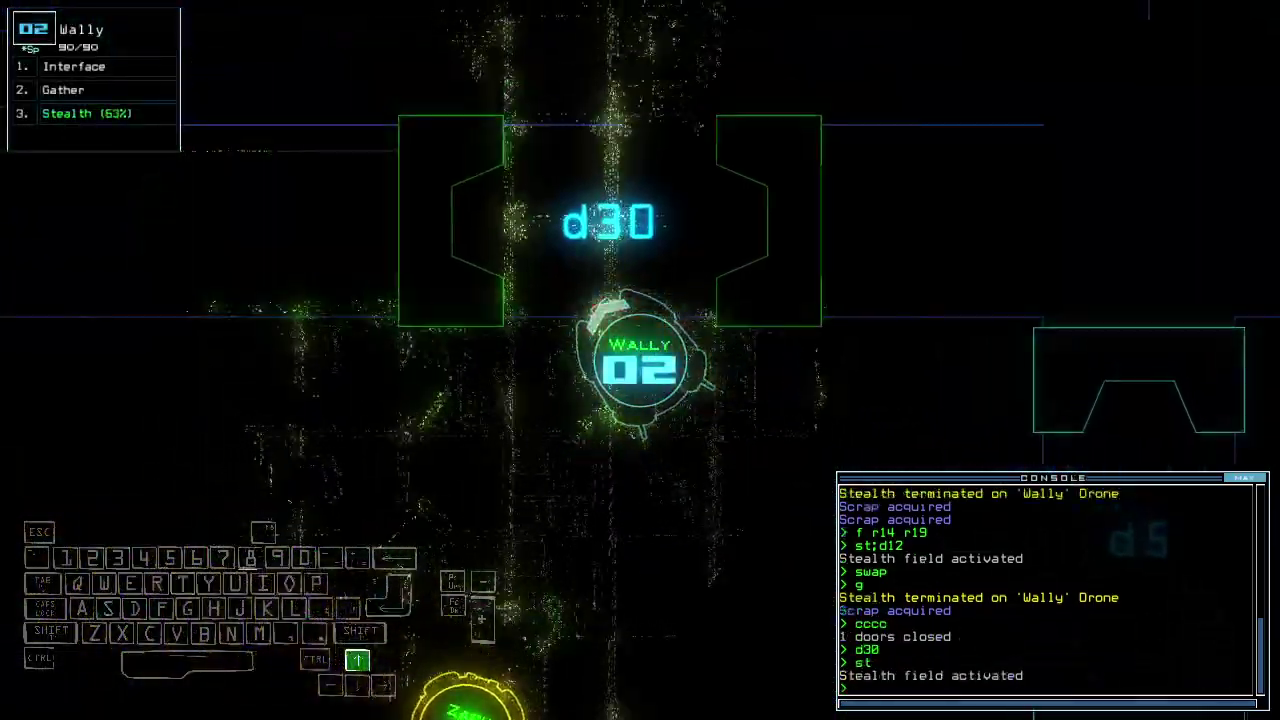
pyautogui.press('Return')
pyautogui.write('d')
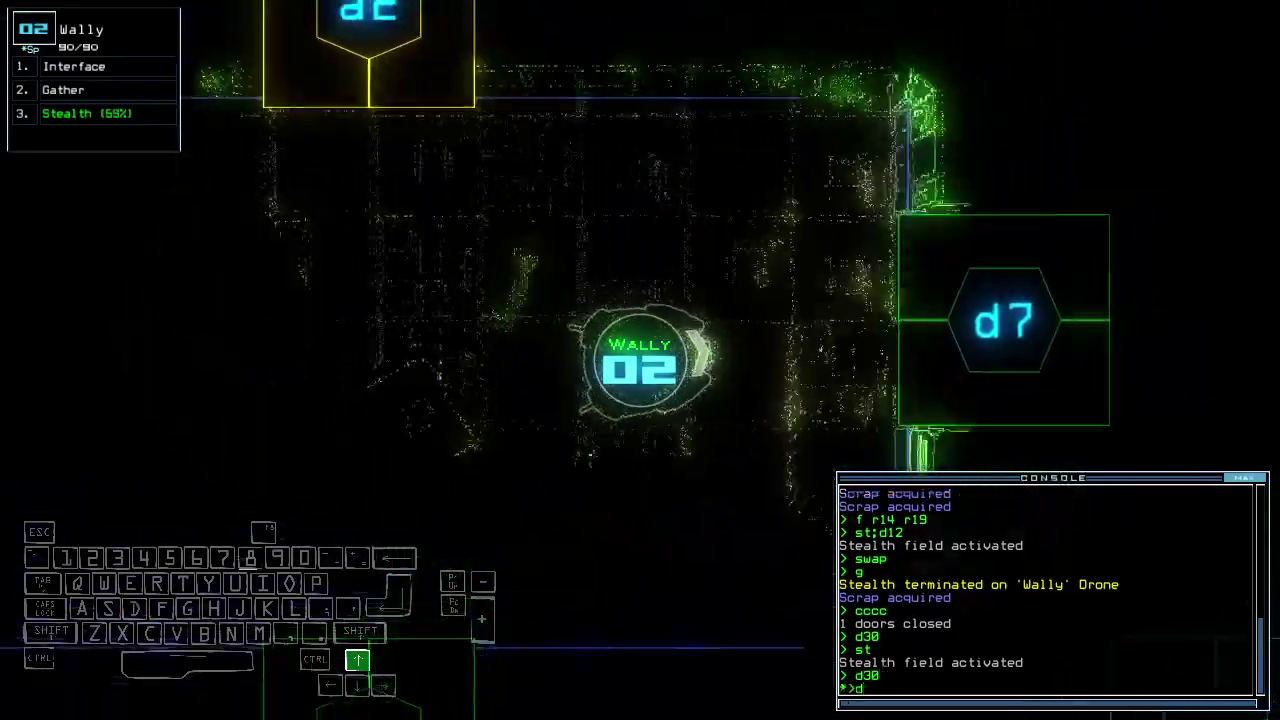
pyautogui.write('7')
pyautogui.press('Return')
pyautogui.press('Right')
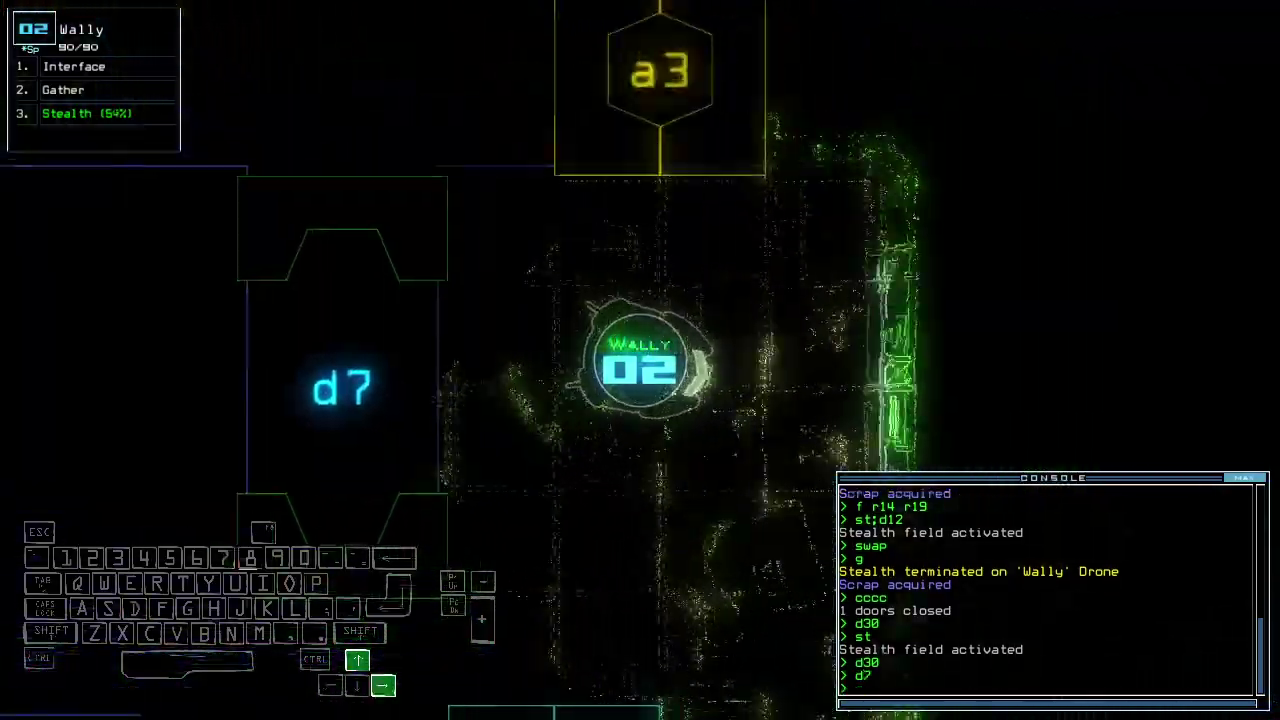
pyautogui.press('Left')
pyautogui.press('Left')
# - Start redocking at airlock a3, close surrounding doors and turn off Wally's stealth
pyautogui.press('Up')
pyautogui.write('d')
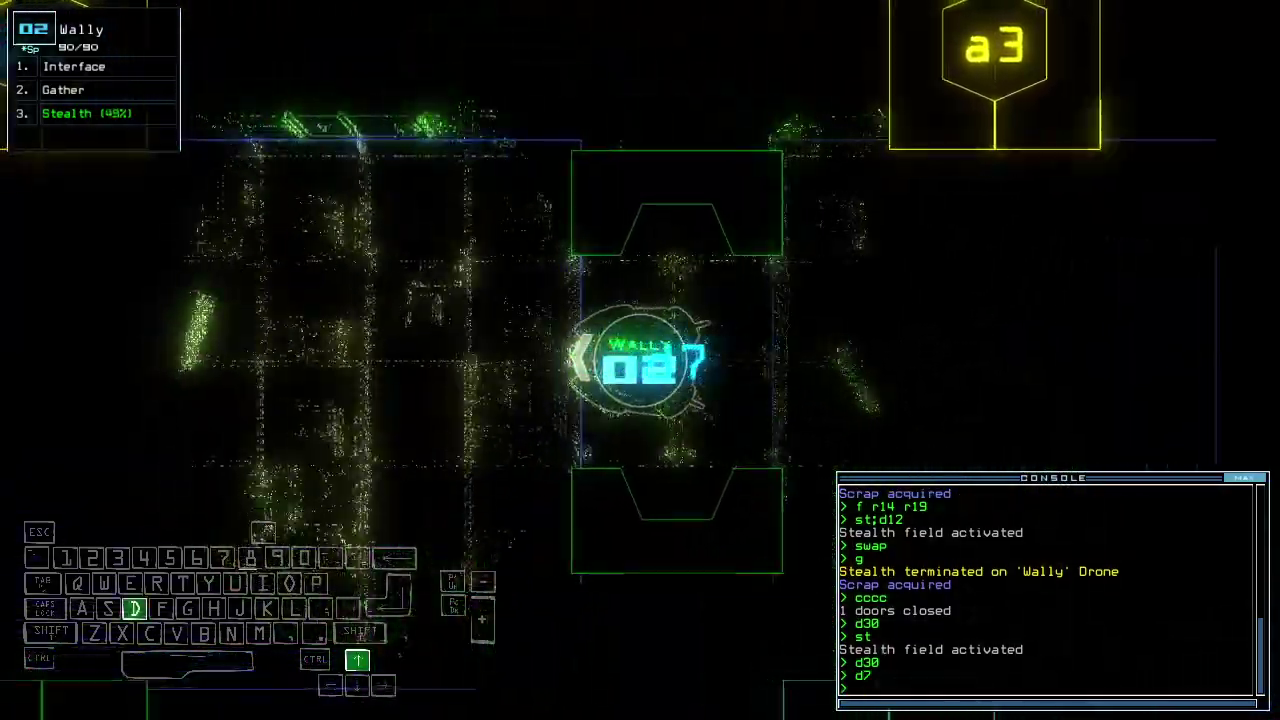
pyautogui.write('d a3')
pyautogui.press('Return')
pyautogui.write('cccc')
pyautogui.press('Return')
pyautogui.write('st')
pyautogui.press('Return')
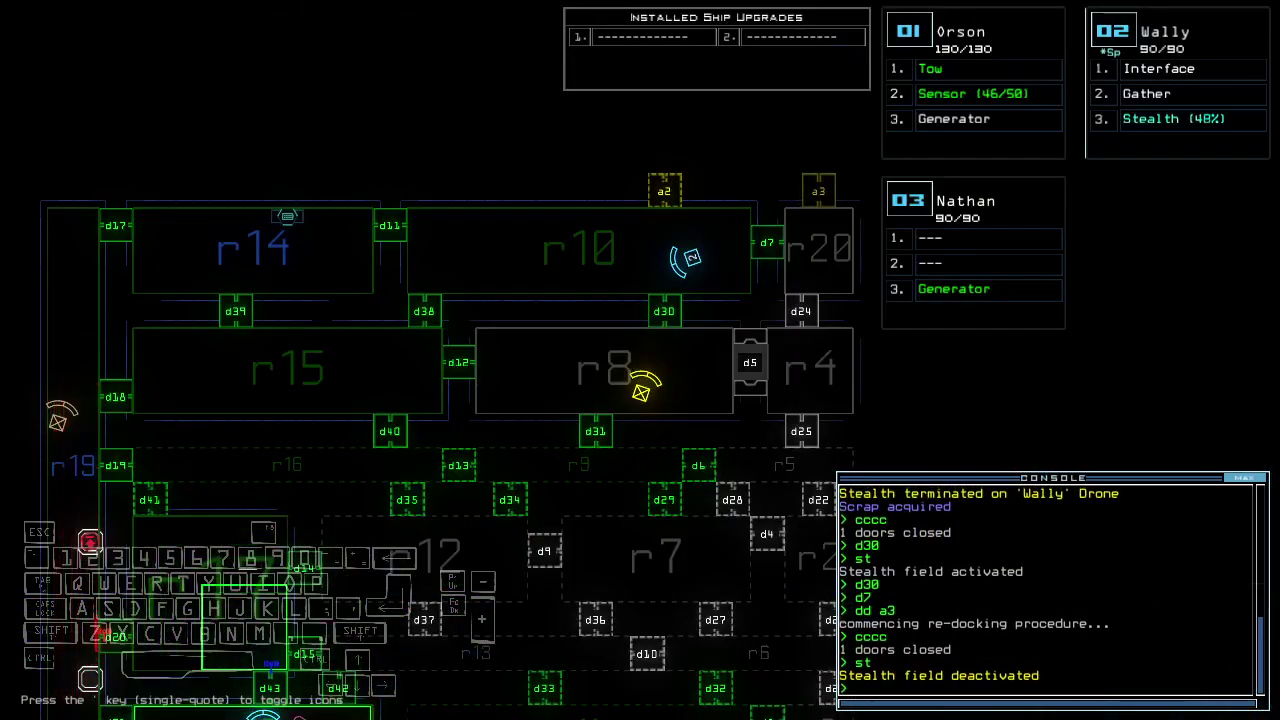
pyautogui.scroll(-2, 450, 400)
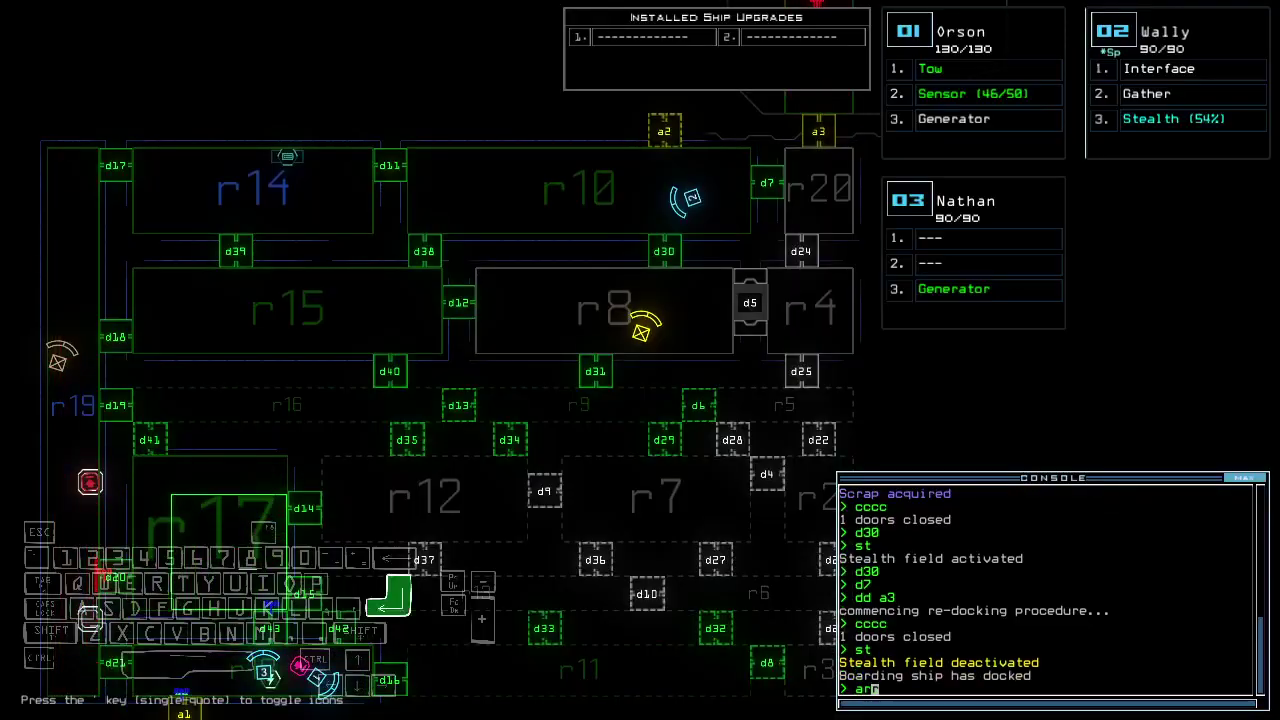
pyautogui.write('d30')
# - Open all doors to room r1 and drive Wally through door d30
pyautogui.press('Return')
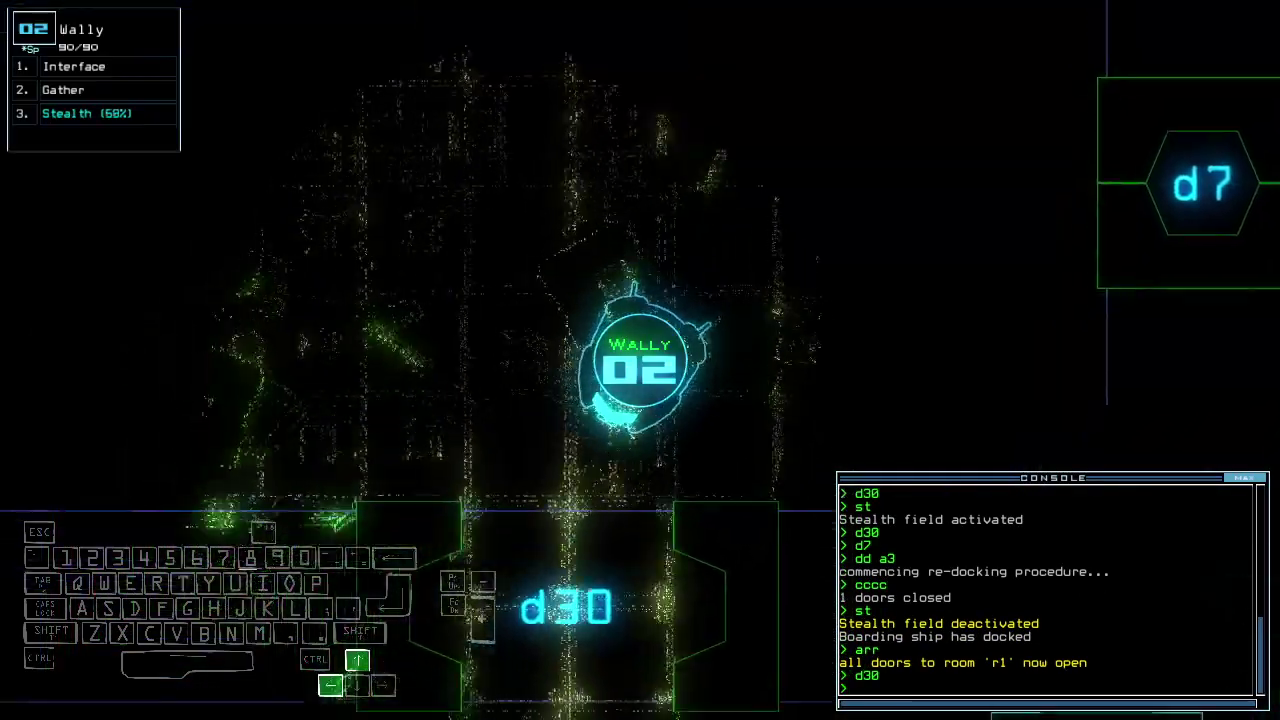
pyautogui.press('Up')
pyautogui.press('Up')
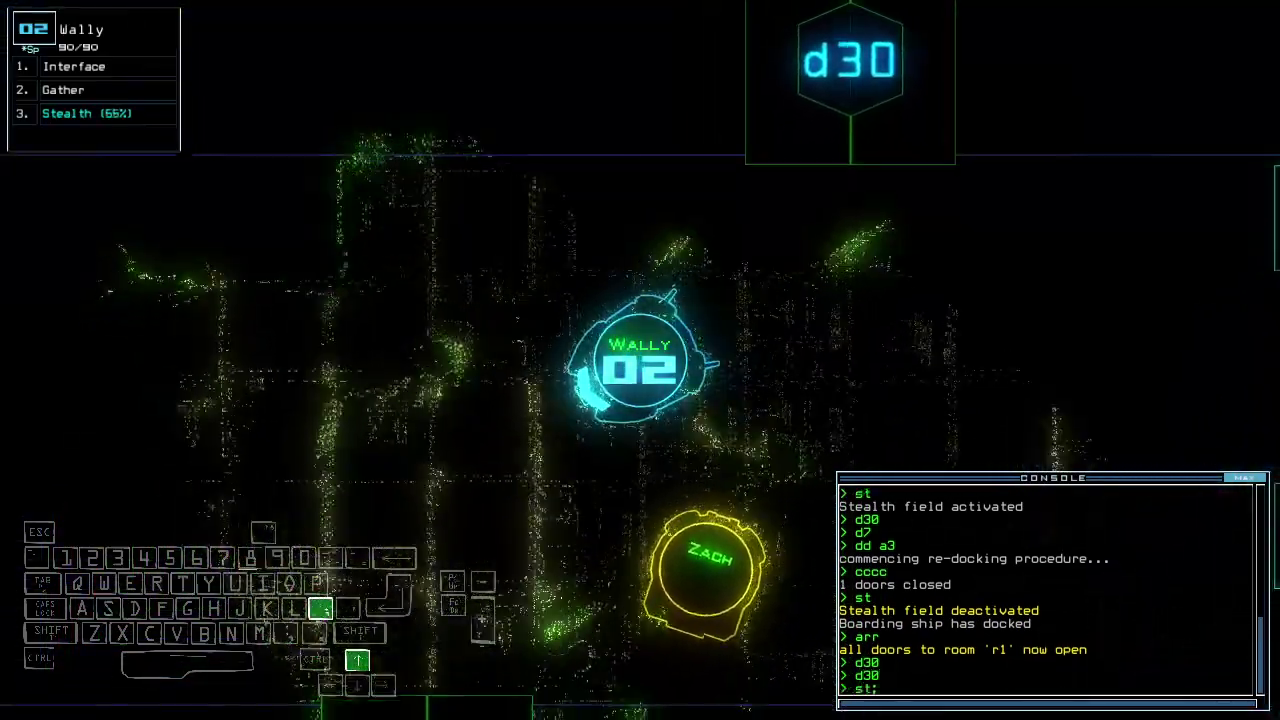
pyautogui.write('st;d31')
# - Cloak Wally, route it through door d31 and collect the scrap
pyautogui.press('Return')
pyautogui.press('Up')
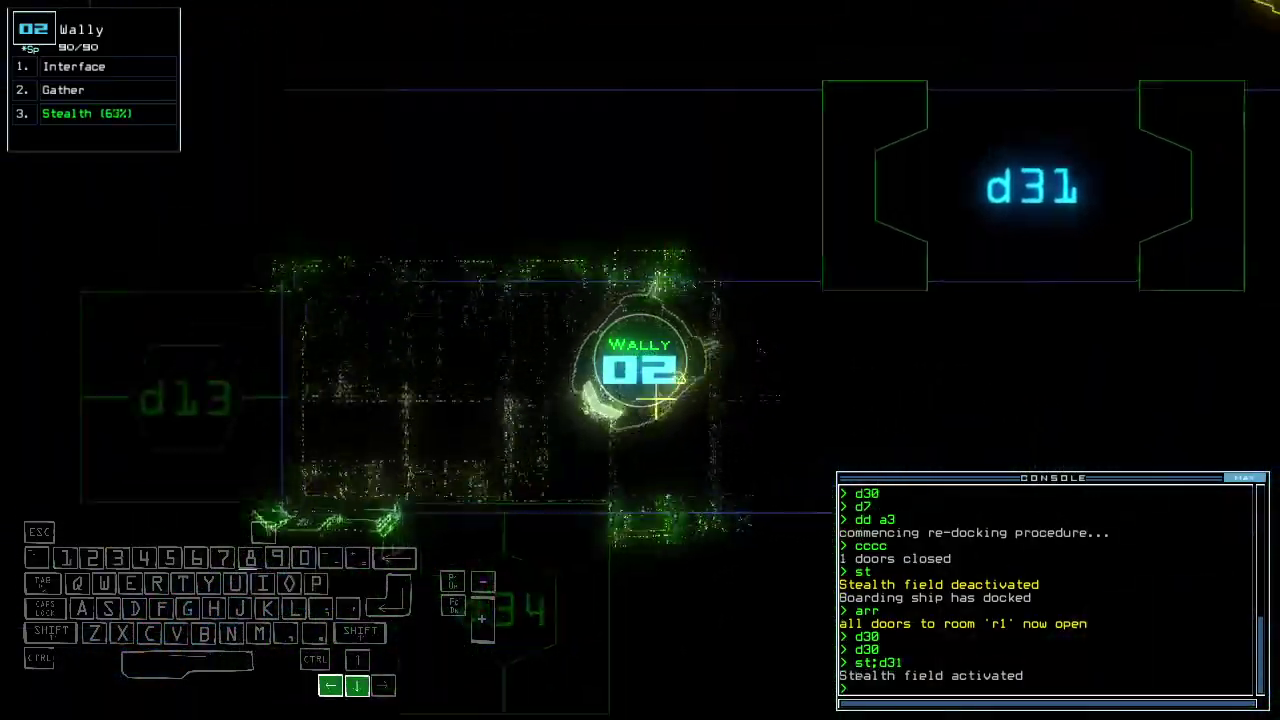
pyautogui.press('Up')
pyautogui.write('d31')
pyautogui.press('Return')
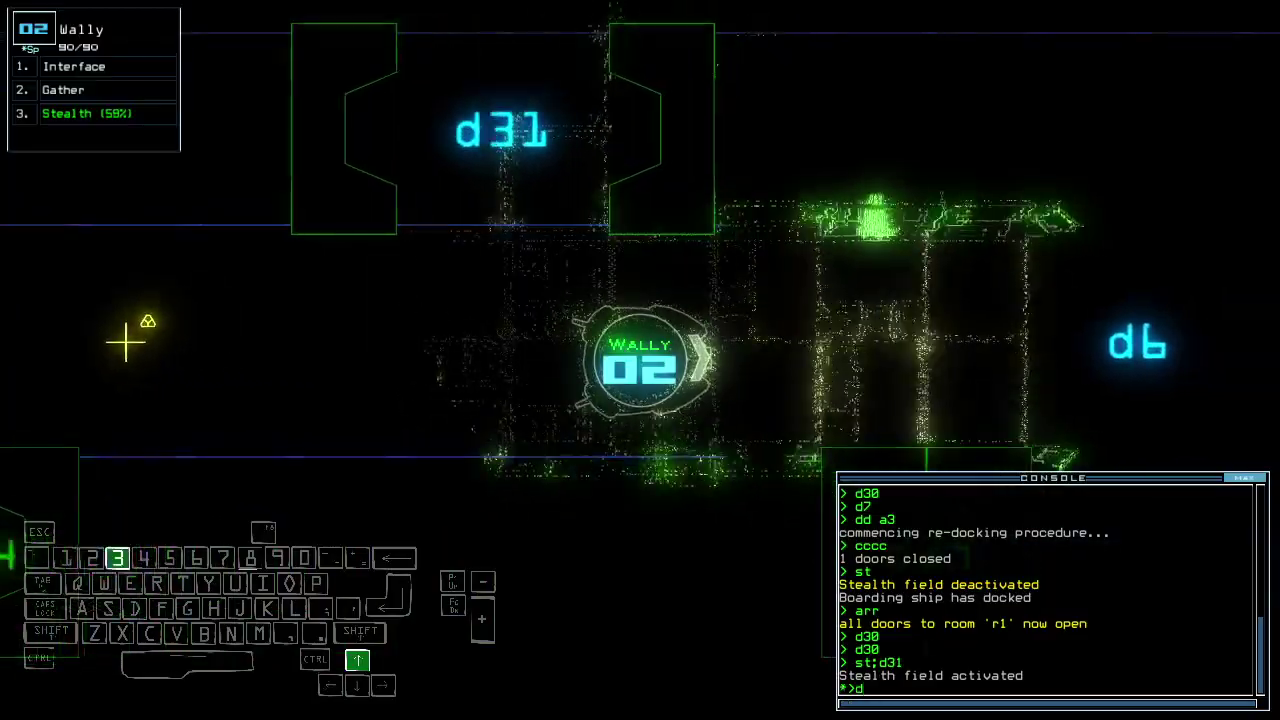
pyautogui.press('Right')
pyautogui.press('Down')
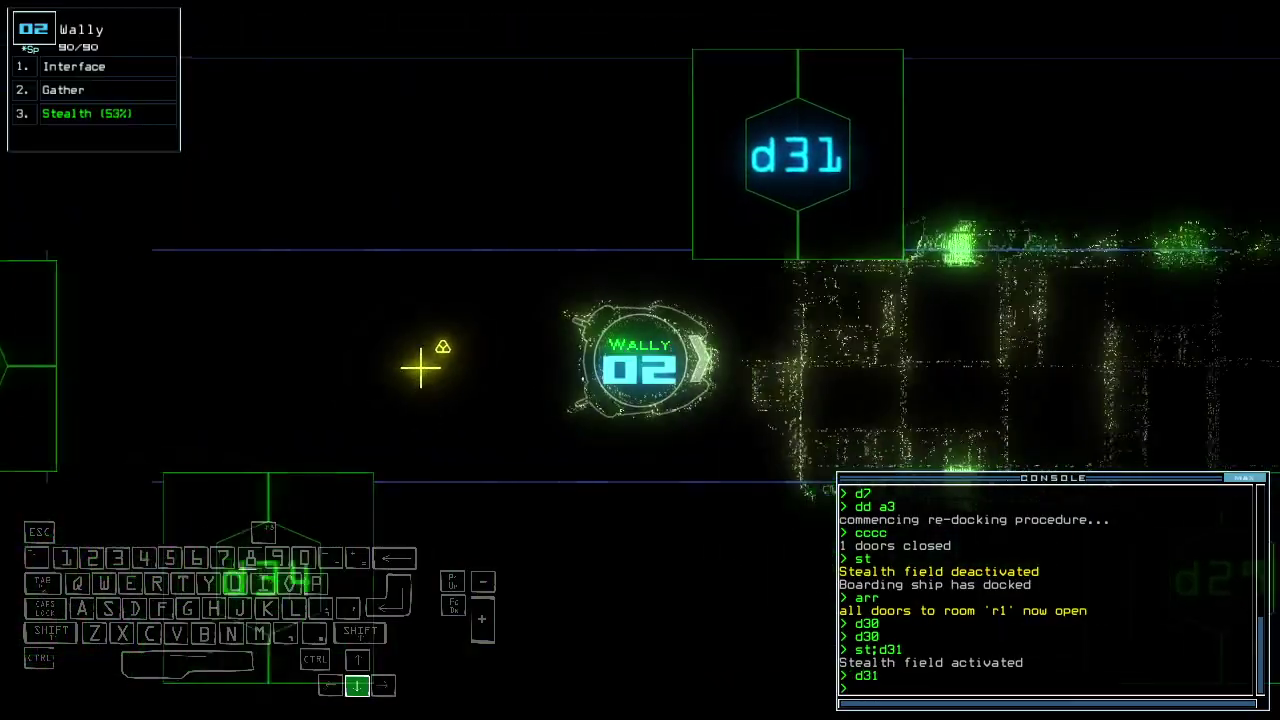
pyautogui.write('g')
pyautogui.press('Return')
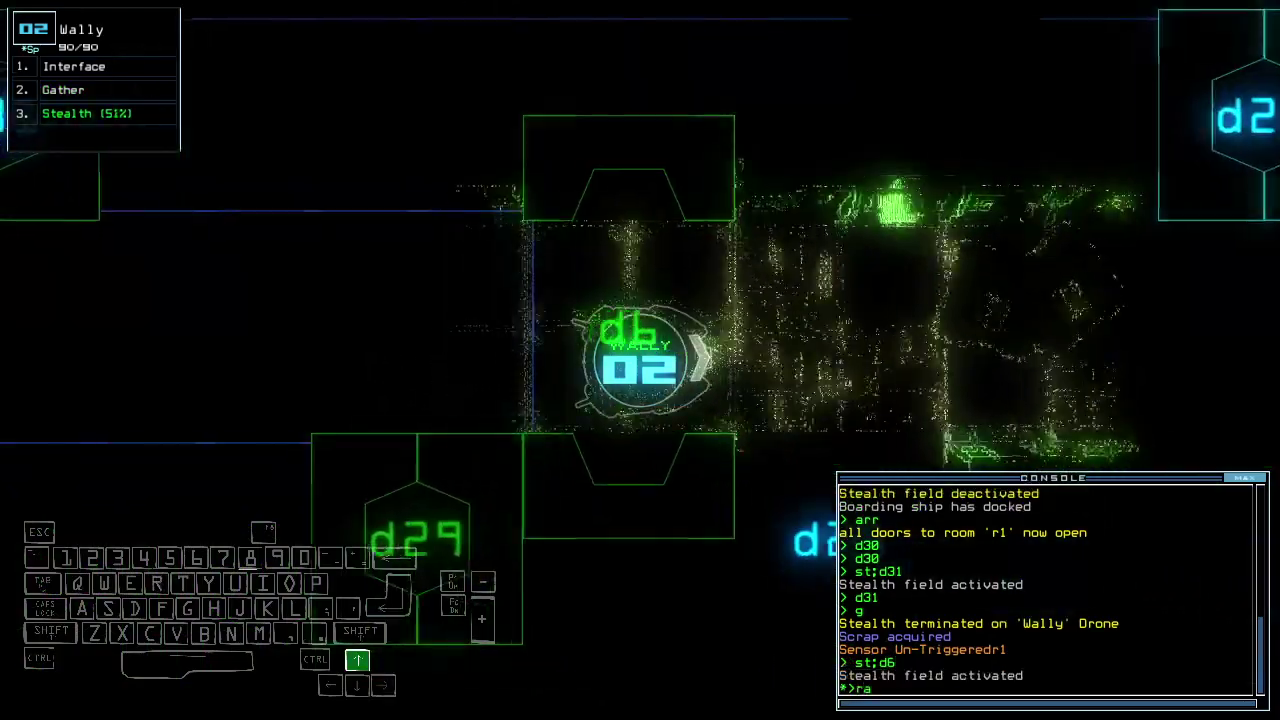
# - Close room r1's doors and steer Wally past door d29
pyautogui.press('Return')
pyautogui.press('Left')
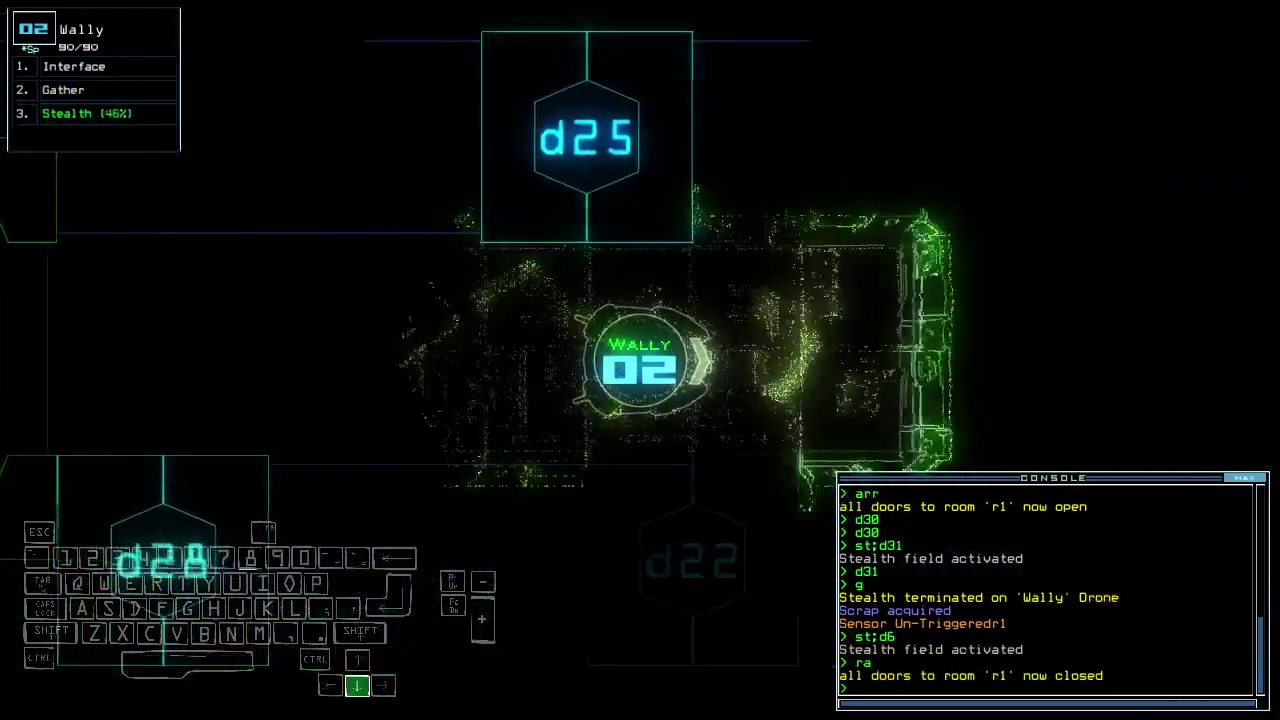
pyautogui.press('Up')
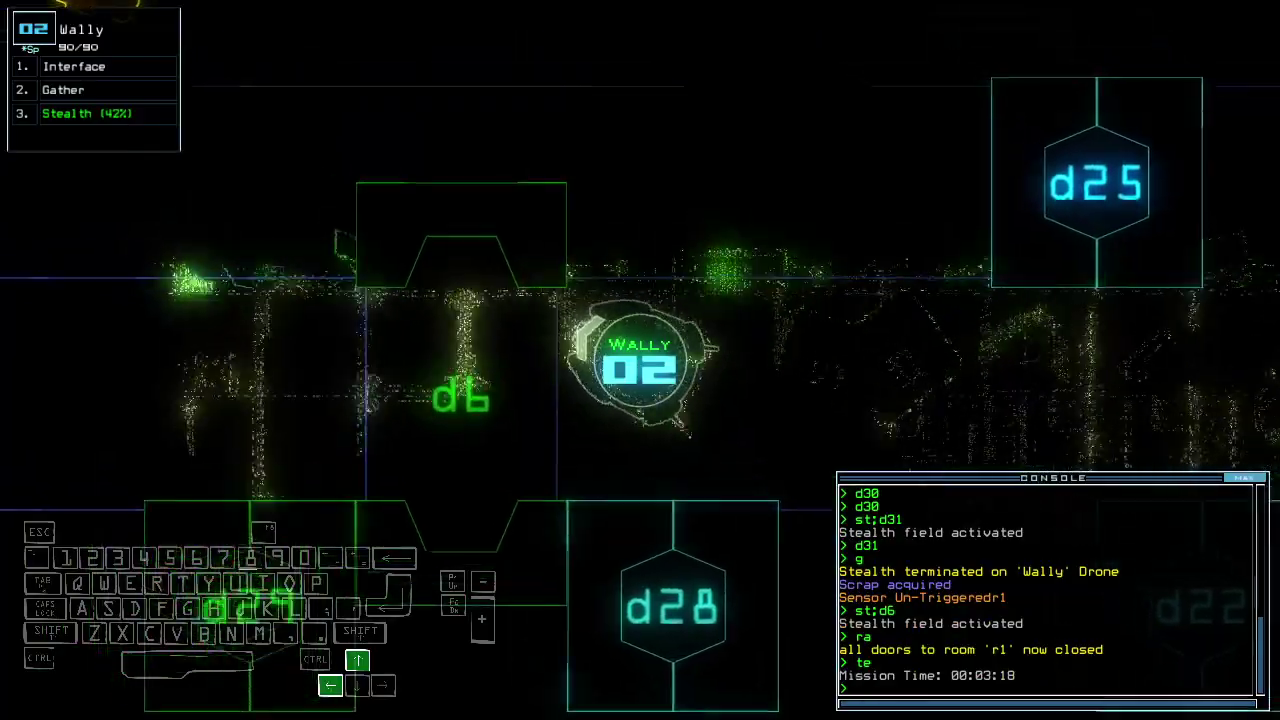
pyautogui.write('d a1')
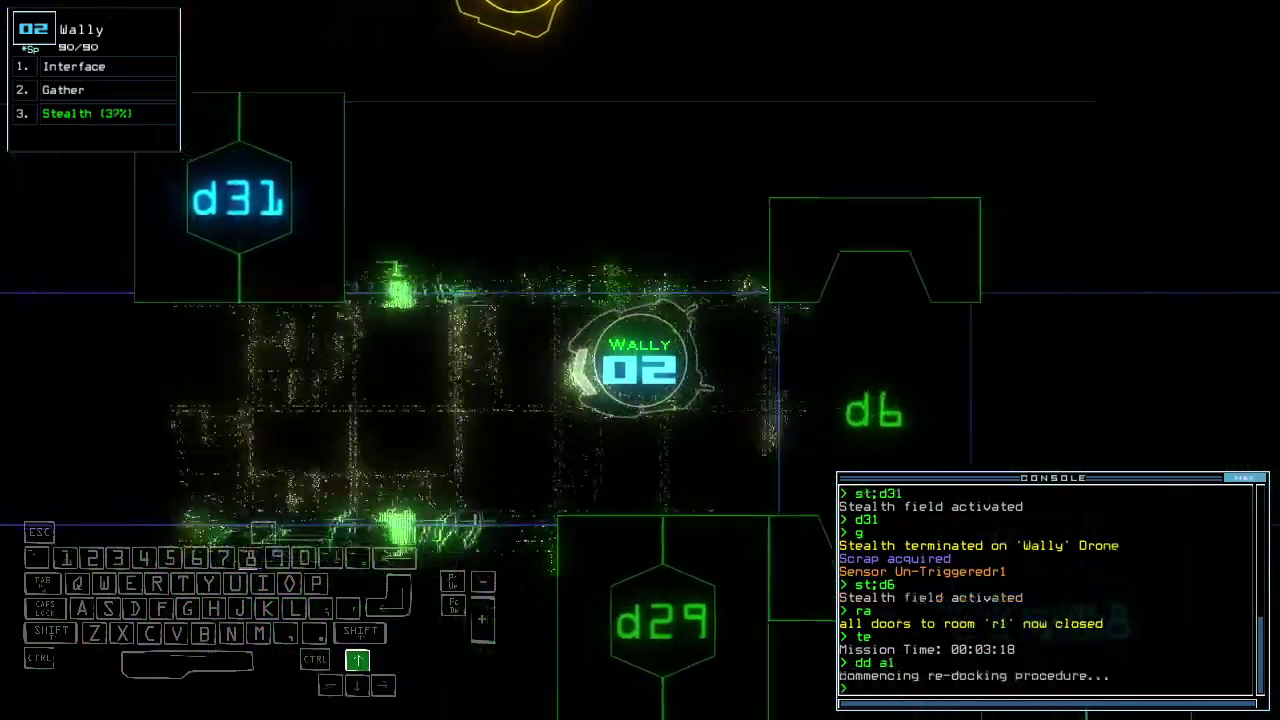
pyautogui.press('Tab')
pyautogui.press('Tab')
pyautogui.press('Left')
pyautogui.write('d29')
pyautogui.press('Return')
pyautogui.press('Right')
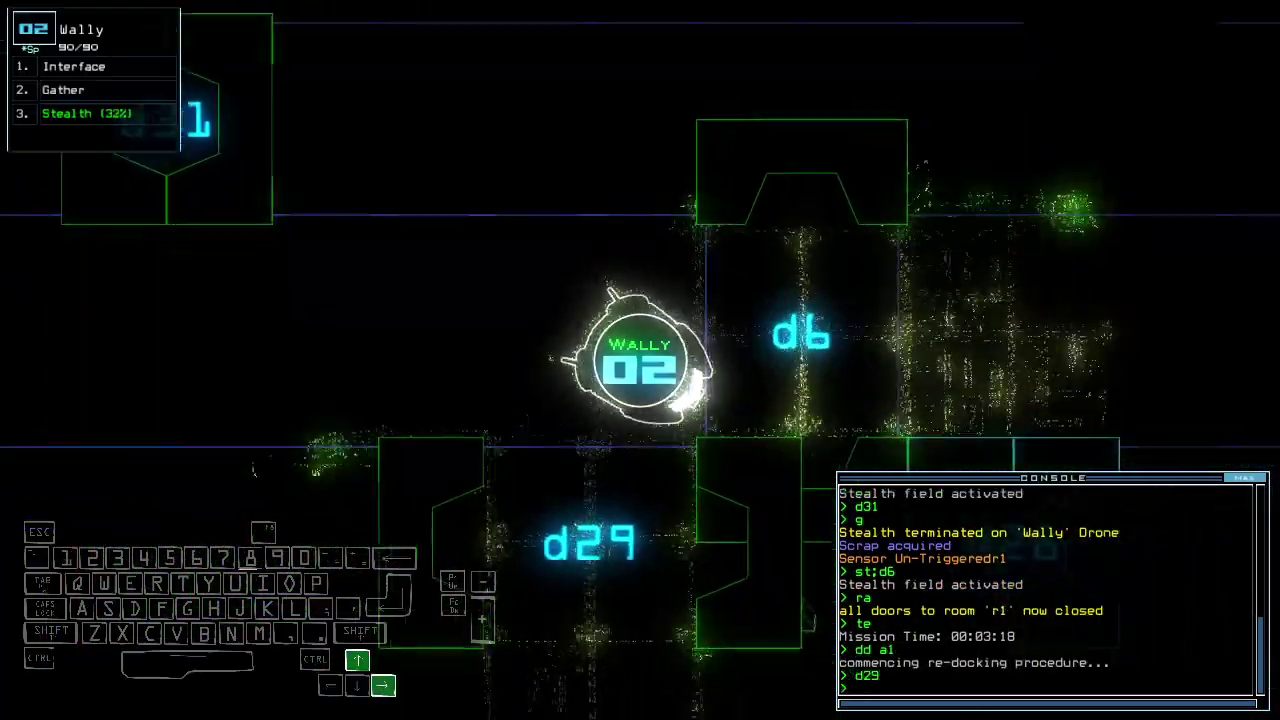
pyautogui.press('Down')
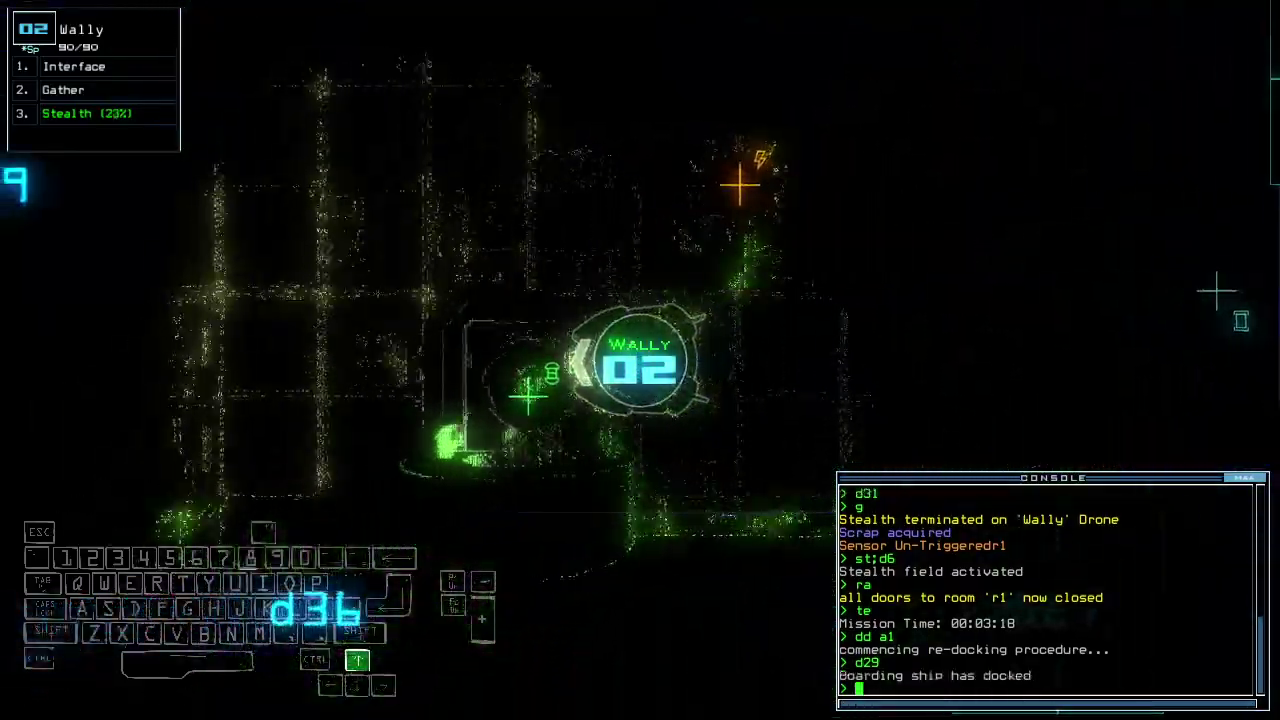
pyautogui.write('g')
# - Gather fuel with Wally, open r1's doors and recall all drones to r1
pyautogui.press('Return')
pyautogui.press('Tab')
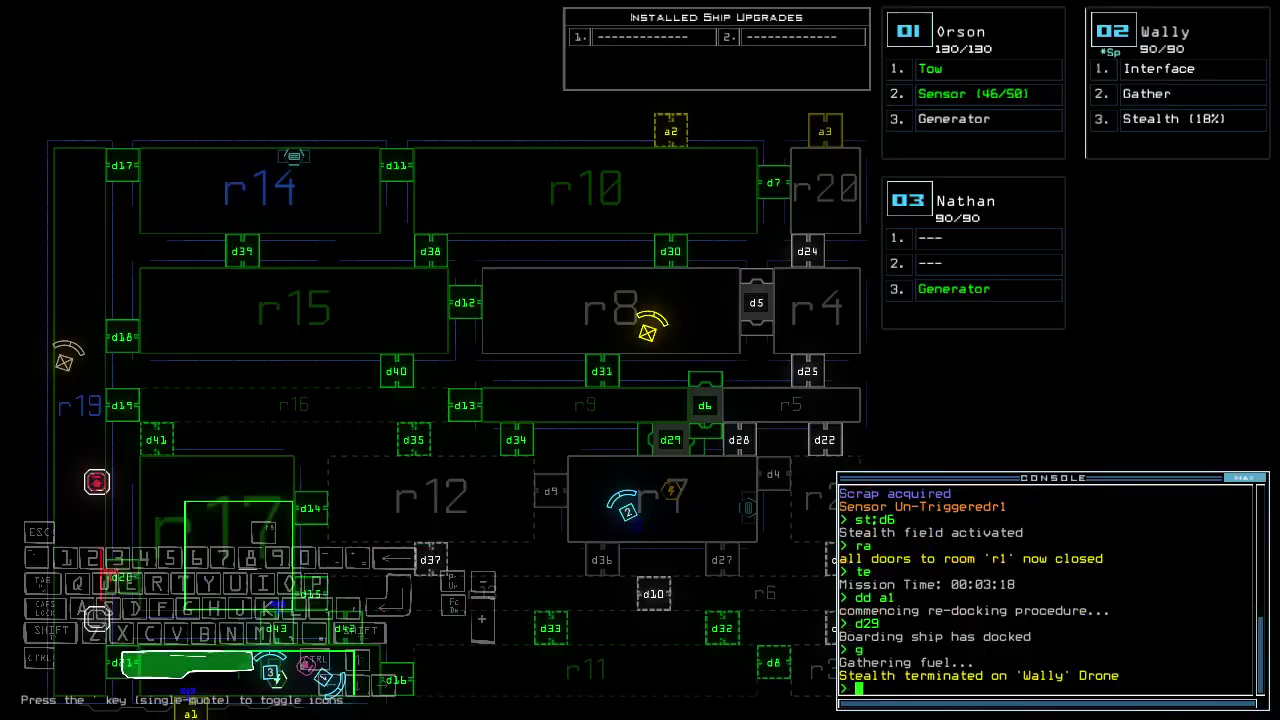
pyautogui.write('arr')
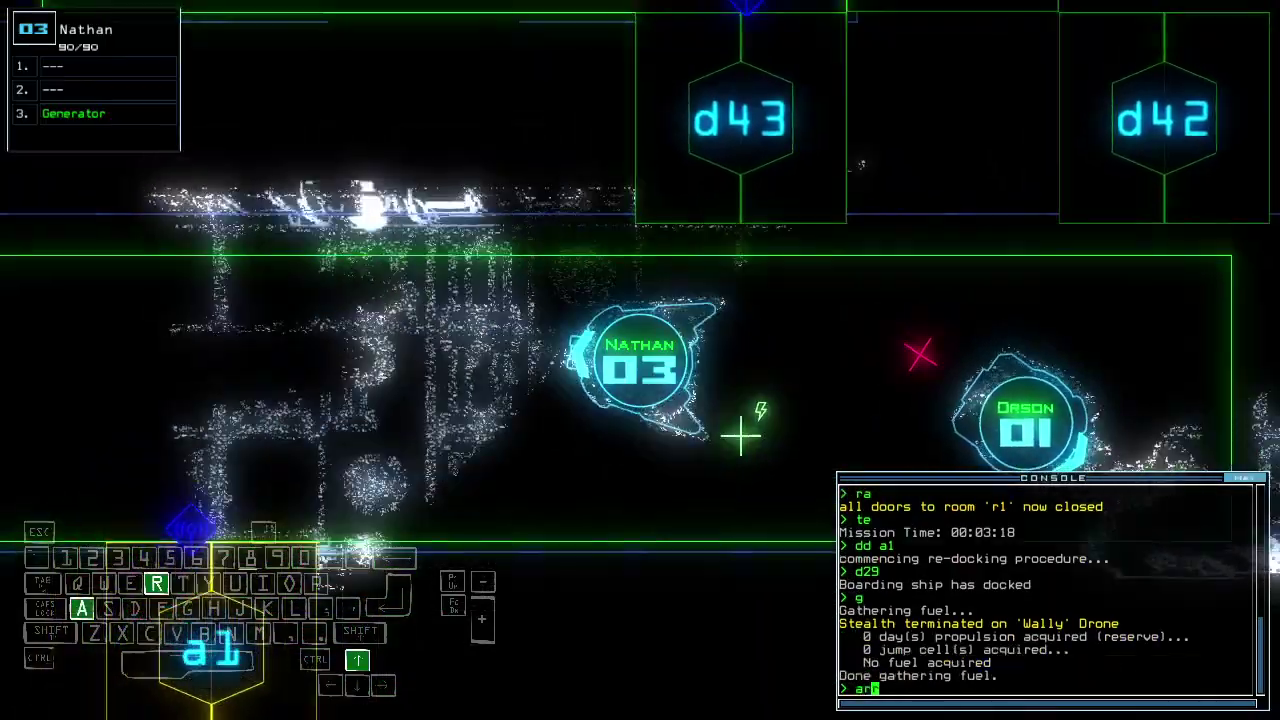
pyautogui.press('Return')
pyautogui.write('end')
pyautogui.press('Return')
pyautogui.press('Tab')
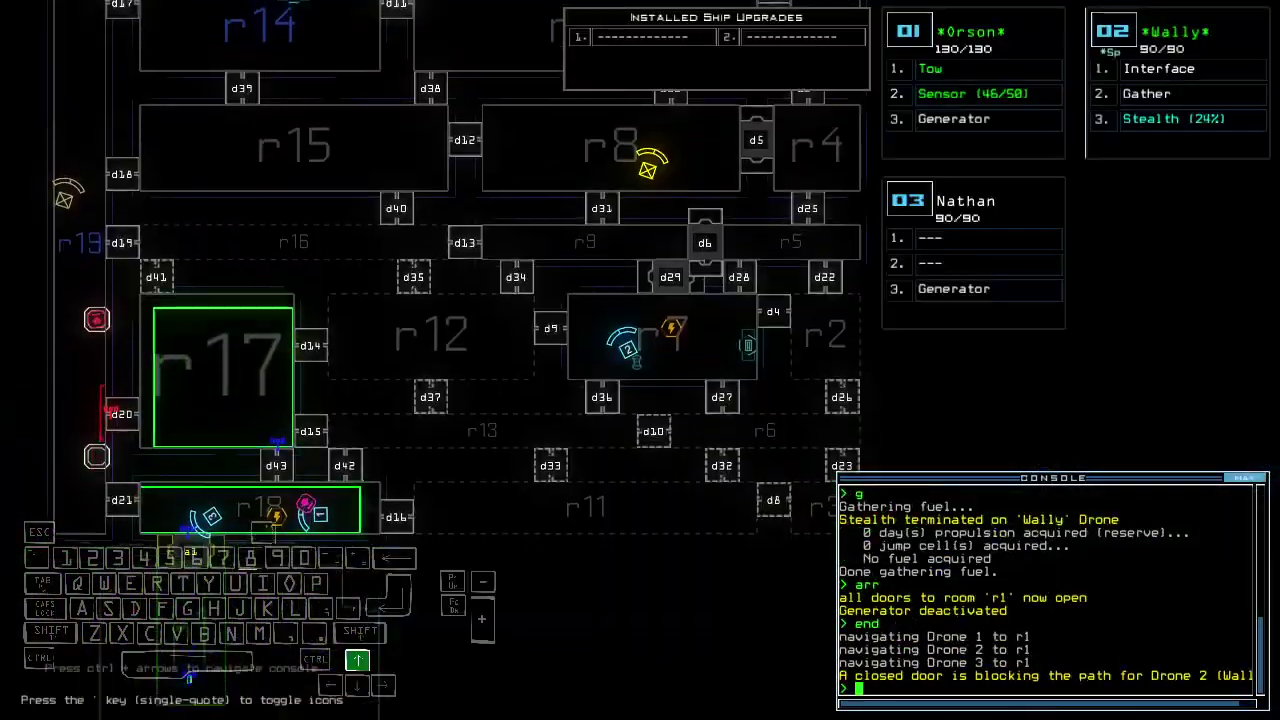
# - Reactivate the generator with Nathan, send Wally to d30 and check the mission time
pyautogui.press('Tab')
pyautogui.write('3')
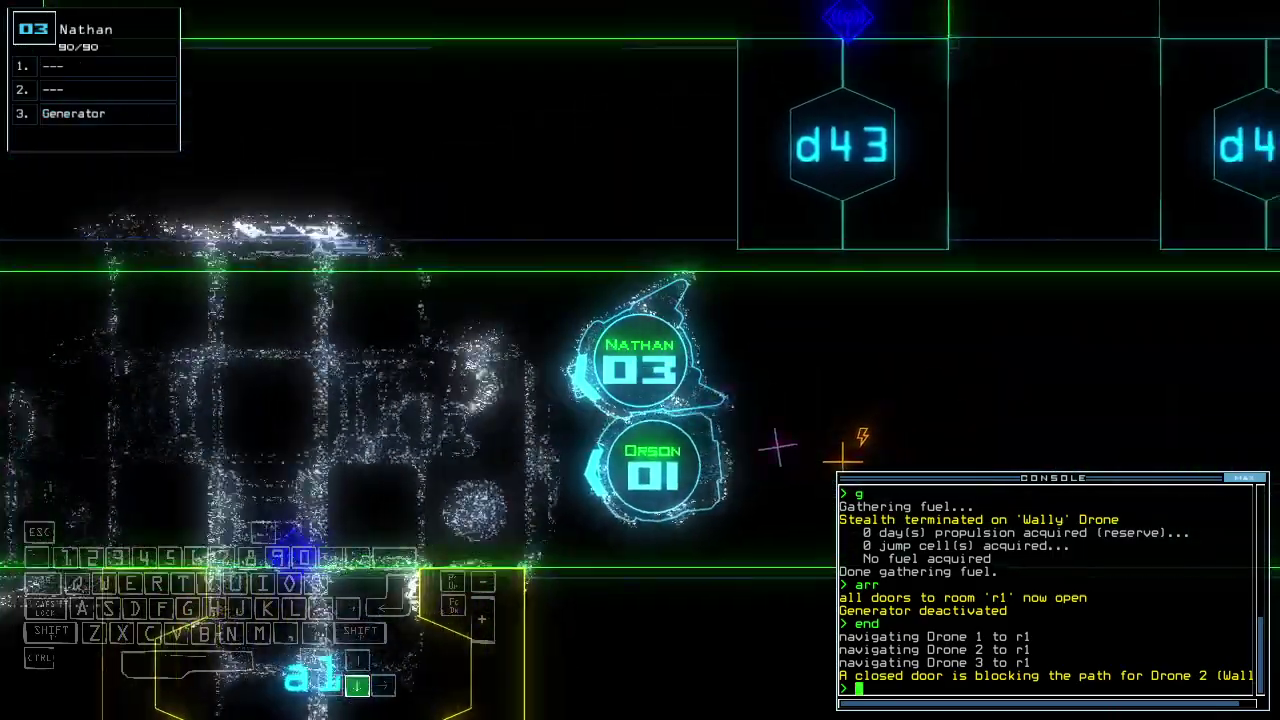
pyautogui.write('generator')
pyautogui.press('Return')
pyautogui.press('Tab')
pyautogui.write('d')
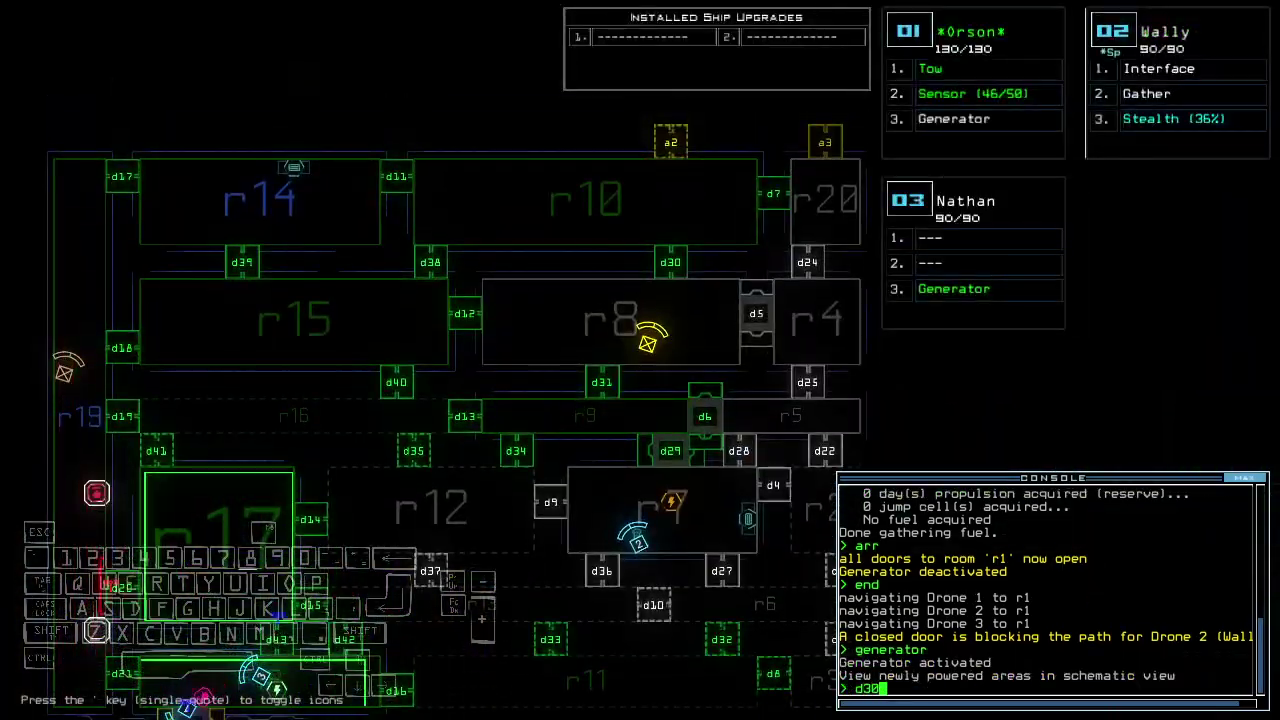
pyautogui.write('30')
pyautogui.press('Return')
pyautogui.press('Tab')
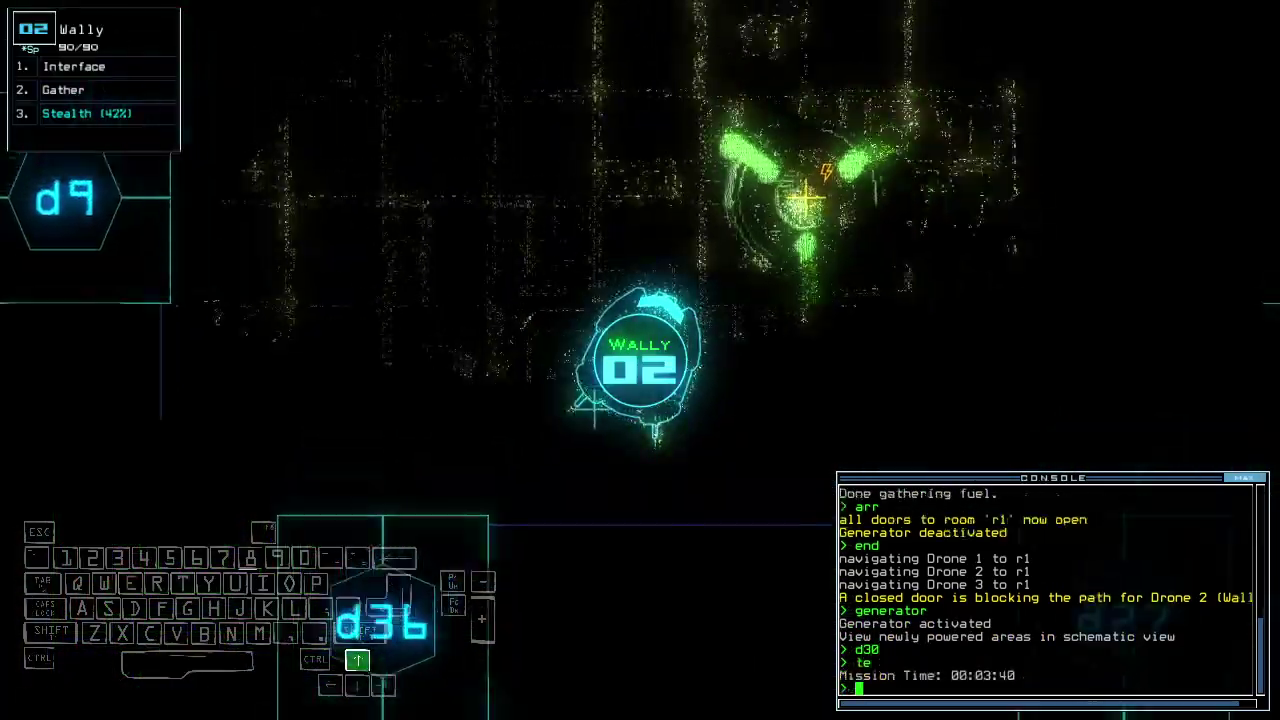
pyautogui.write('te')
pyautogui.press('Return')
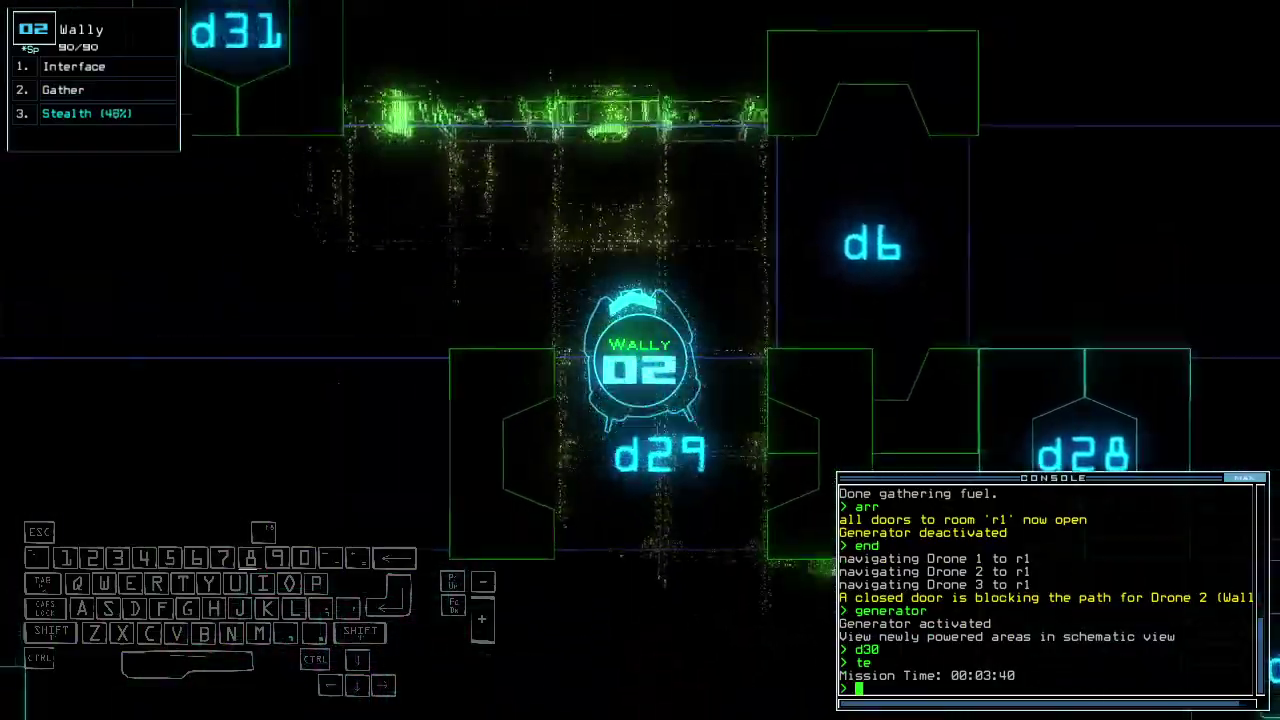
# - Drive Nathan toward airlock a1 and redock the boarding ship at a2
pyautogui.press('3')
pyautogui.press('Down')
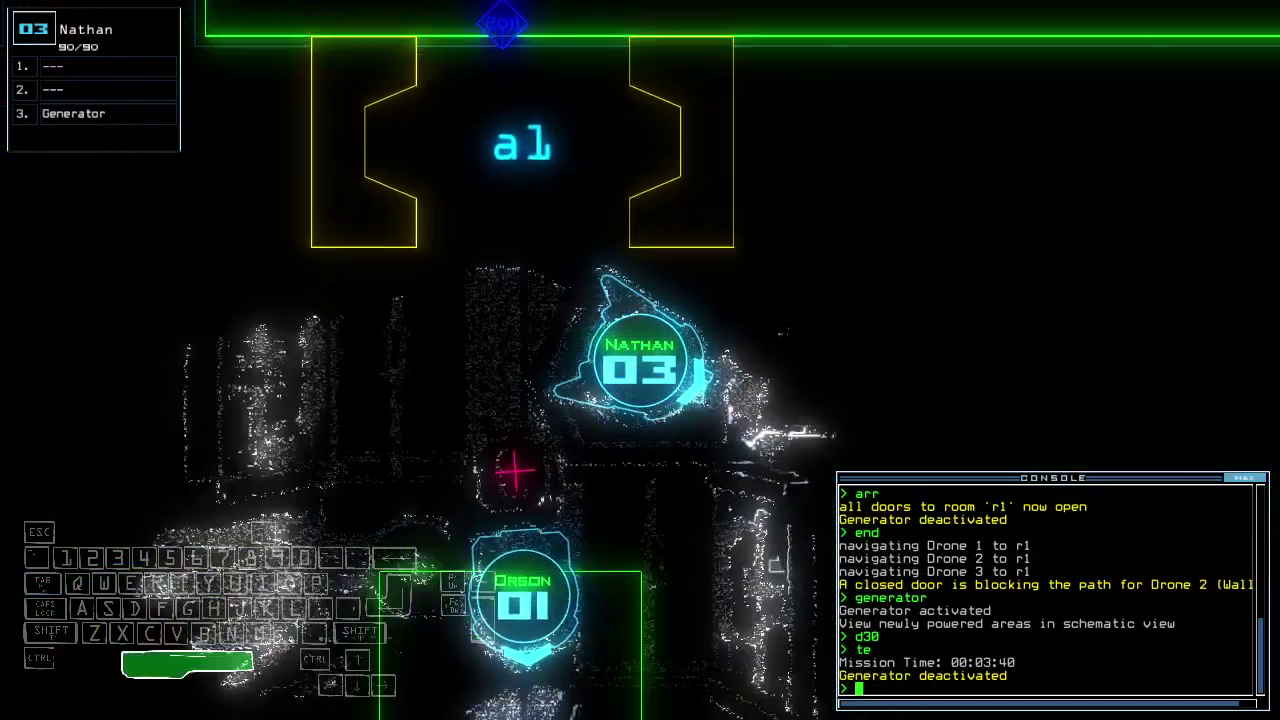
pyautogui.press('space')
pyautogui.write('dd a2')
pyautogui.press('Return')
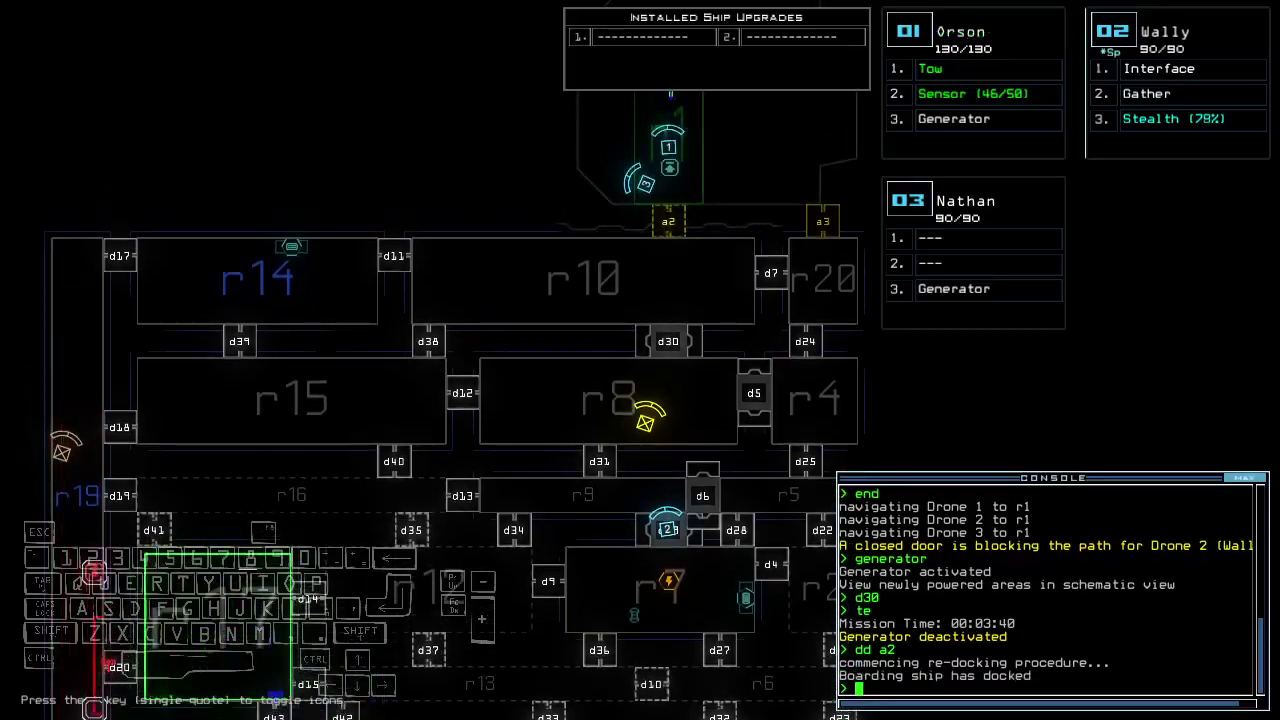
# - Release Orson's tow, open room r1's doors and check the mission time
pyautogui.press('space')
pyautogui.write('tow')
pyautogui.press('Return')
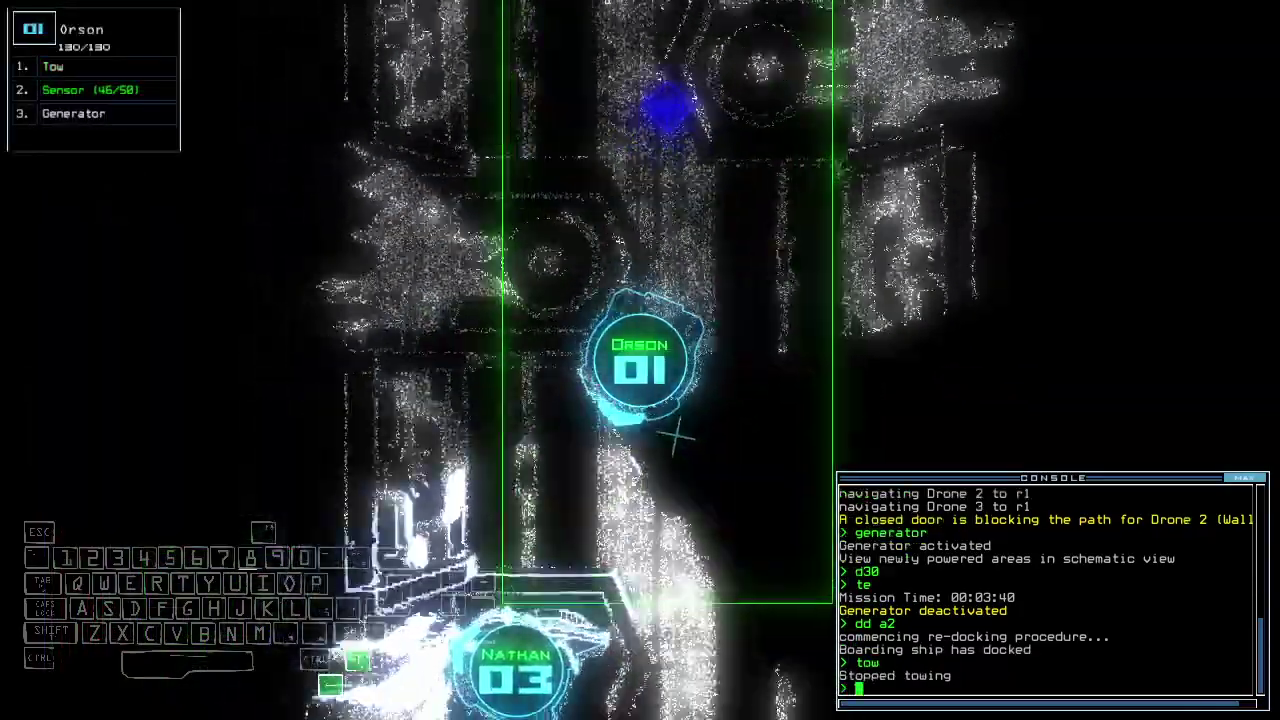
pyautogui.write('arr')
pyautogui.press('Return')
pyautogui.write('te')
pyautogui.press('Return')
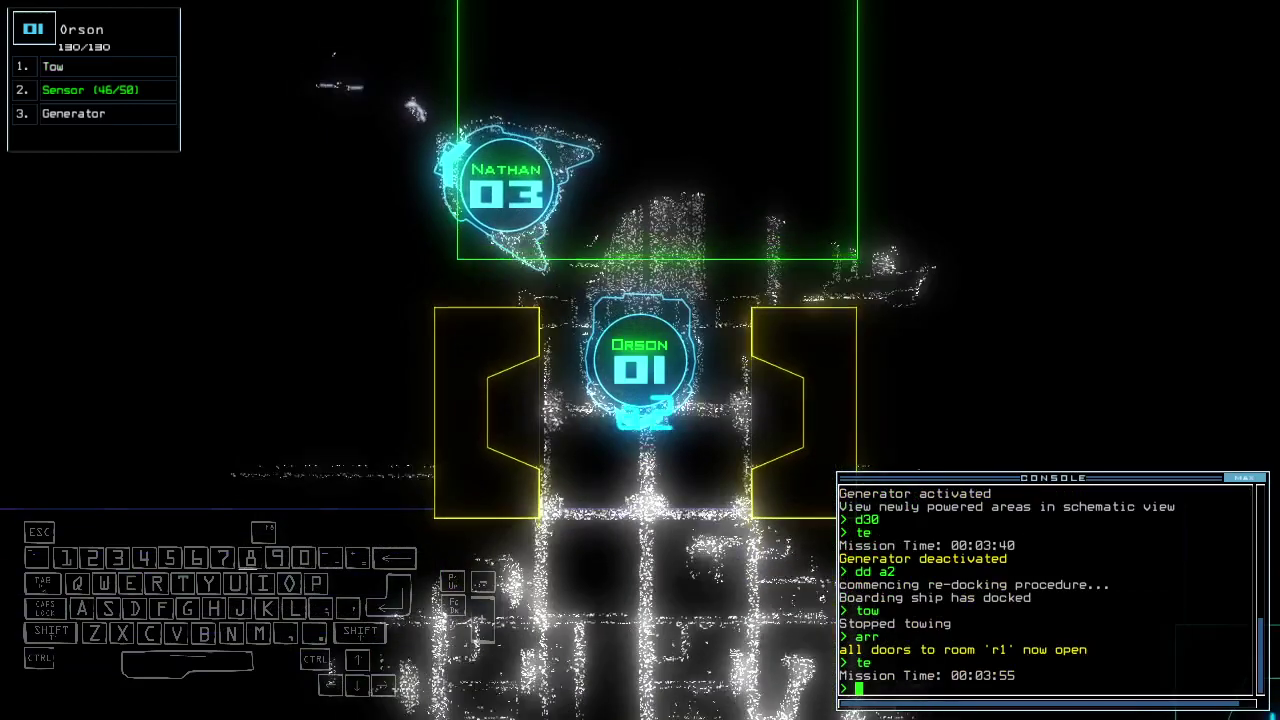
pyautogui.press('space')
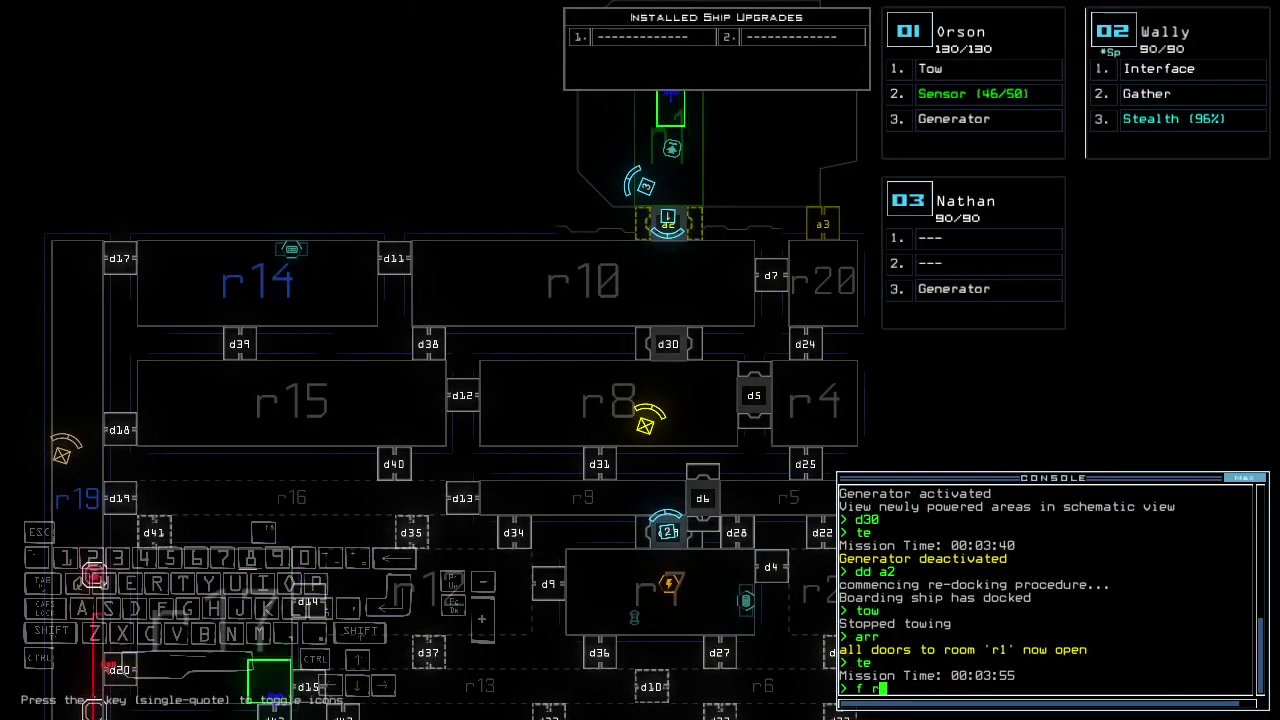
pyautogui.press('2')
pyautogui.write('20')
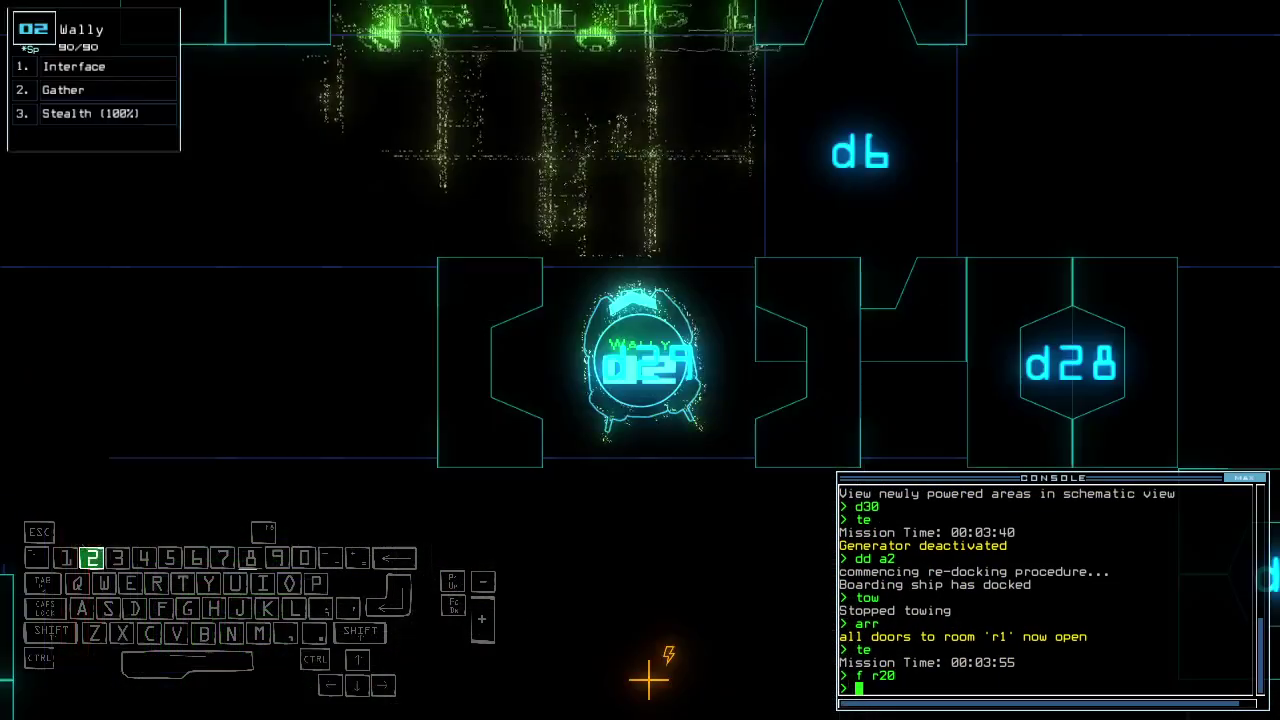
pyautogui.press('space')
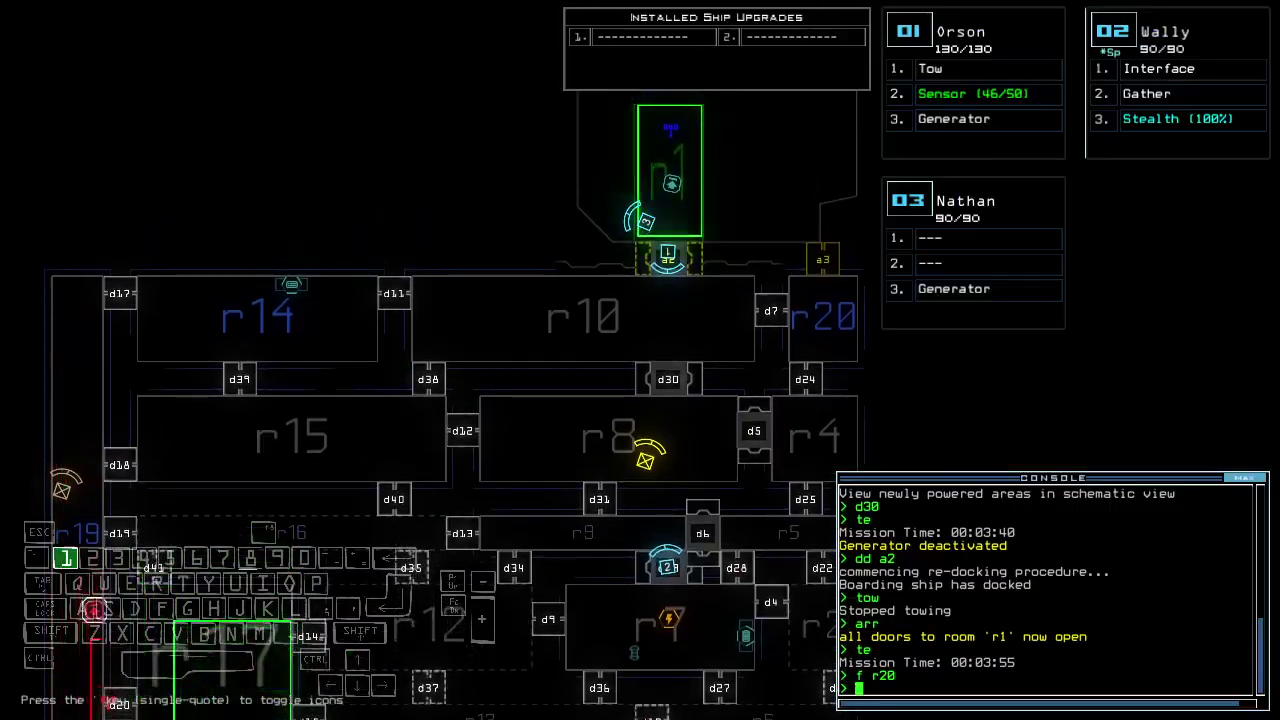
pyautogui.write('1te')
# - Have drone 1 tow the disabled drone Zach and repair its communication
pyautogui.press('Return')
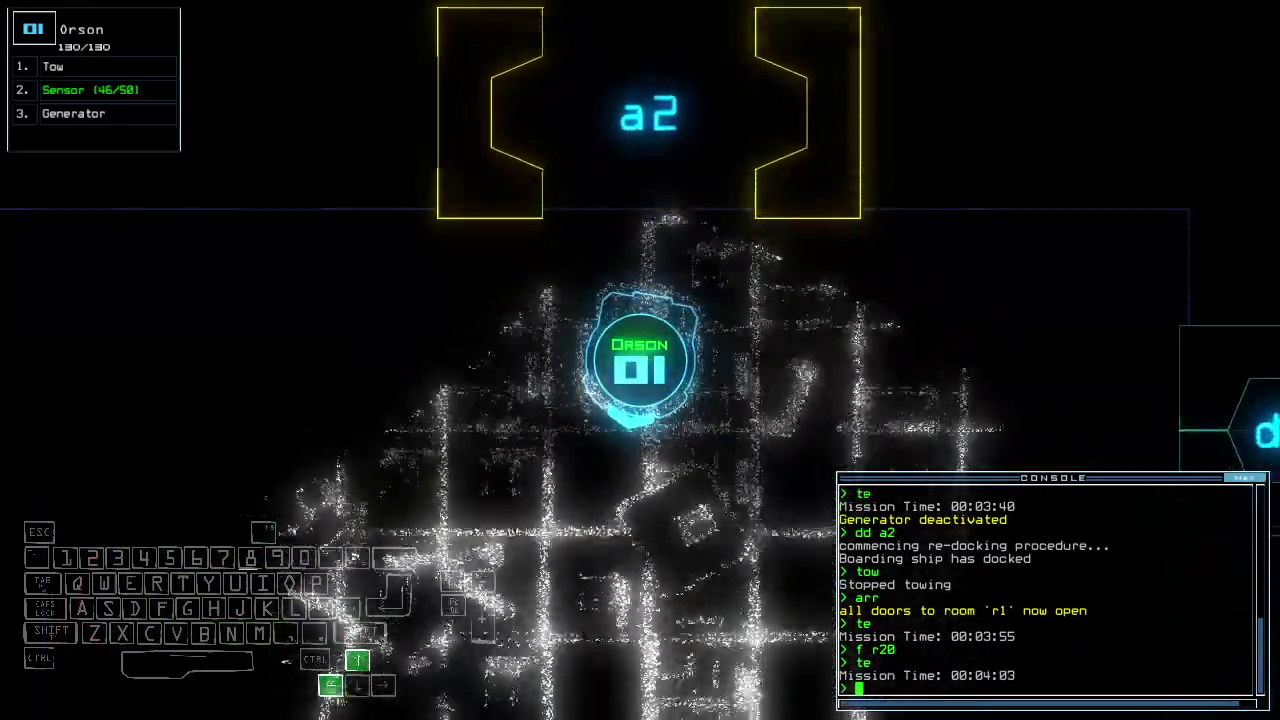
pyautogui.press('Up')
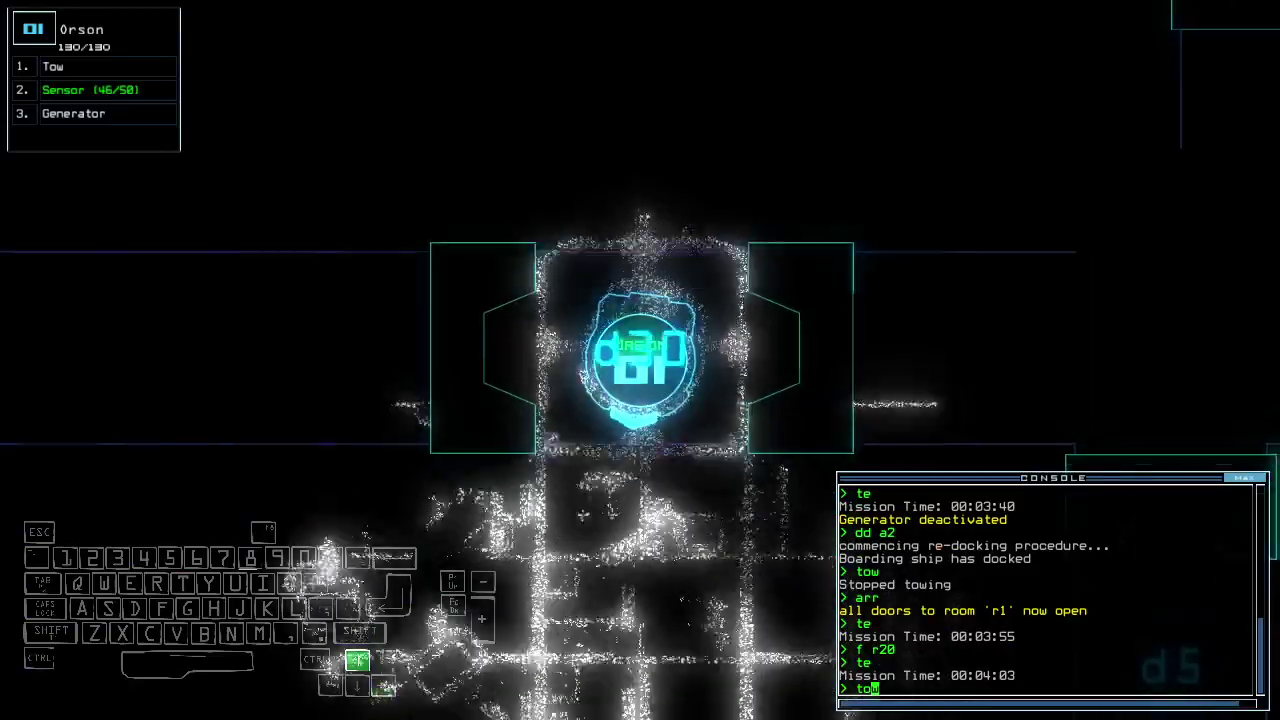
pyautogui.write('w')
pyautogui.press('Return')
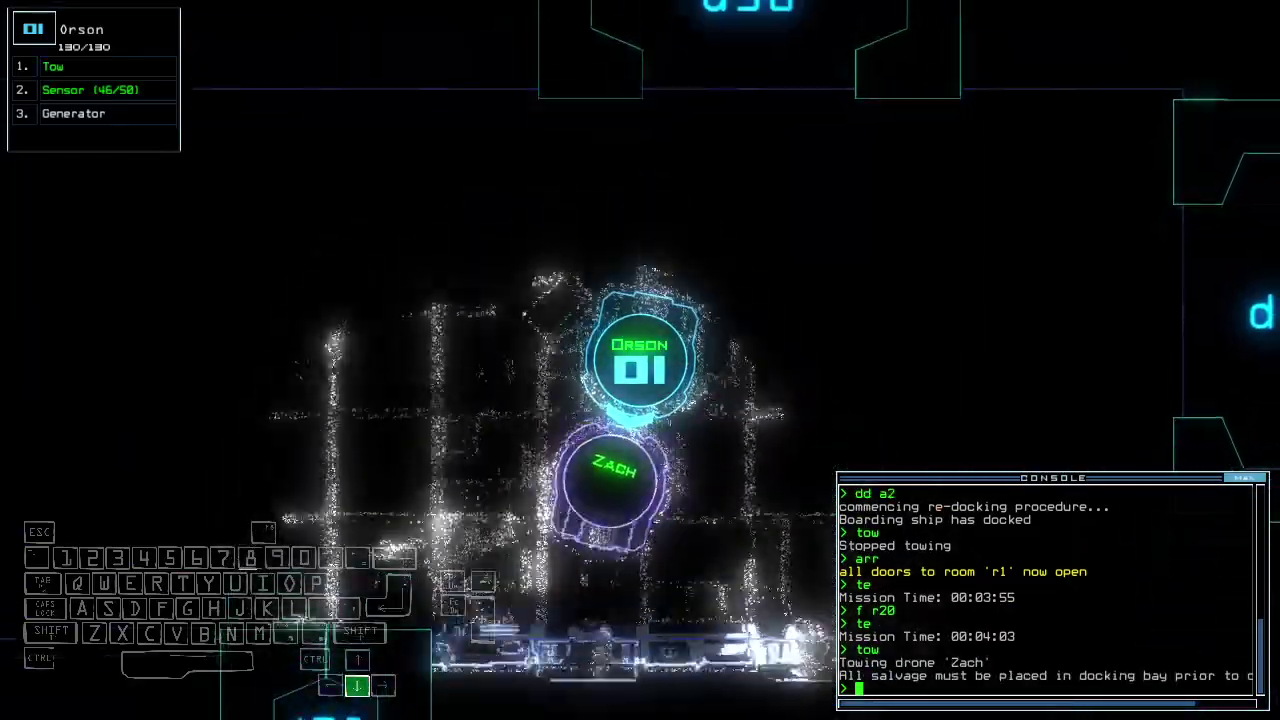
pyautogui.press('Down')
pyautogui.press('Down')
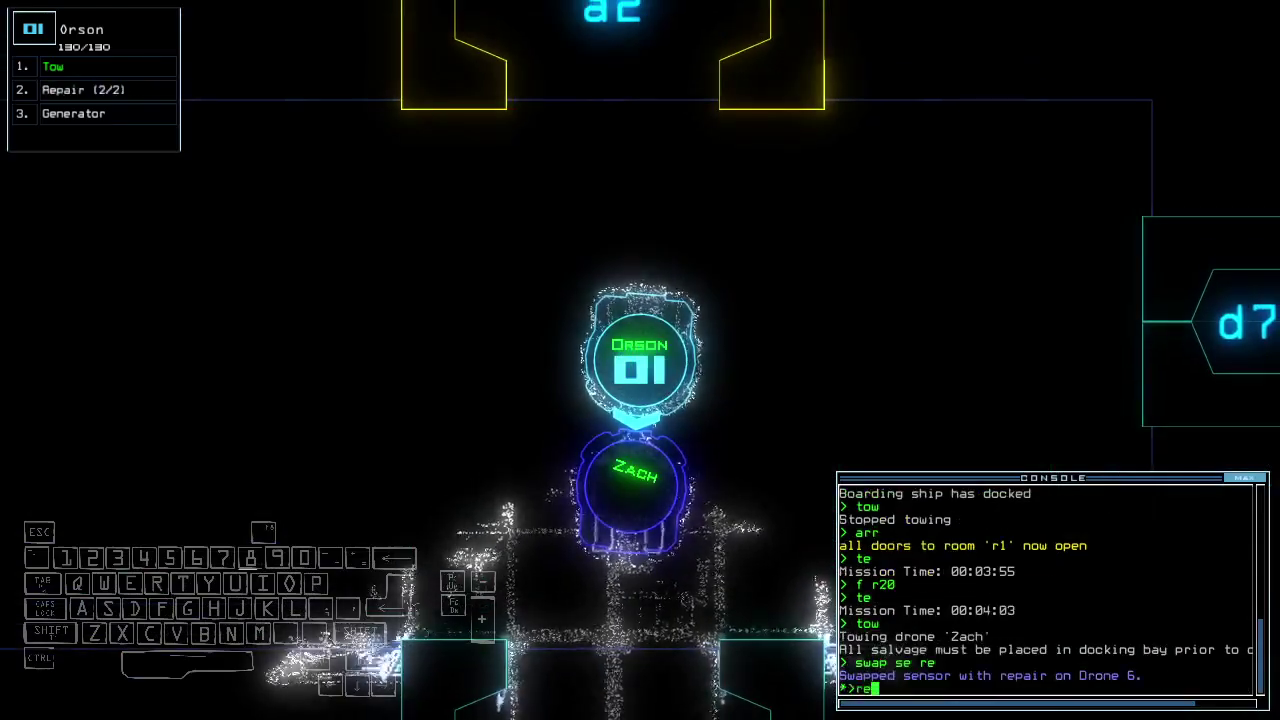
pyautogui.write('pair')
pyautogui.press('Return')
# - Haul Zach toward the ship, seal room r1 and start re-docking at airlock a1
pyautogui.press('Down')
pyautogui.press('Down')
pyautogui.press('Down')
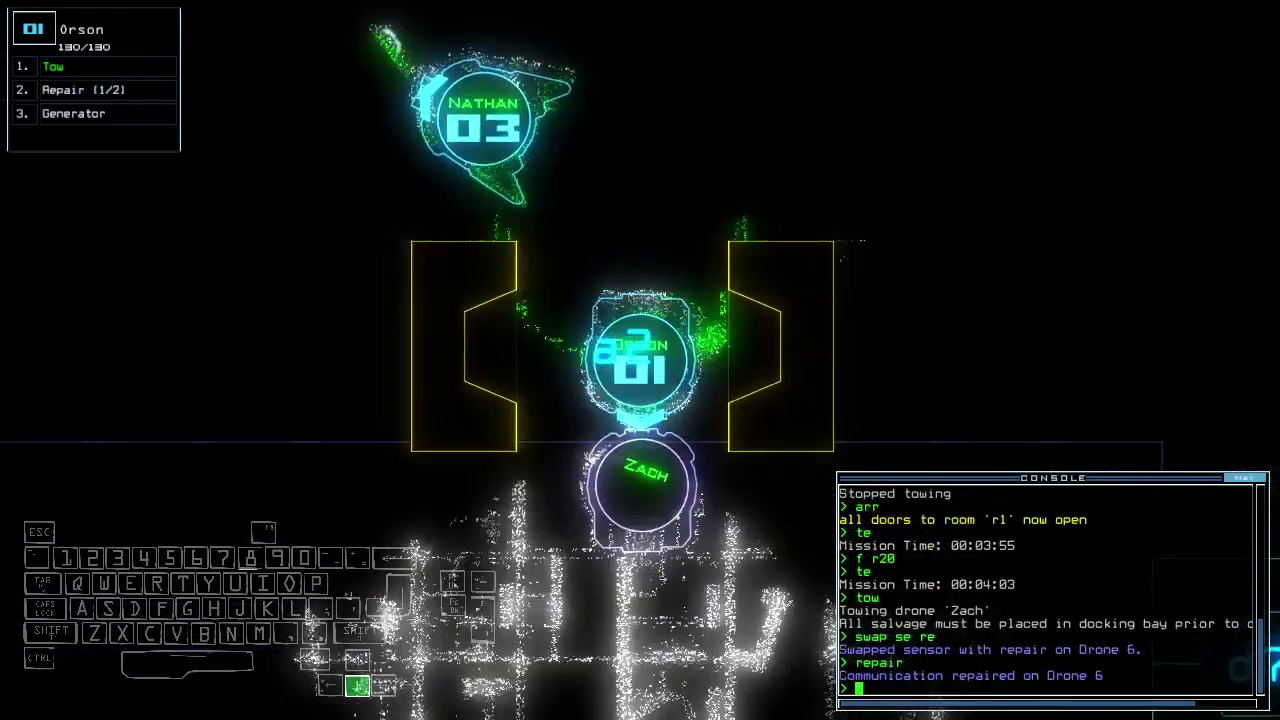
pyautogui.press('Down')
pyautogui.press('Down')
pyautogui.write('ra')
pyautogui.press('Return')
pyautogui.press('Down')
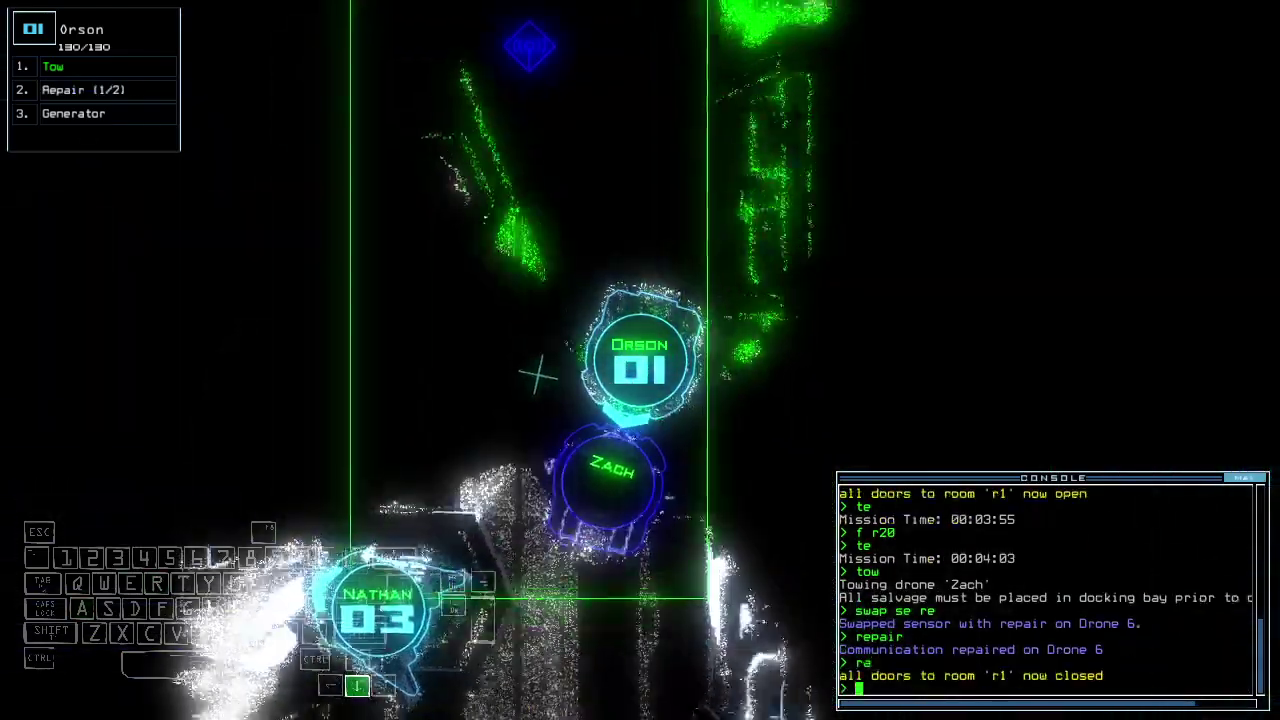
pyautogui.press('space')
pyautogui.press('Up')
pyautogui.press('Up')
pyautogui.press('Up')
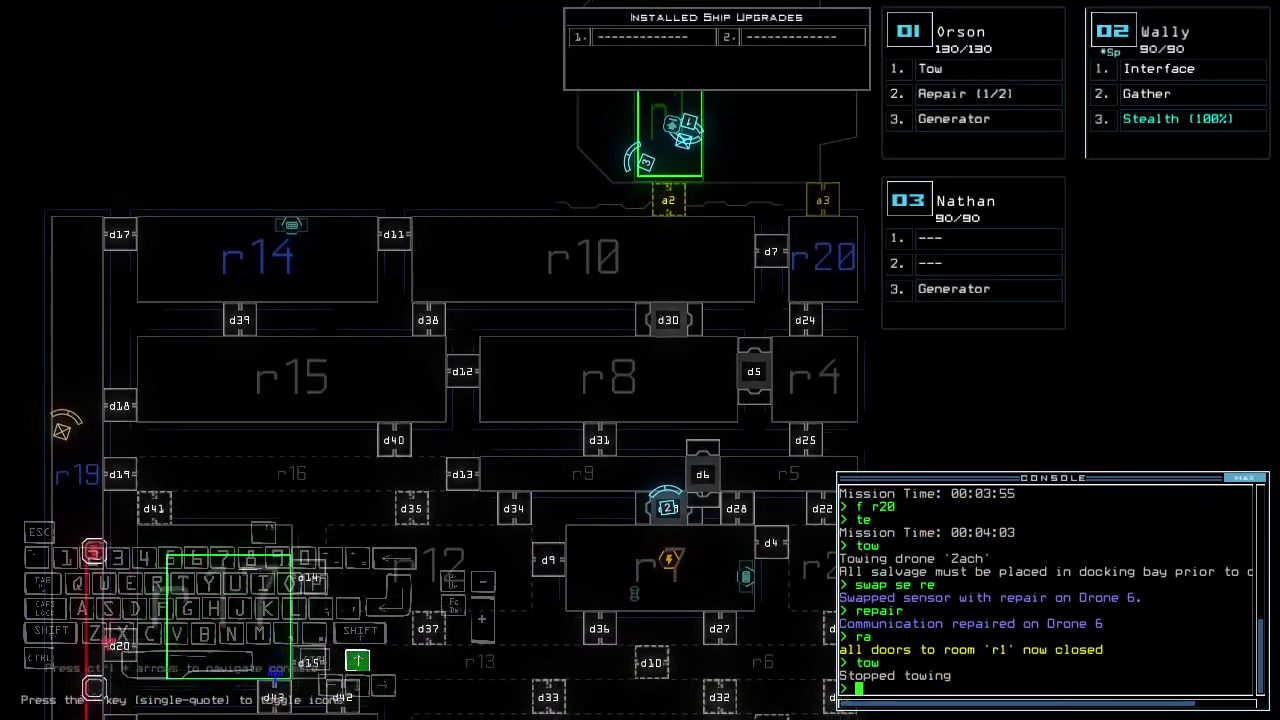
pyautogui.write('1')
pyautogui.press('Return')
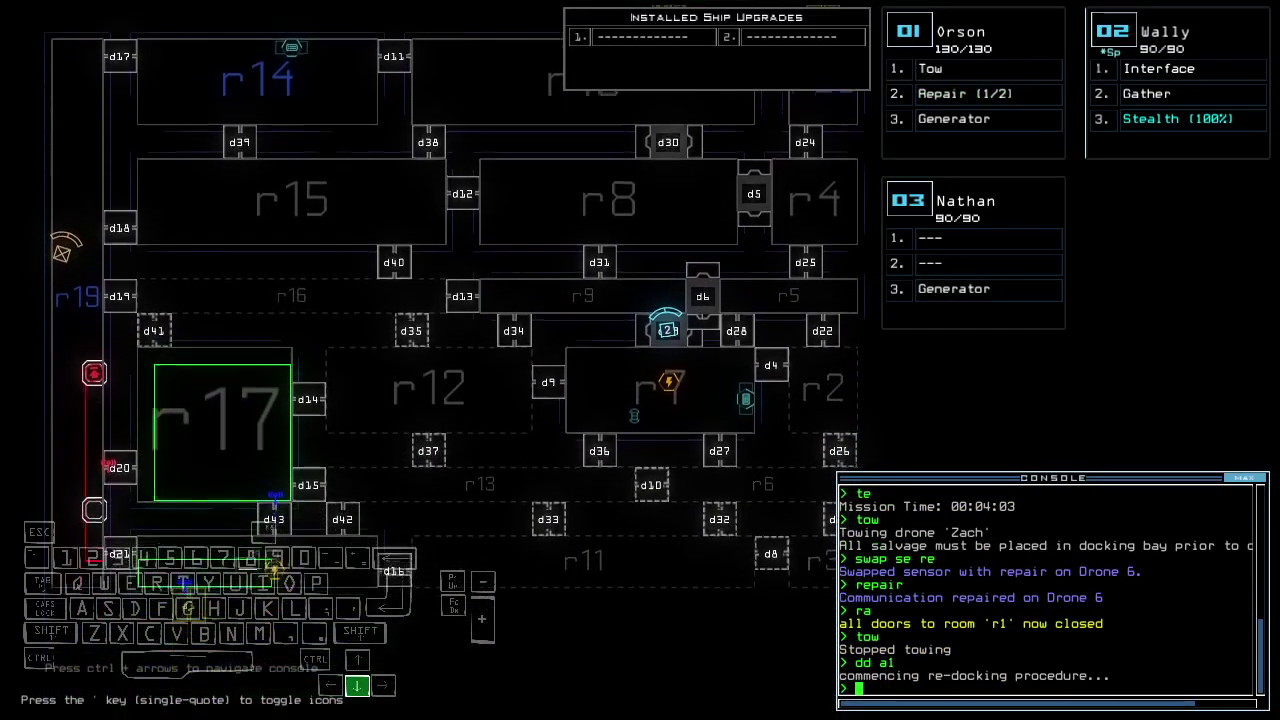
# - Finish docking at a1, then open and re-close room r1's doors
pyautogui.press('Down')
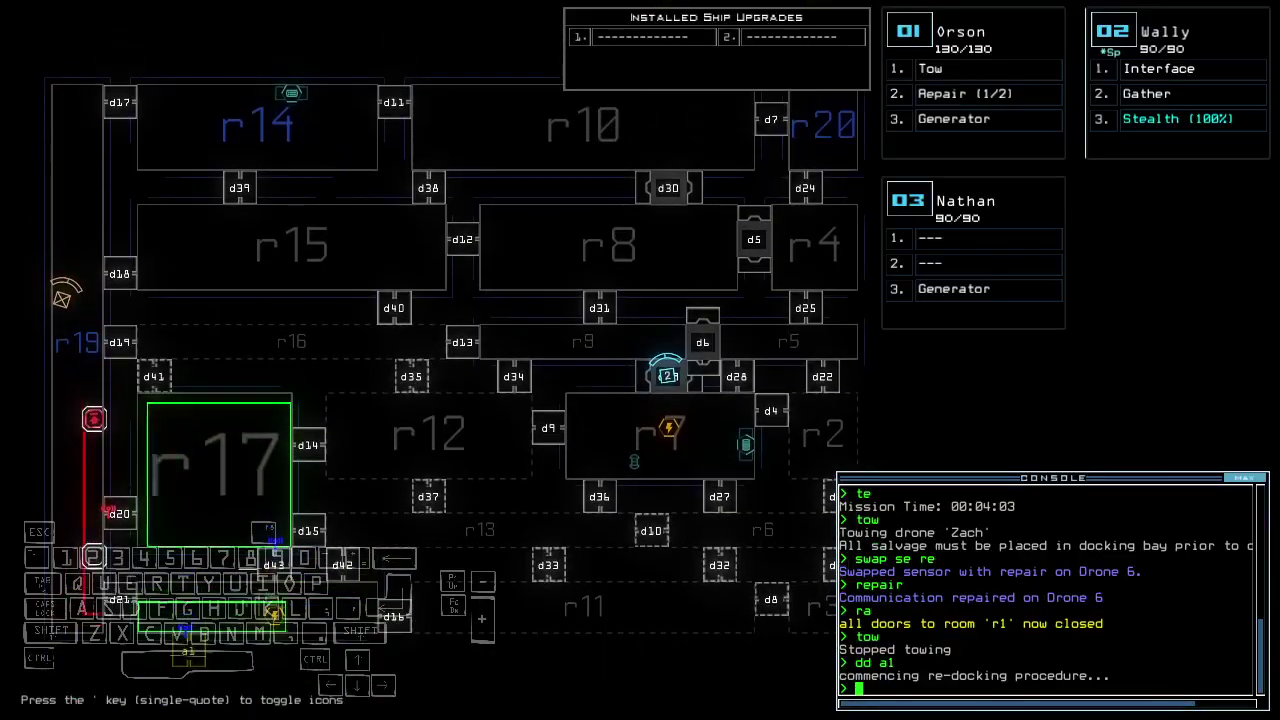
pyautogui.write('rr')
pyautogui.press('Return')
pyautogui.press('space')
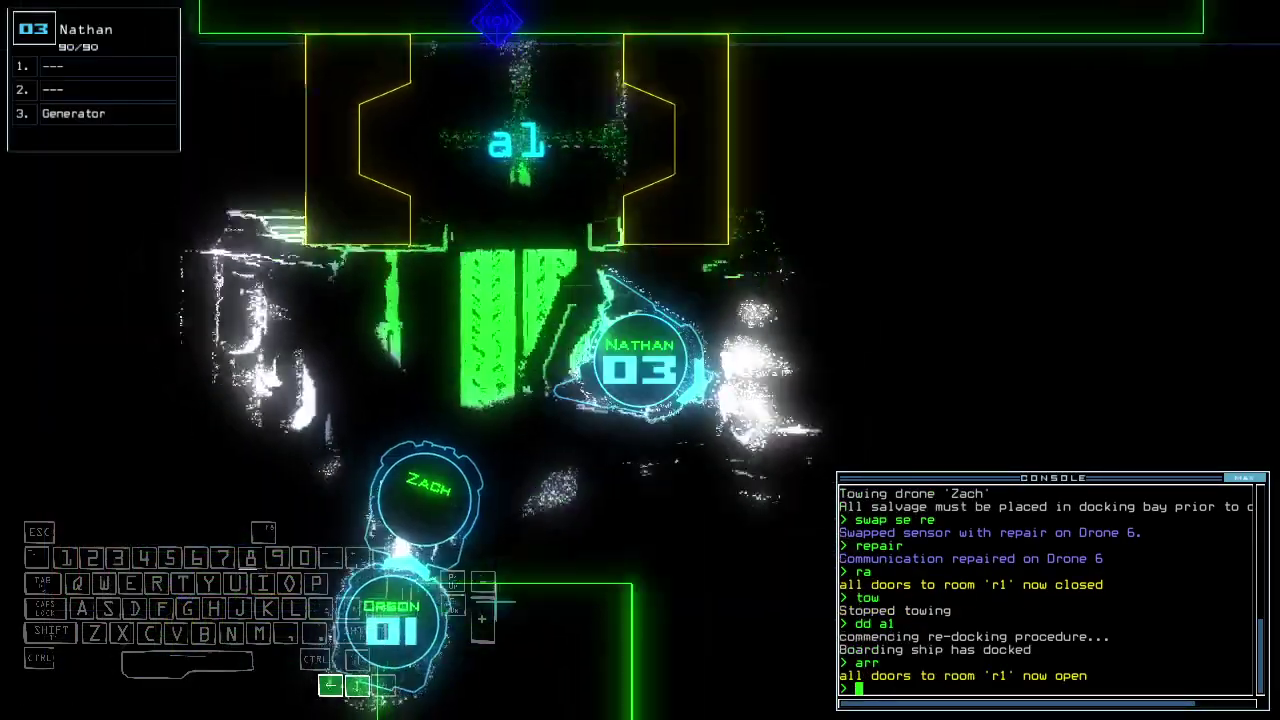
pyautogui.write('ra')
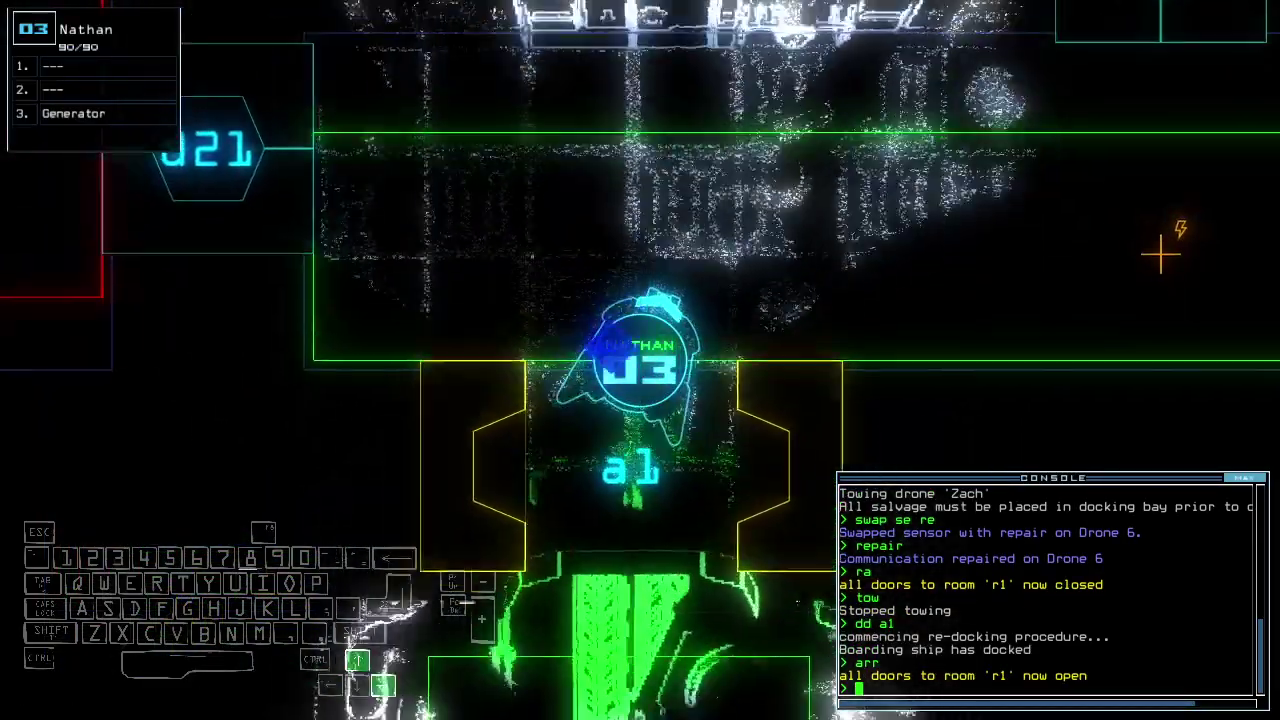
pyautogui.press('Return')
pyautogui.write('ge')
# - Activate the generator and close the three doors around drone 2
pyautogui.press('Return')
pyautogui.press('2')
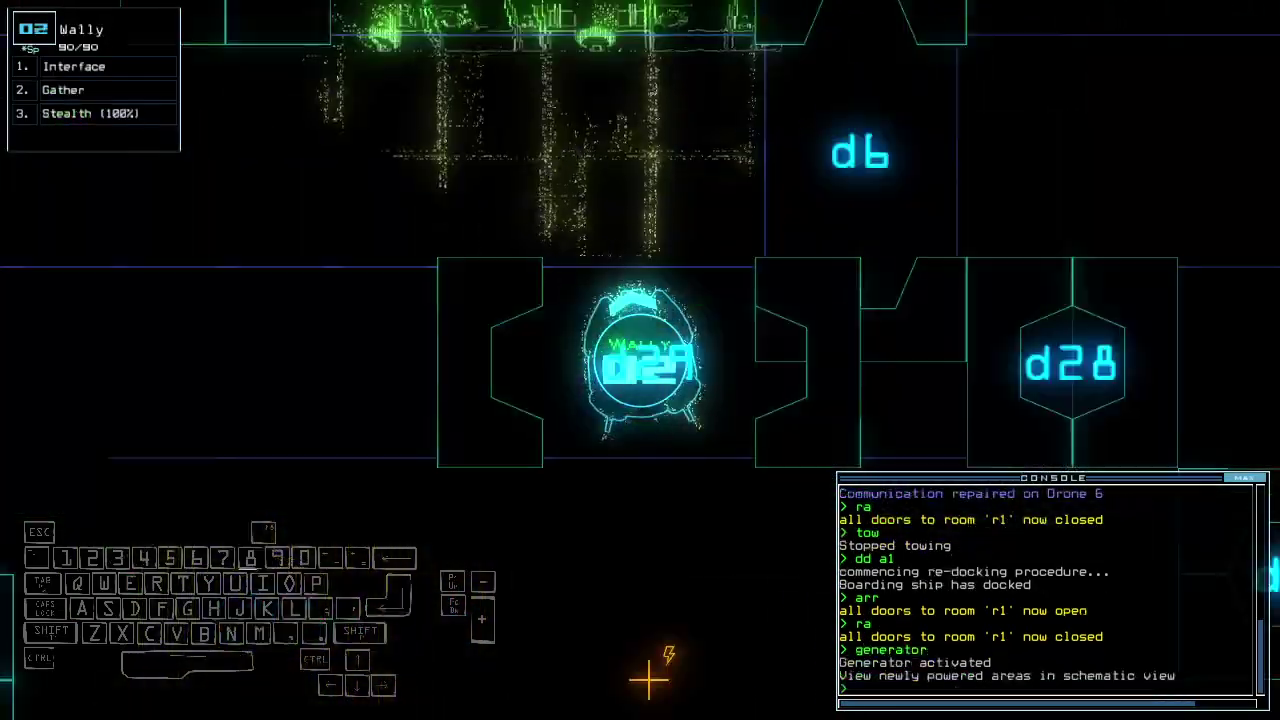
pyautogui.press('space')
pyautogui.press('space')
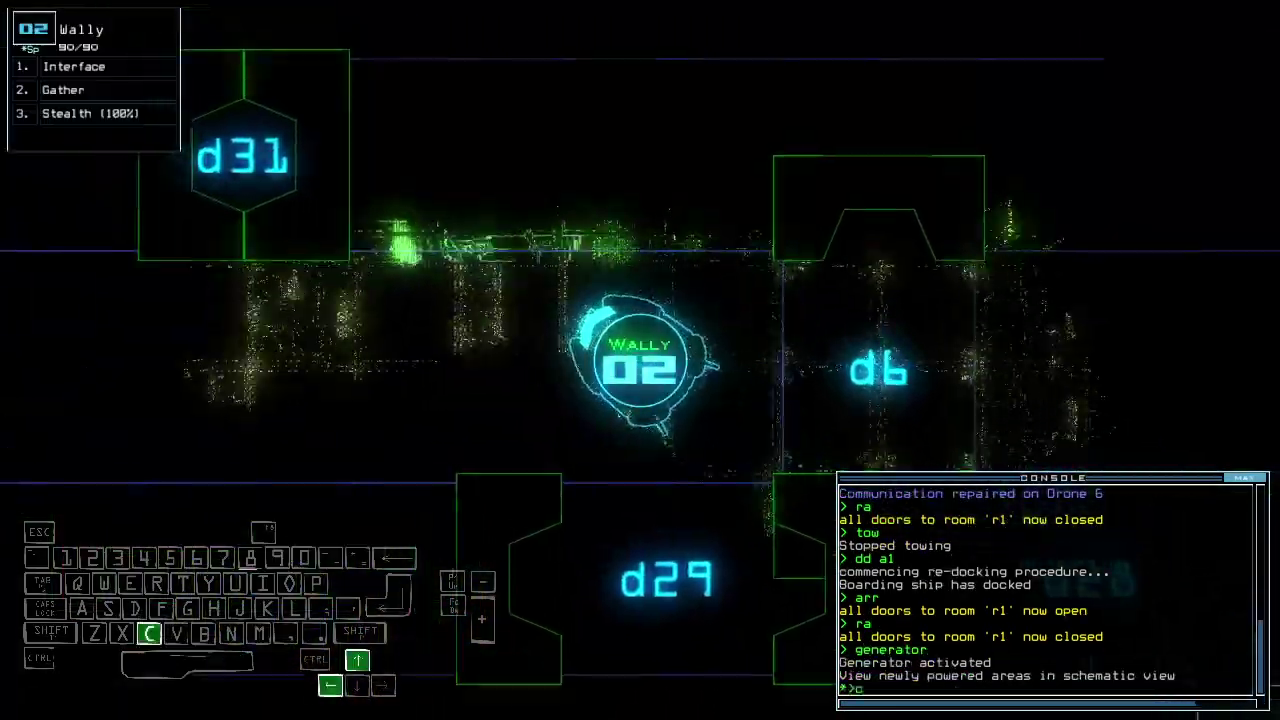
pyautogui.write('cccc')
pyautogui.press('Return')
pyautogui.write('st;d13')
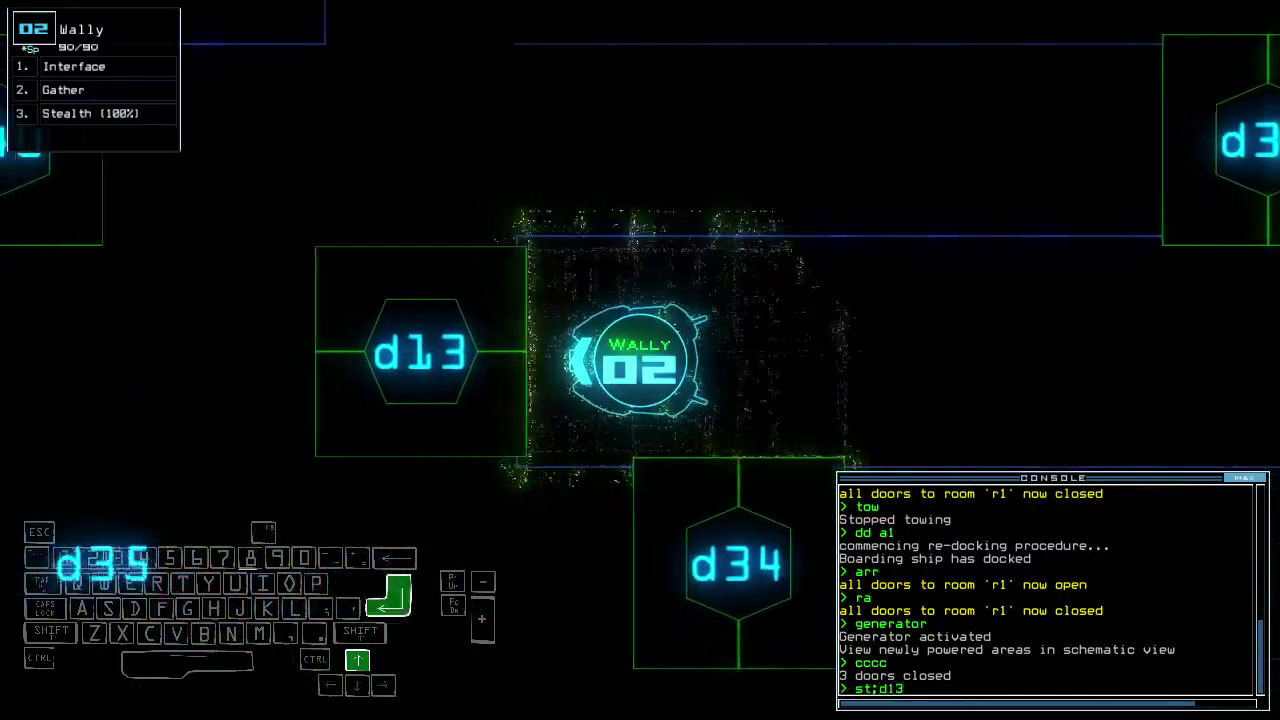
# - Cloak drone 2 to door d13, close the nearby door, uncloak and gather scrap
pyautogui.press('Return')
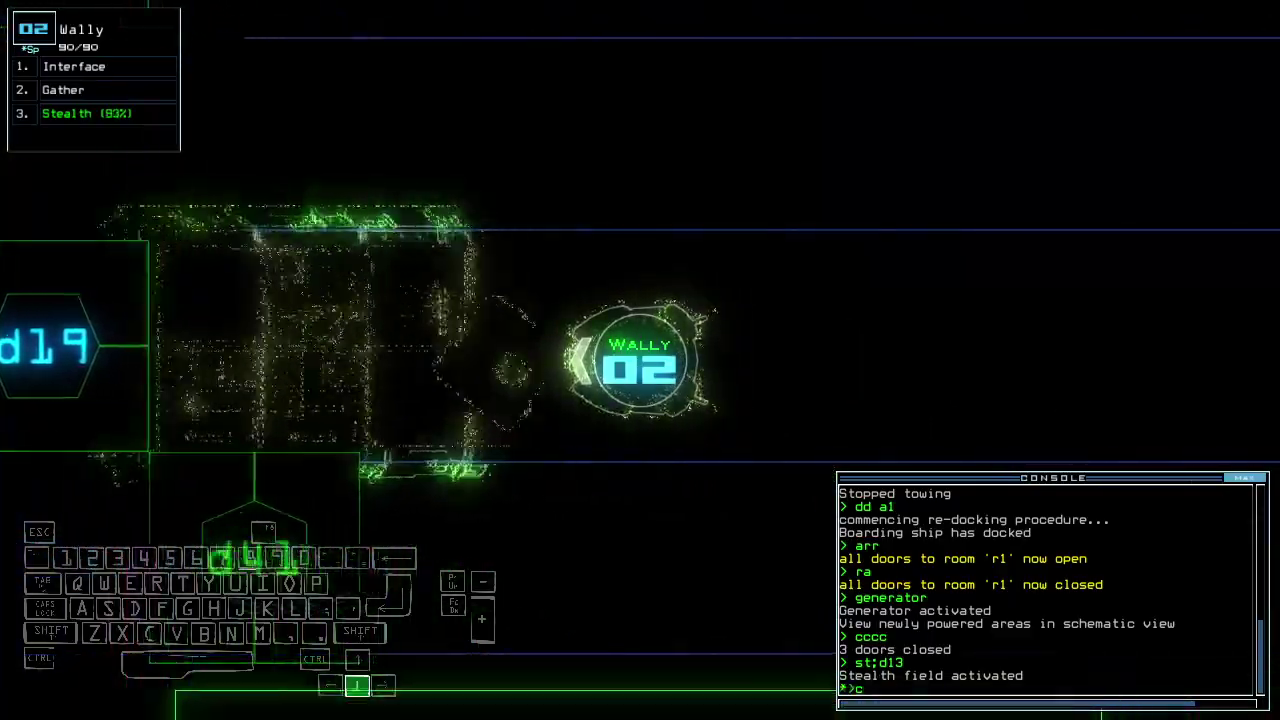
pyautogui.write('ccc')
pyautogui.press('Return')
pyautogui.write('st')
pyautogui.press('Return')
pyautogui.write('g')
pyautogui.press('Return')
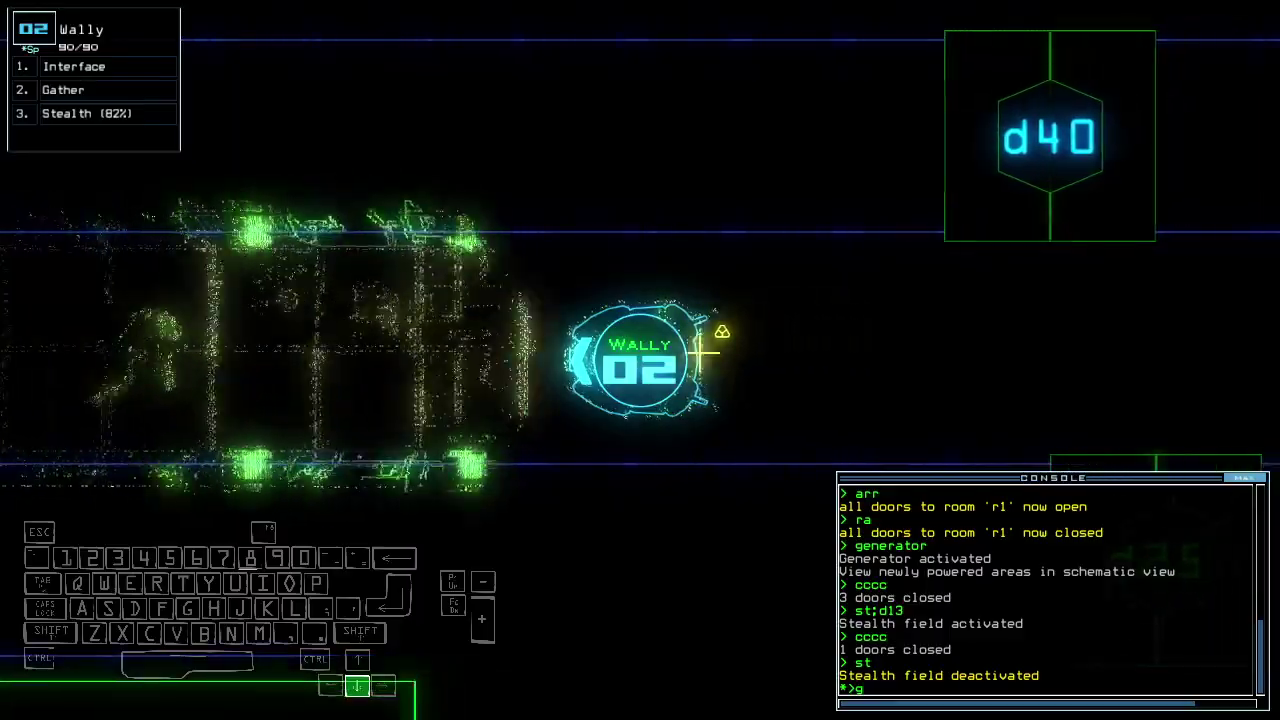
pyautogui.write('st;d35')
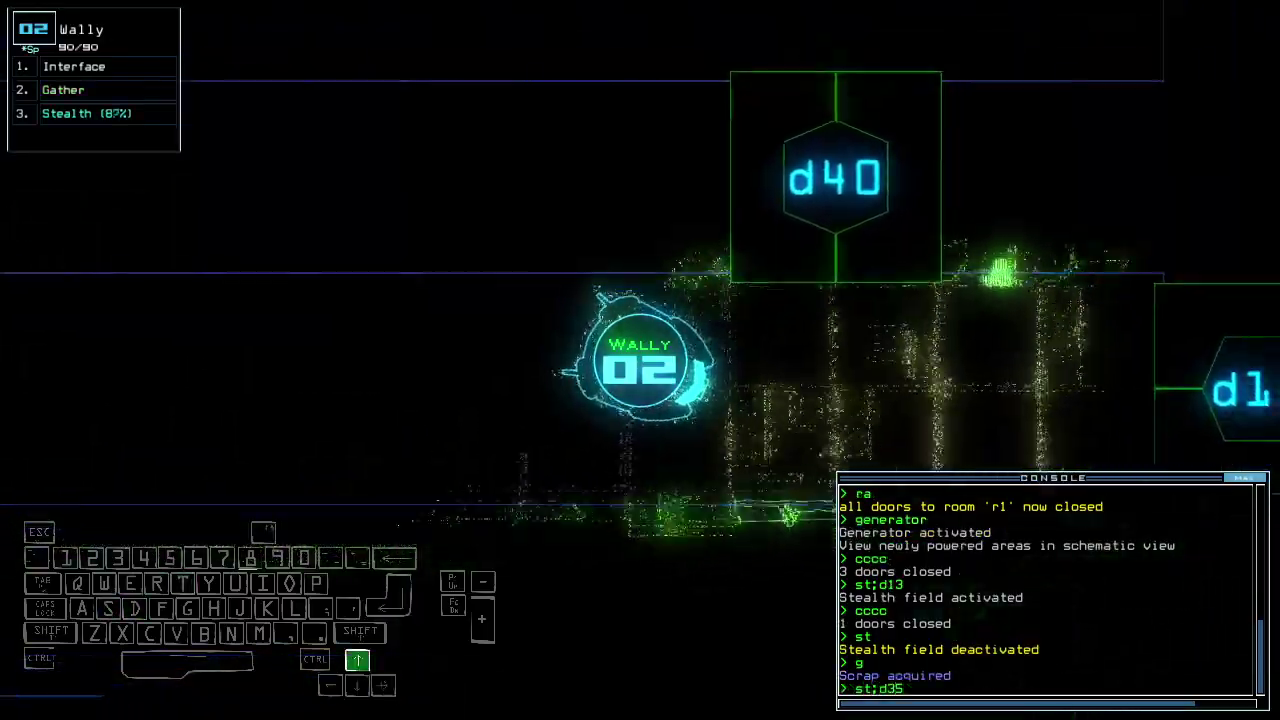
# - Cloak drone 2 and steer it through the rooms toward door d35
pyautogui.press('Return')
pyautogui.press('Up')
pyautogui.press('Right')
pyautogui.press('Up')
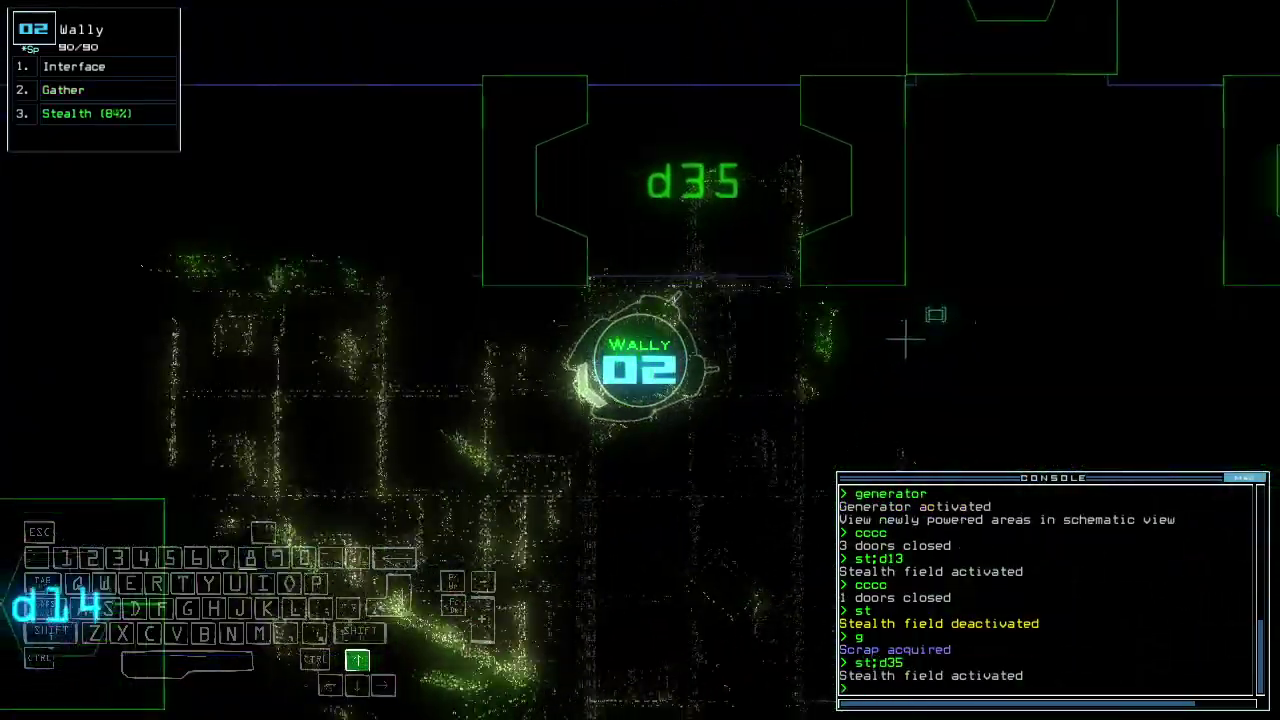
pyautogui.press('Right')
pyautogui.press('Left')
pyautogui.press('Up')
pyautogui.press('Left')
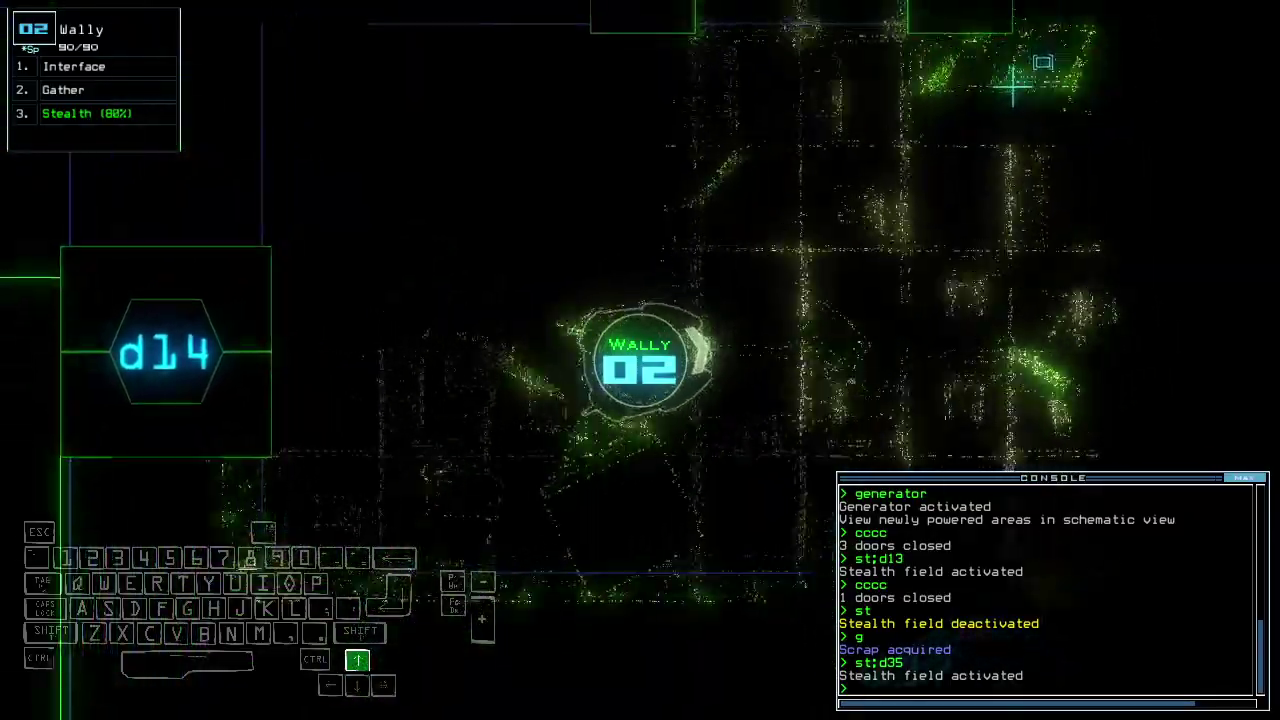
pyautogui.press('Up')
pyautogui.press('Right')
pyautogui.press('space')
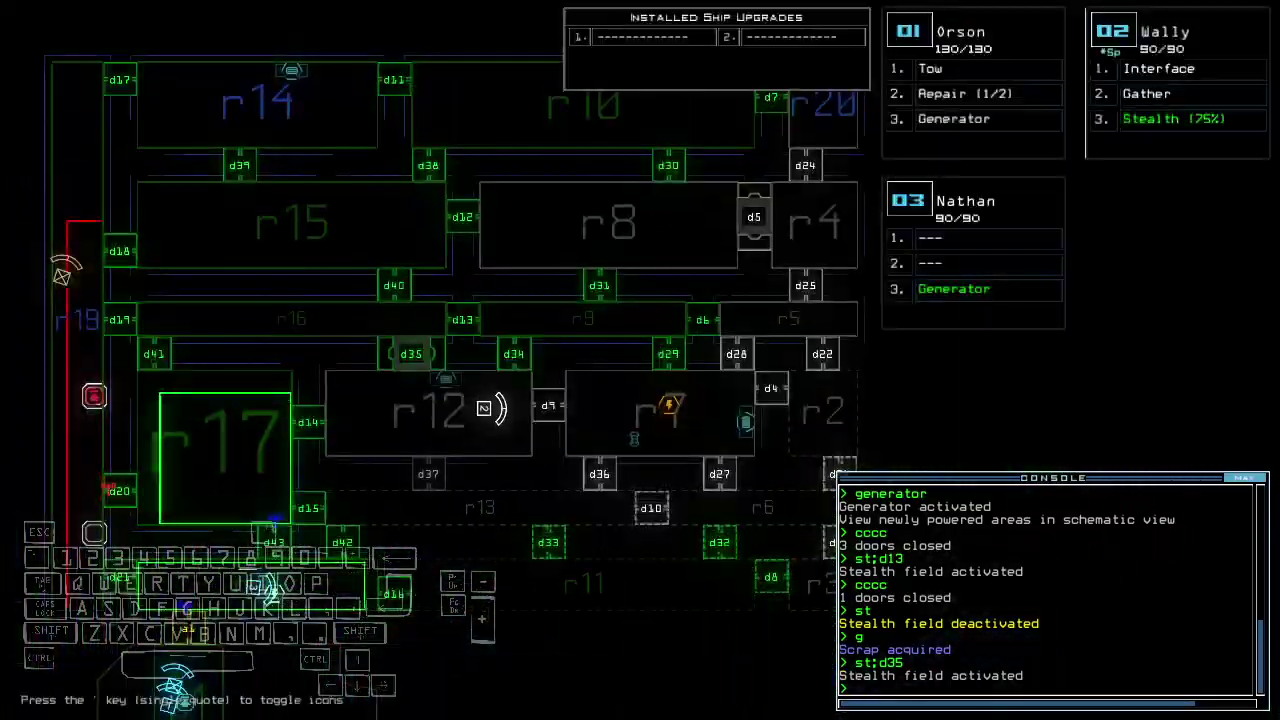
pyautogui.press('space')
pyautogui.press('Up')
pyautogui.press('Left')
pyautogui.write('st')
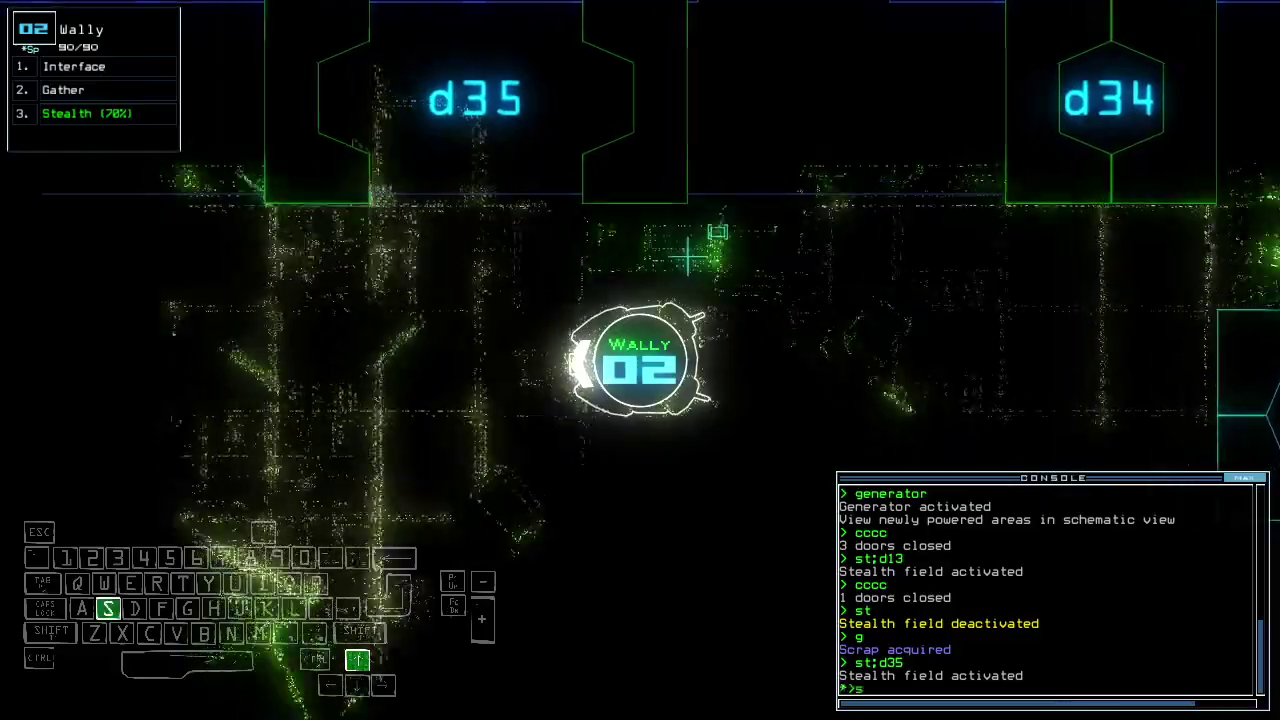
# - Uncloak drone 2, close nearby doors and move it via d14 to d43
pyautogui.press('Return')
pyautogui.write('cccc')
pyautogui.press('Return')
pyautogui.press('Up')
pyautogui.press('Left')
pyautogui.write('d1')
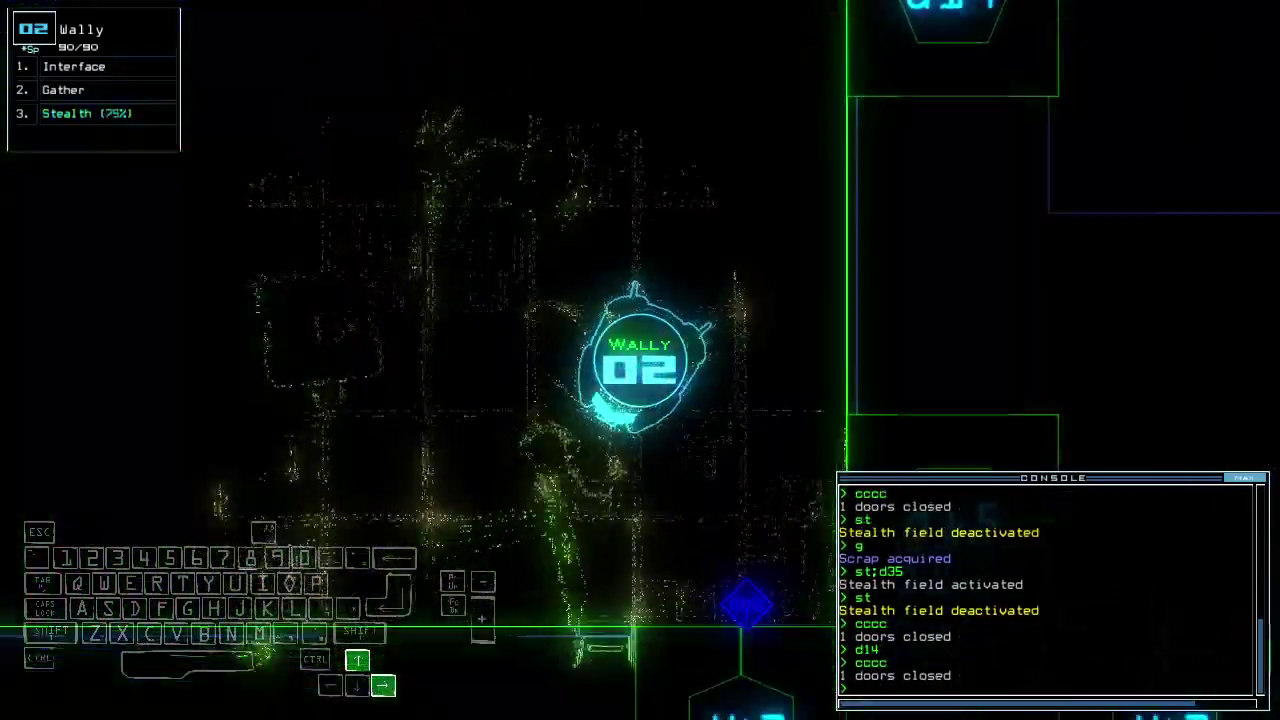
pyautogui.press('space')
pyautogui.write('d43')
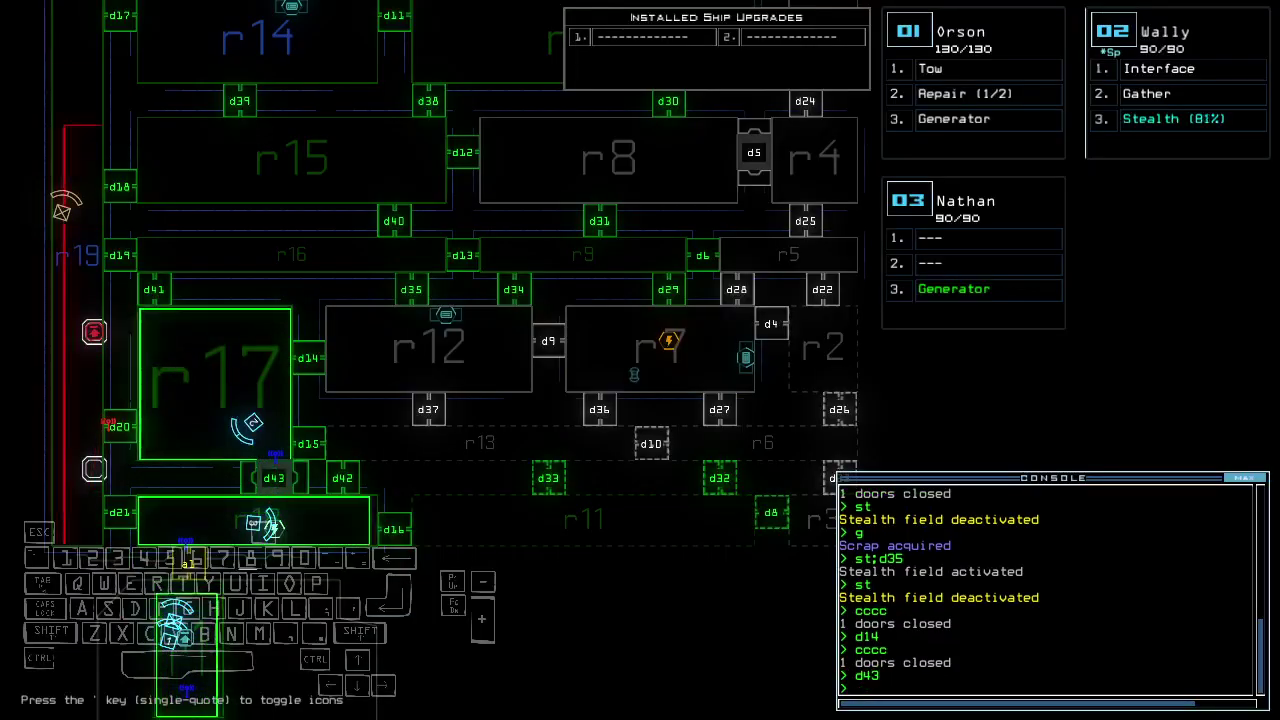
pyautogui.press('space')
pyautogui.press('Left')
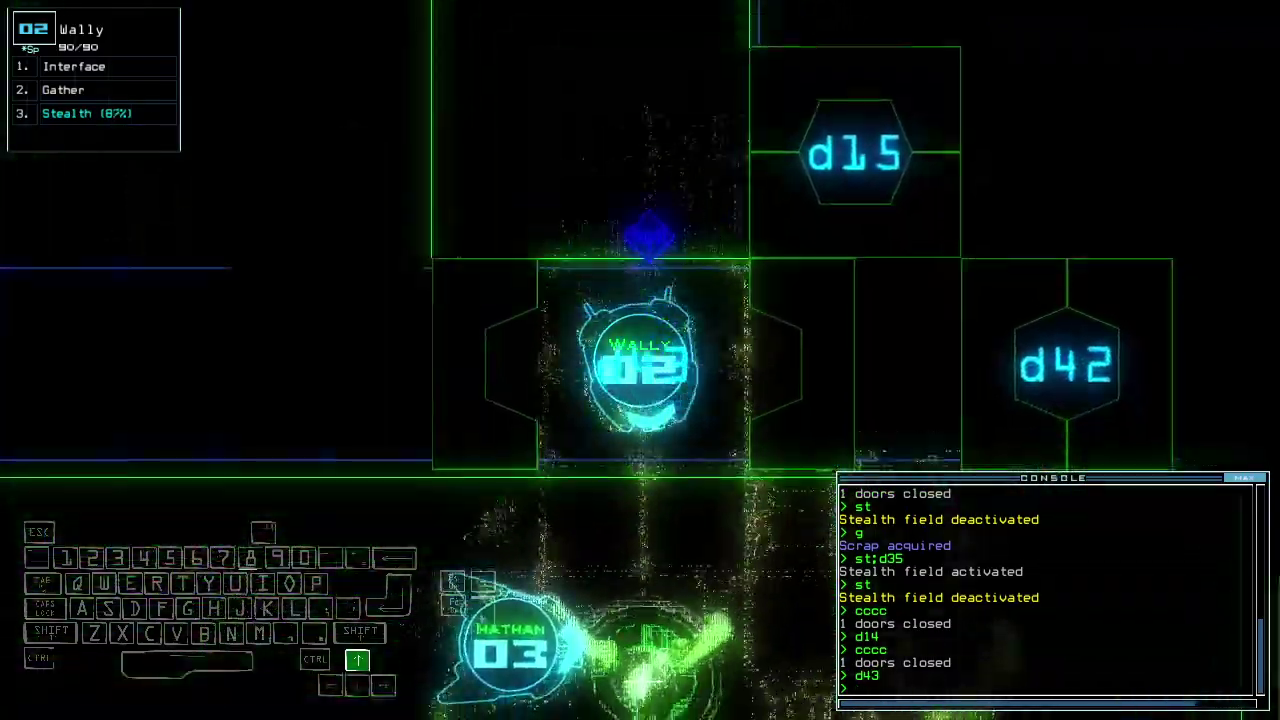
pyautogui.write('swap ')
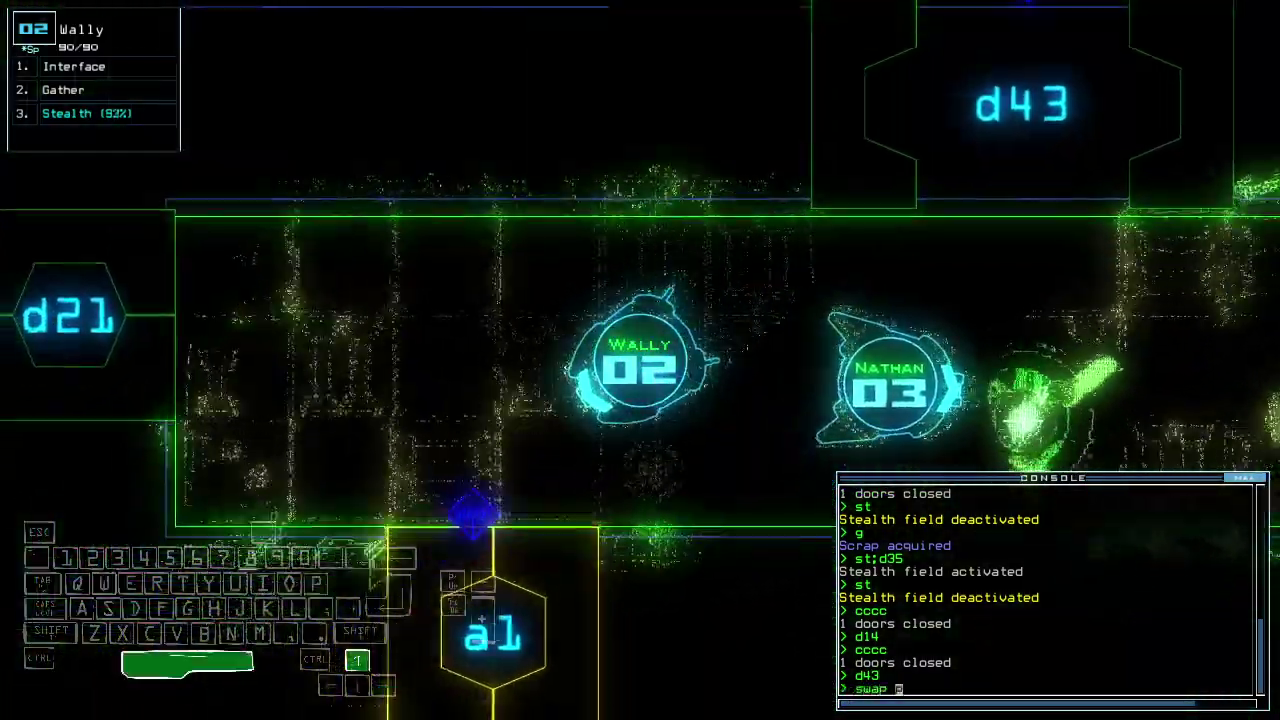
pyautogui.write('a1')
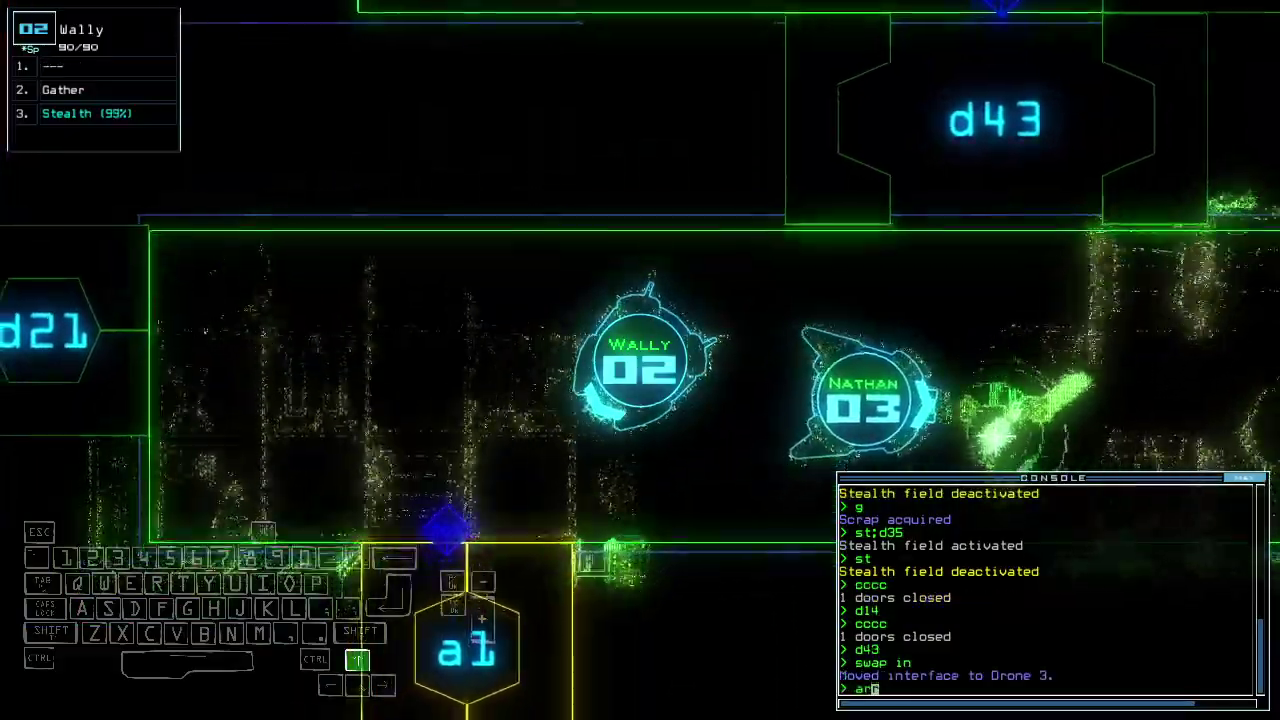
# - Move the interface to Nathan and a sensor to Wally, seal r1, check mission time
pyautogui.press('Return')
pyautogui.write('swap se')
pyautogui.press('Return')
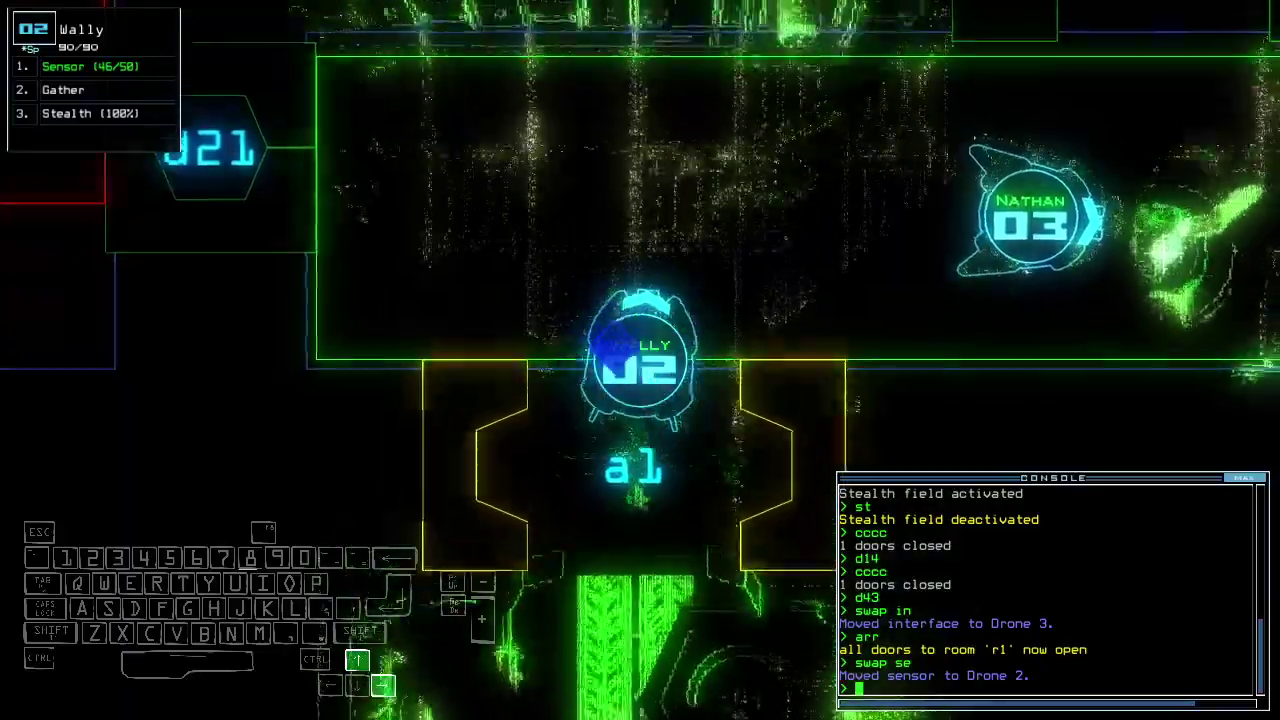
pyautogui.write('ra')
pyautogui.press('Return')
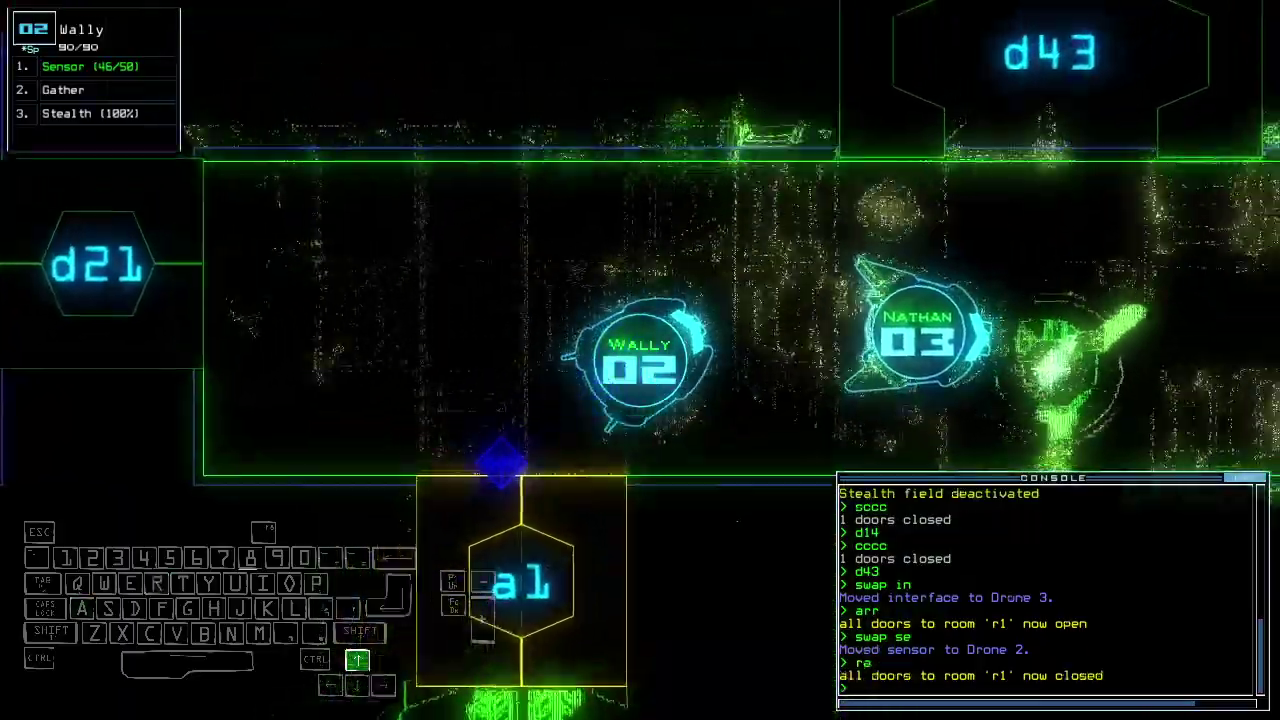
pyautogui.write('te')
pyautogui.press('Return')
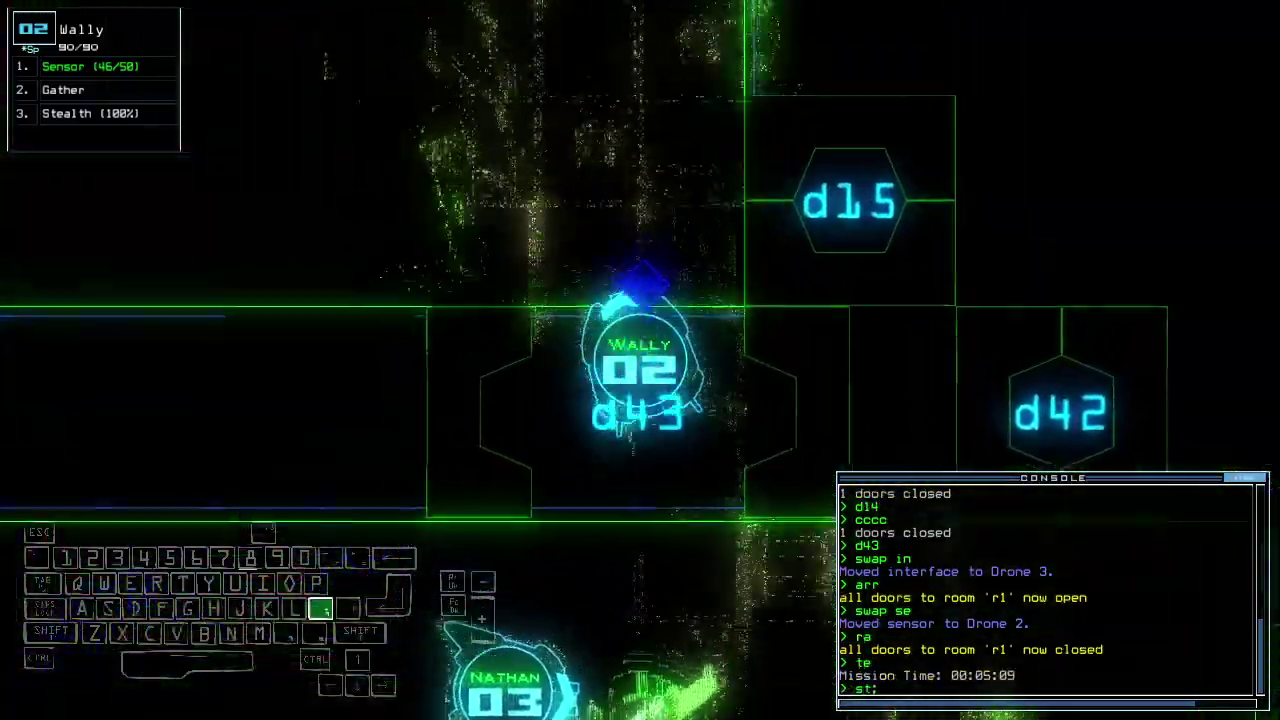
pyautogui.write('st;d15')
# - Cloak Wally to door d15, close nearby doors and gather the scrap
pyautogui.press('Return')
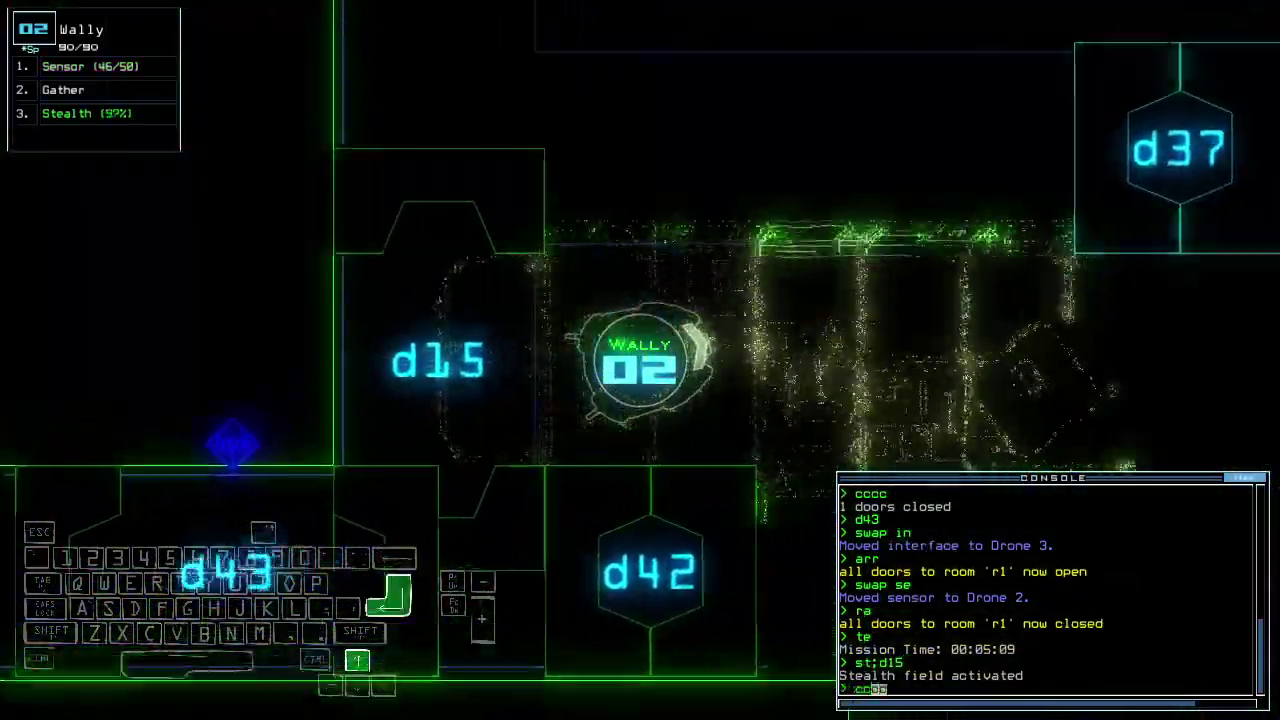
pyautogui.write('cccc')
pyautogui.press('Return')
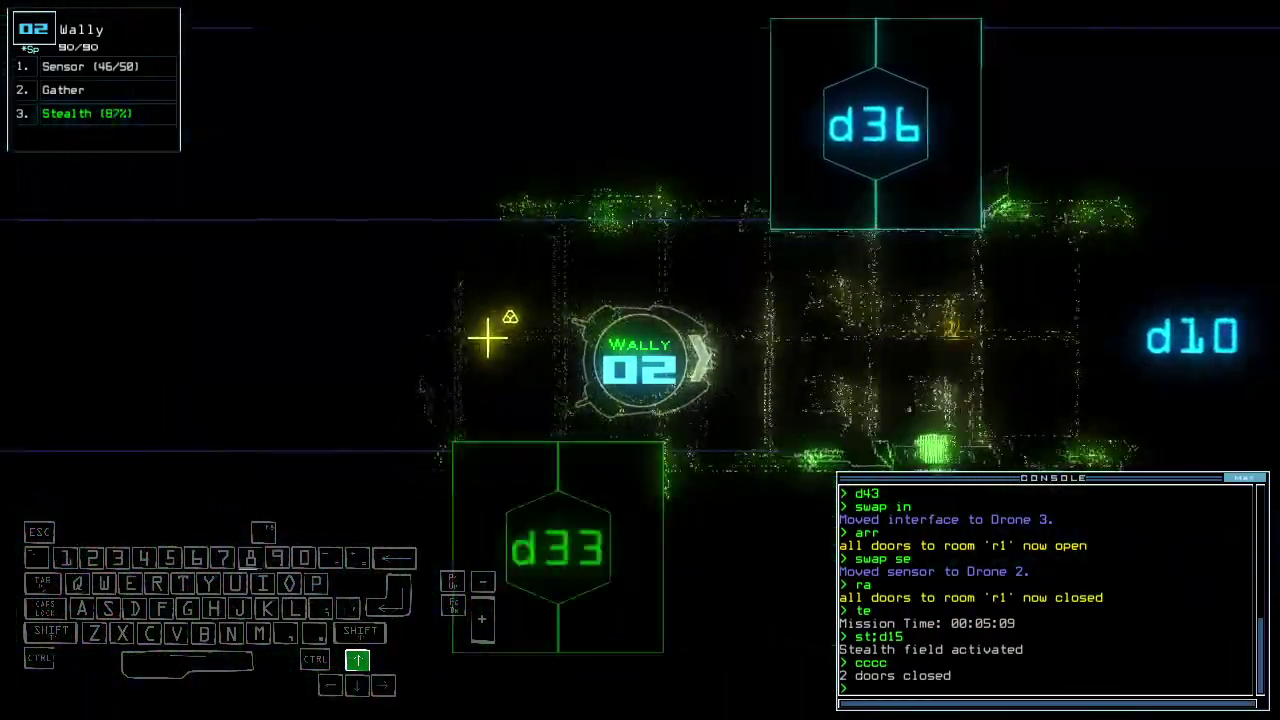
pyautogui.write('g')
pyautogui.press('Return')
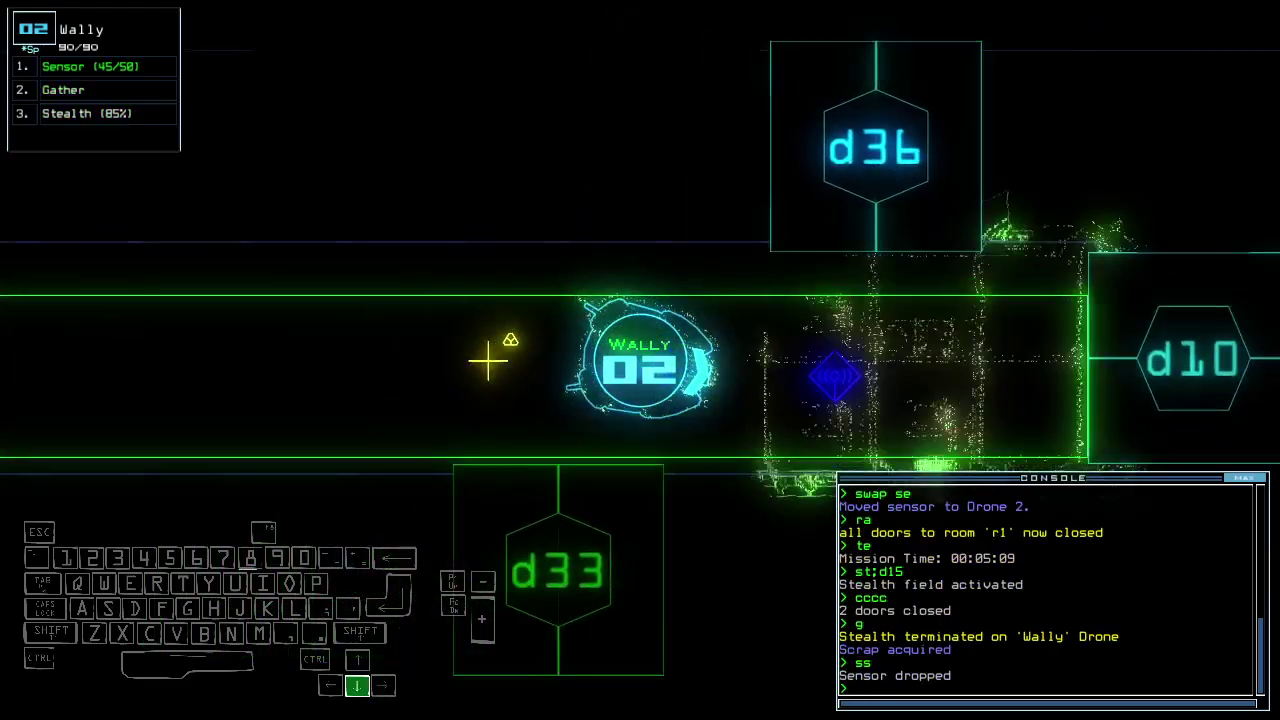
pyautogui.write('g')
pyautogui.press('Return')
# - Cloak Wally through door d33, steer around the room and drop a sensor
pyautogui.press('Tab')
pyautogui.press('Tab')
pyautogui.write('st;d33')
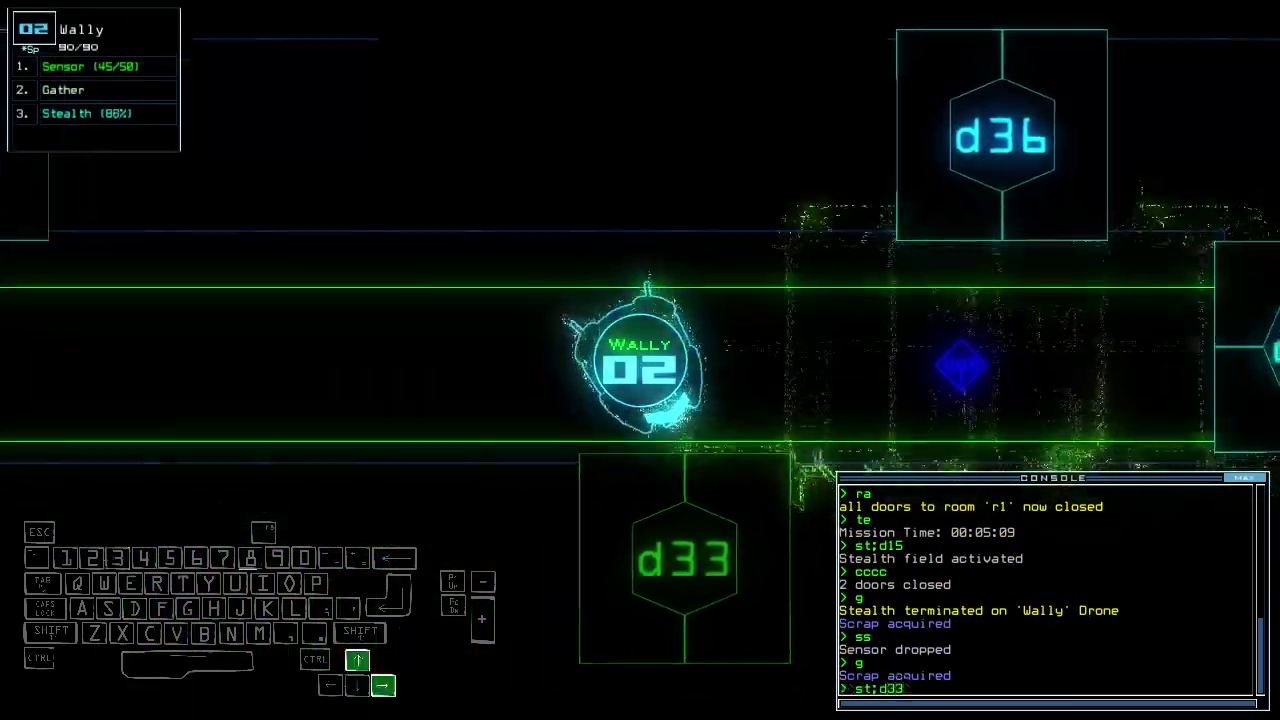
pyautogui.press('Return')
pyautogui.press('Down')
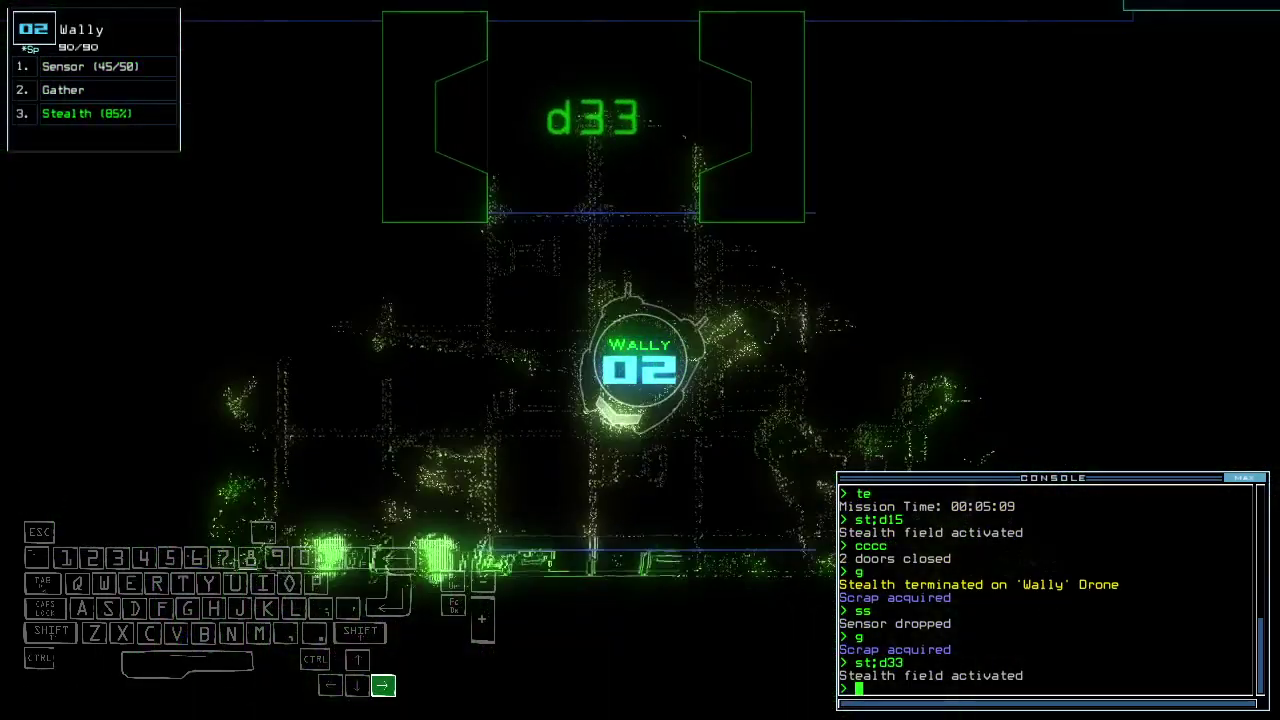
pyautogui.press('Down')
pyautogui.press('Left')
pyautogui.press('Left')
pyautogui.press('Left')
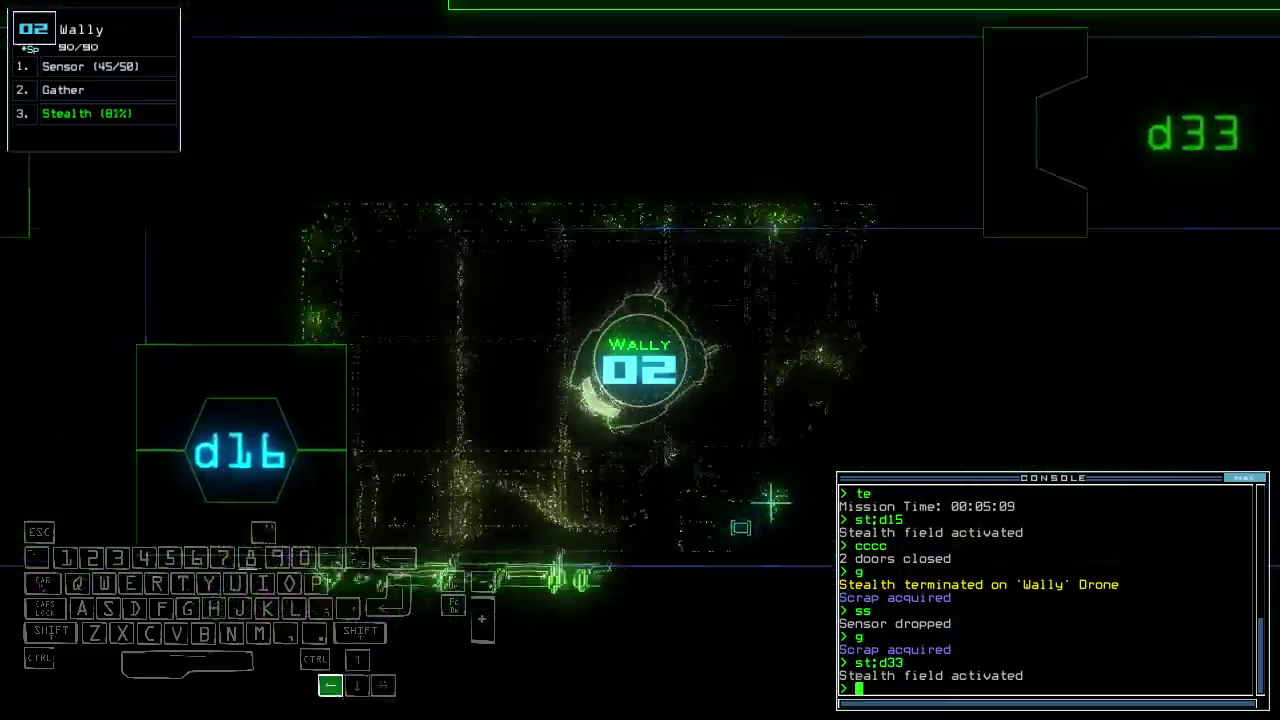
pyautogui.press('Right')
pyautogui.press('Up')
pyautogui.press('Up')
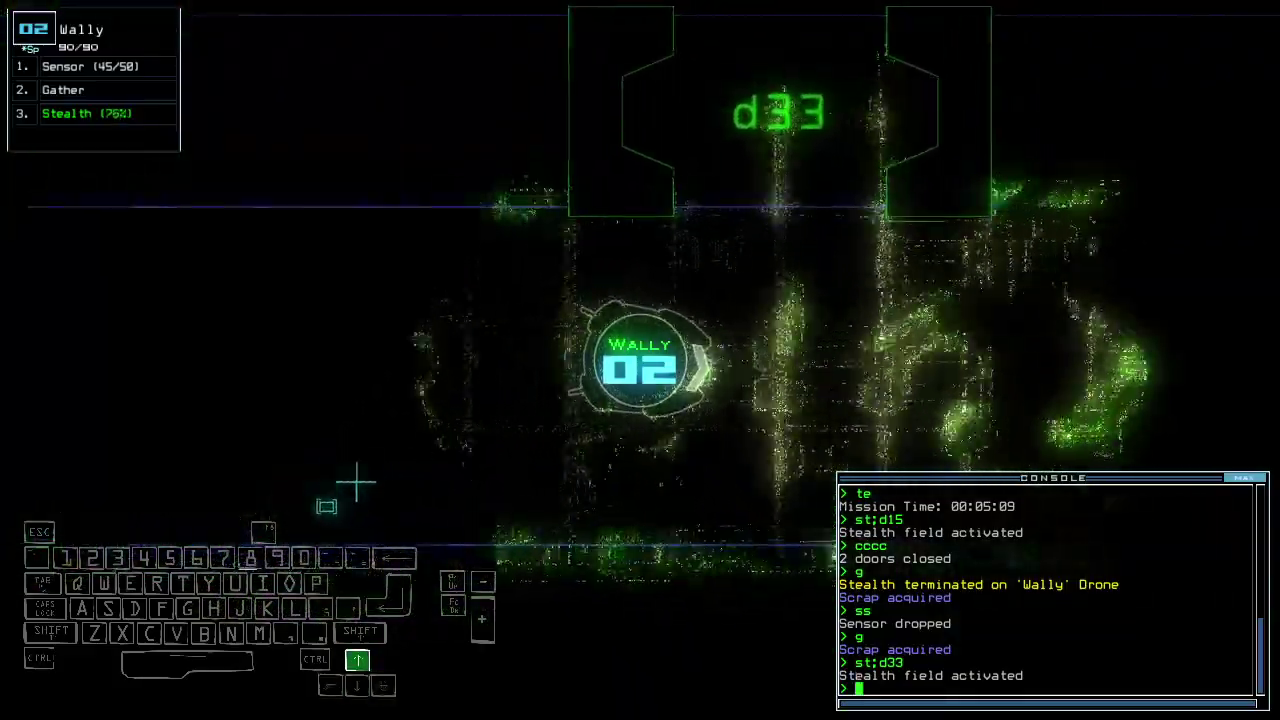
pyautogui.press('Up')
pyautogui.press('Right')
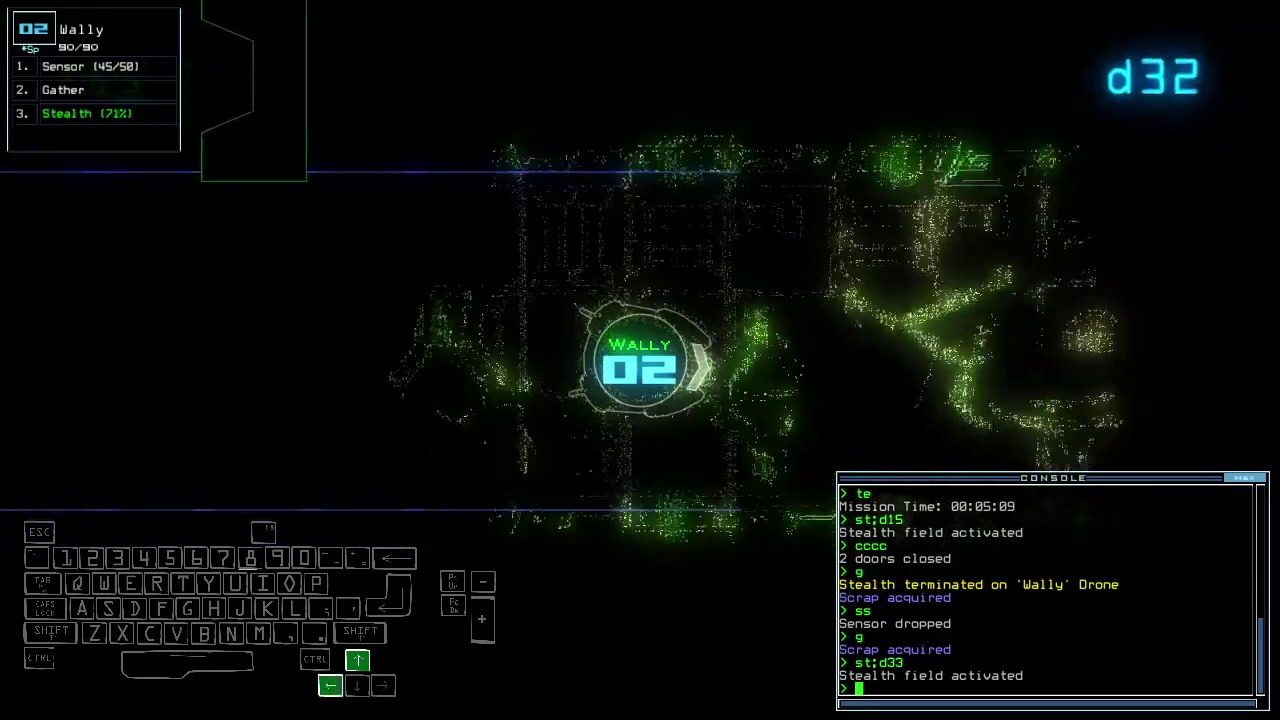
pyautogui.press('Return')
pyautogui.write('st;d8')
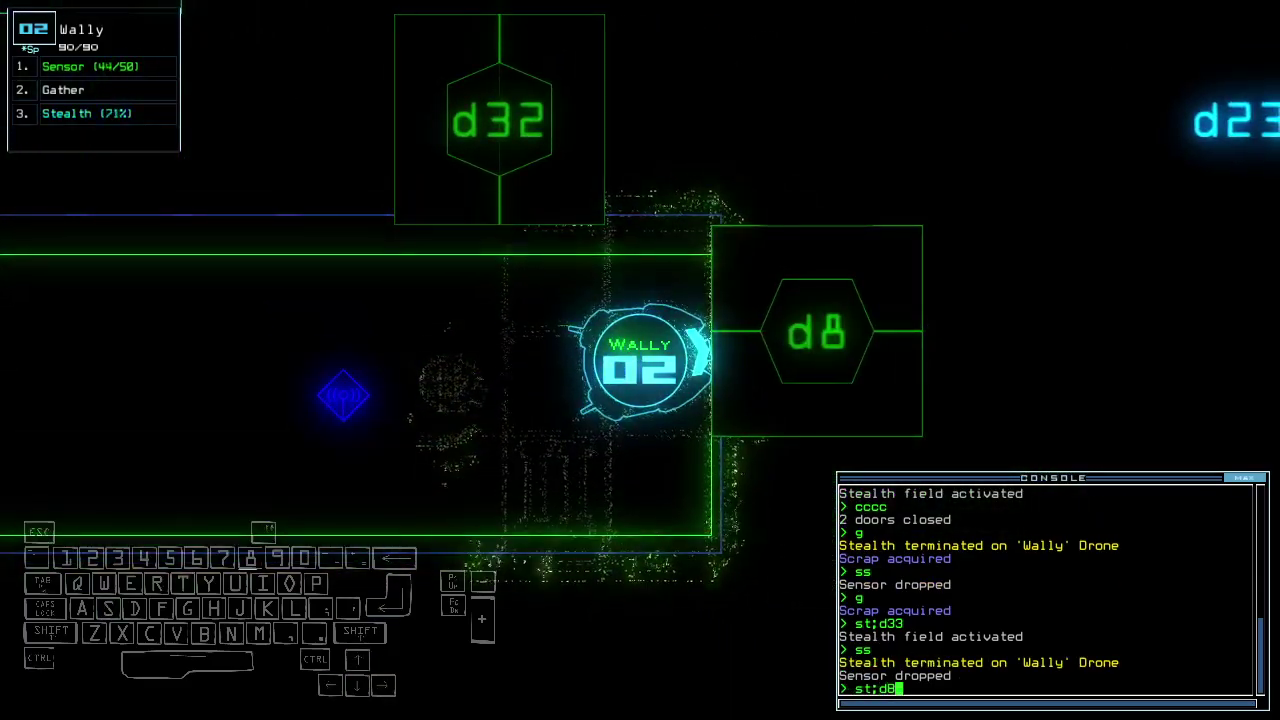
# - Check mission time, cloak Wally past d8, close the door and return to d16
pyautogui.press('Escape')
pyautogui.press('space')
pyautogui.write('cccc')
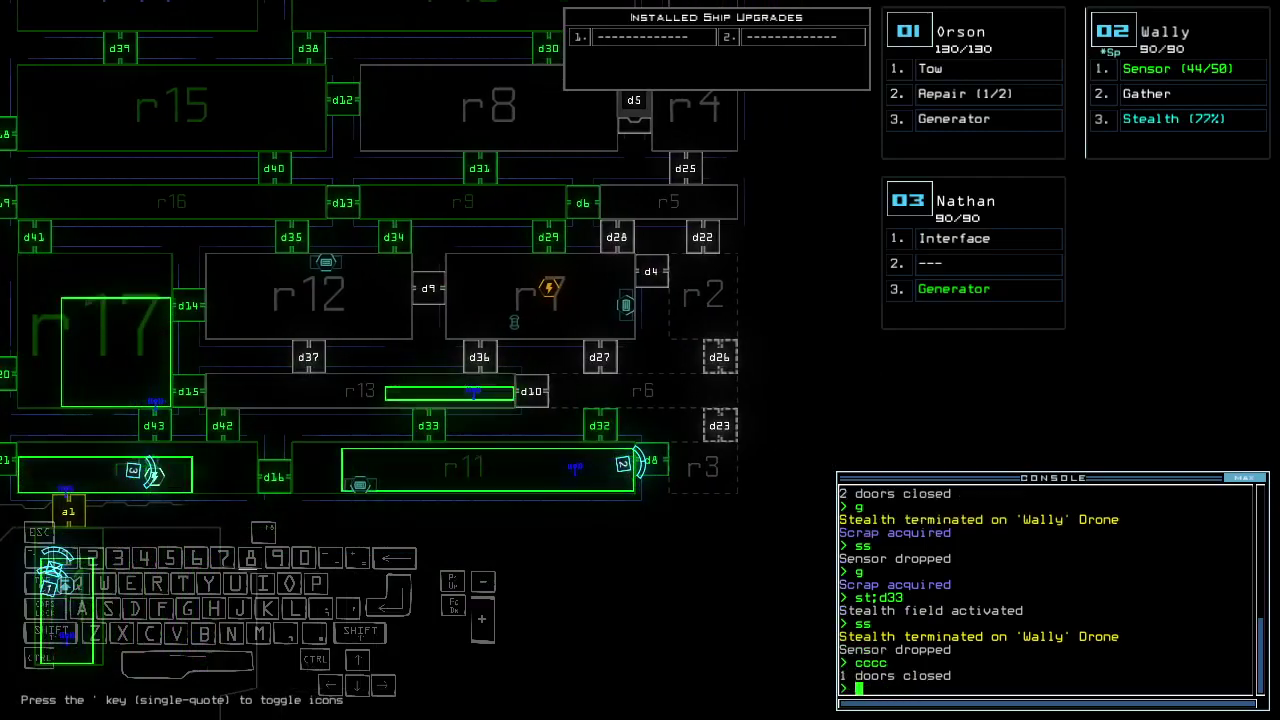
pyautogui.write('2st;d')
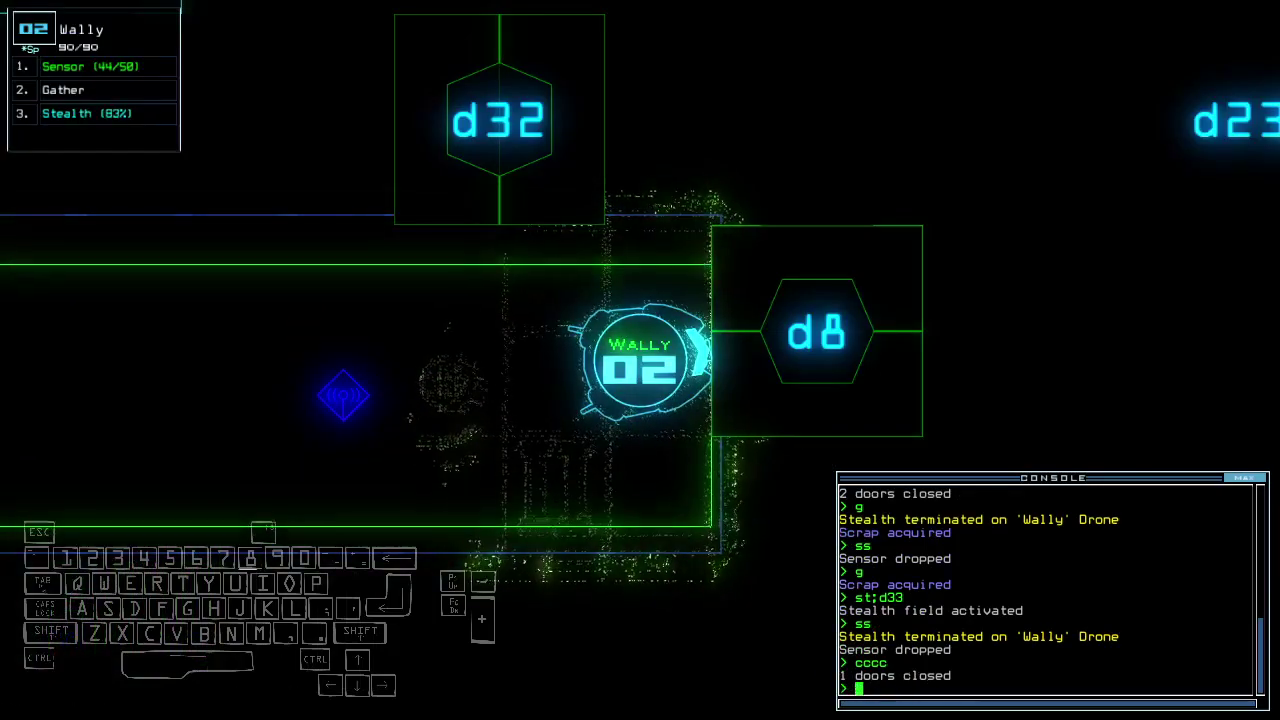
pyautogui.write('te')
pyautogui.press('Return')
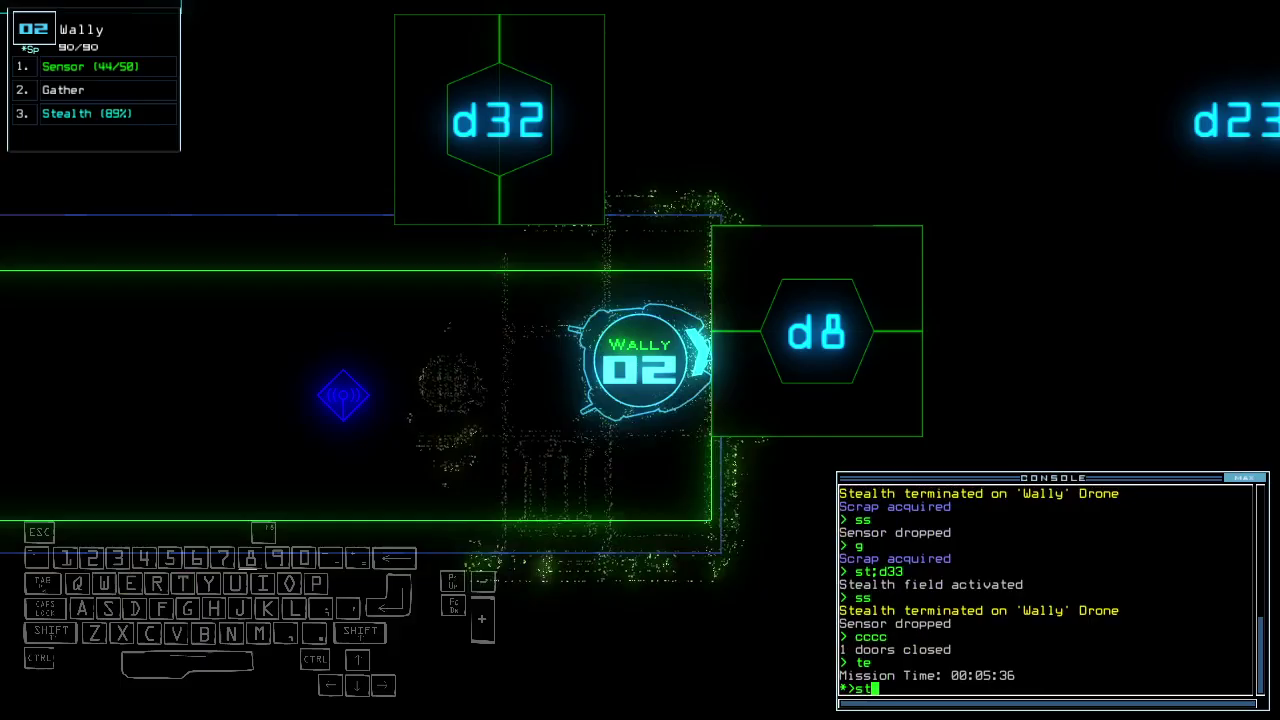
pyautogui.press('Up')
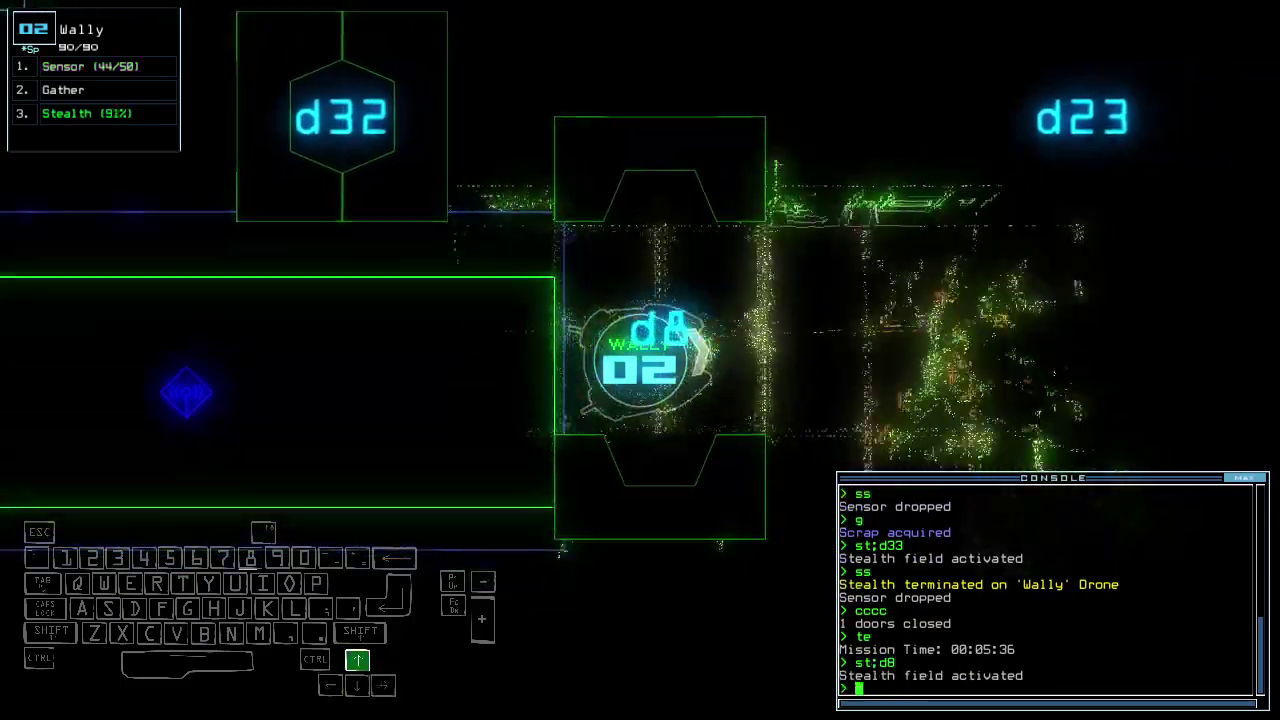
pyautogui.press('Down')
pyautogui.press('Down')
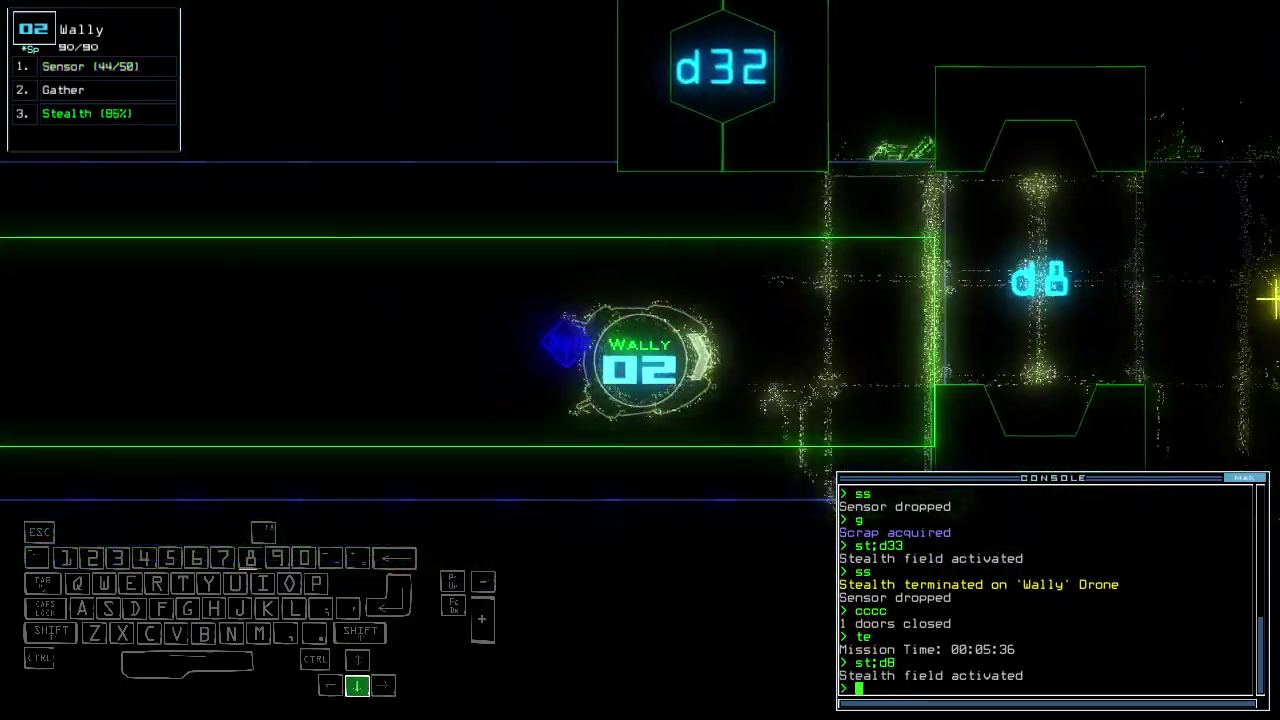
pyautogui.write('st')
pyautogui.press('Return')
pyautogui.press('Left')
pyautogui.press('Left')
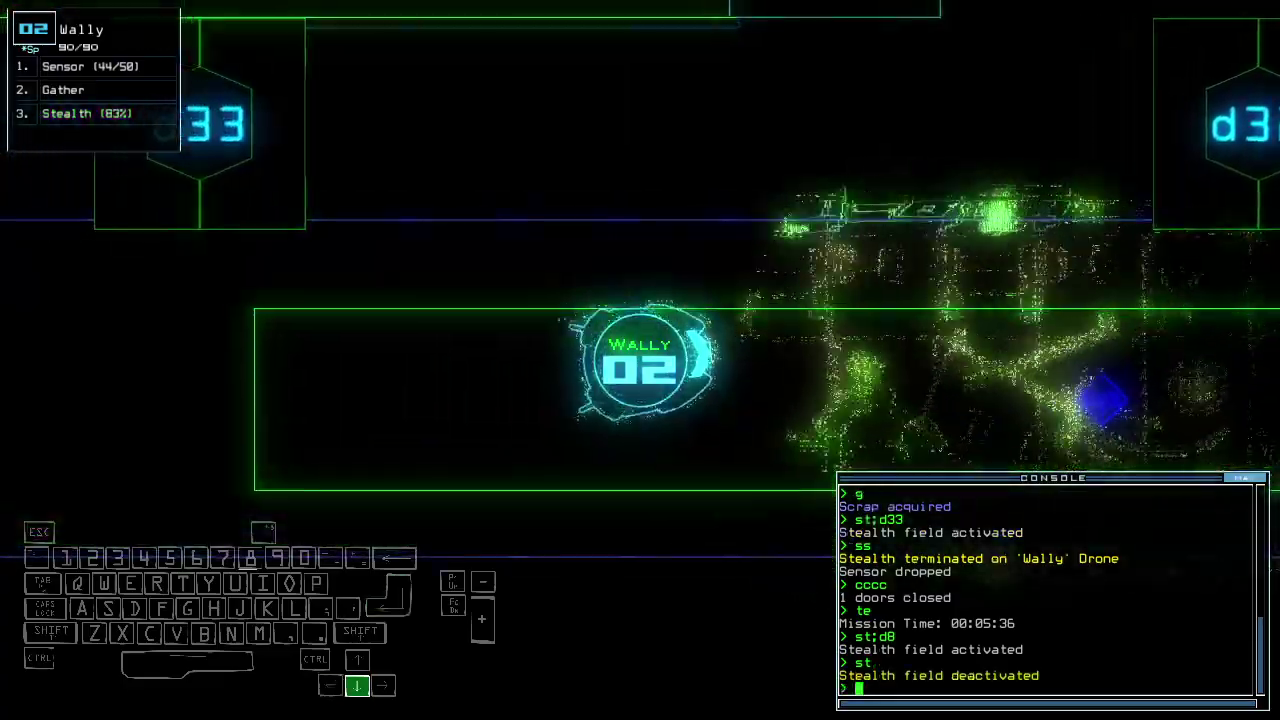
pyautogui.press('Down')
pyautogui.write('stealth')
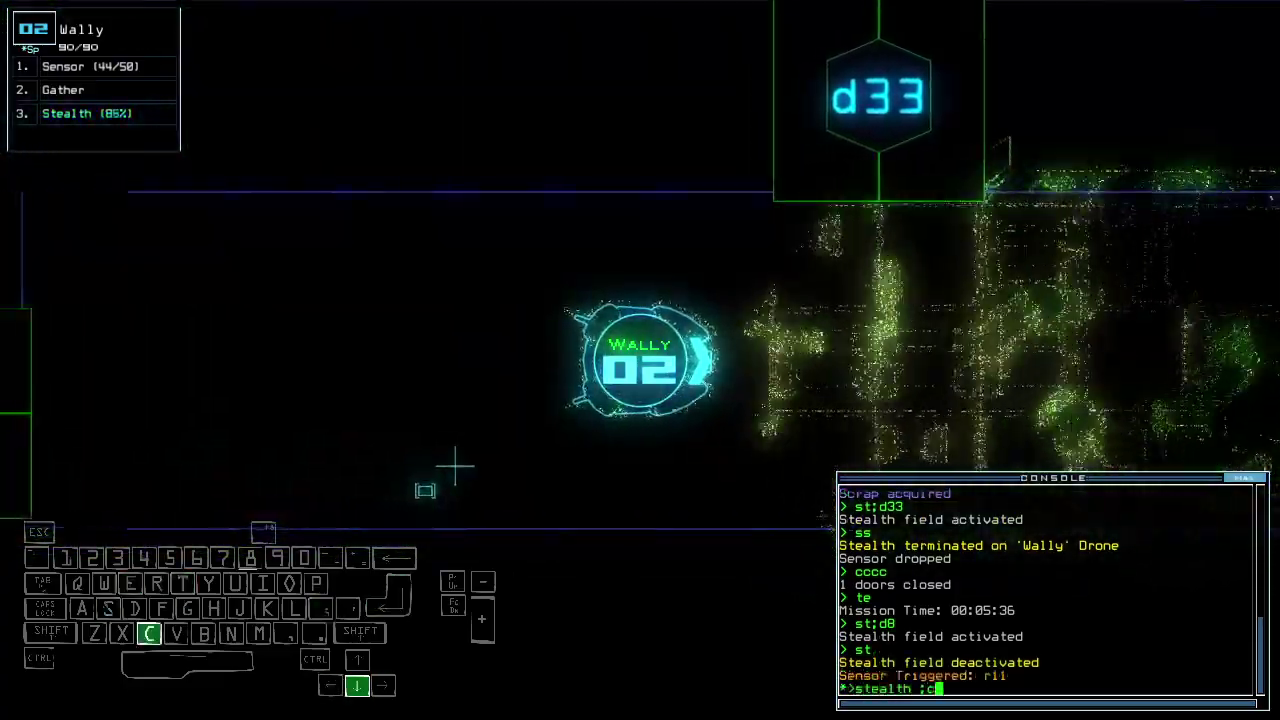
pyautogui.write(' ;cccc')
pyautogui.press('Return')
pyautogui.write('d166')
pyautogui.press('Return')
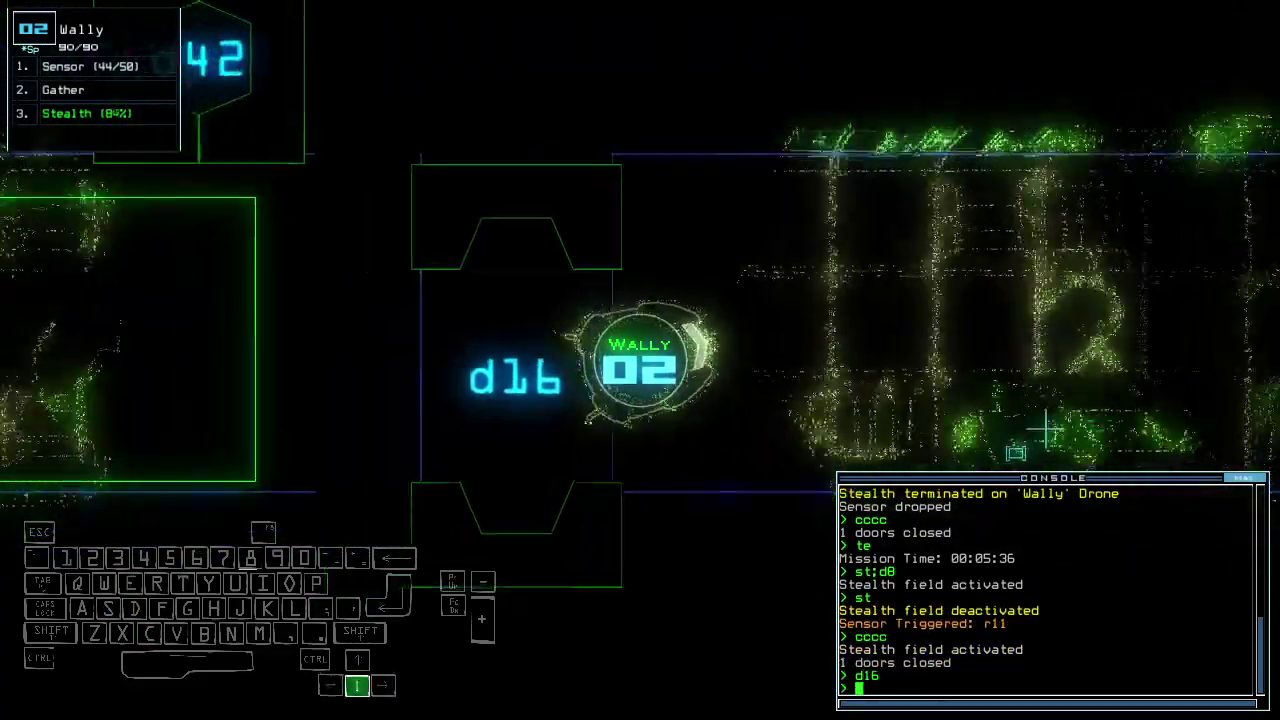
pyautogui.write('cccc')
pyautogui.press('Return')
pyautogui.write('st')
# - Route Wally and Nathan toward room r1, switch the generator off and check the time
pyautogui.press('Return')
pyautogui.press('Tab')
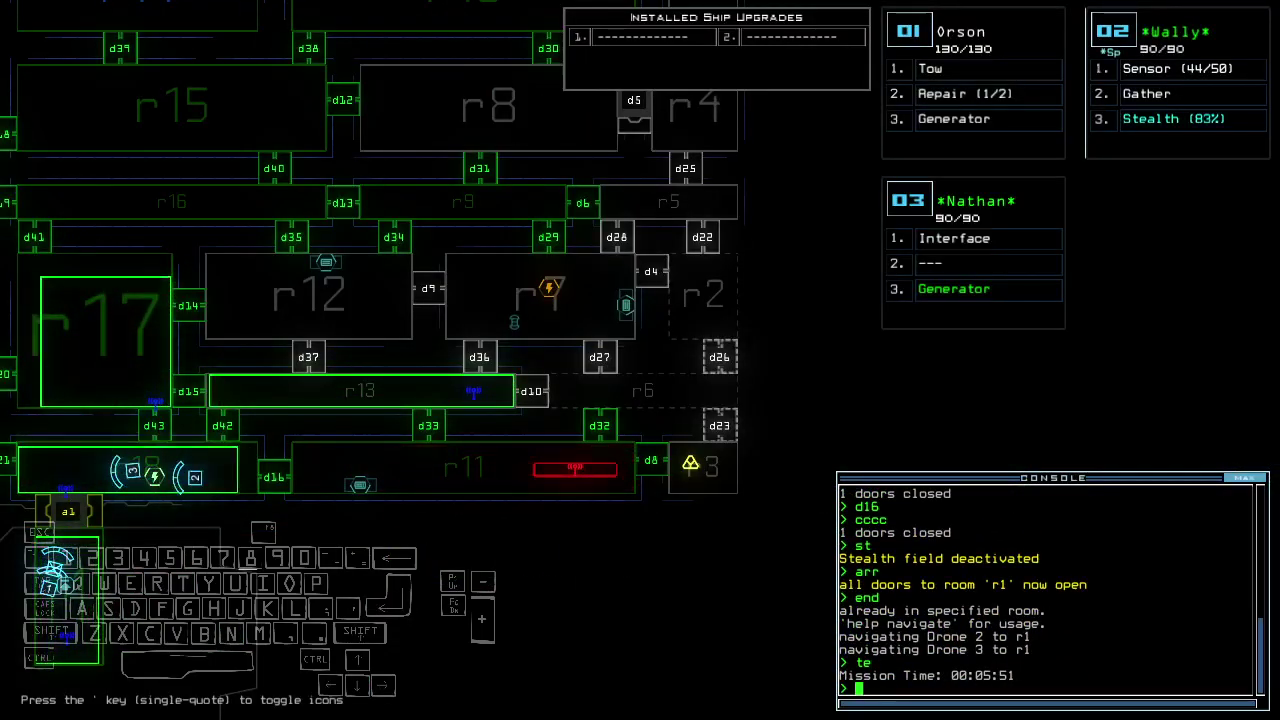
pyautogui.press('Return')
pyautogui.scroll(3, 360, 300)
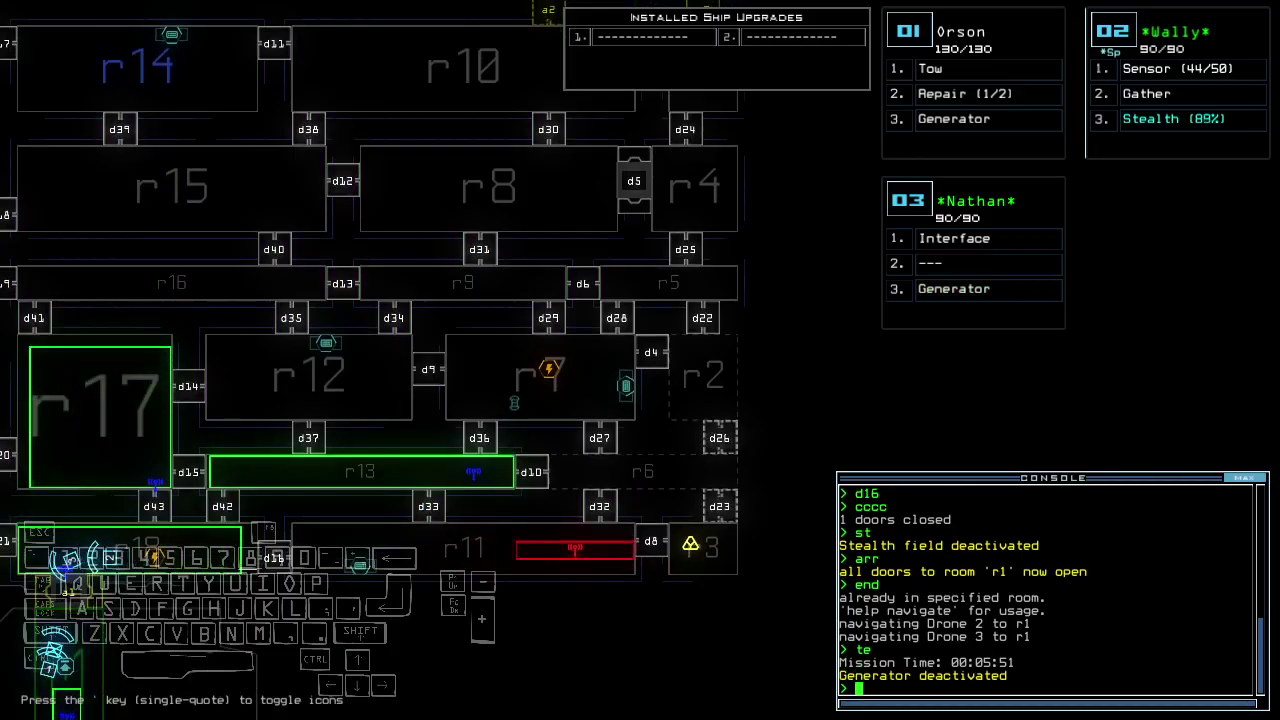
pyautogui.press('Tab')
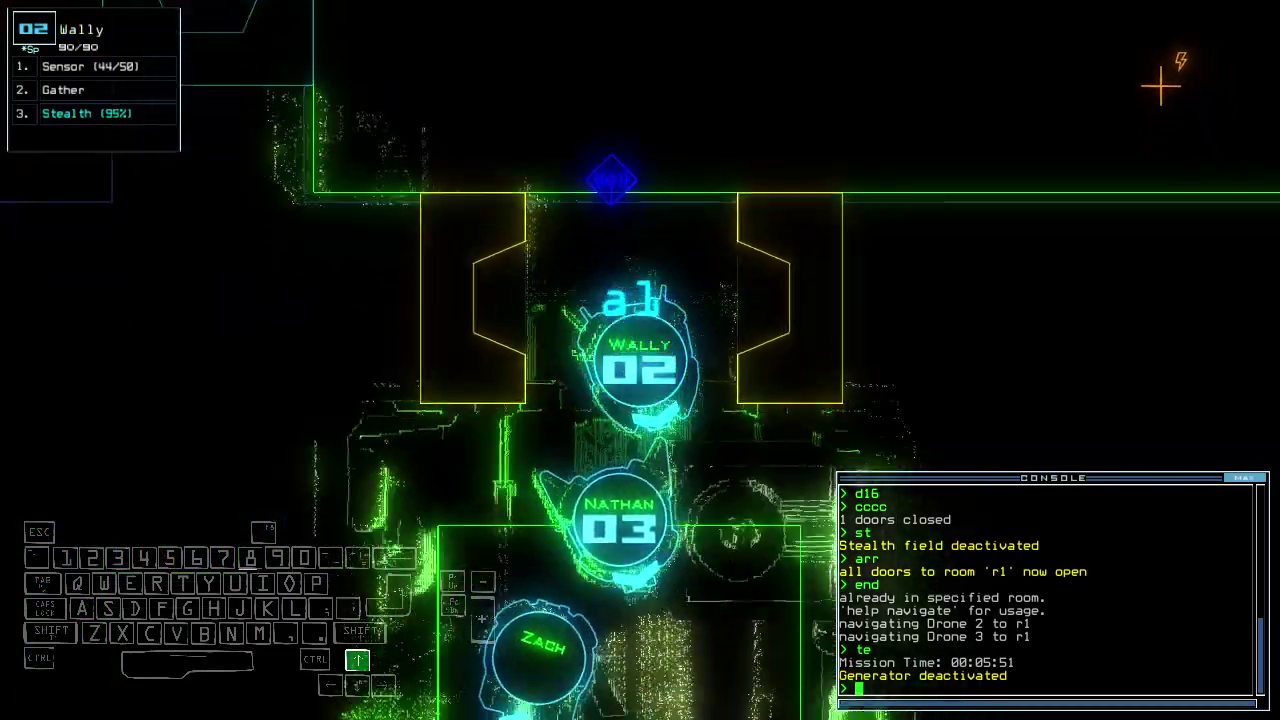
pyautogui.press('Tab')
pyautogui.write('te')
pyautogui.press('Return')
pyautogui.press('Tab')
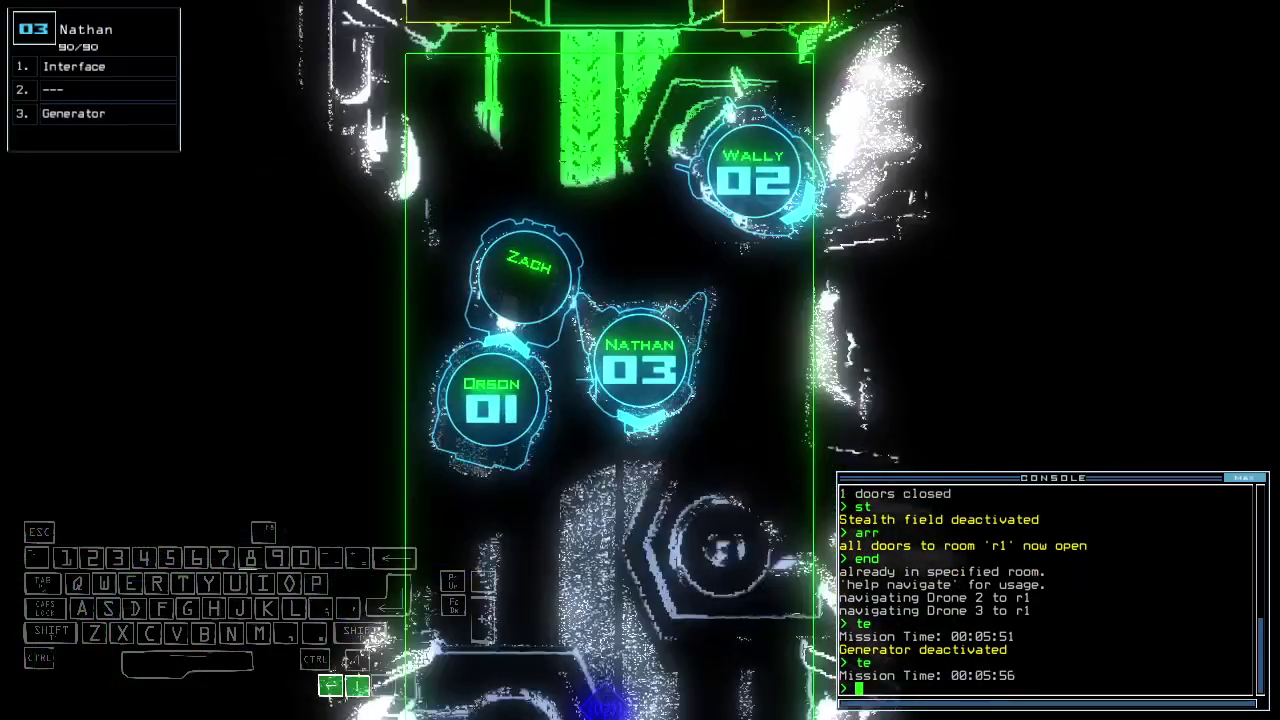
pyautogui.write('te')
# - Drive Nathan along the airlock corridor and switch the generator back on
pyautogui.press('Return')
pyautogui.press('Up')
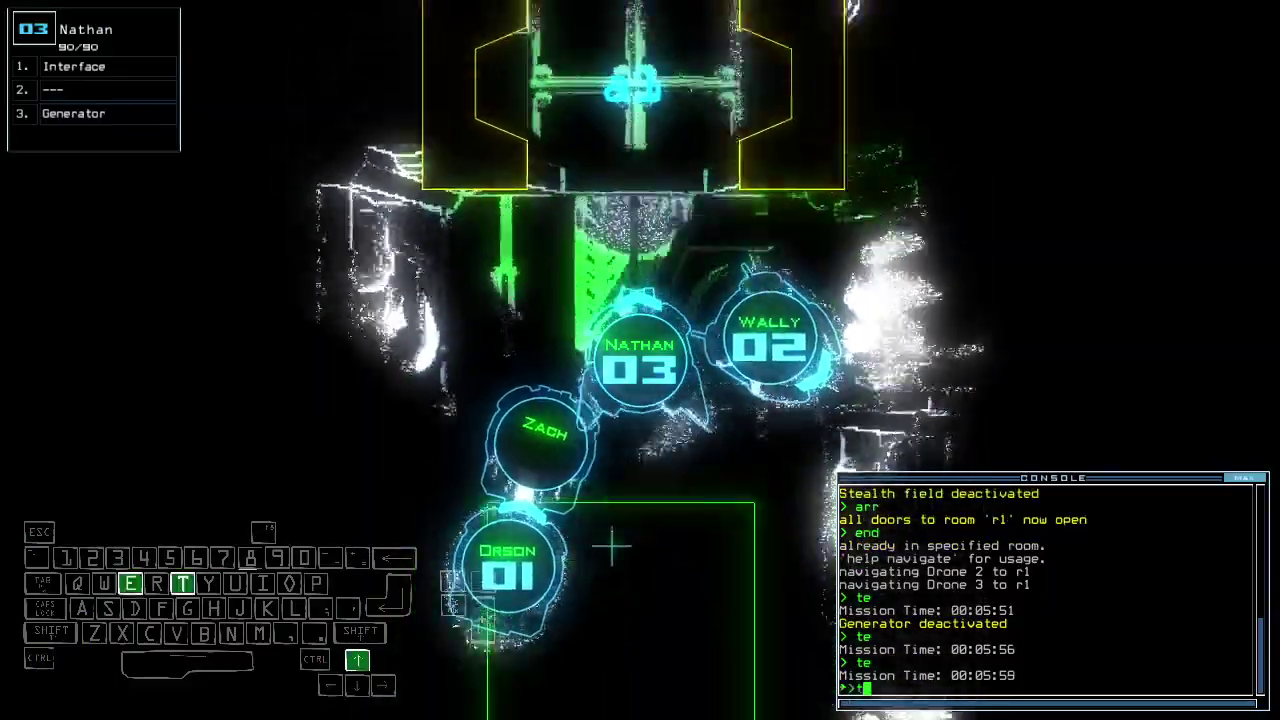
pyautogui.write('te')
pyautogui.press('Return')
pyautogui.press('Up')
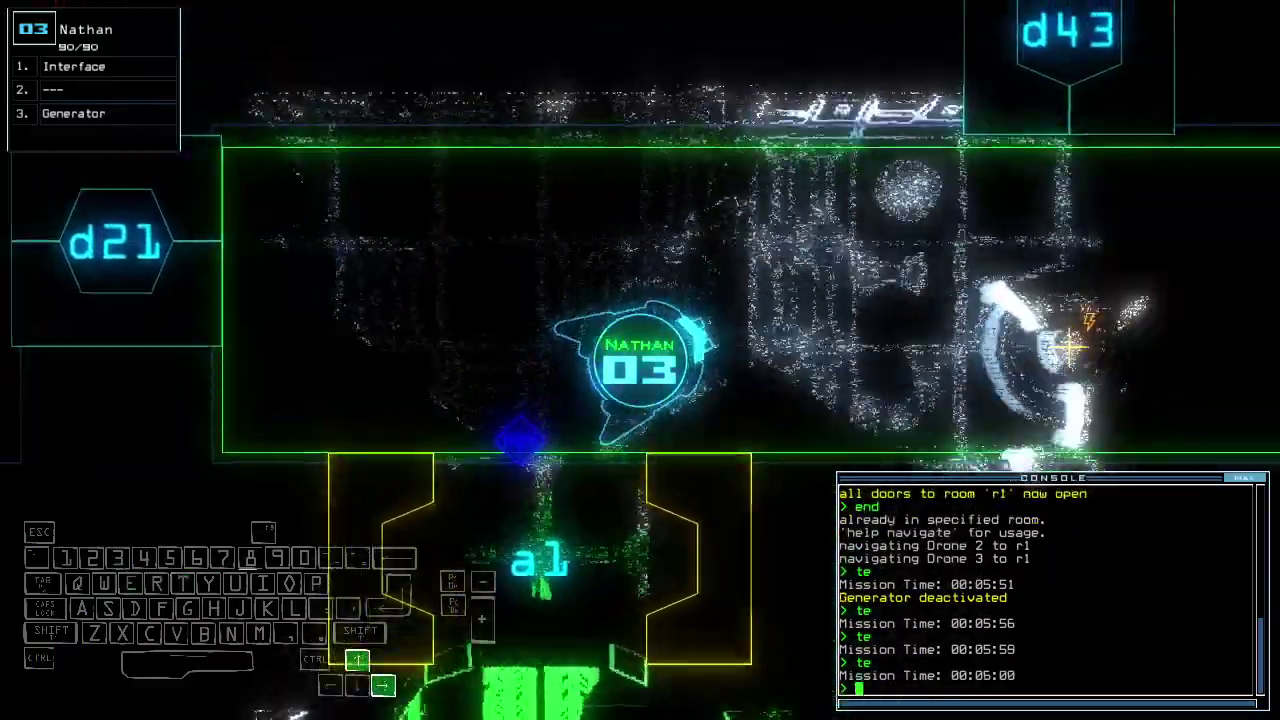
pyautogui.write('ge')
pyautogui.press('Tab')
pyautogui.press('Return')
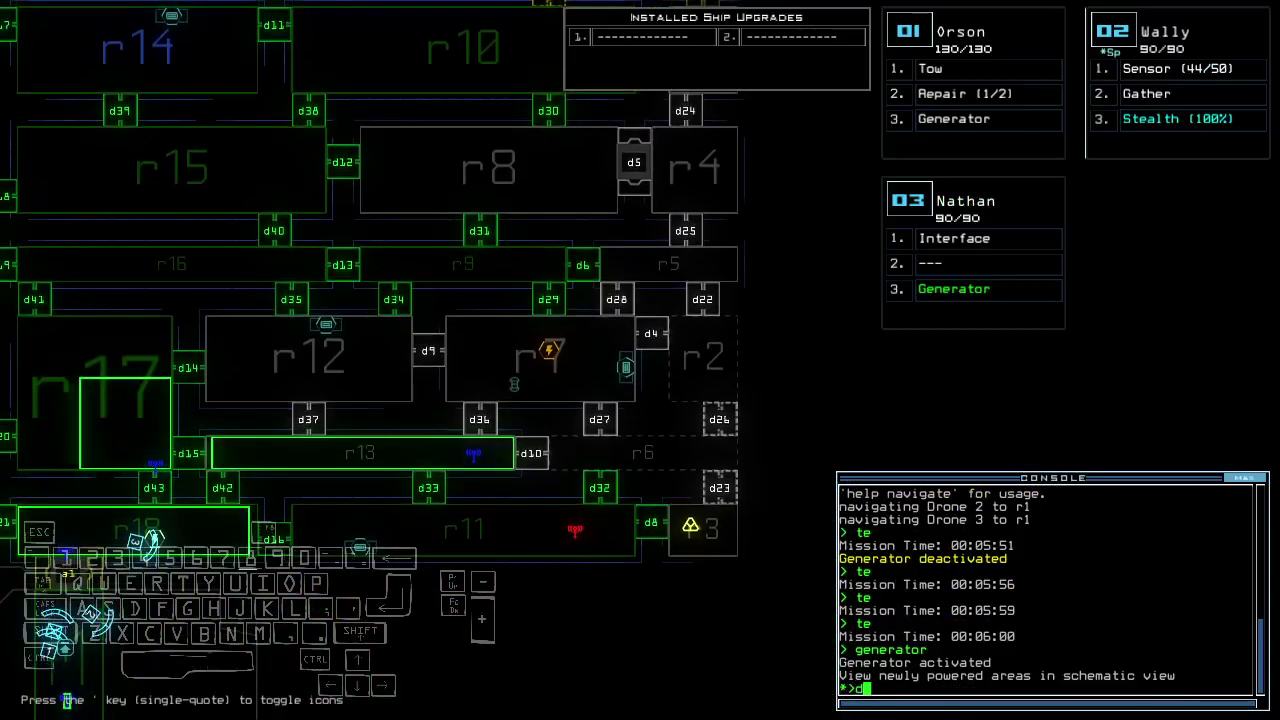
pyautogui.write('3')
pyautogui.press('Return')
pyautogui.write('d33')
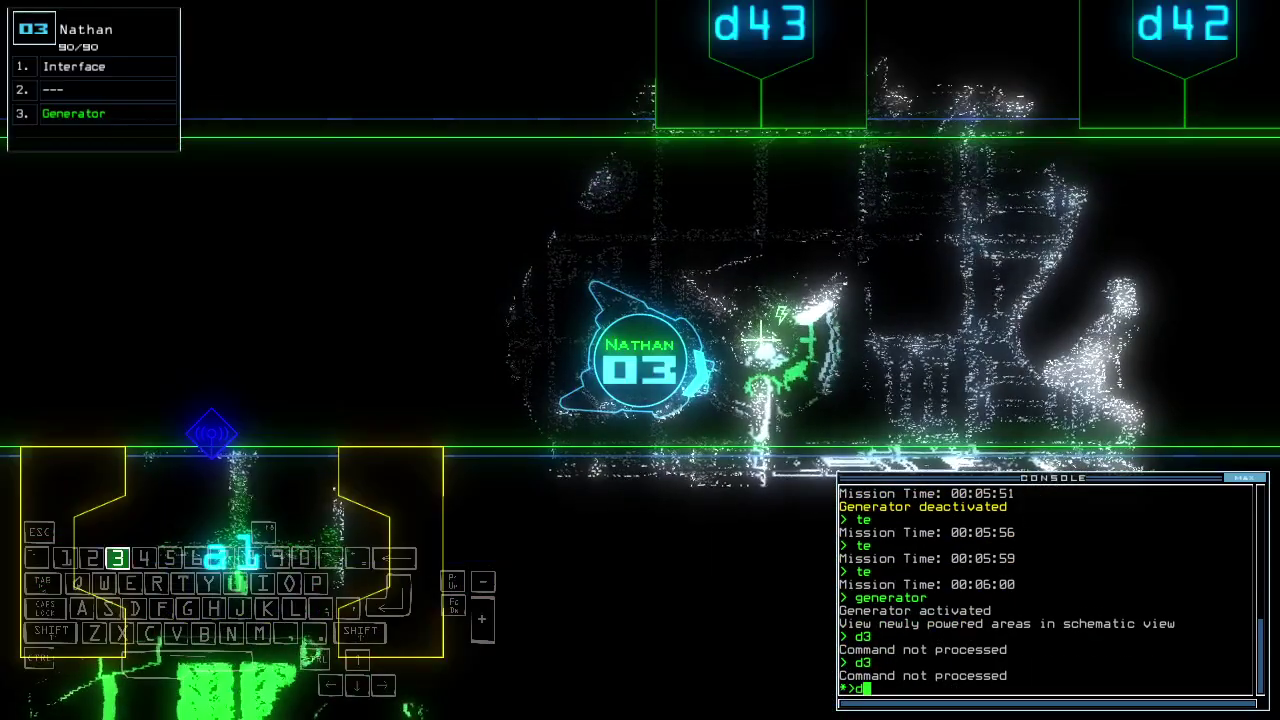
# - Send Wally toward doors d33, d43 and d15 from its camera view
pyautogui.press('Return')
pyautogui.press('2')
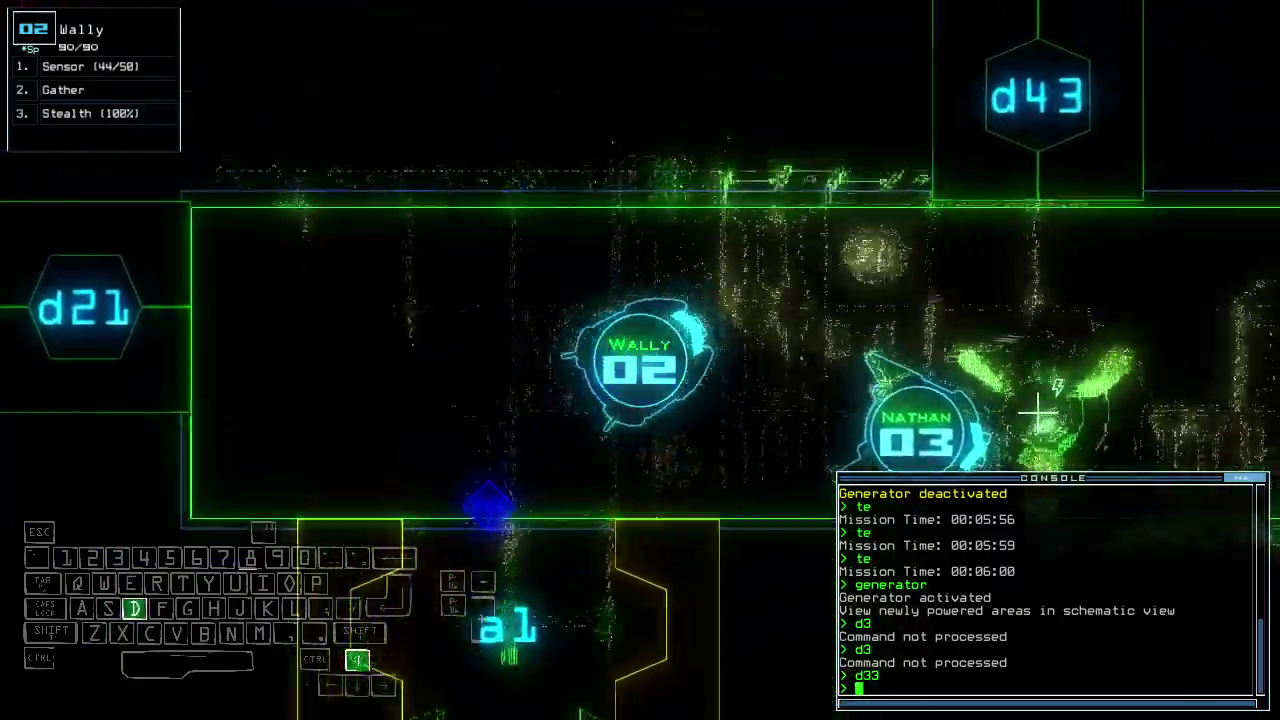
pyautogui.write('d43')
pyautogui.press('Return')
pyautogui.write('d')
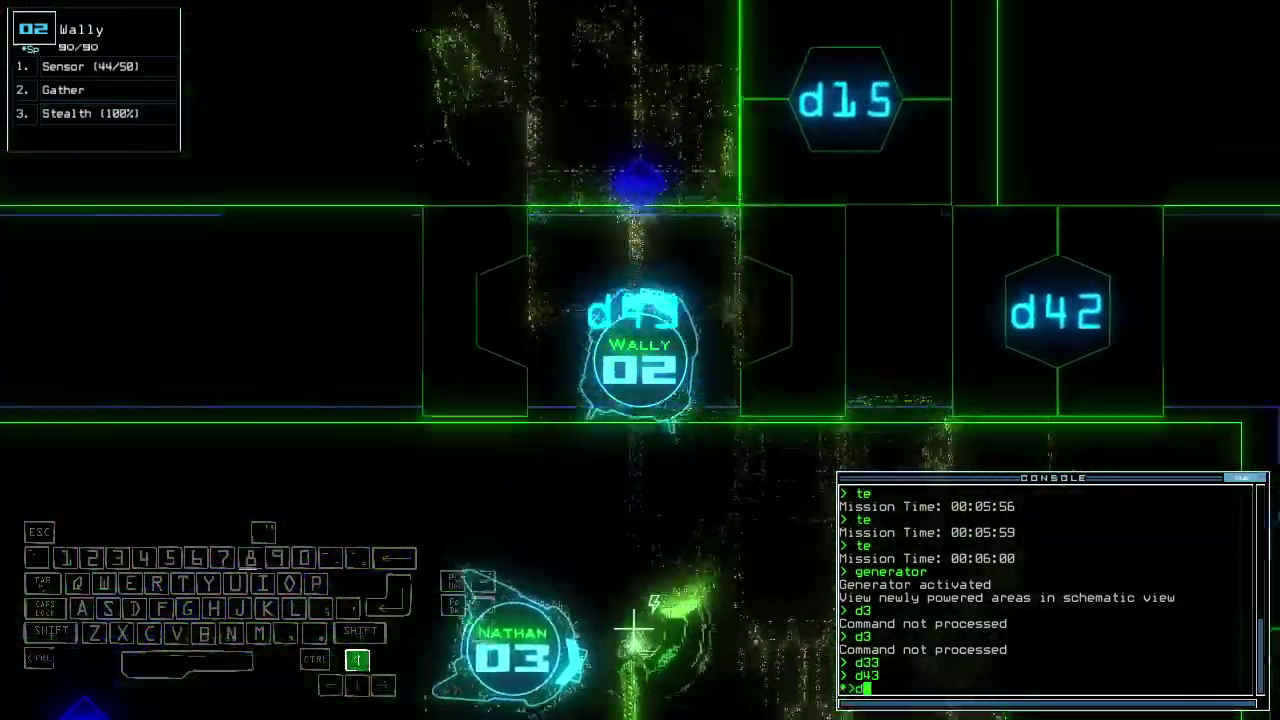
pyautogui.write('15')
pyautogui.press('Return')
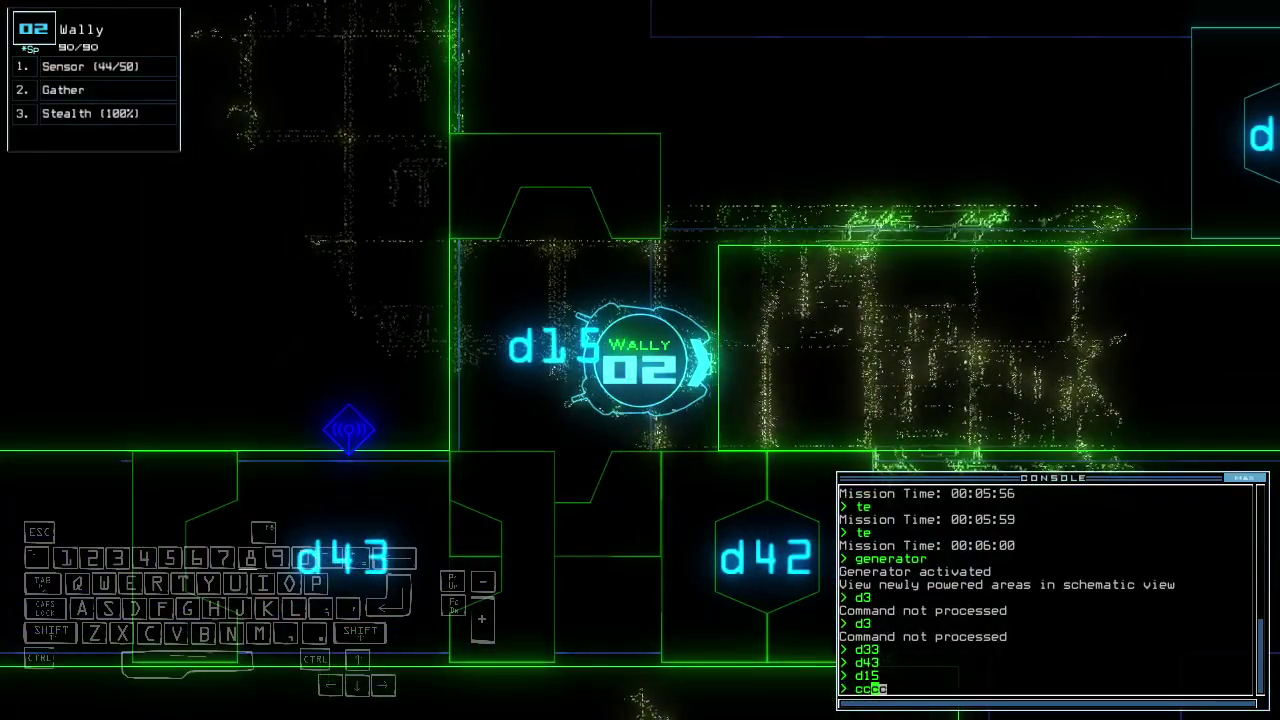
pyautogui.write('cc')
# - Close the nearby doors and drive Wally down through door d43
pyautogui.press('Return')
pyautogui.press('Up')
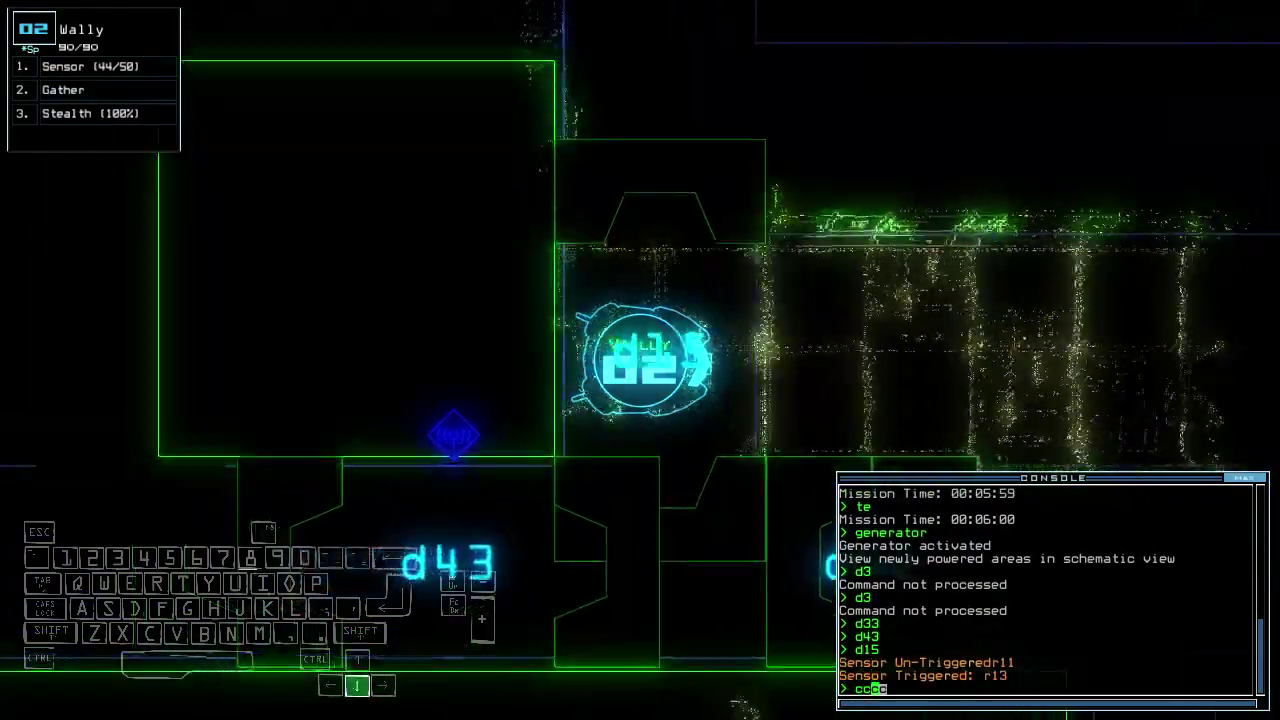
pyautogui.press('Right')
pyautogui.write('d43')
pyautogui.press('Return')
pyautogui.press('Up')
pyautogui.press('Return')
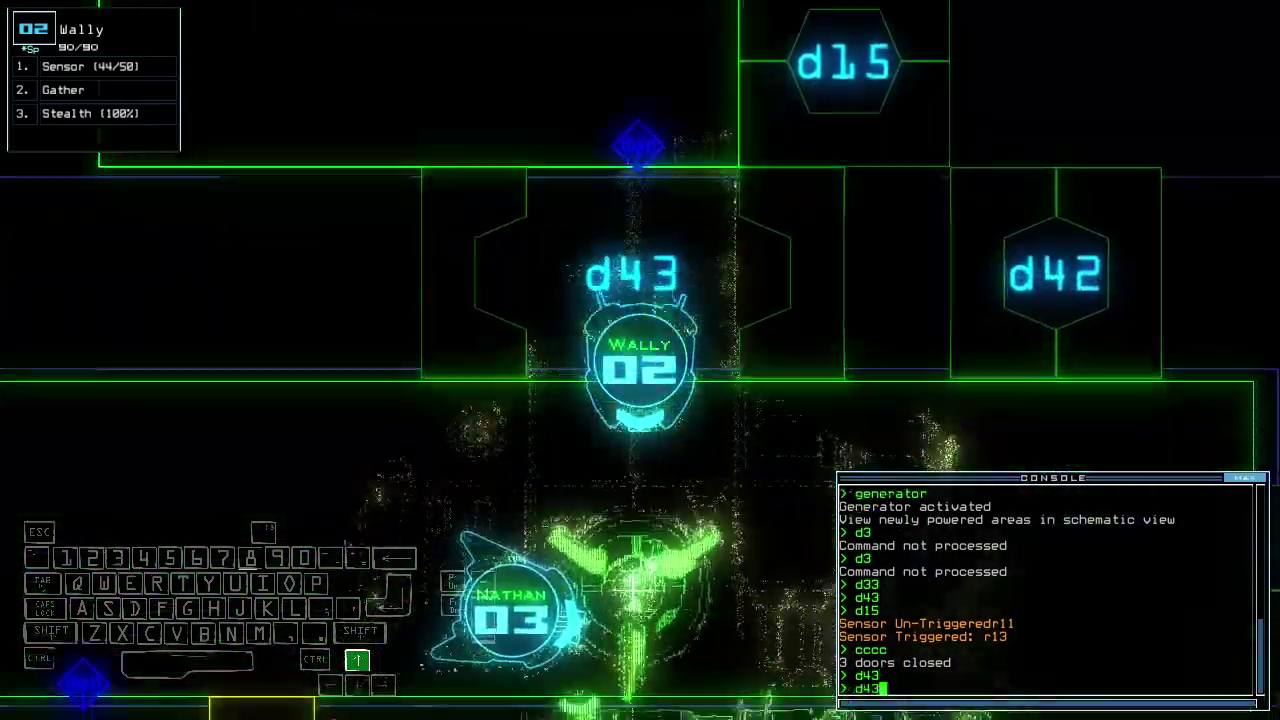
pyautogui.press('Down')
pyautogui.write('d16')
# - Take Wally right through door d16 and close the remaining doors behind it
pyautogui.press('Return')
pyautogui.press('Right')
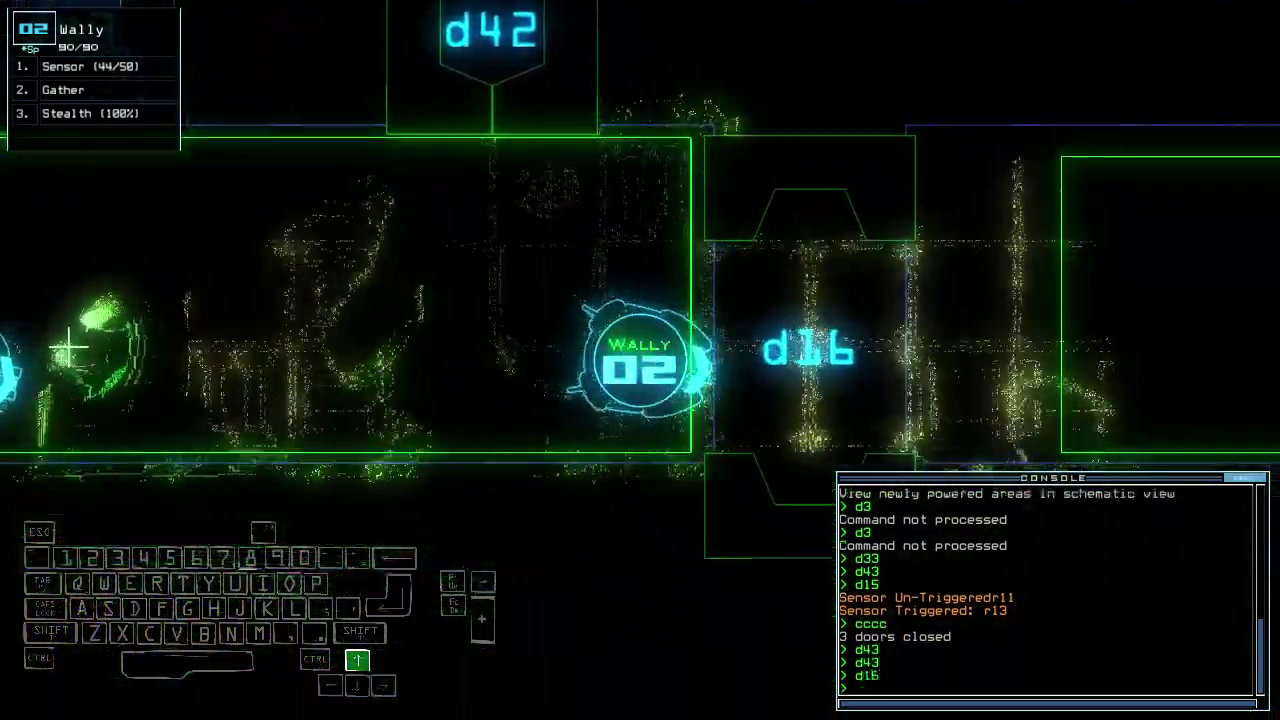
pyautogui.write('cccc')
pyautogui.press('Return')
pyautogui.press('Up')
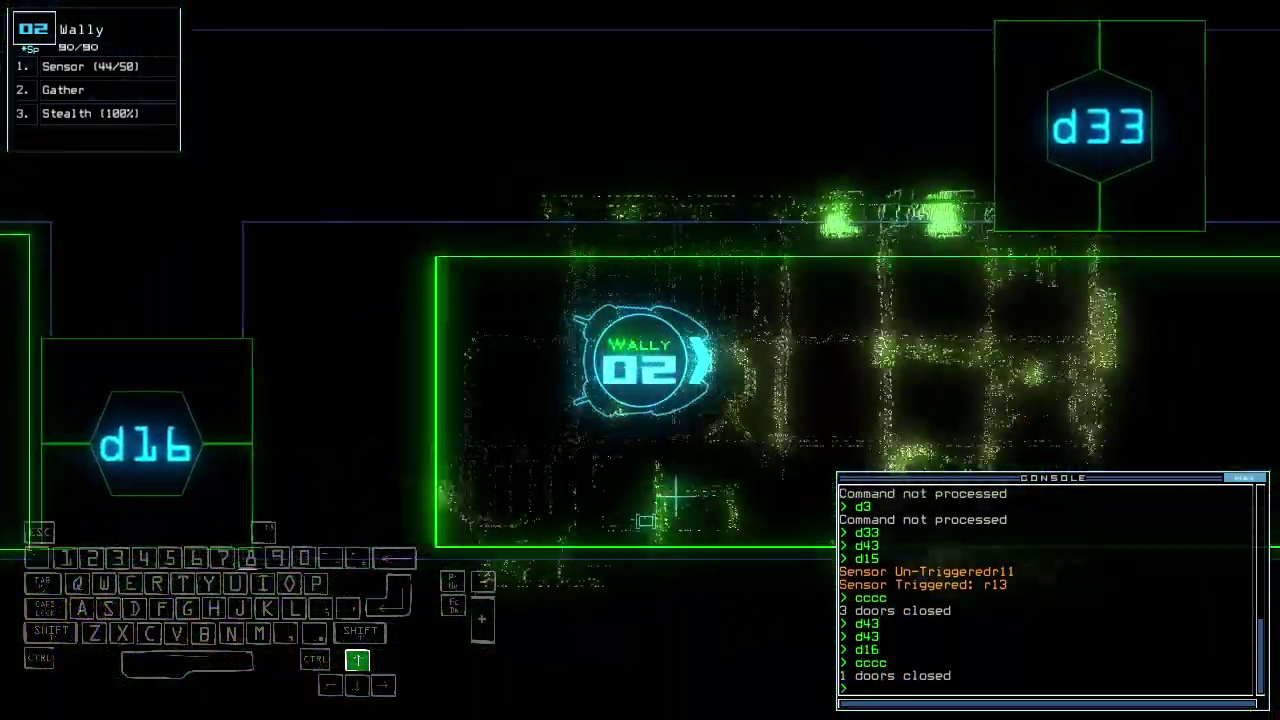
# - Cloak Wally through door d8, gather the scrap and drop a sensor
pyautogui.press('Right')
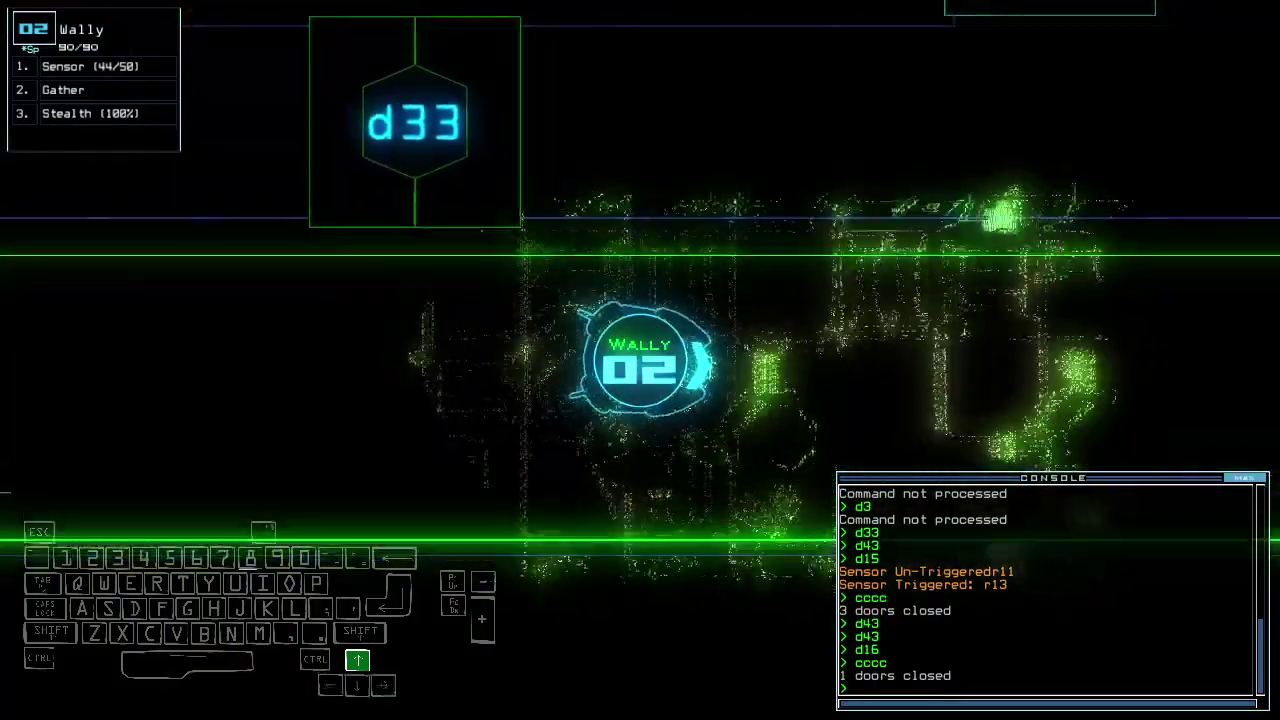
pyautogui.write('st:d8')
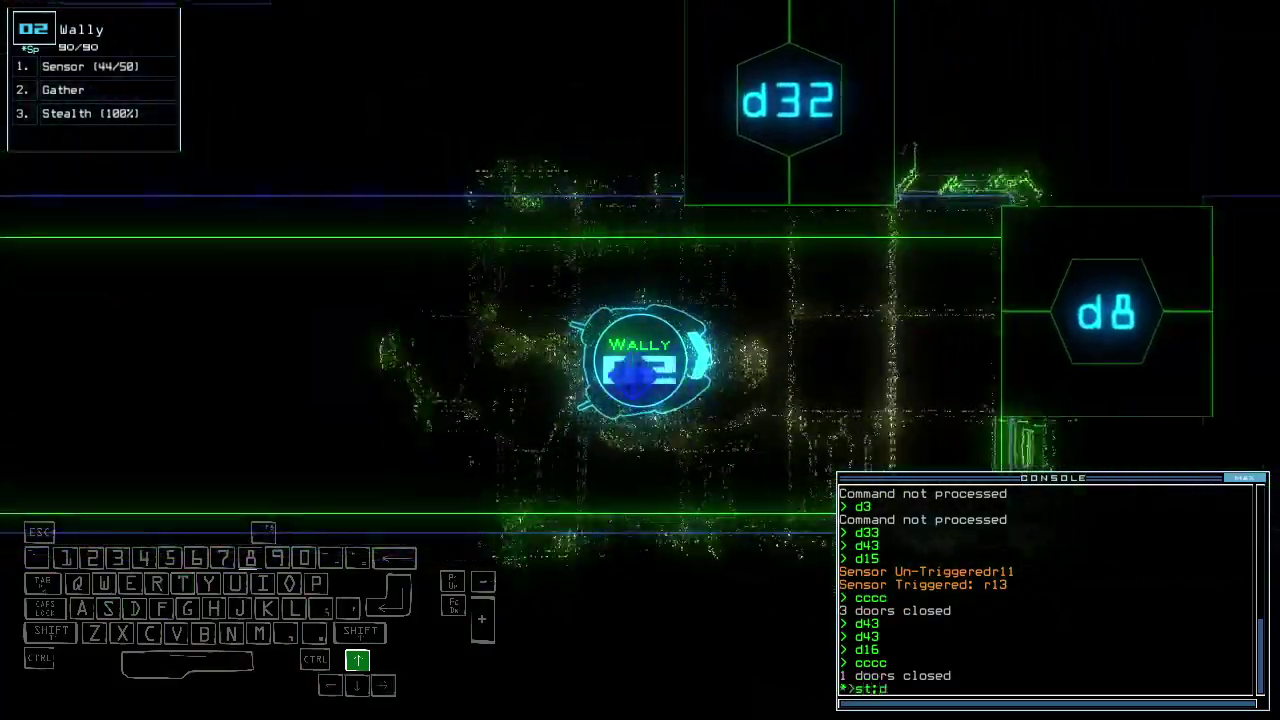
pyautogui.write('8')
pyautogui.press('Return')
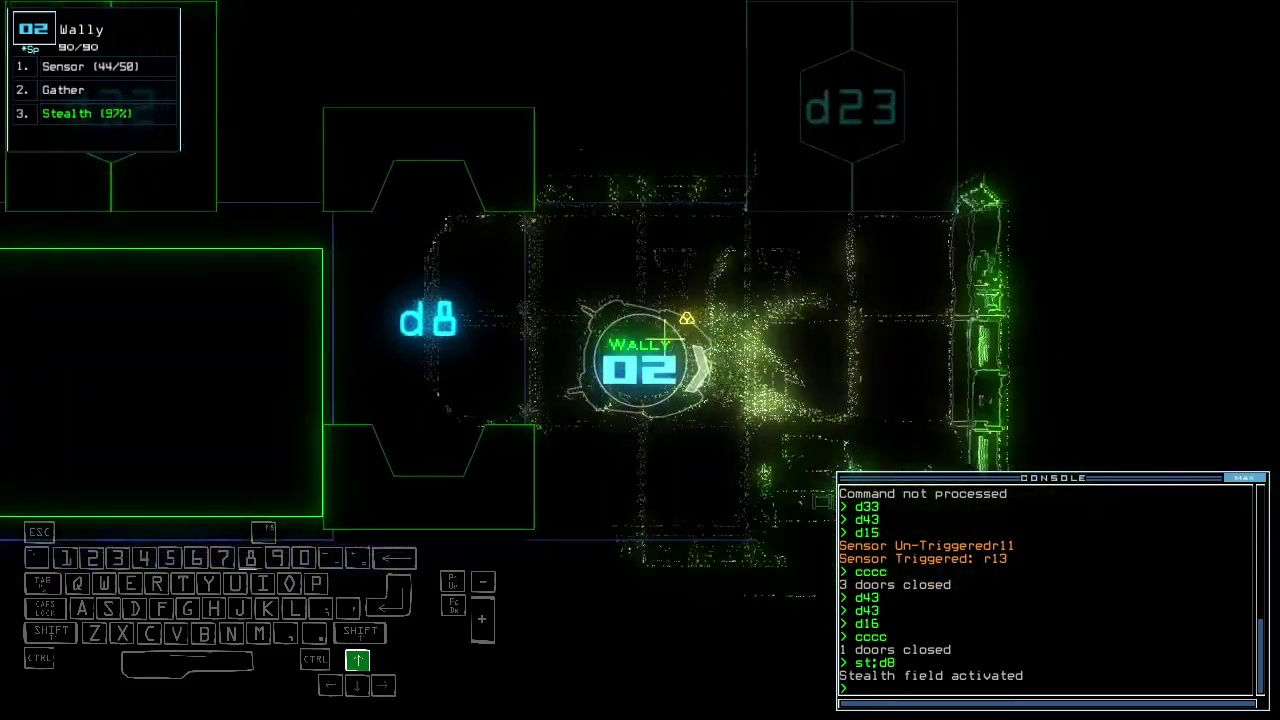
pyautogui.write('g')
pyautogui.press('Return')
pyautogui.write('ss')
pyautogui.press('Return')
pyautogui.press('space')
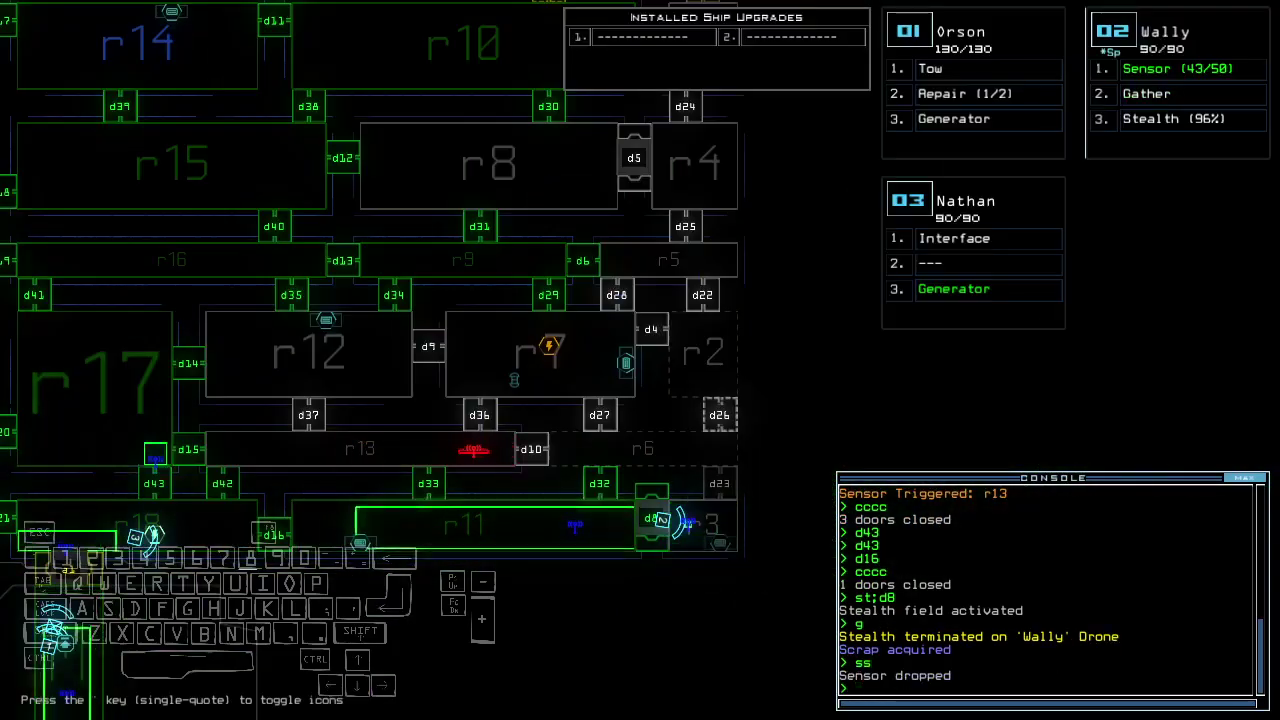
# - Close doors, re-dock at airlock a2, toggle d15 and open every door into r1
pyautogui.press('Up')
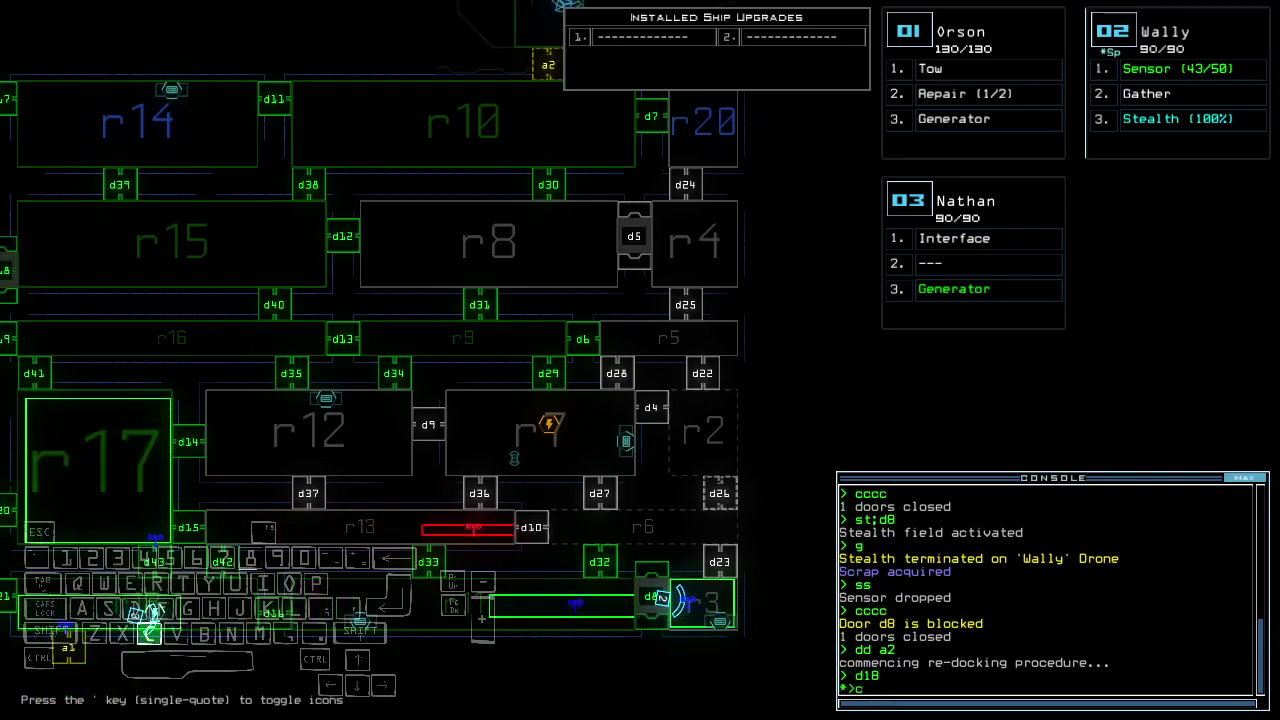
pyautogui.write('ccc')
pyautogui.press('Return')
pyautogui.write('5')
pyautogui.press('Return')
pyautogui.write('d')
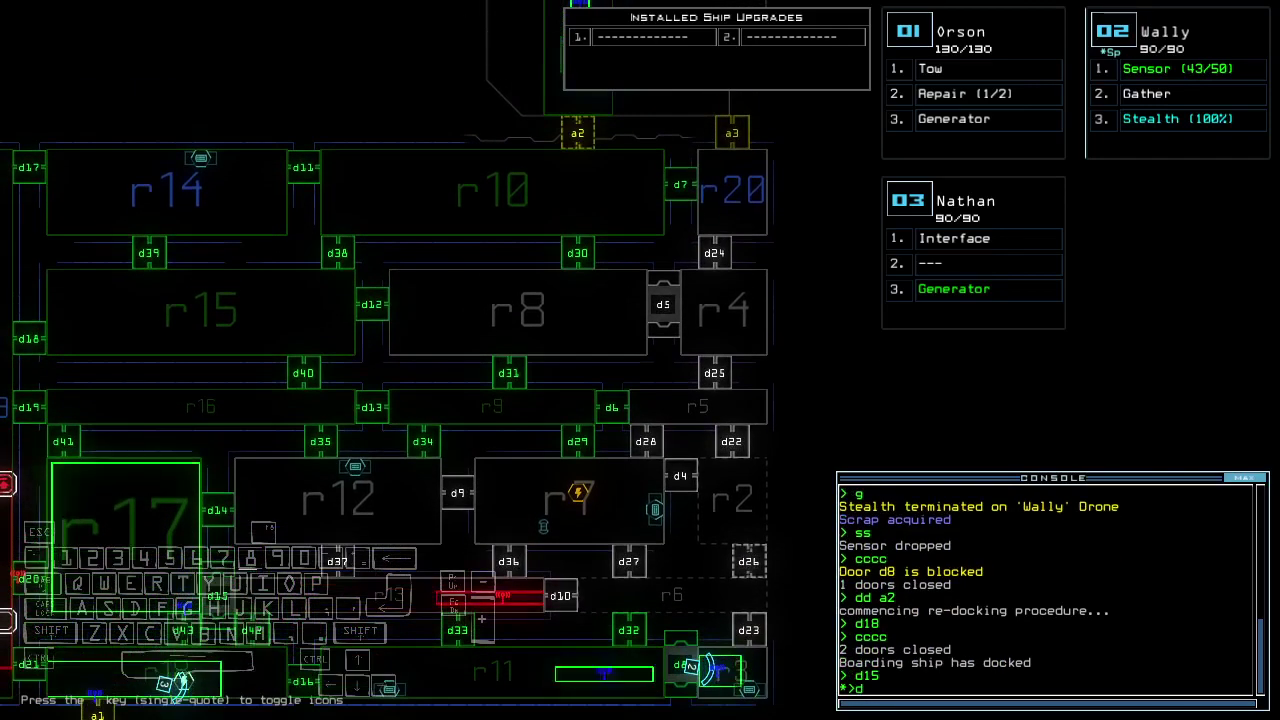
pyautogui.write('1')
pyautogui.press('Return')
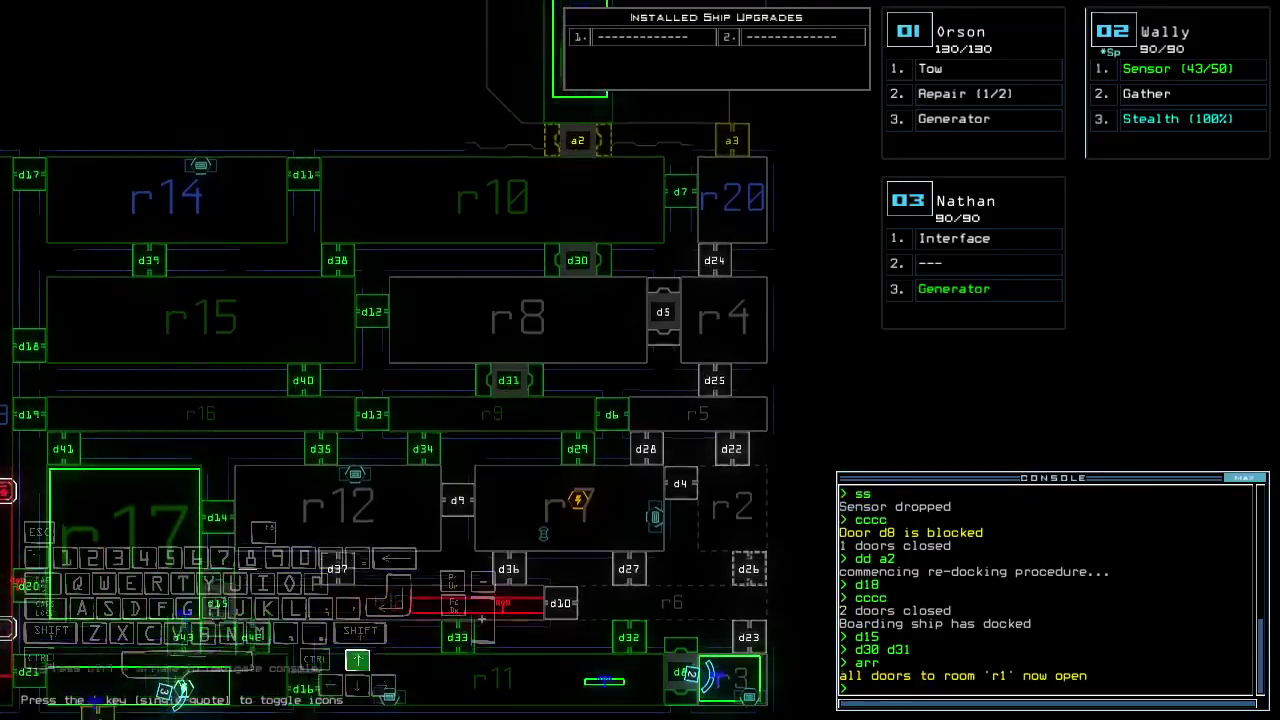
# - Drive Orson from the corridor through doors d30 and d31
pyautogui.press('space')
pyautogui.press('Up')
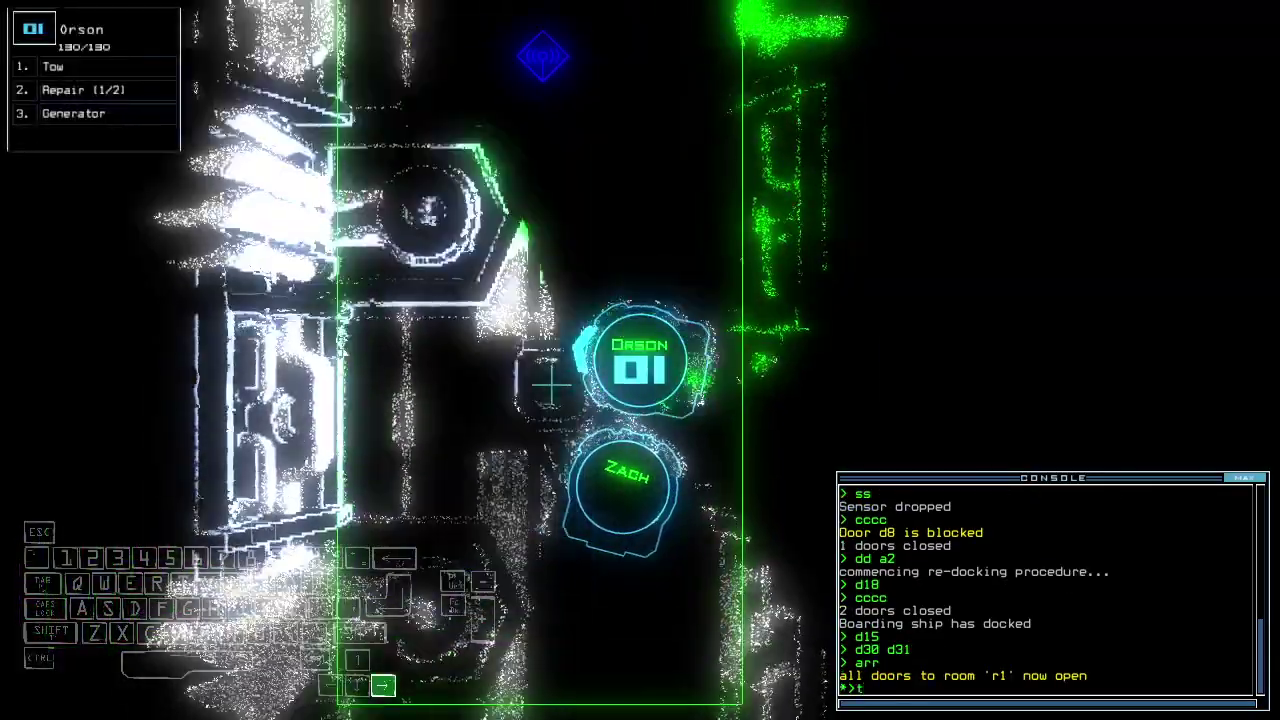
pyautogui.press('Up')
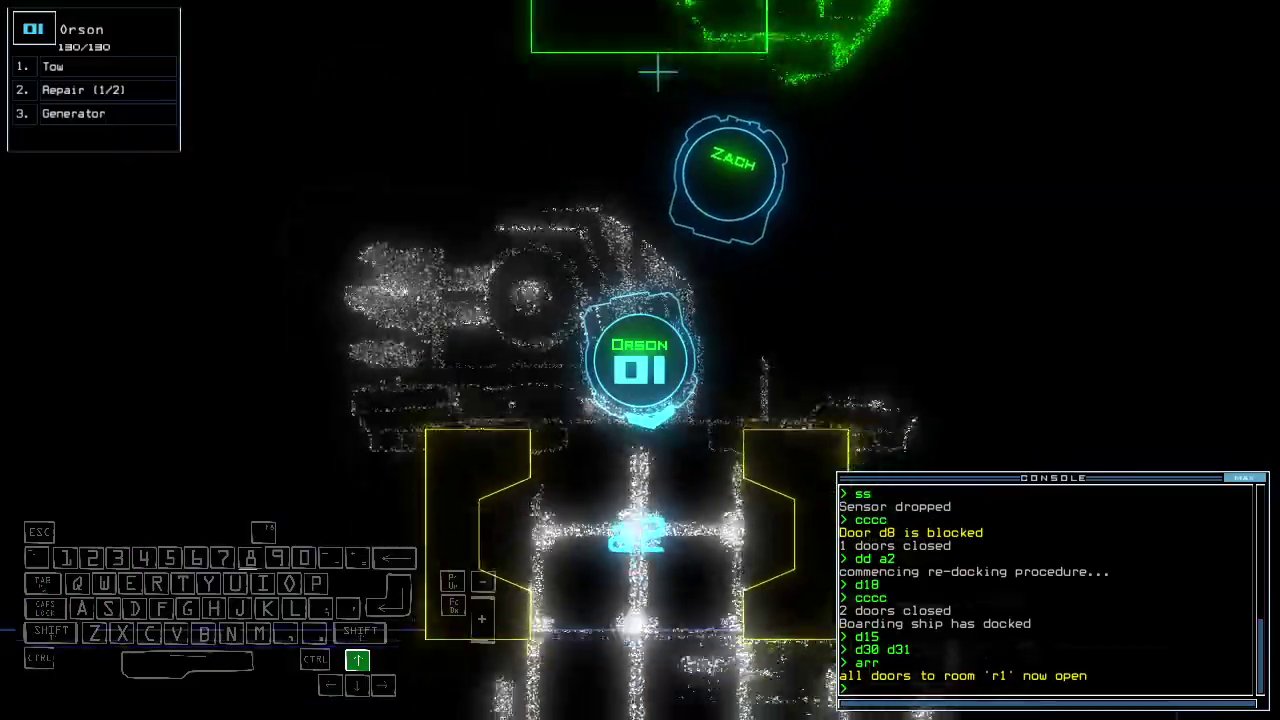
pyautogui.press('Up')
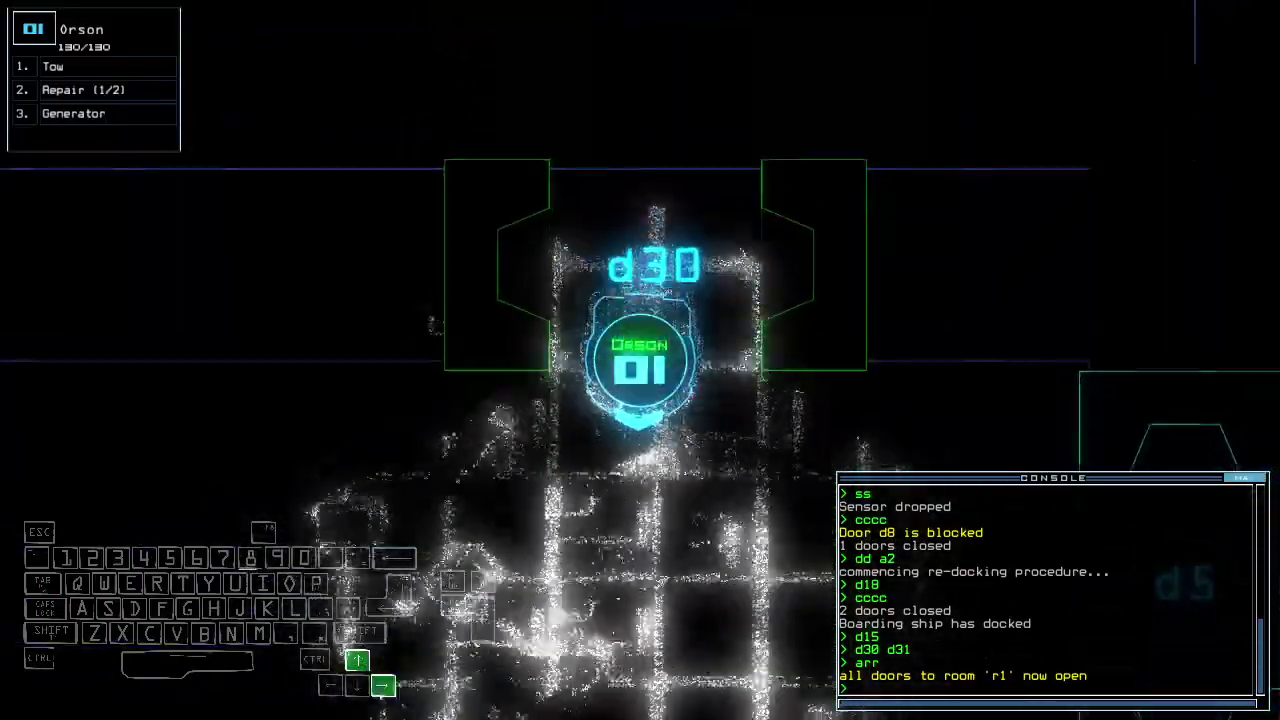
pyautogui.press('Up')
pyautogui.press('Right')
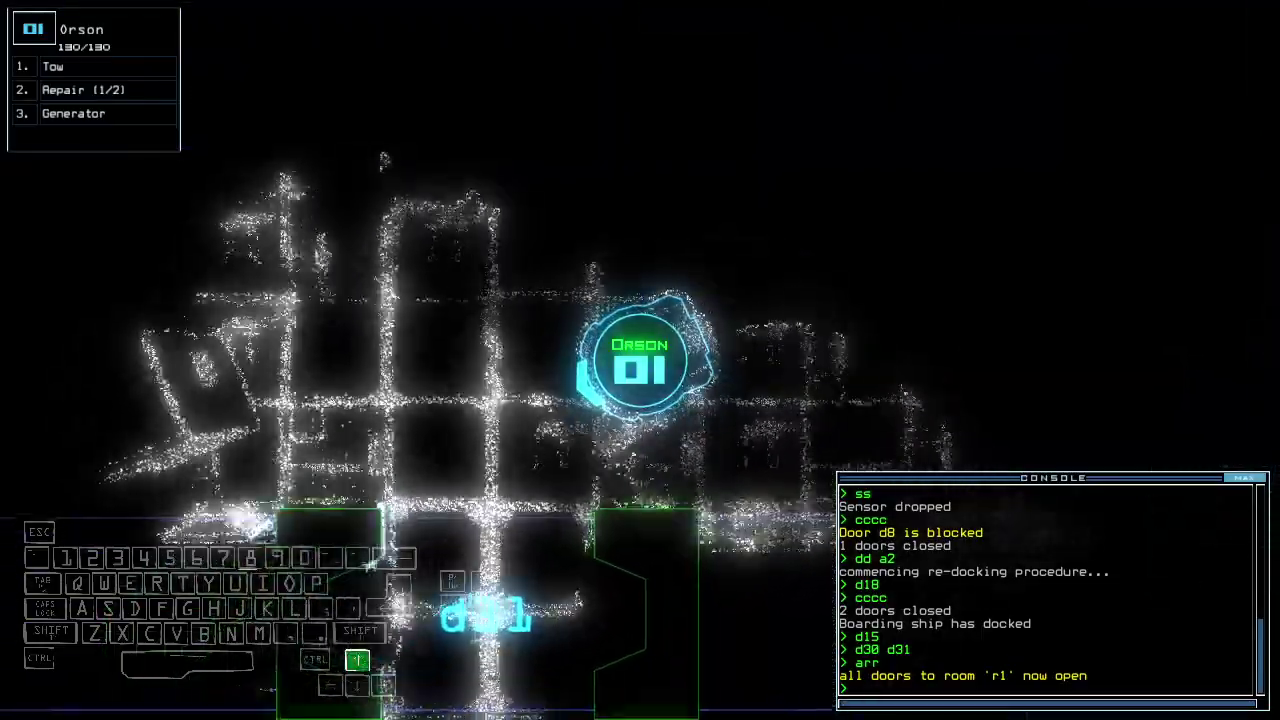
pyautogui.press('Up')
pyautogui.press('Left')
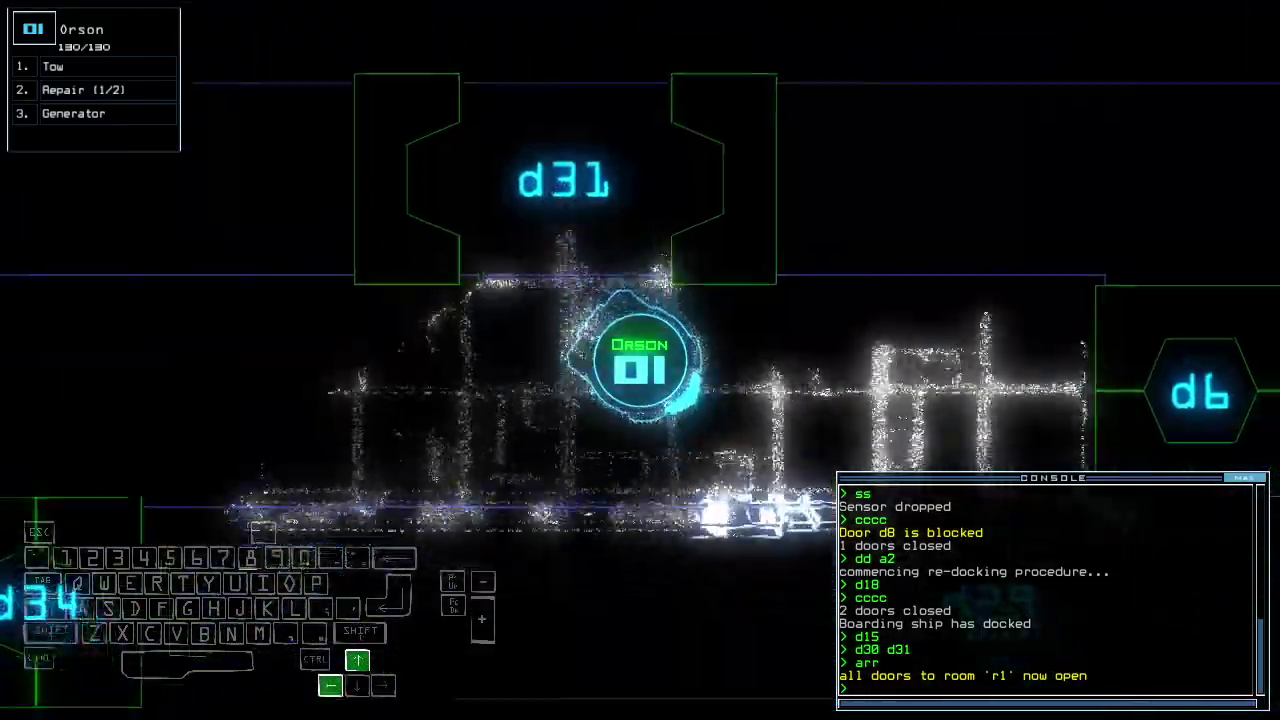
pyautogui.press('space')
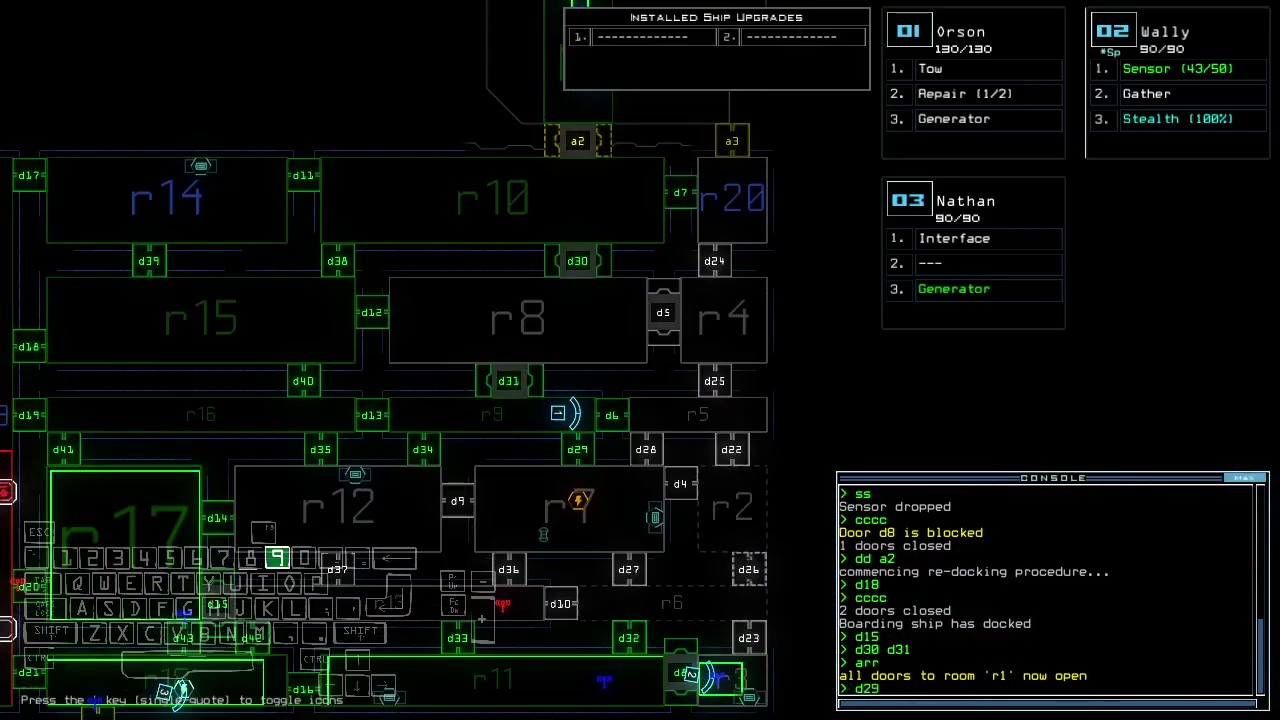
# - Drive Orson up to door d29 and switch on its generator
pyautogui.press('space')
pyautogui.press('Up')
pyautogui.write('g')
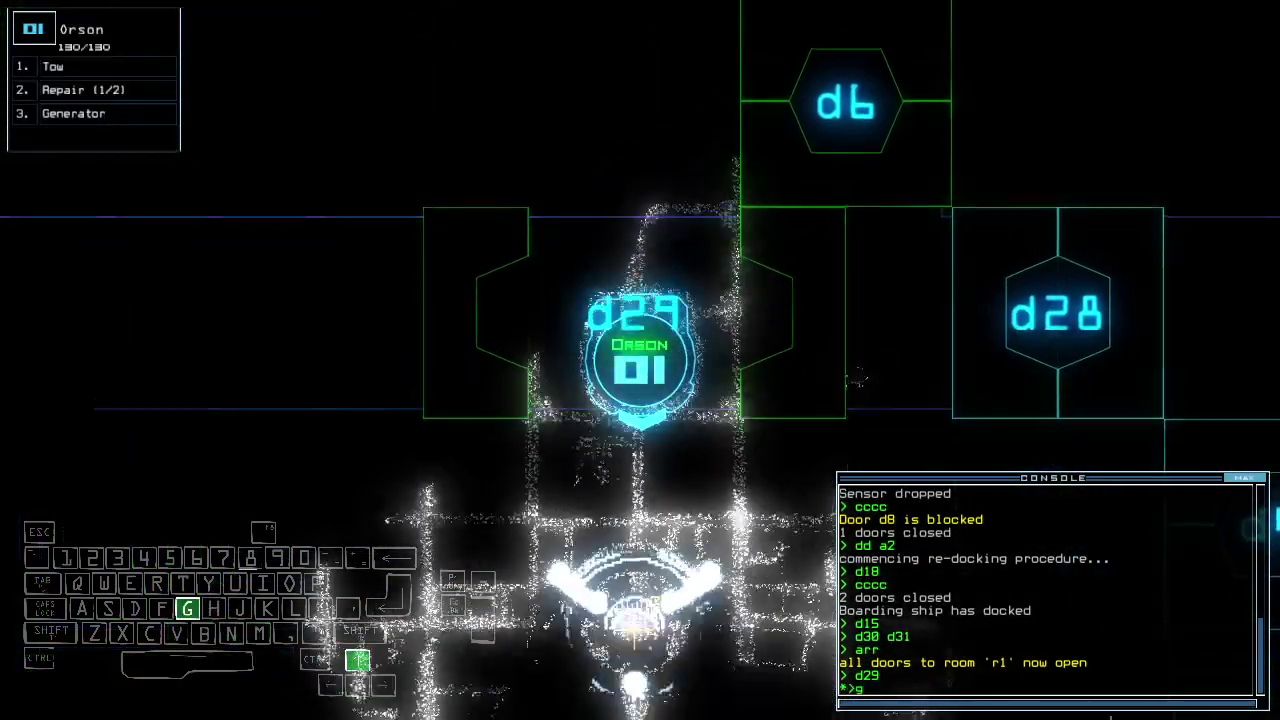
pyautogui.write('enerator')
pyautogui.press('Return')
pyautogui.press('space')
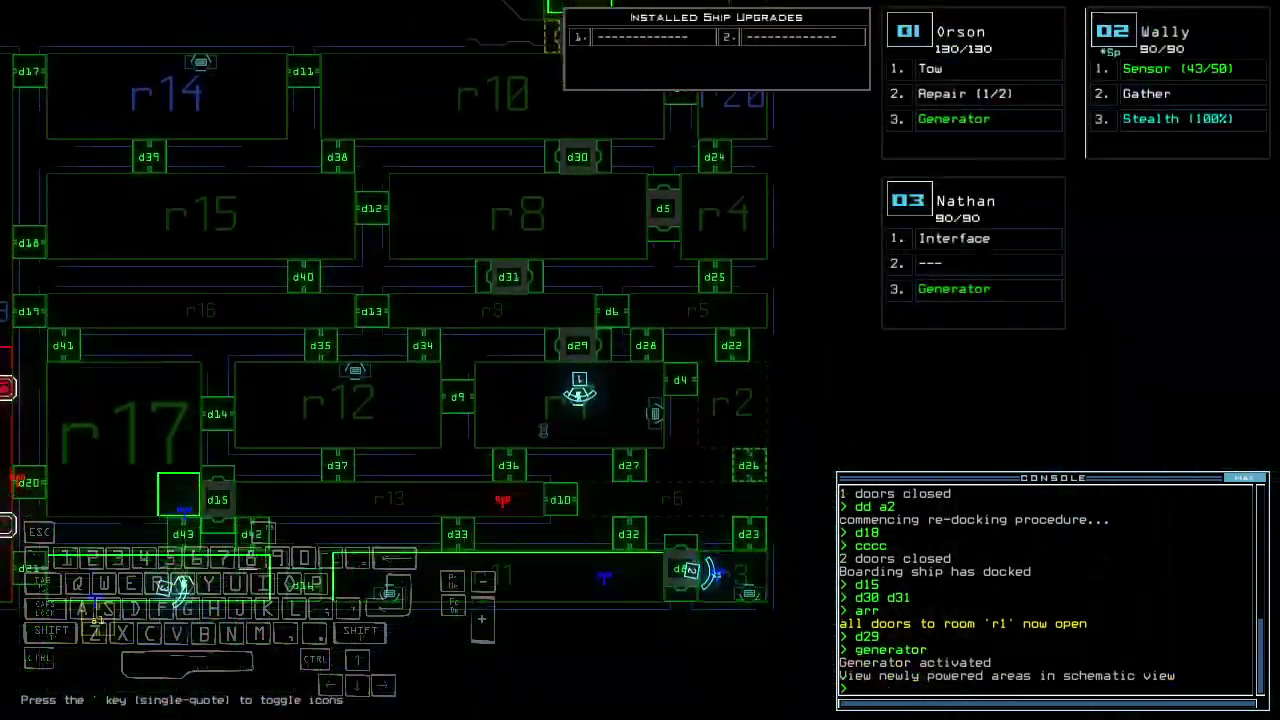
# - Switch the generator back on from Nathan's view and close door d8 behind Wally
pyautogui.press('space')
pyautogui.press('Up')
pyautogui.press('Return')
pyautogui.write('generator')
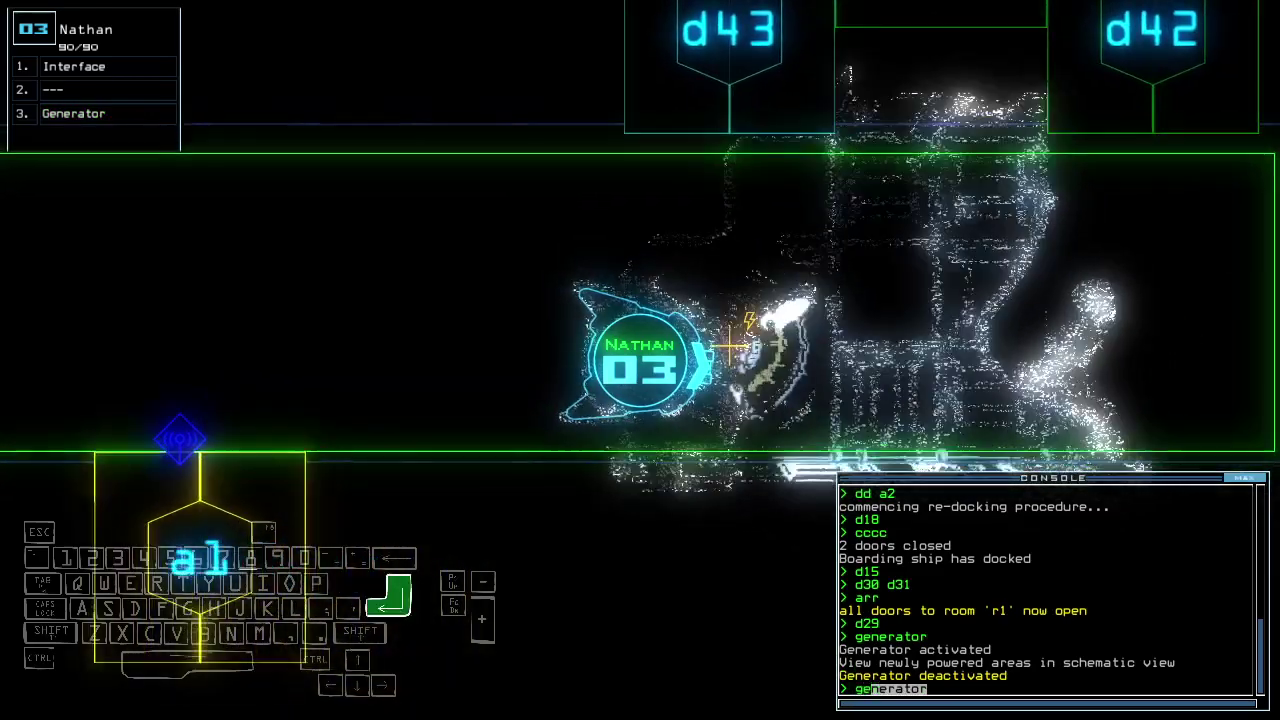
pyautogui.press('Return')
pyautogui.write('12d')
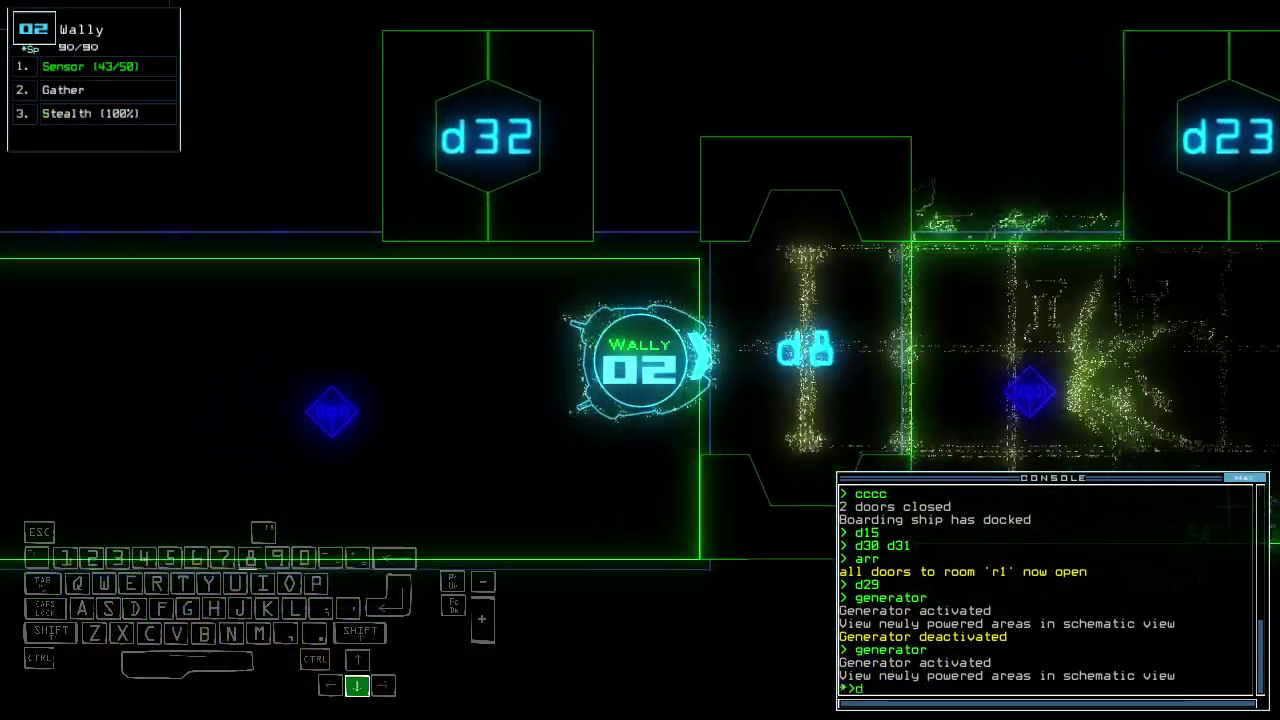
pyautogui.write('23')
pyautogui.press('Return')
pyautogui.press('space')
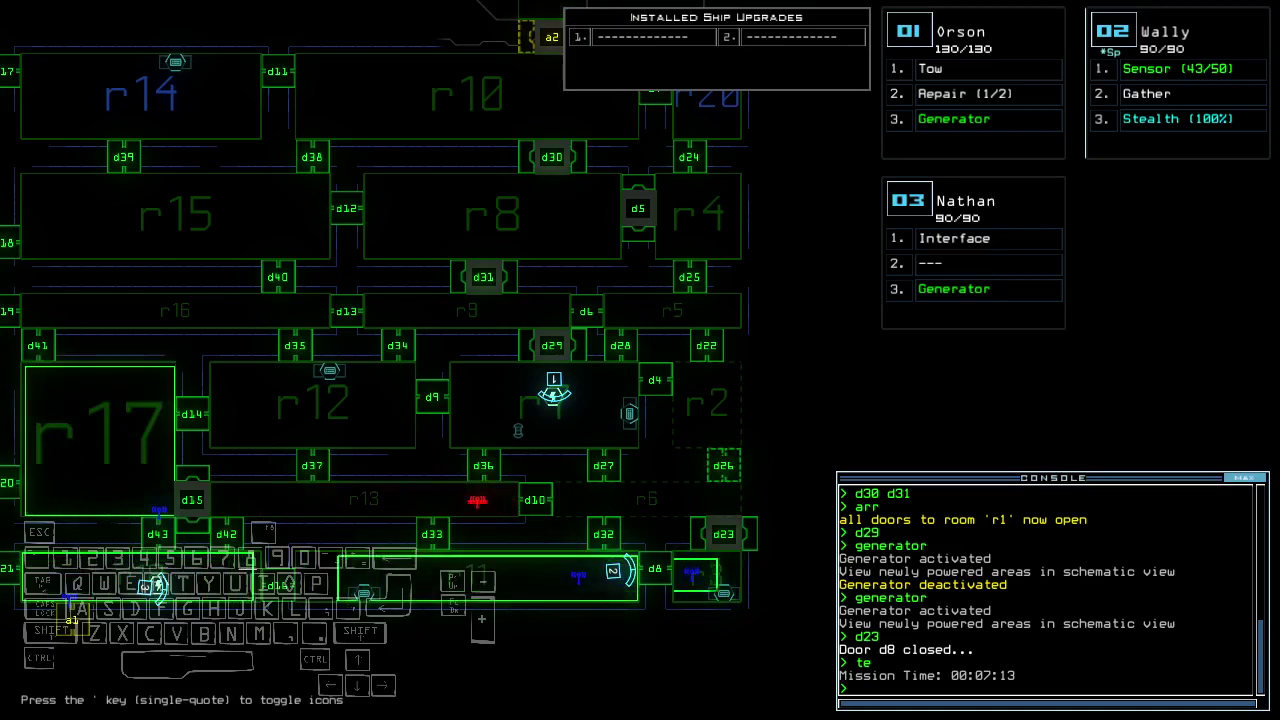
# - Cloak Wally, open door d32 and drive it into the room beyond
pyautogui.press('Left')
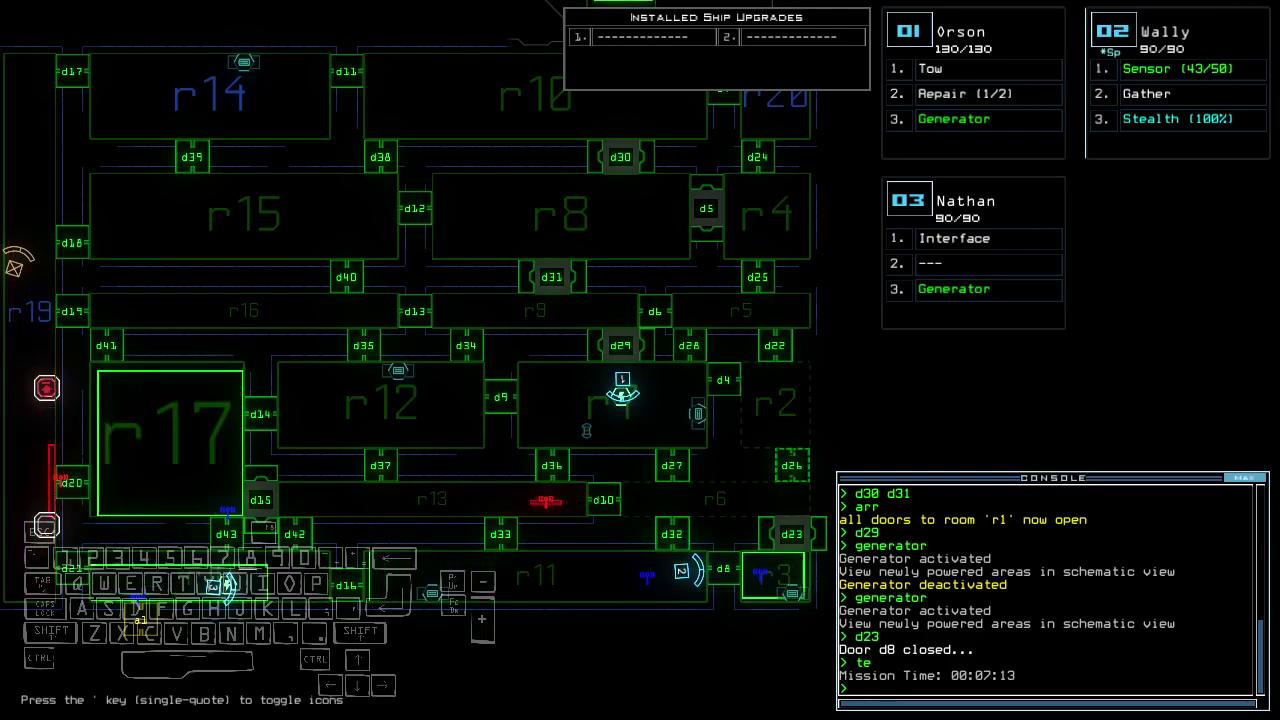
pyautogui.press('Up')
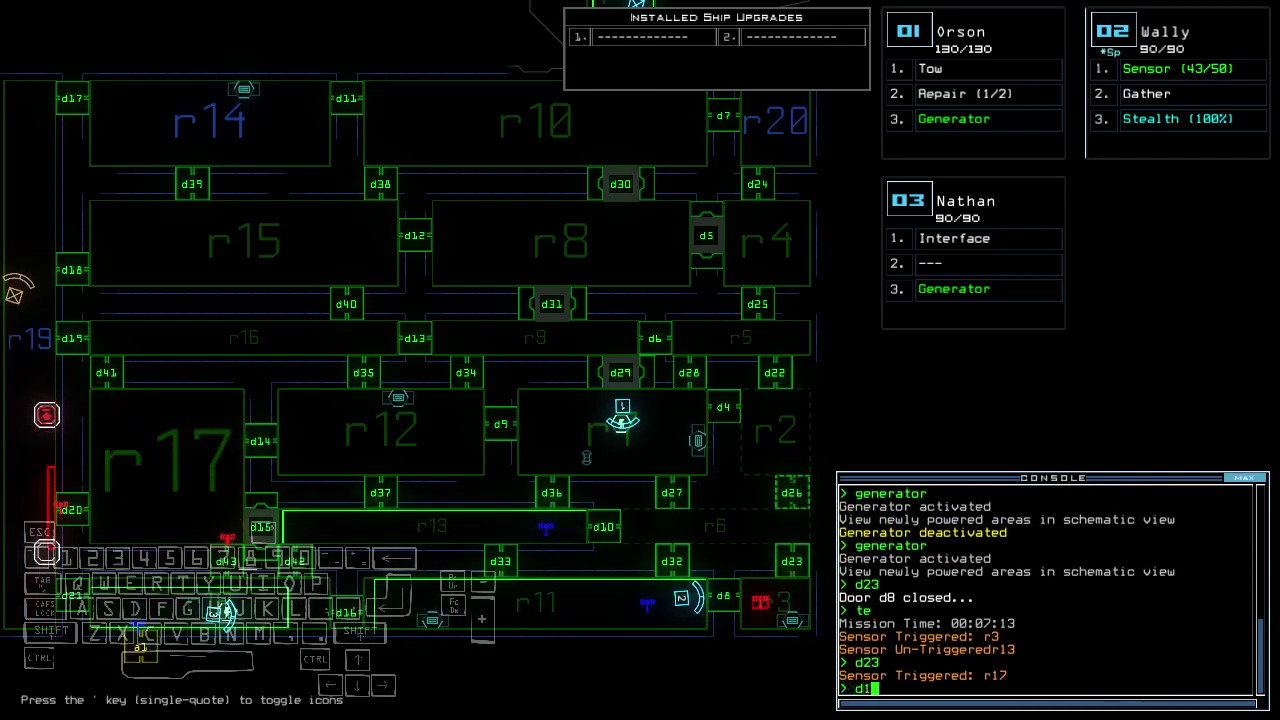
pyautogui.press('2')
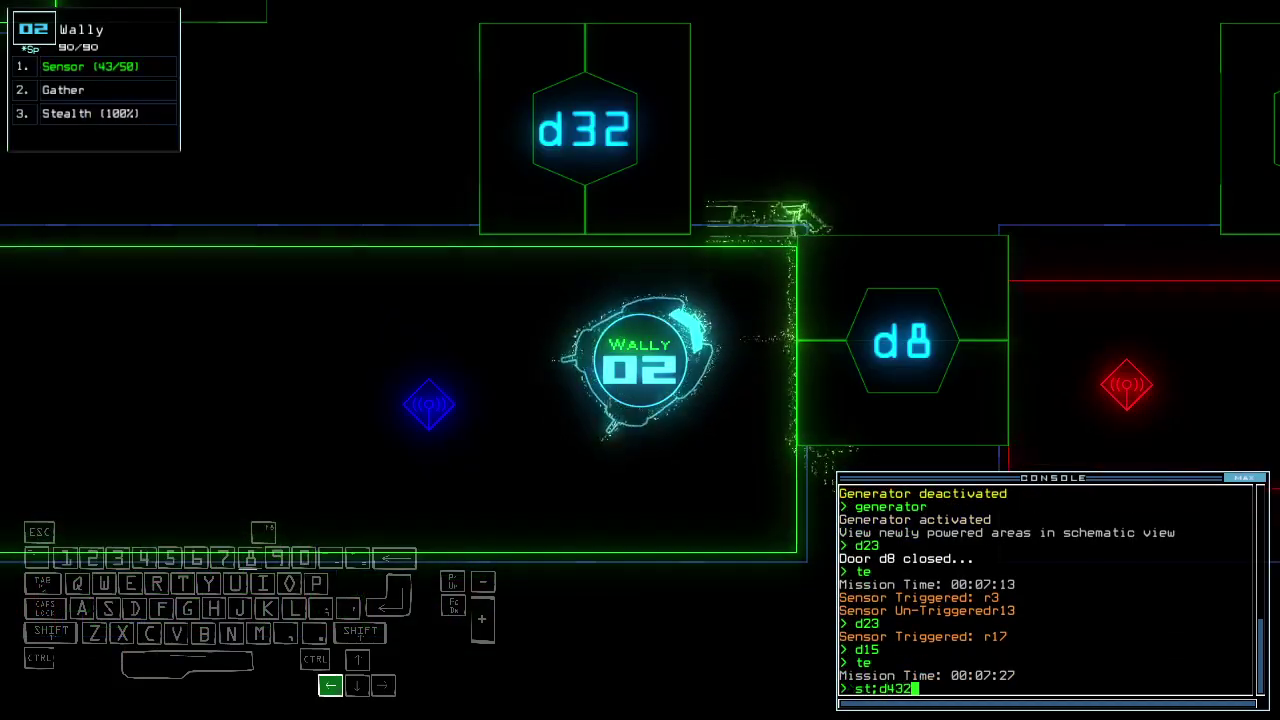
pyautogui.press('Return')
pyautogui.press('Up')
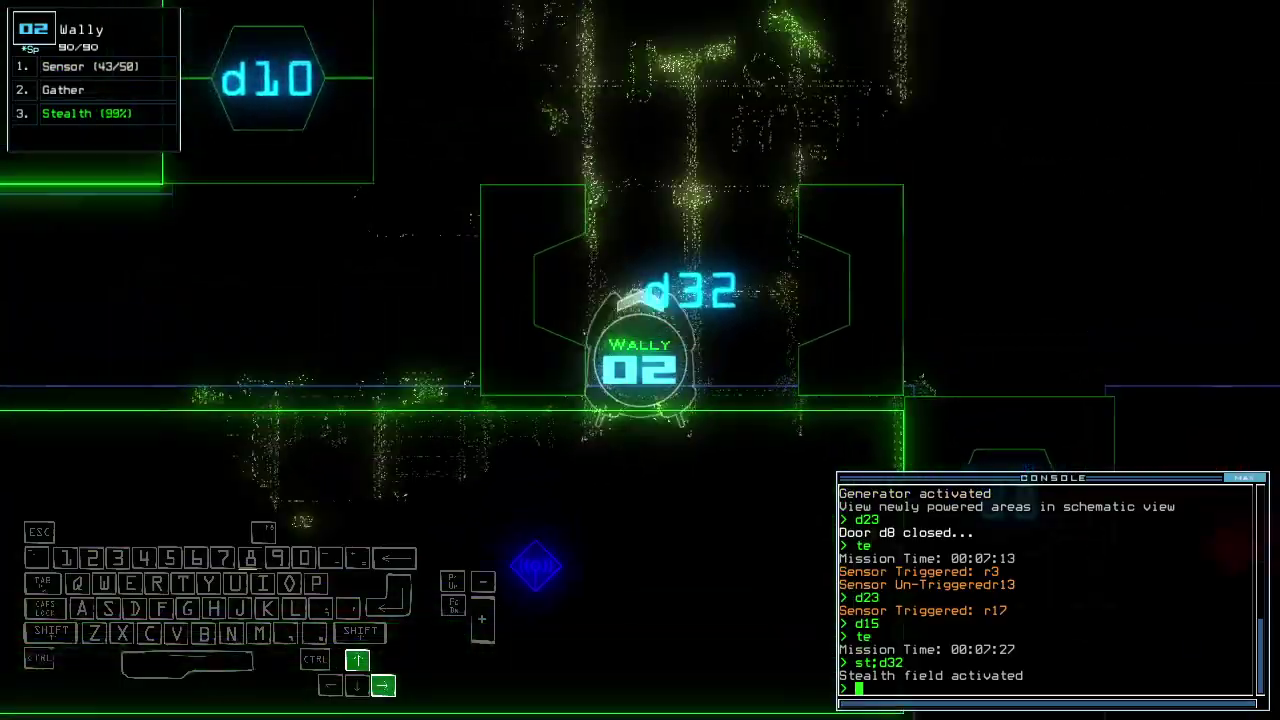
pyautogui.press('Up')
pyautogui.press('Up')
pyautogui.write('te')
# - Open door d26, turn off Wally's stealth and drop a sensor beyond it
pyautogui.press('Return')
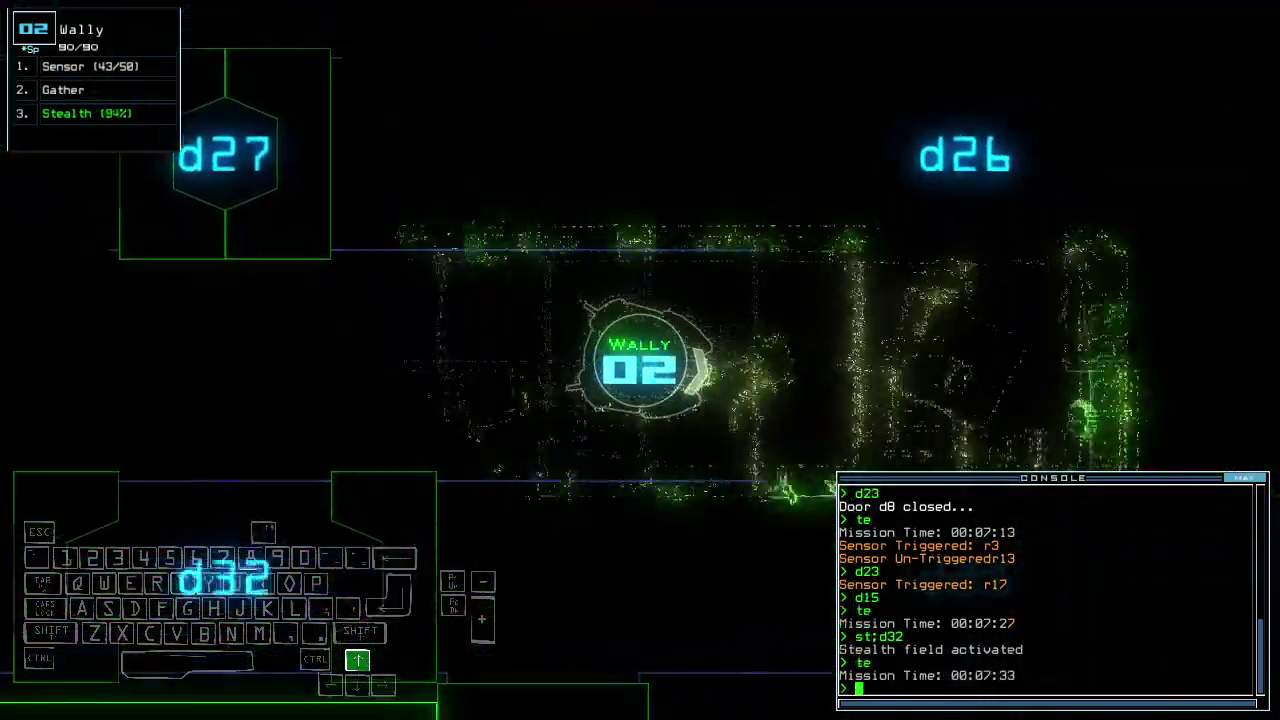
pyautogui.write('d26')
pyautogui.press('Return')
pyautogui.press('Up')
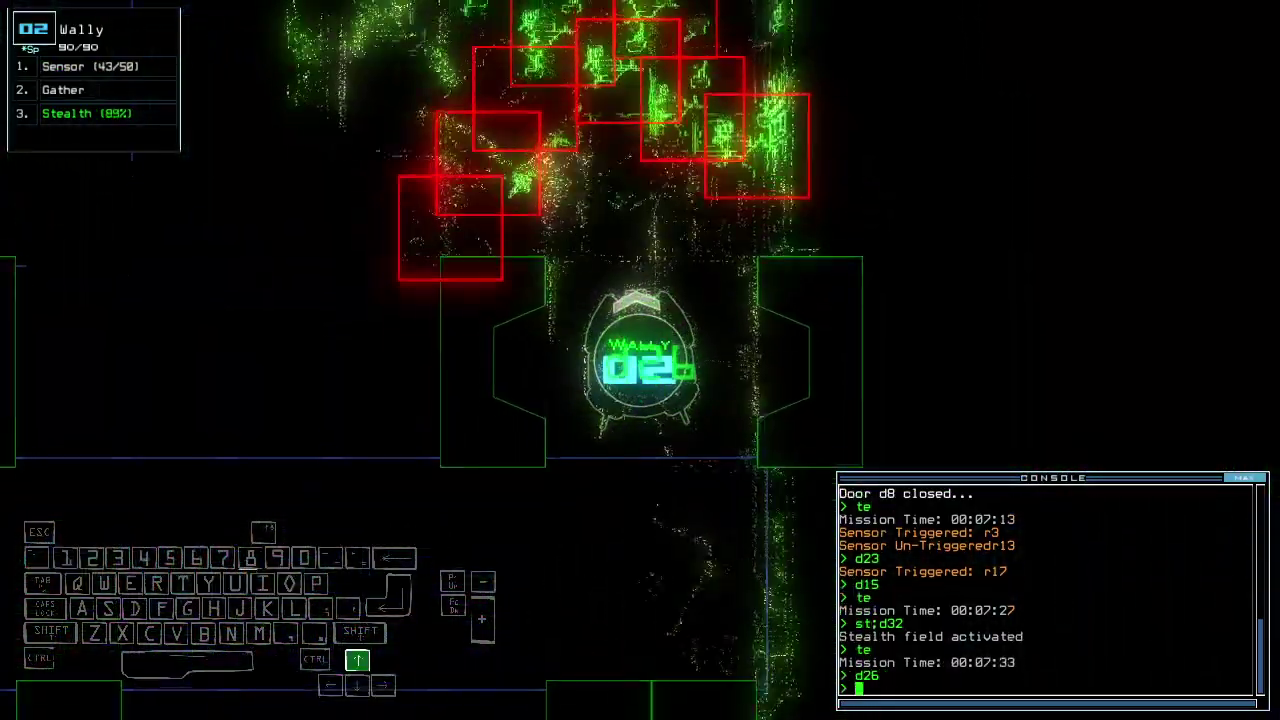
pyautogui.press('Up')
pyautogui.write('st')
pyautogui.press('Return')
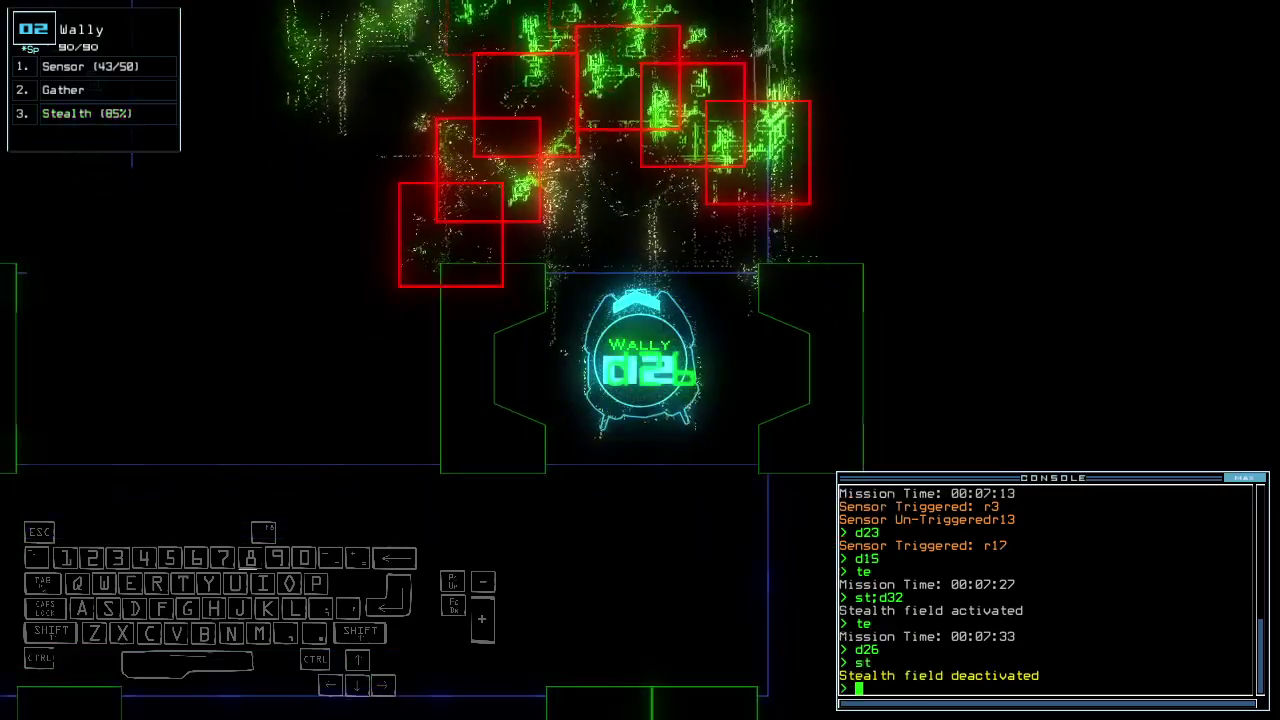
pyautogui.write('te')
pyautogui.press('Return')
pyautogui.write('s')
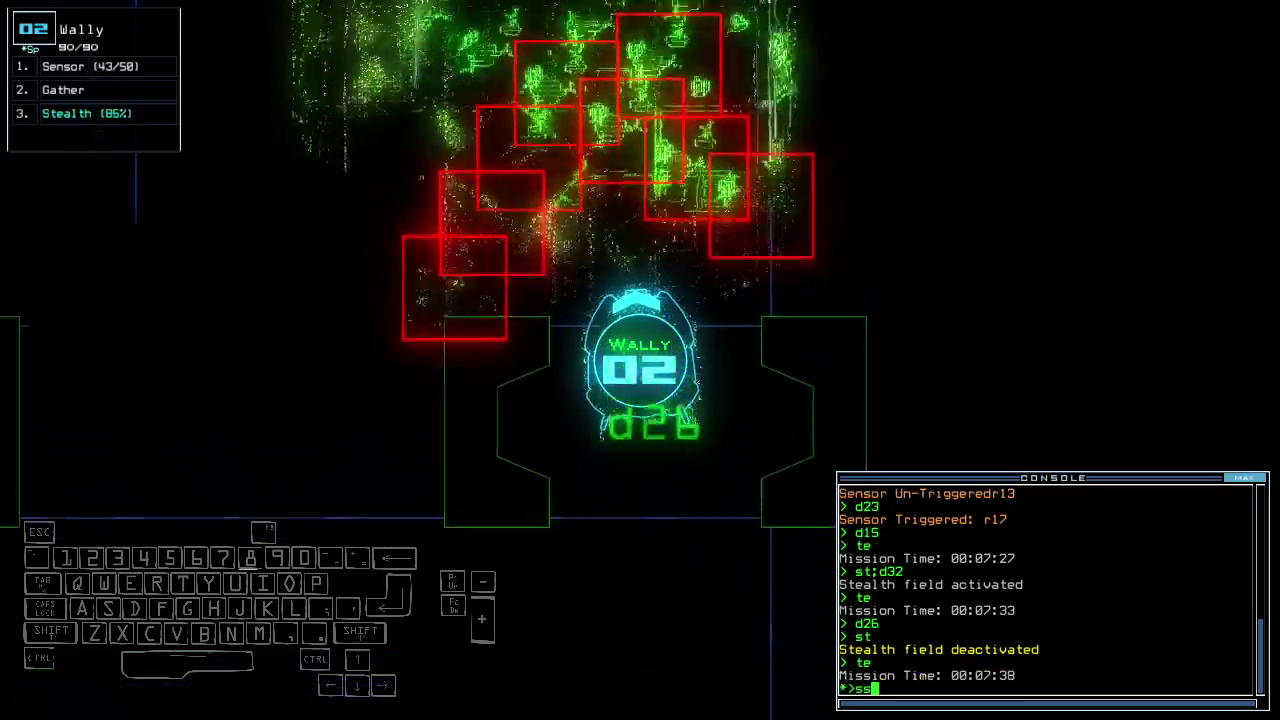
pyautogui.write('s')
pyautogui.press('Return')
pyautogui.press('Tab')
pyautogui.press('Tab')
# - Back Wally out, close the nearby doors, open d27 and drop another sensor
pyautogui.press('Left')
pyautogui.write('c')
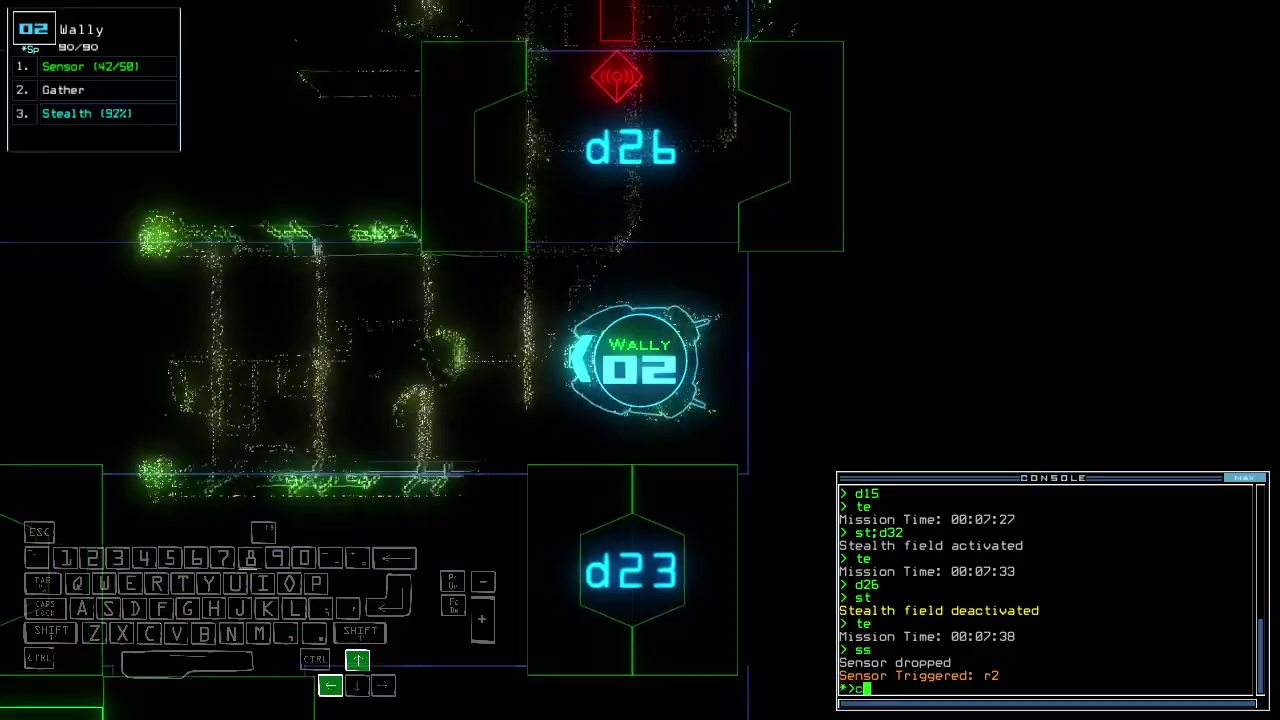
pyautogui.write('ccc')
pyautogui.press('Return')
pyautogui.write('d27')
pyautogui.press('Return')
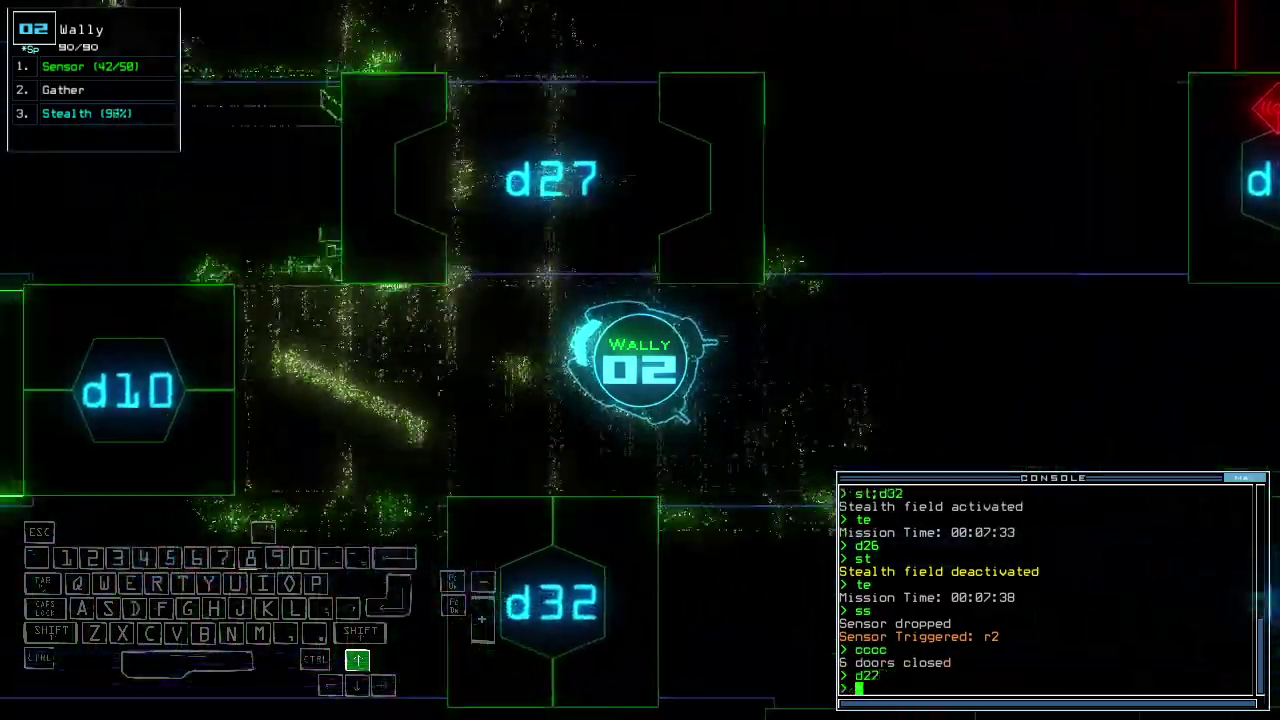
pyautogui.write('ss')
pyautogui.press('Return')
pyautogui.write('te')
pyautogui.press('Return')
pyautogui.press('Tab')
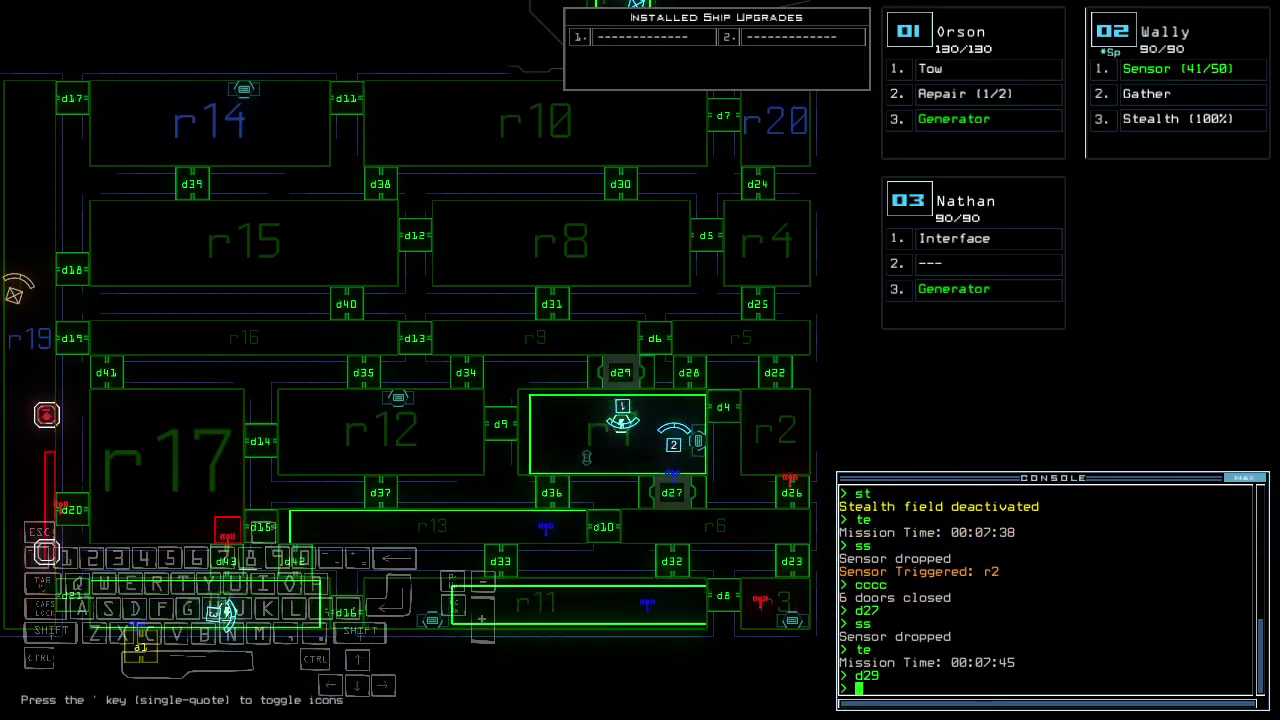
# - Check Orson's, Wally's and Nathan's cameras and move Nathan along the corridor
pyautogui.press('1')
pyautogui.write('d16')
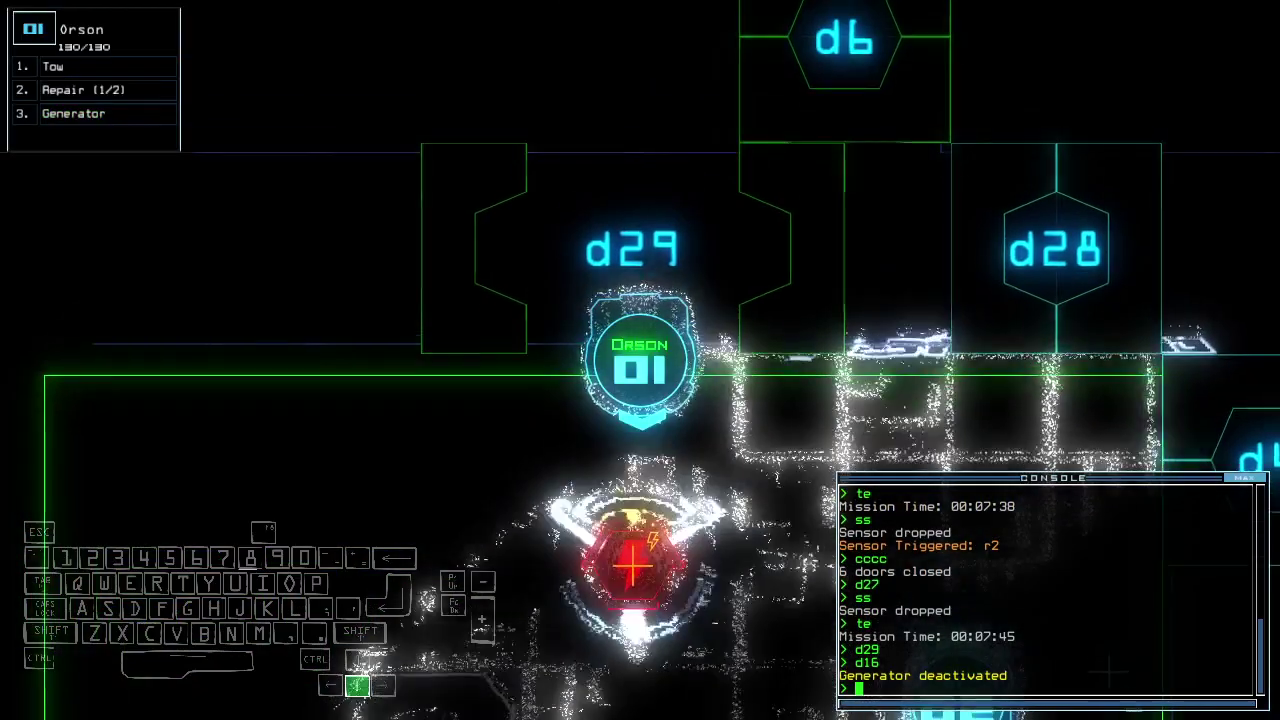
pyautogui.press('2')
pyautogui.press('3')
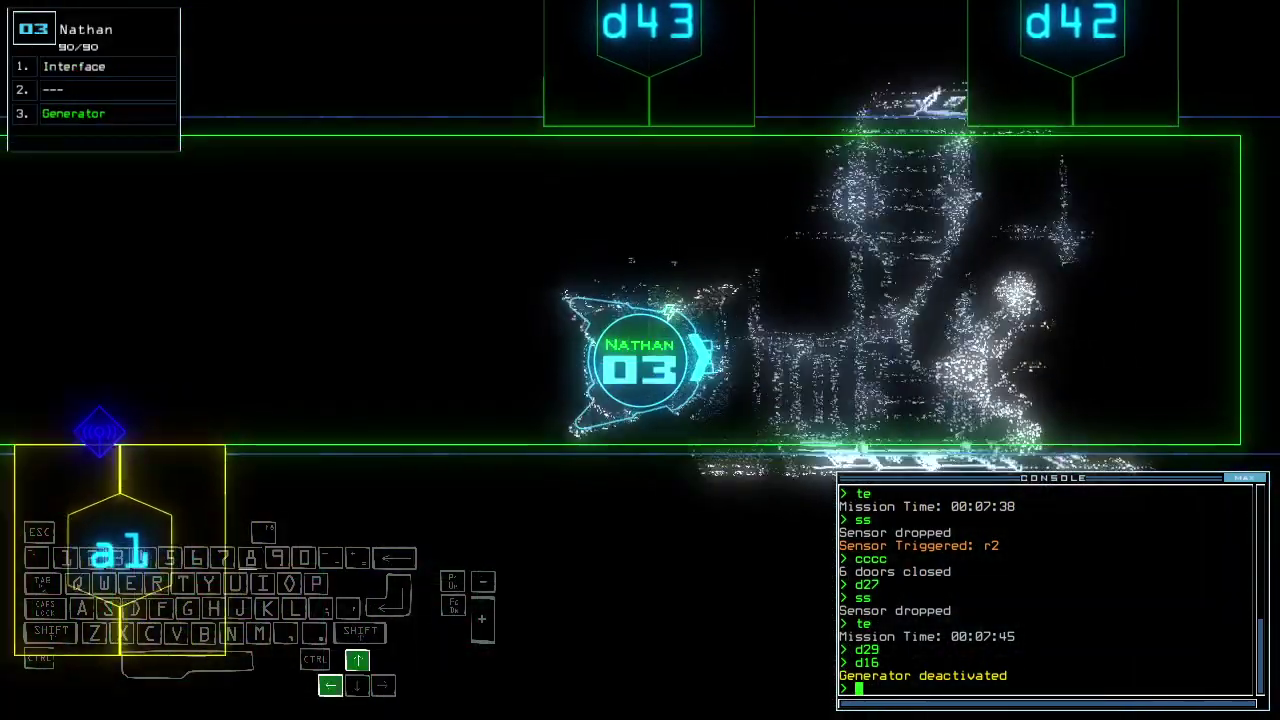
pyautogui.press('Up')
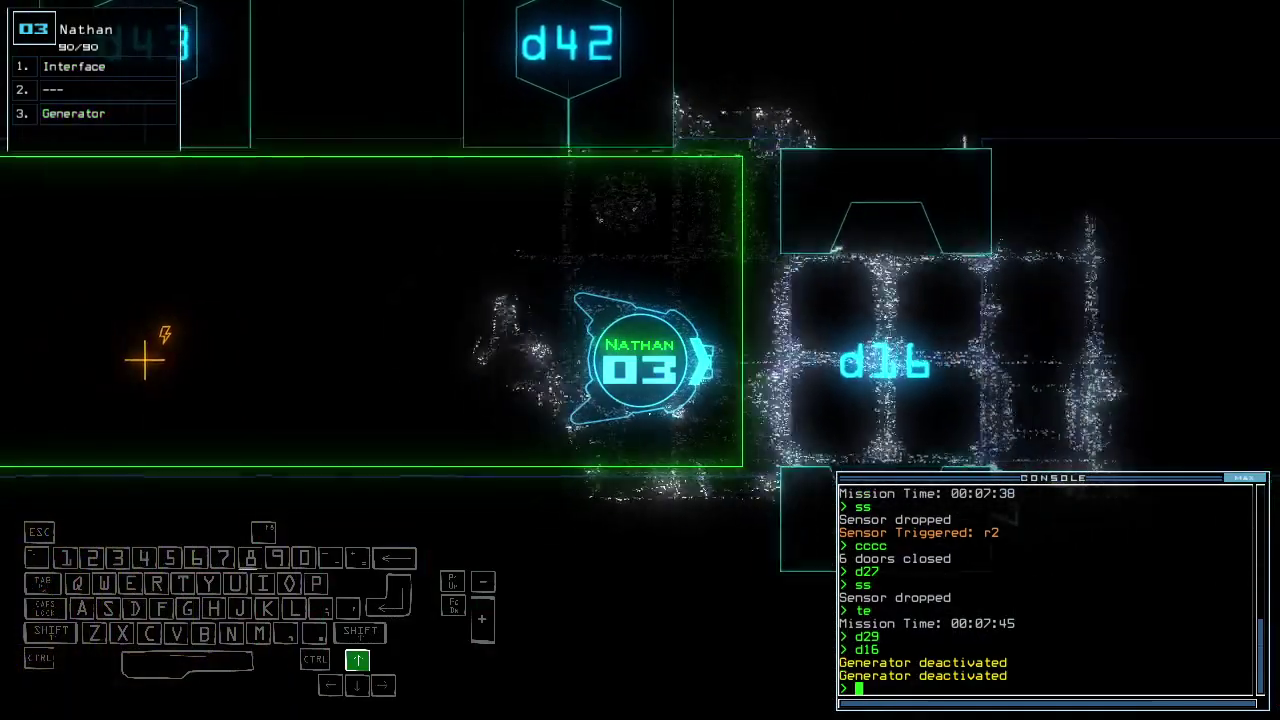
pyautogui.press('Tab')
pyautogui.press('Right')
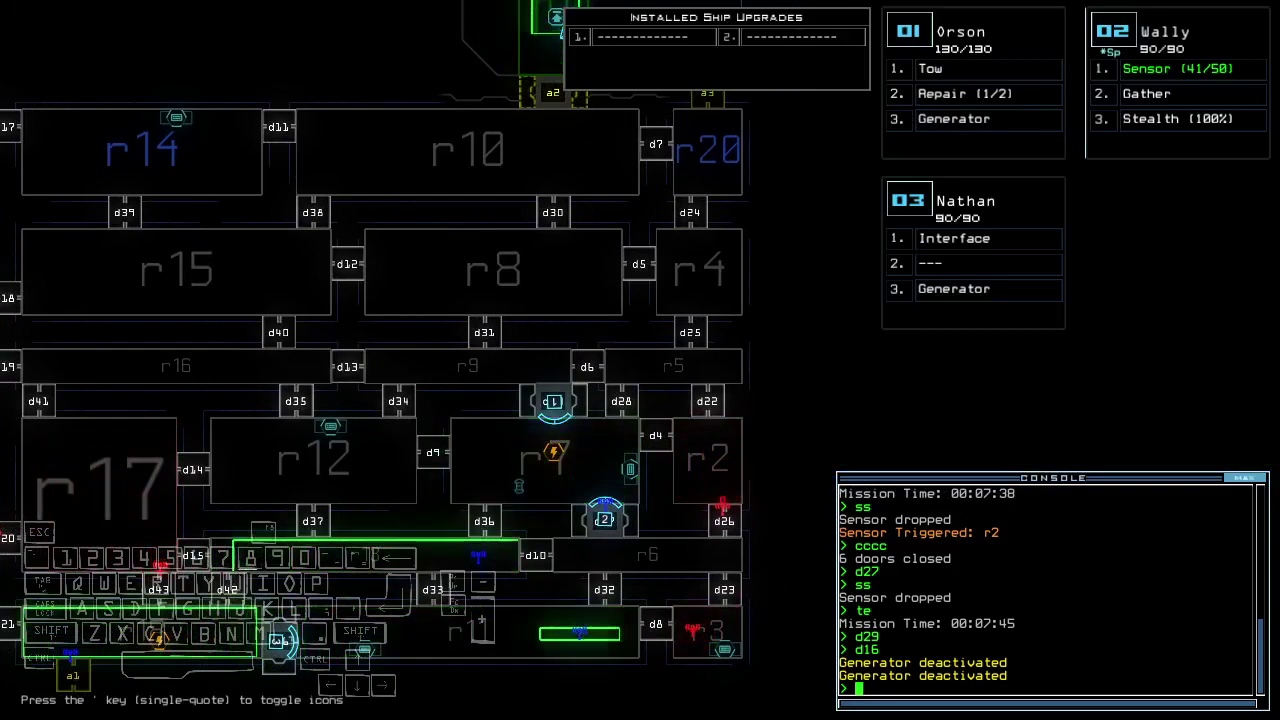
pyautogui.press('Tab')
pyautogui.press('Tab')
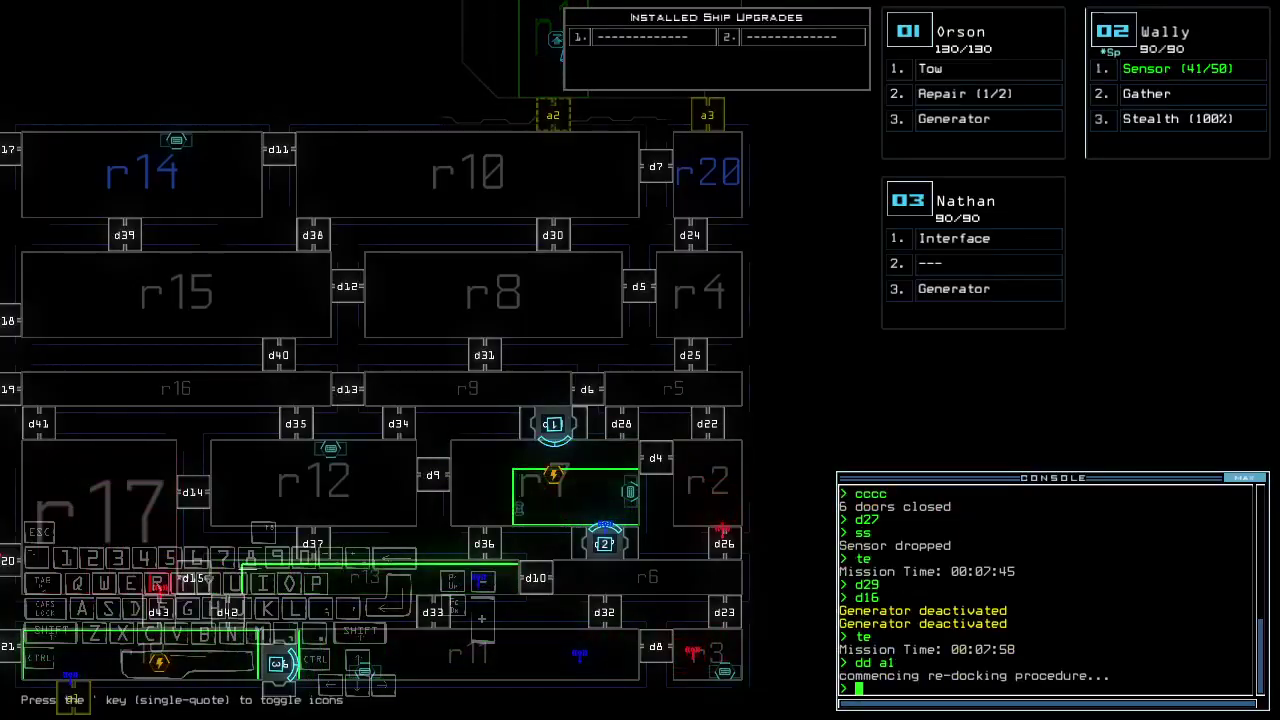
# - Reactivate the generator from Wally's view and survey the schematic around room r19
pyautogui.press('Tab')
pyautogui.write('generator')
pyautogui.press('Return')
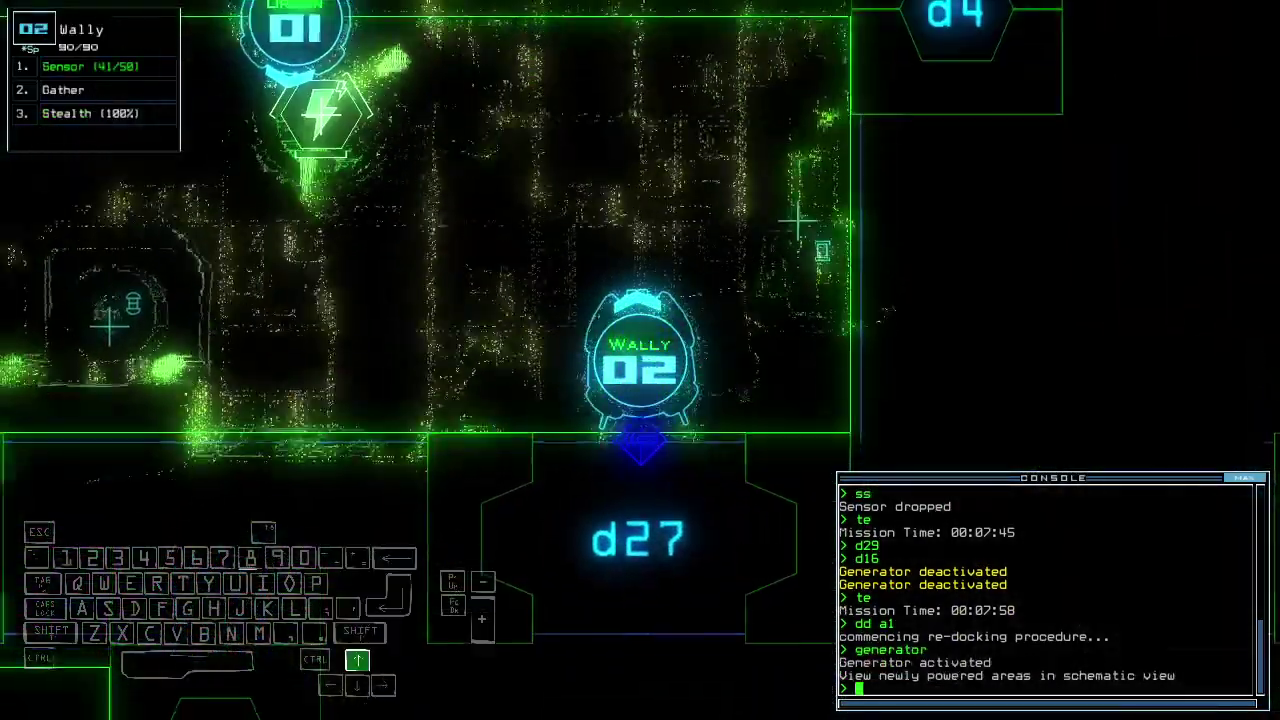
pyautogui.press('Tab')
pyautogui.scroll(-2, 375, 400)
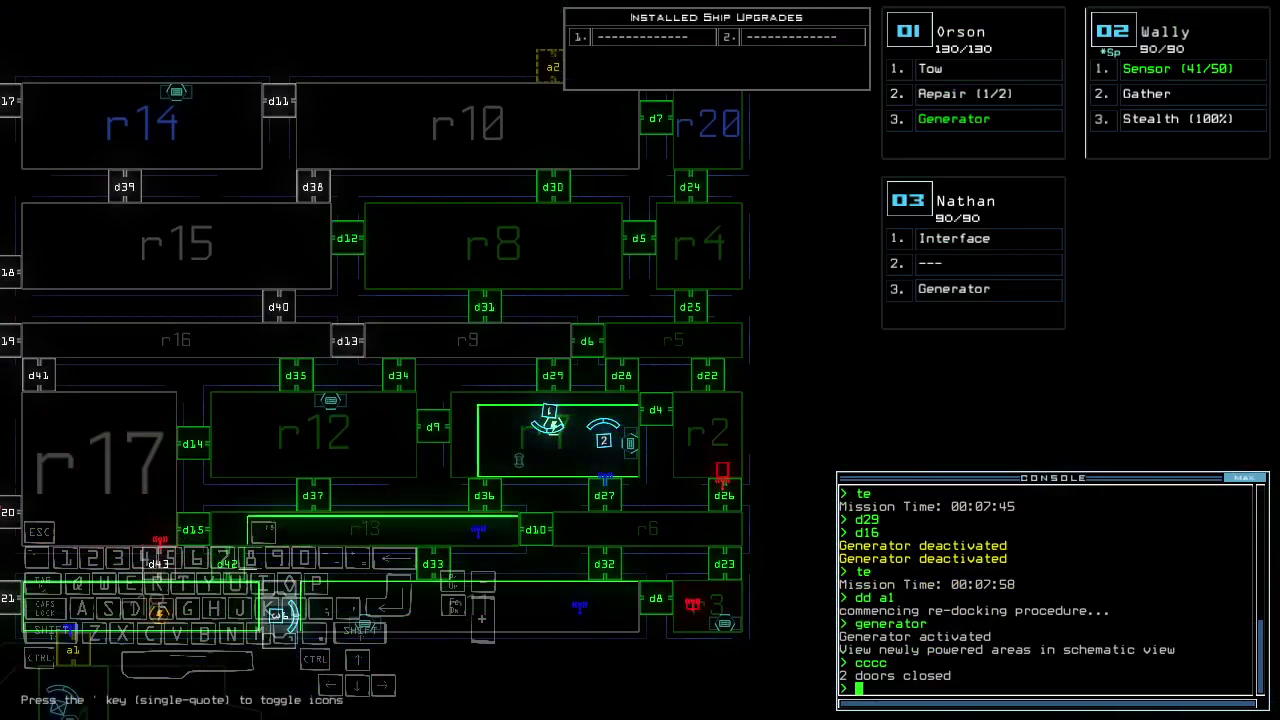
pyautogui.press('Left')
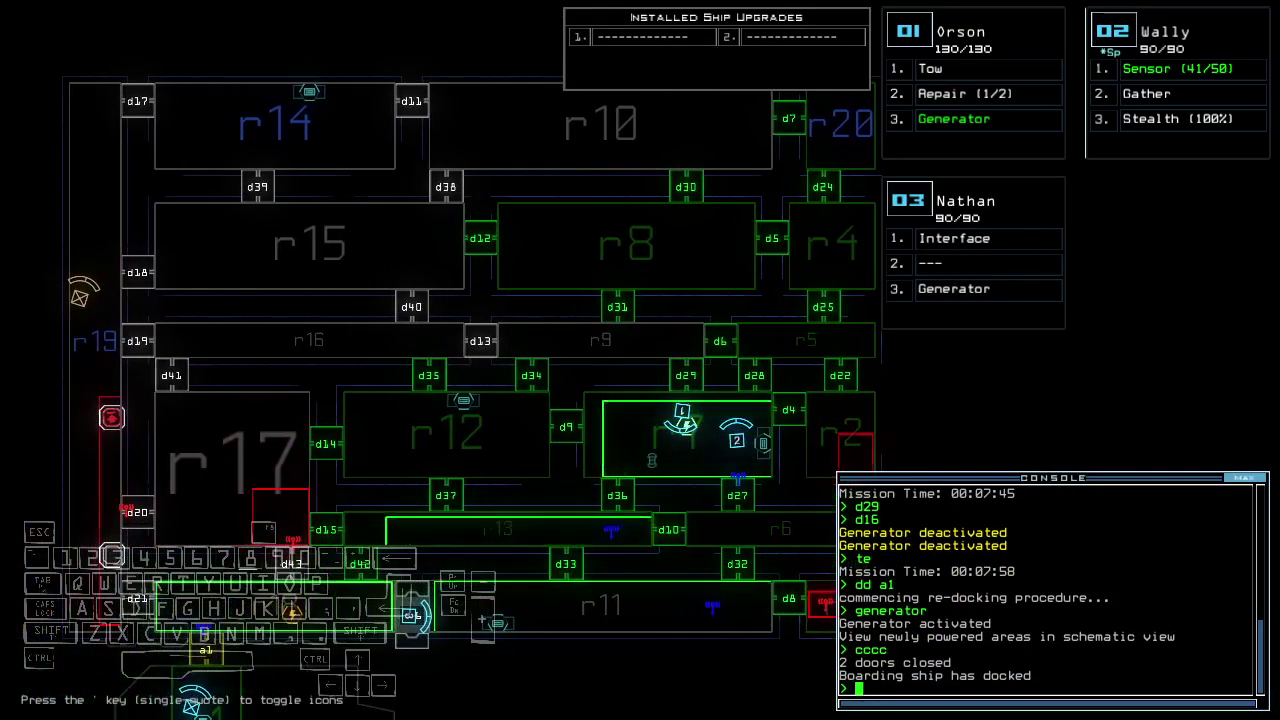
pyautogui.press('Right')
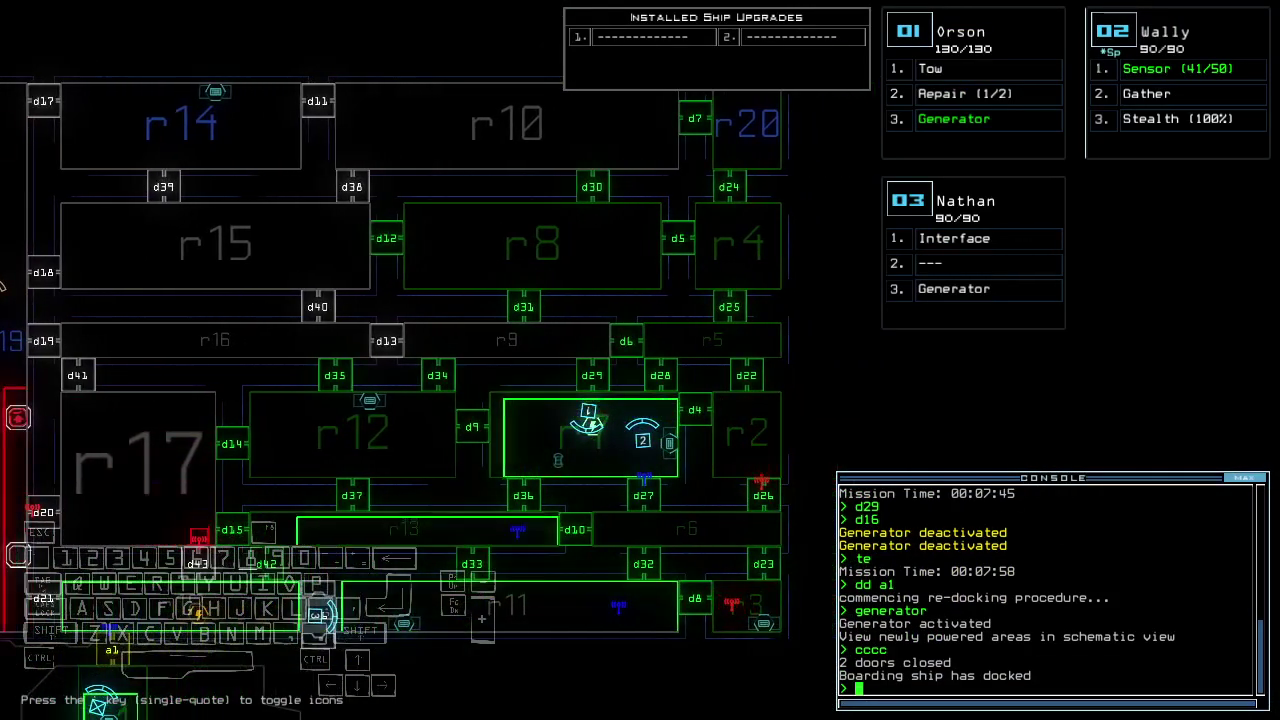
pyautogui.write('2')
pyautogui.write('st;d4')
# - Cloak Wally to open door d4, close the doors, then turn stealth off
pyautogui.press('Return')
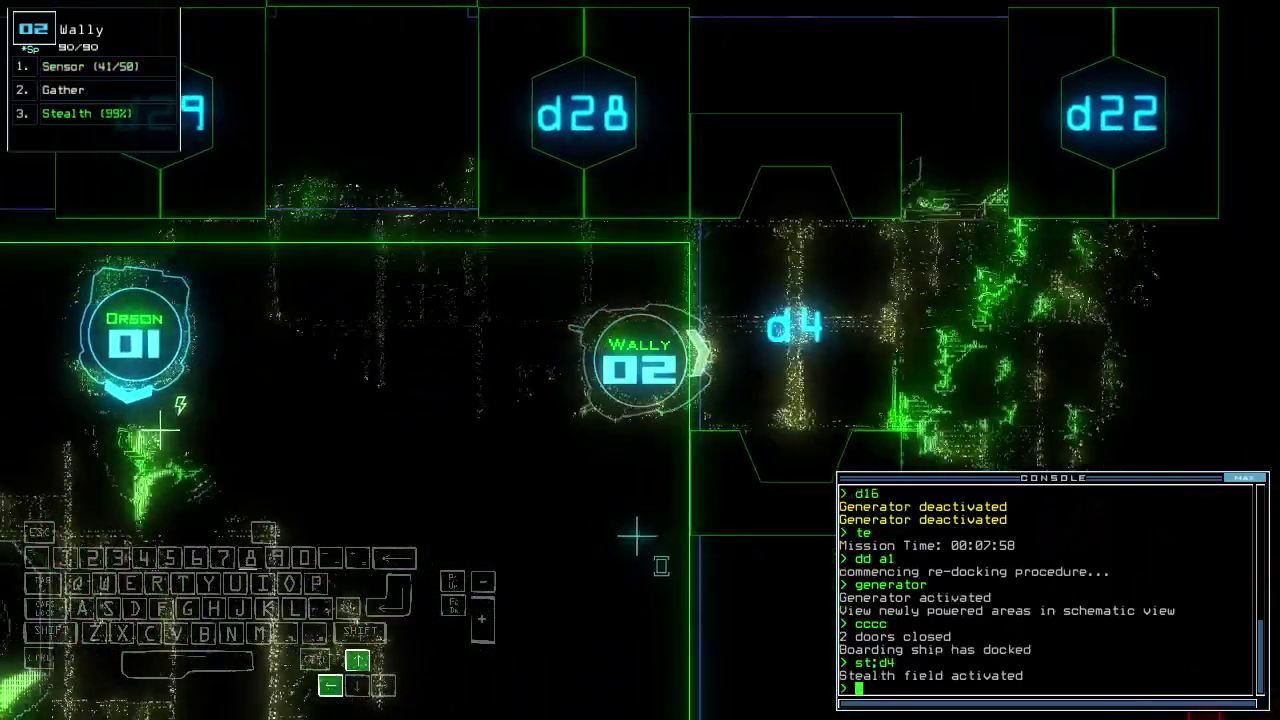
pyautogui.write('cccc')
pyautogui.press('Return')
pyautogui.write('st')
pyautogui.press('Return')
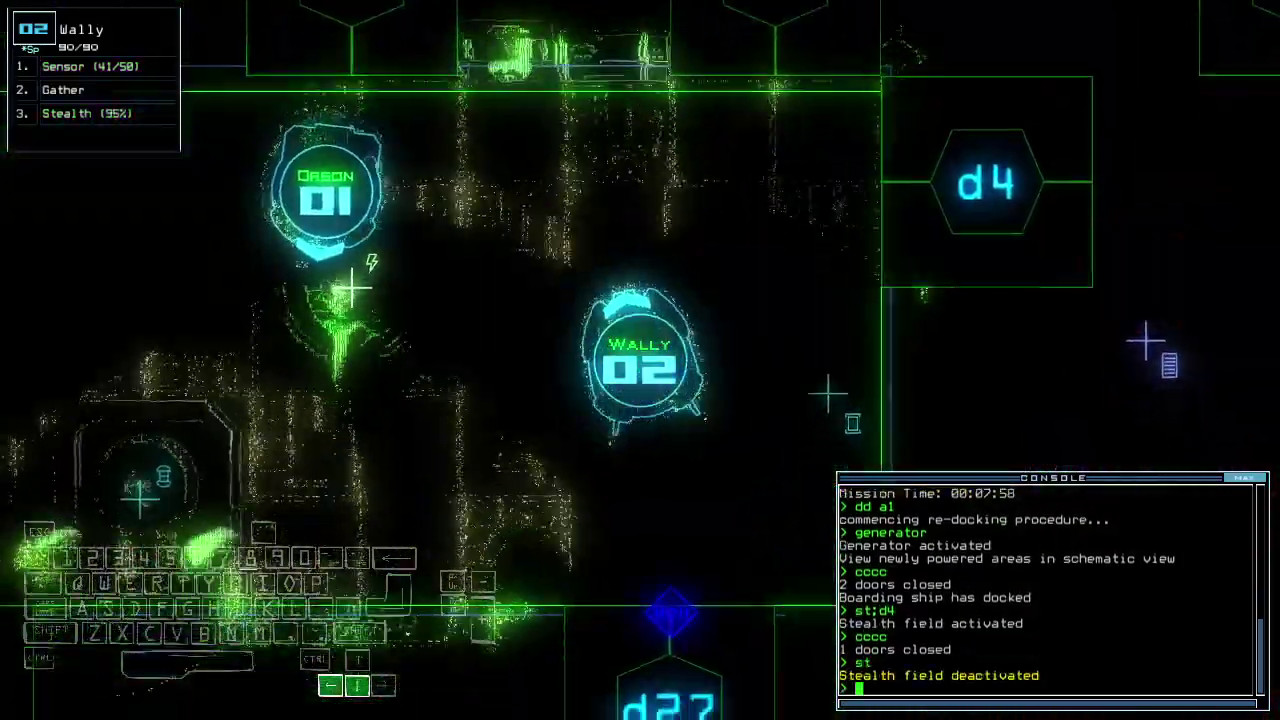
pyautogui.press('space')
pyautogui.write('end')
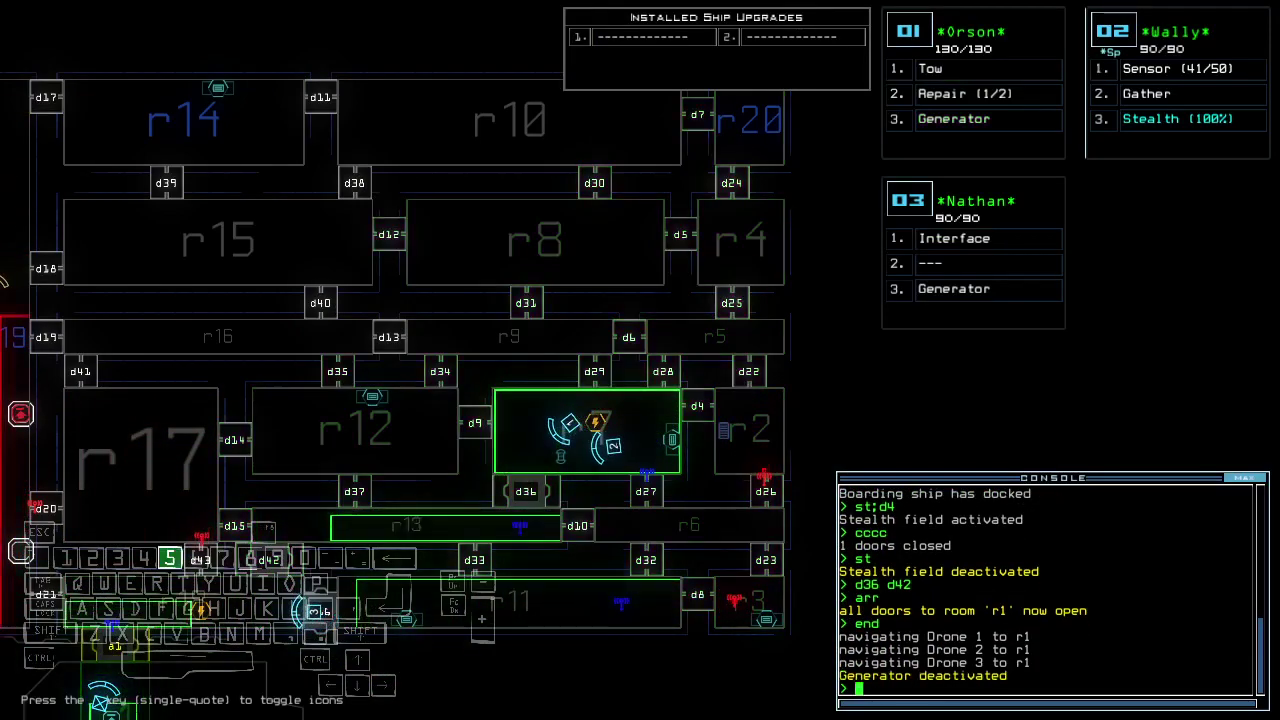
# - Cycle the drone cameras and reactivate the generator from Nathan's view
pyautogui.press('5')
pyautogui.press('space')
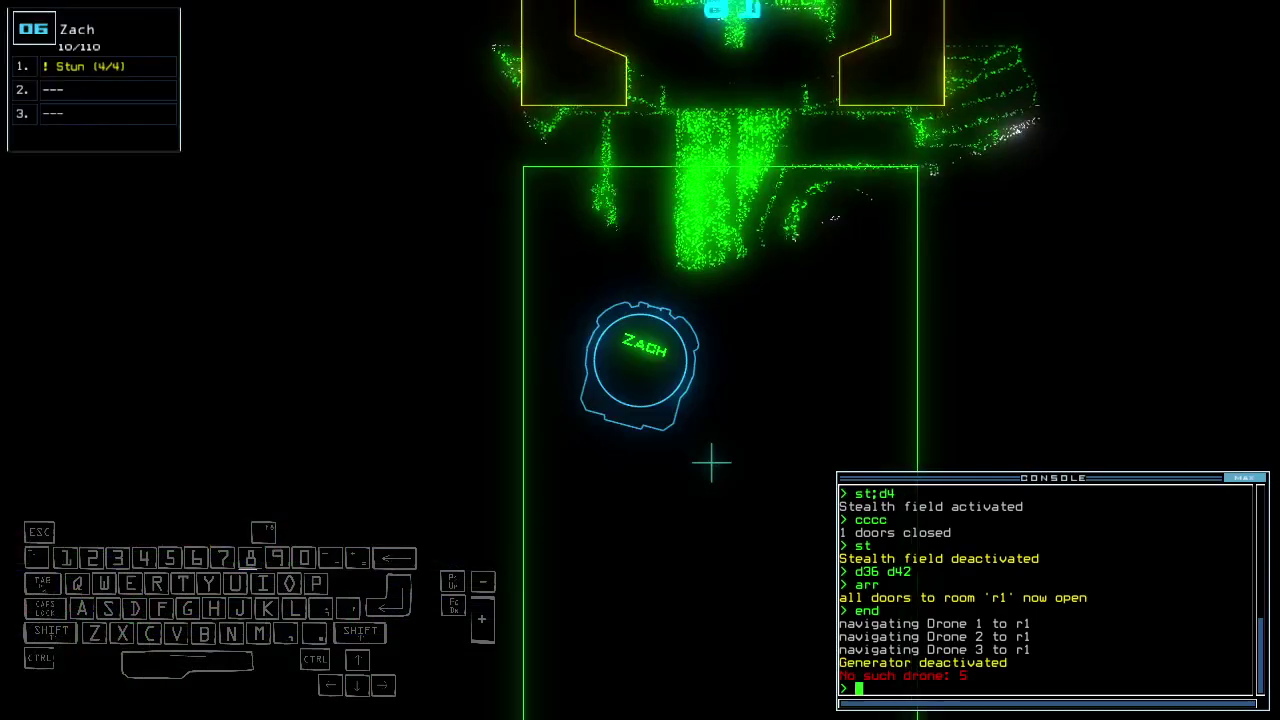
pyautogui.press('space')
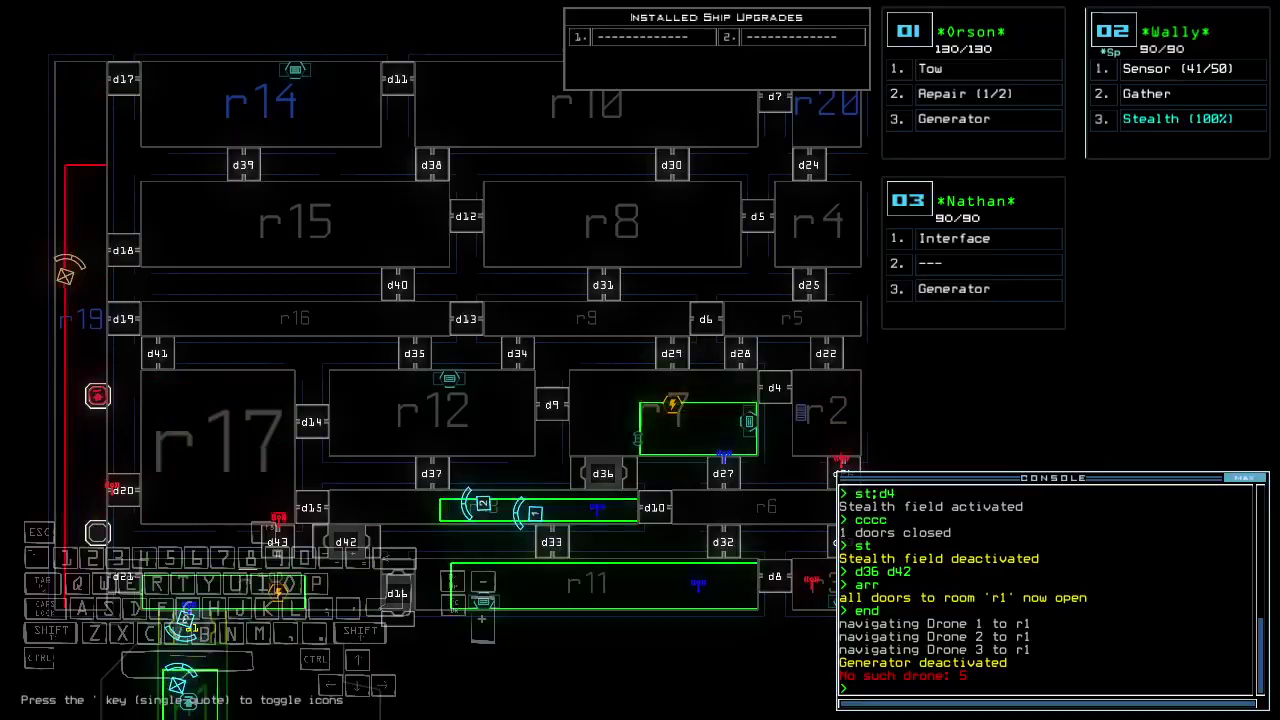
pyautogui.press('space')
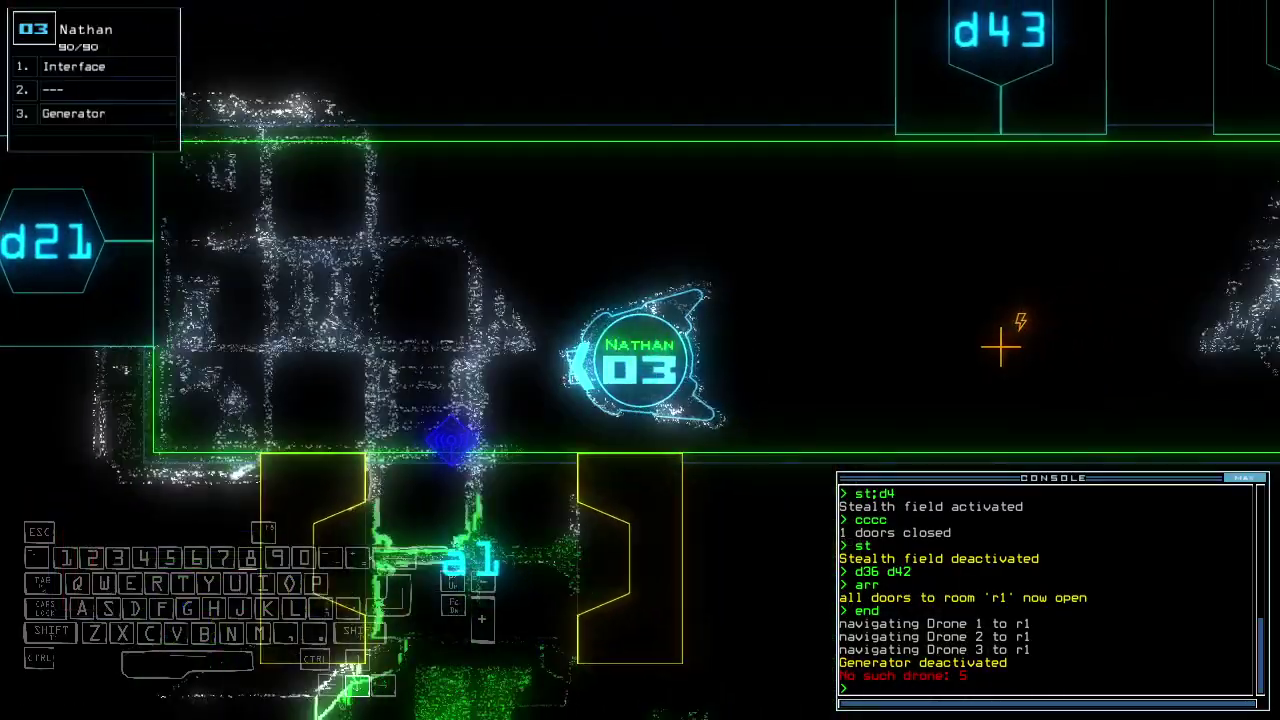
pyautogui.write('generator')
pyautogui.press('Return')
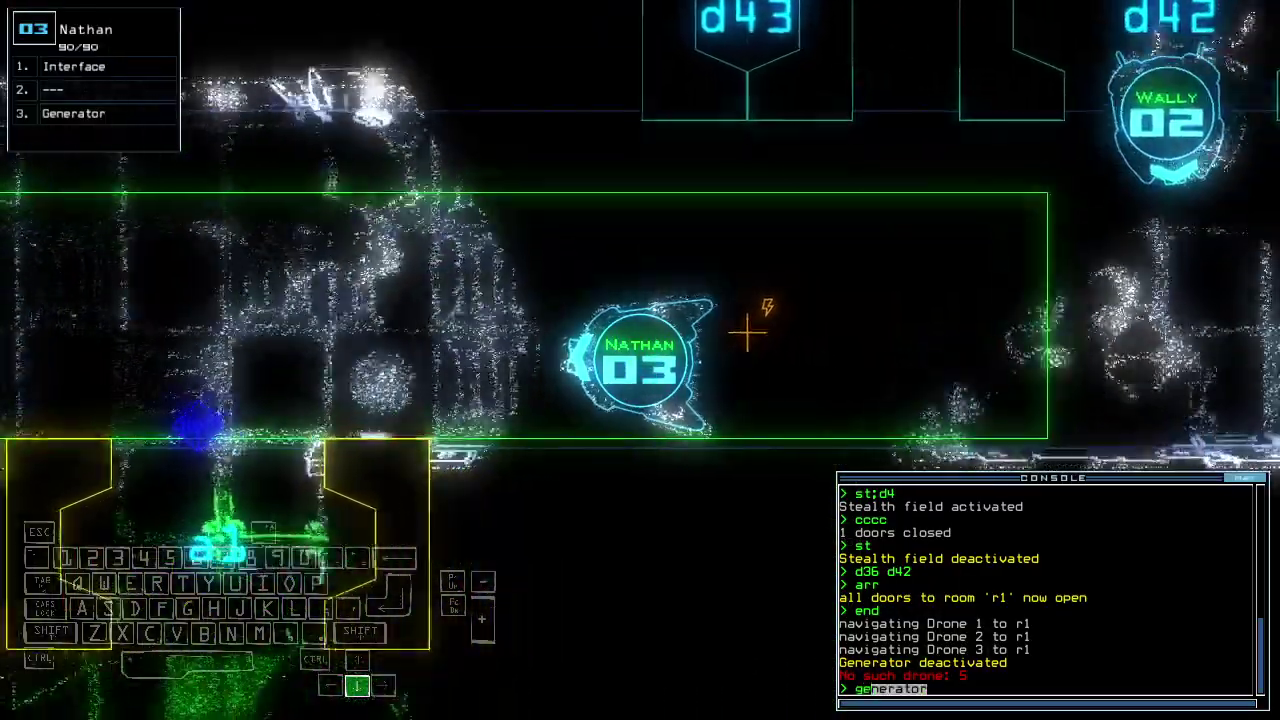
pyautogui.press('space')
pyautogui.write('d19')
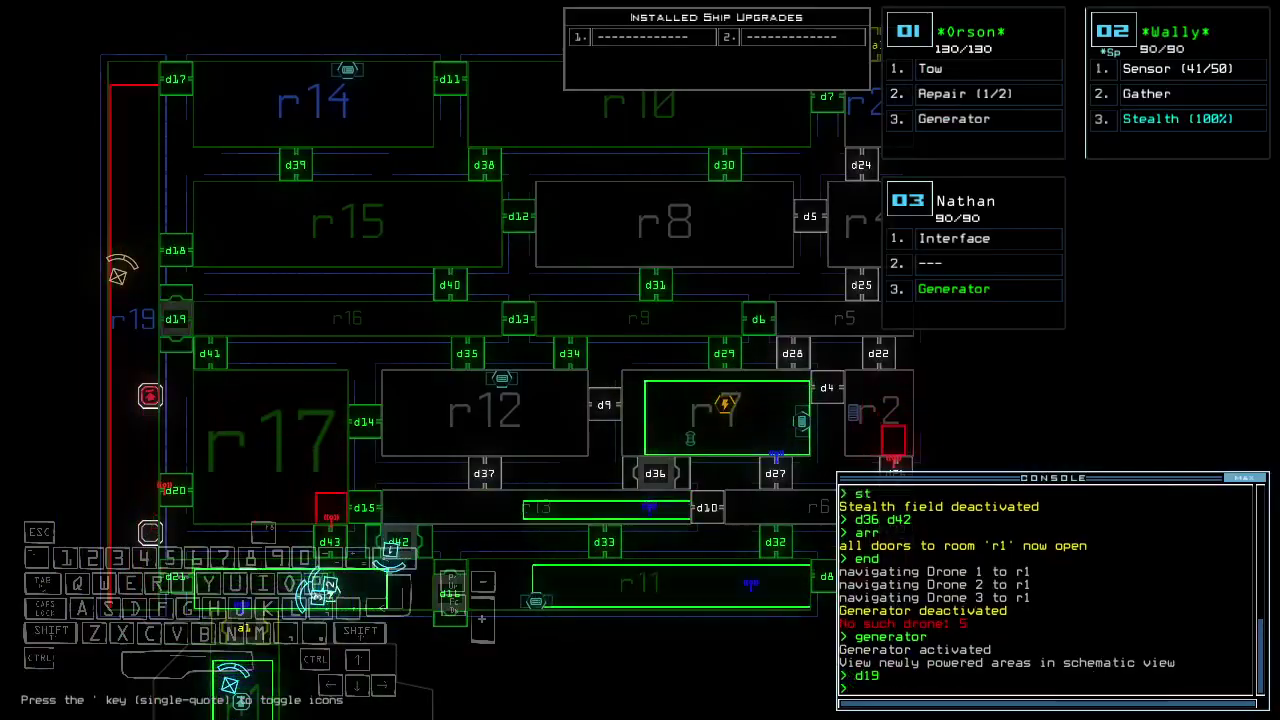
# - Swap the sensor for the repair module with 'swap se re' from Wally's view
pyautogui.press('space')
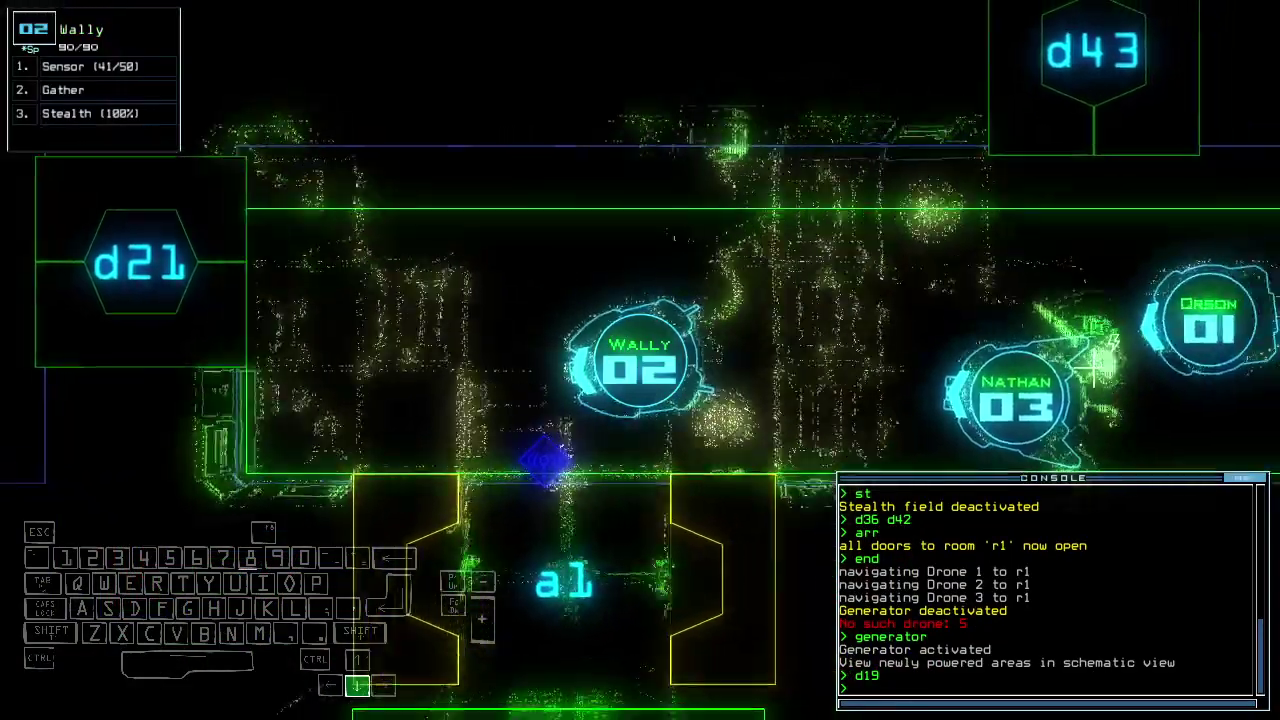
pyautogui.write('swap se')
pyautogui.press('Return')
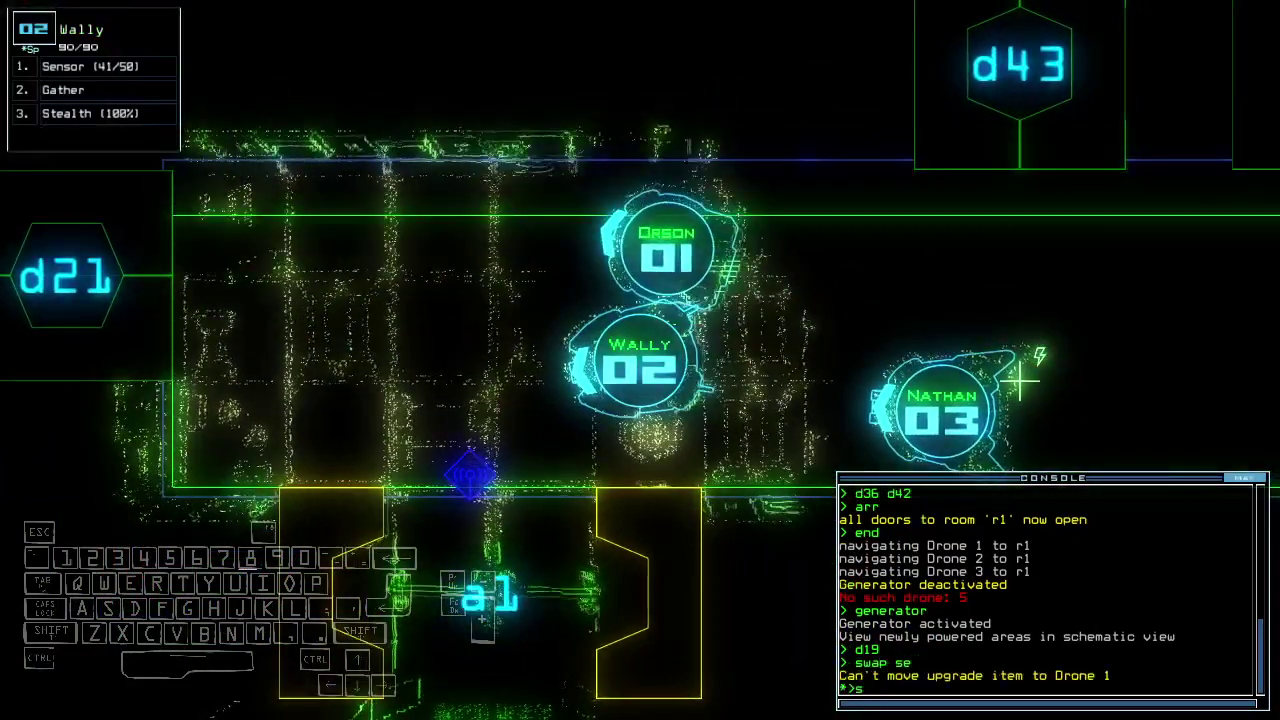
pyautogui.write('swap se re')
pyautogui.press('Return')
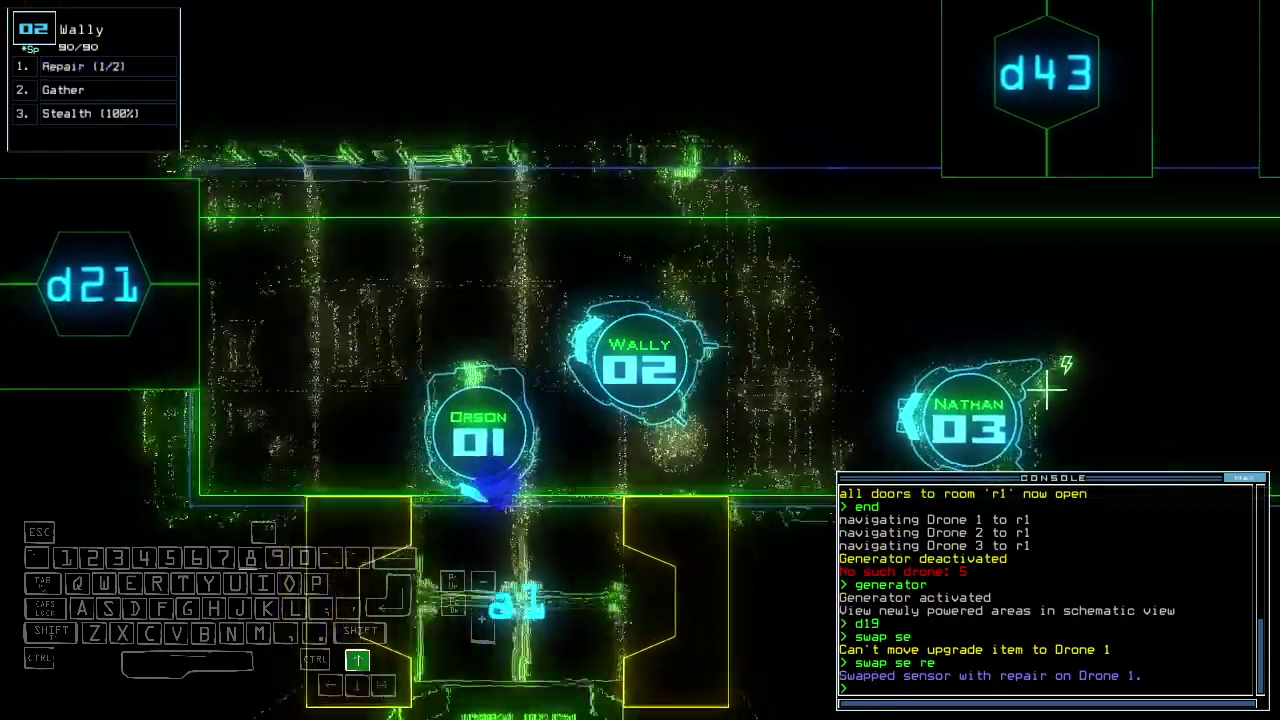
pyautogui.press('space')
pyautogui.write('d21')
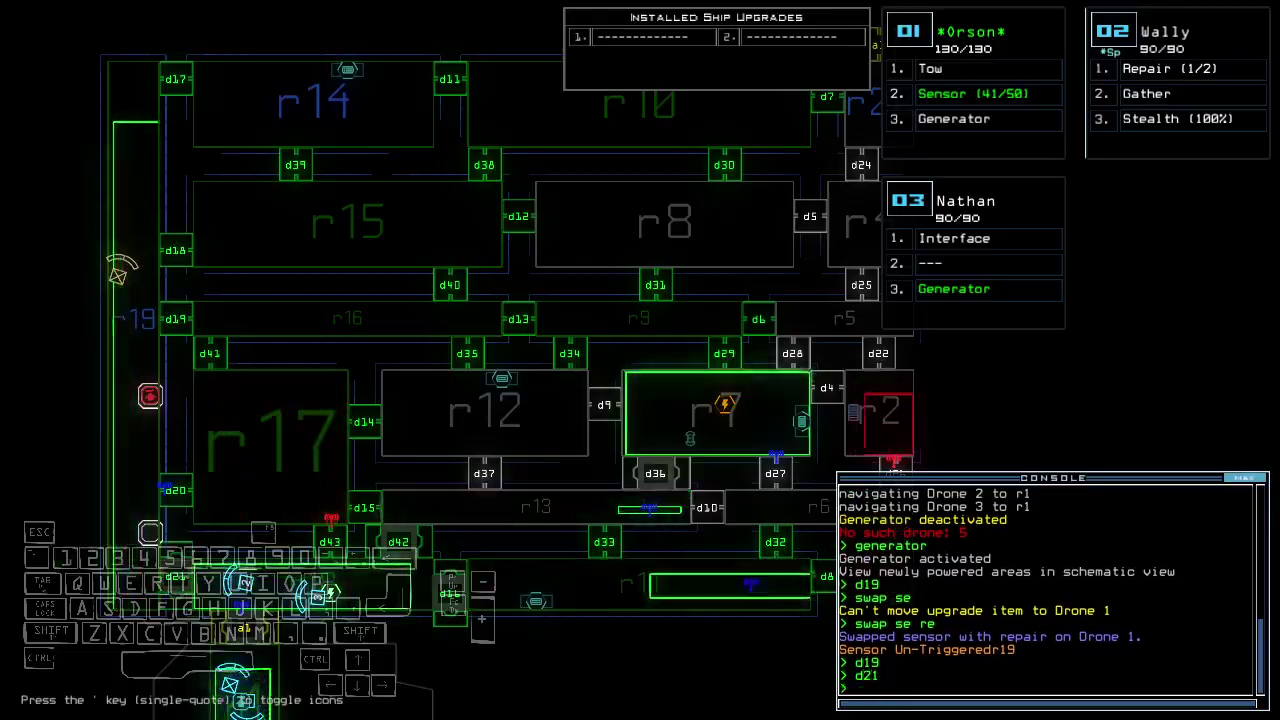
# - Swap Wally's gather module for tow and drive north to disabled drone Ian
pyautogui.press('space')
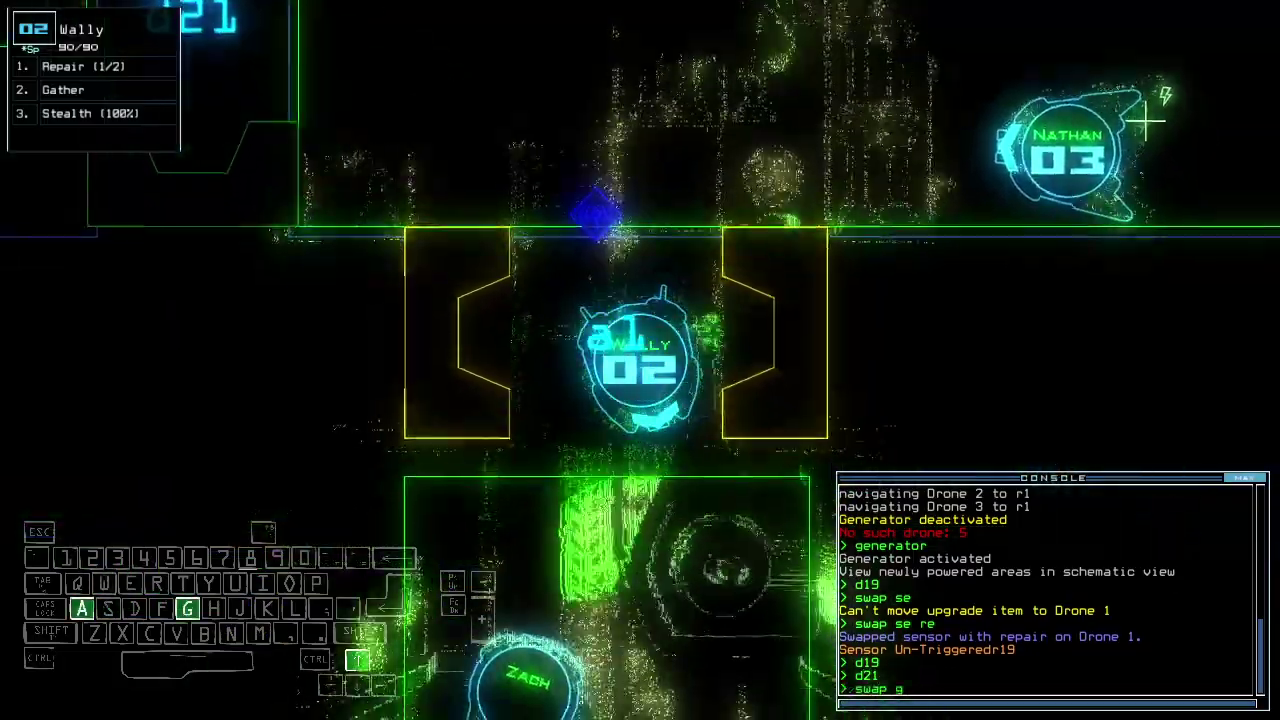
pyautogui.write('swap ga to')
pyautogui.press('Return')
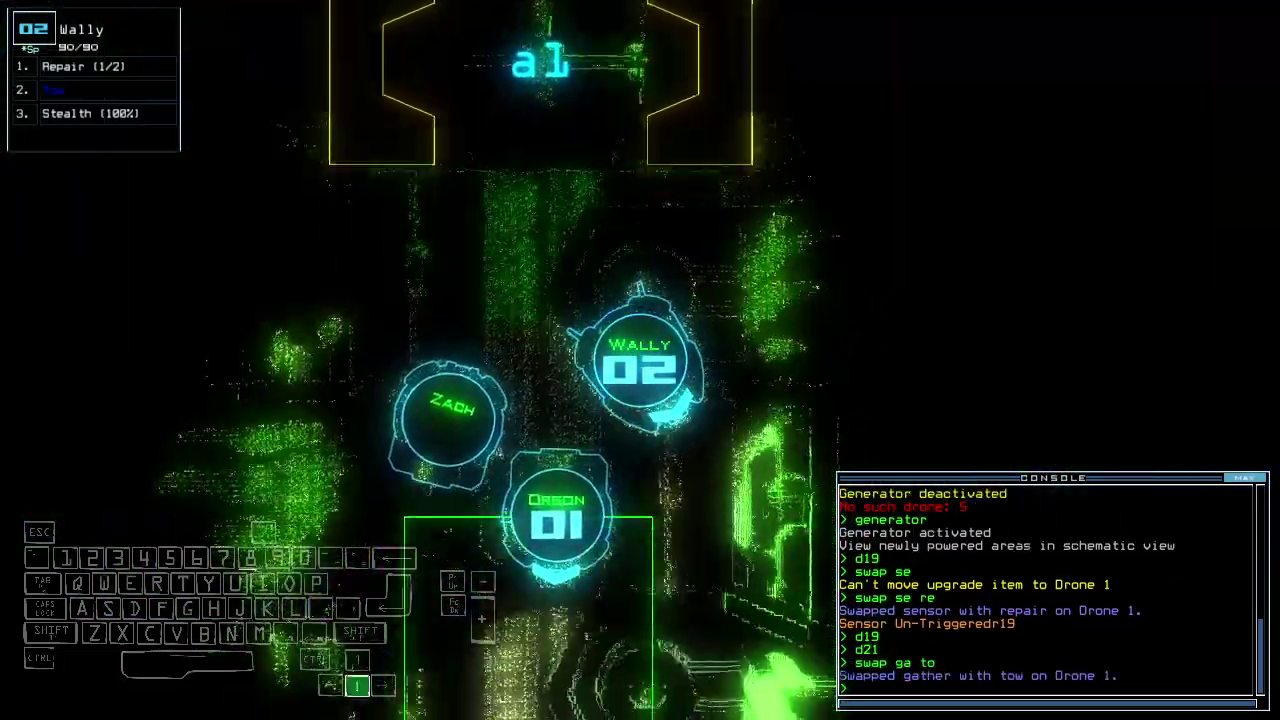
pyautogui.press('Up')
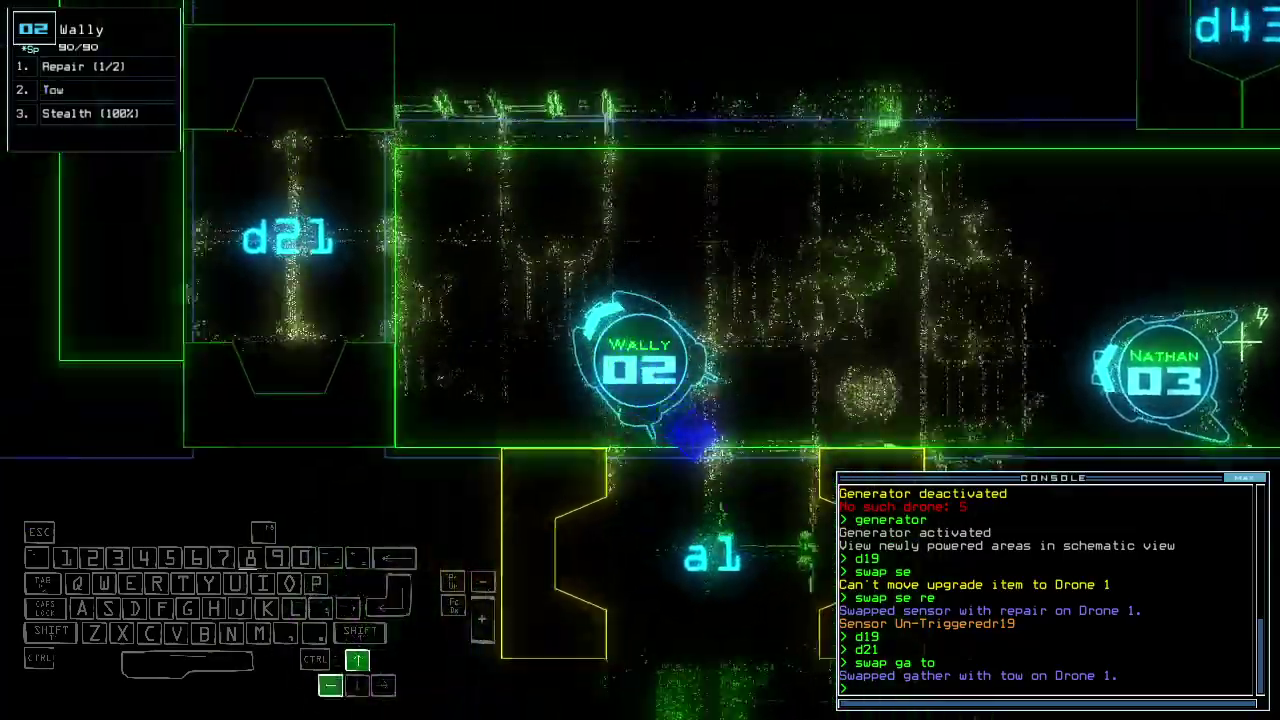
pyautogui.press('Up')
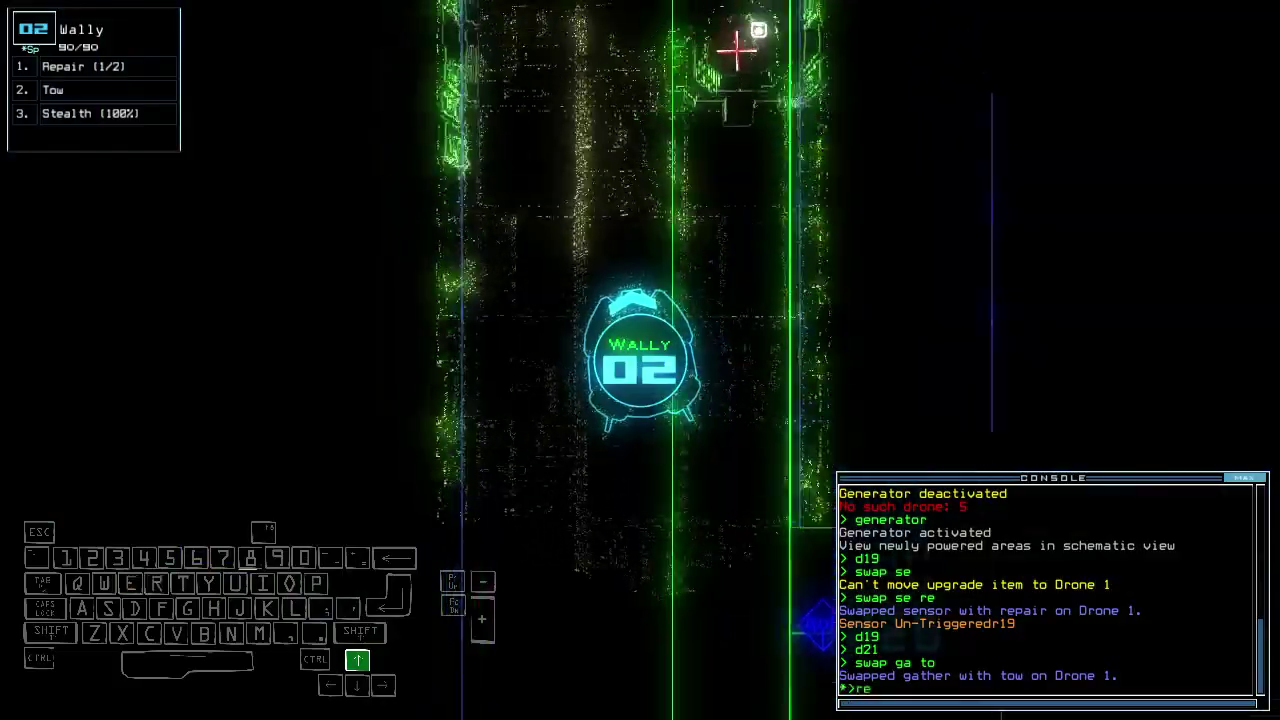
pyautogui.press('Up')
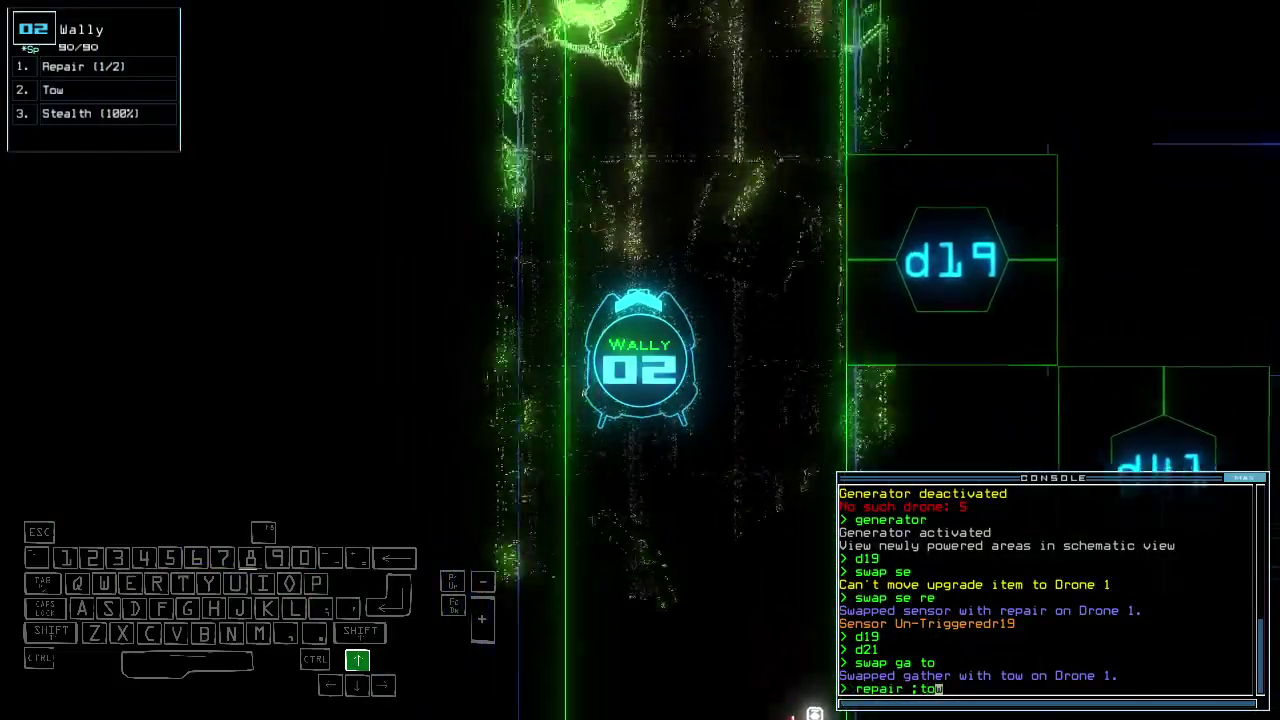
pyautogui.write('w')
# - Repair Ian, tow it south into r1, seal r1's doors and stop towing
pyautogui.press('Return')
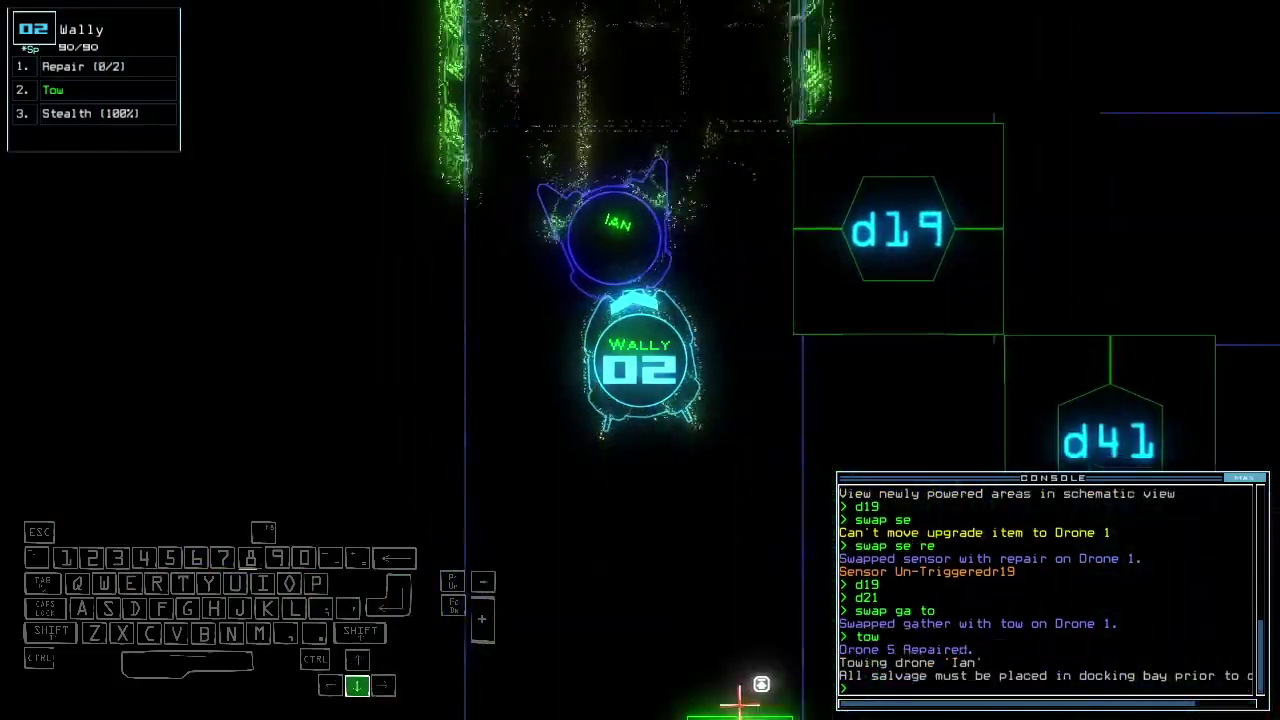
pyautogui.write('end')
pyautogui.press('Return')
pyautogui.press('Down')
pyautogui.press('Down')
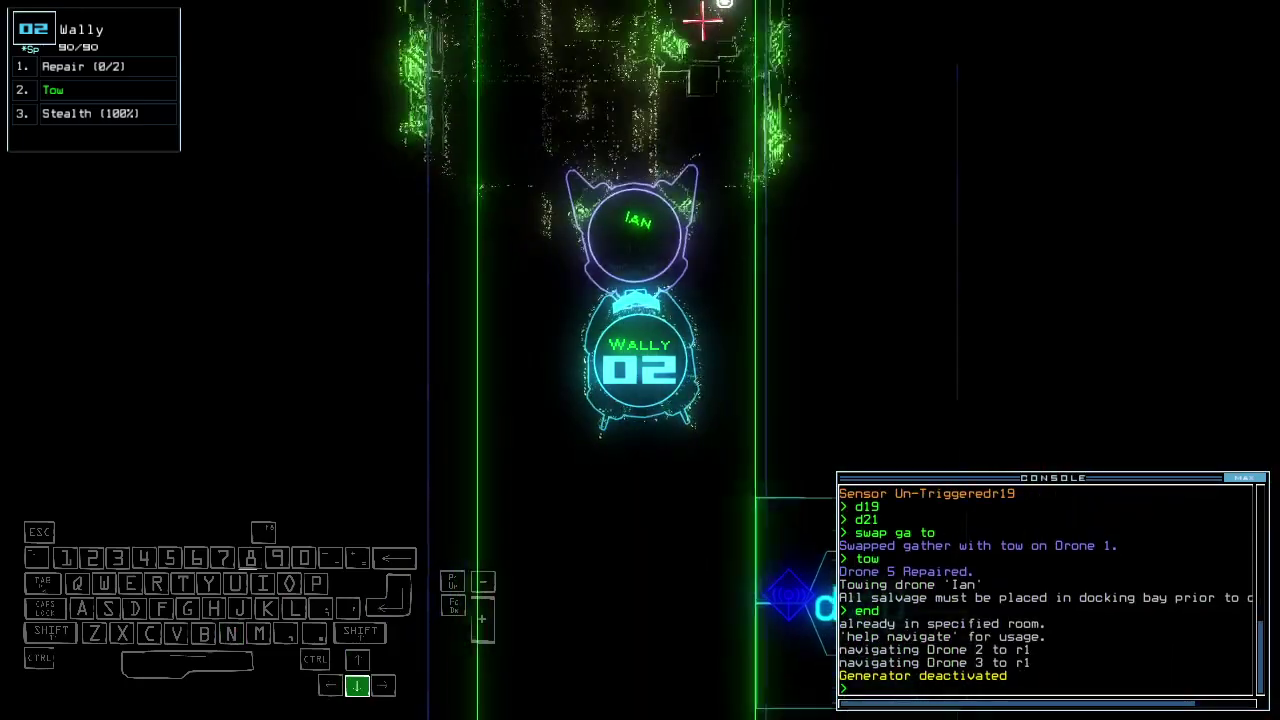
pyautogui.press('Down')
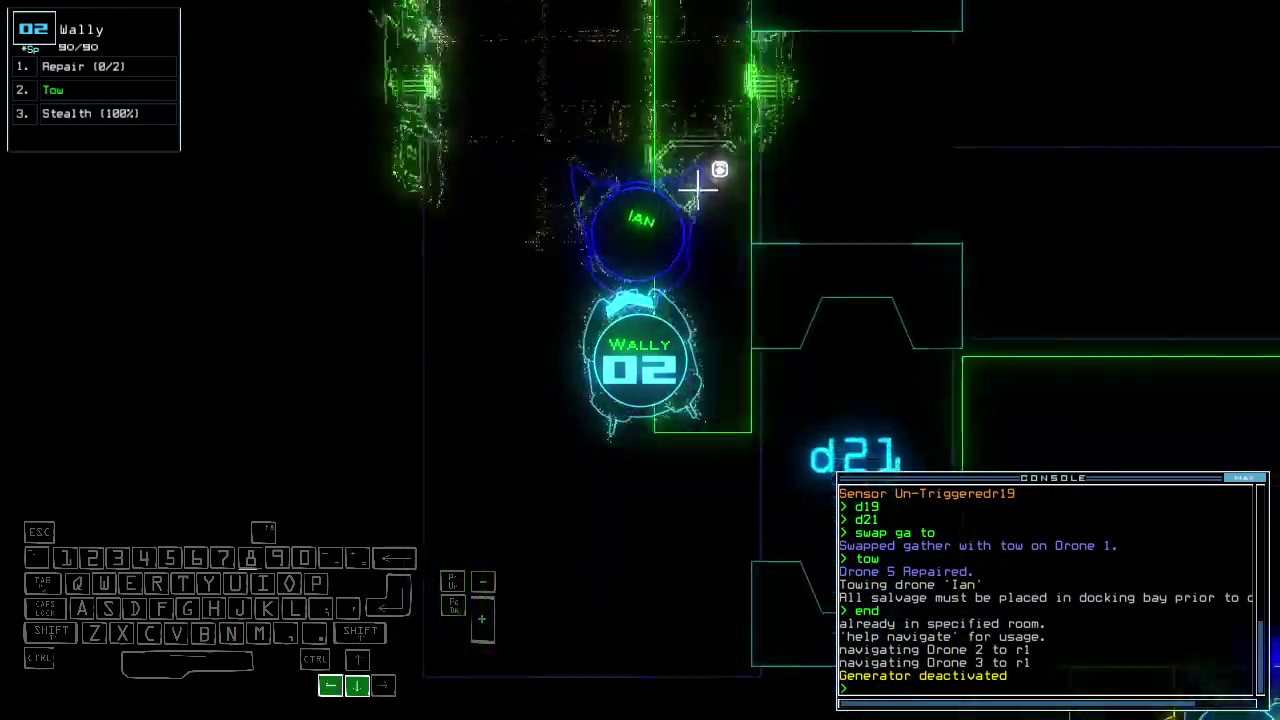
pyautogui.press('Down')
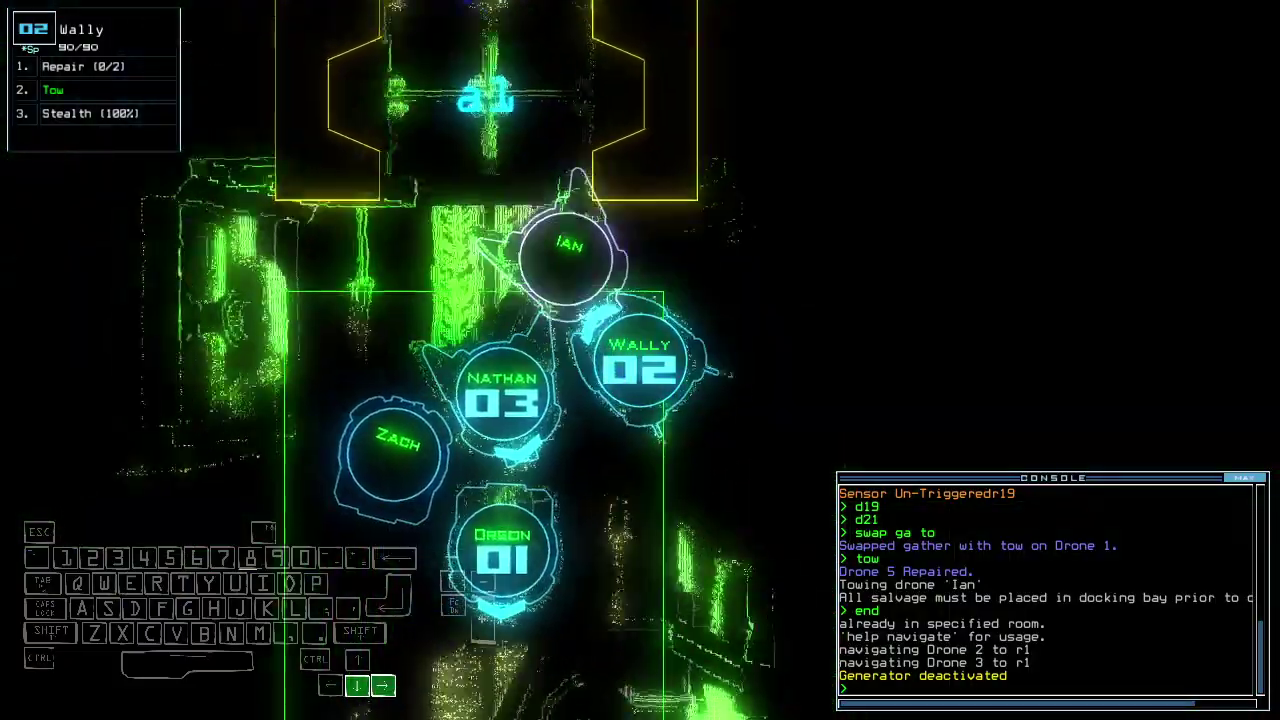
pyautogui.write('ra')
pyautogui.press('Return')
pyautogui.write('tow')
pyautogui.press('Return')
pyautogui.press('space')
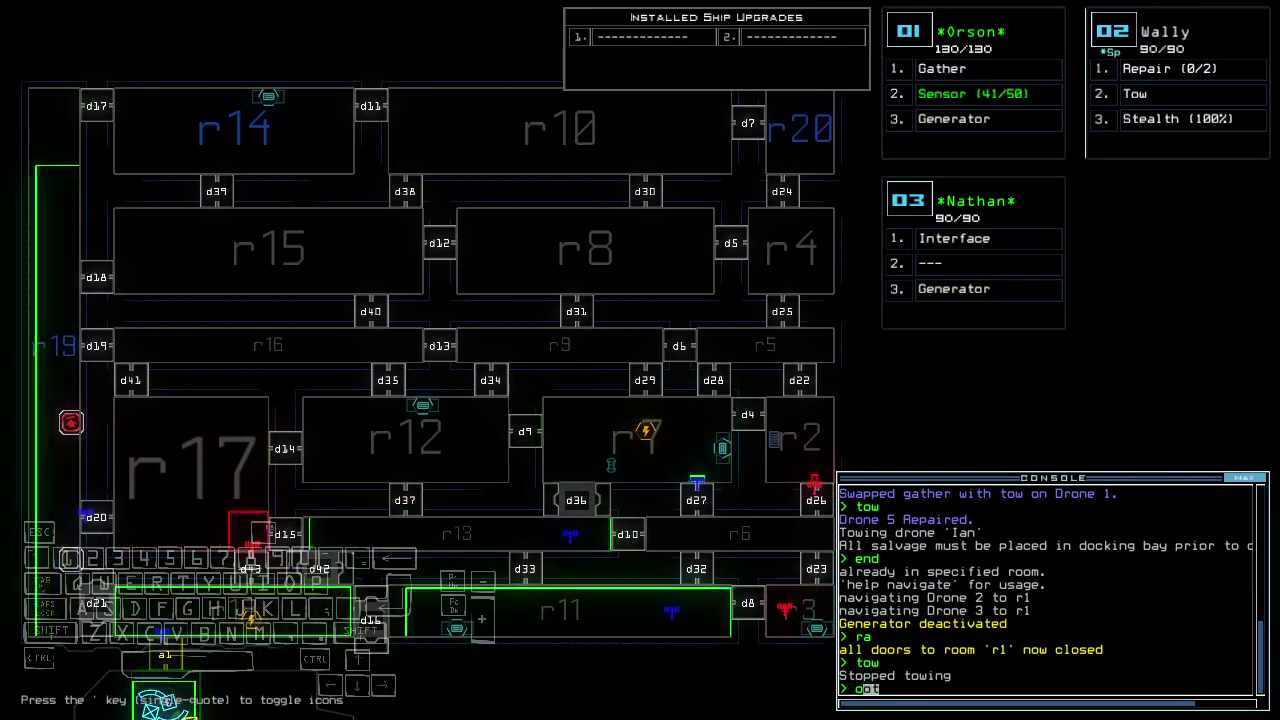
pyautogui.write('end')
# - End the mission with 'end', then dismiss the 1020 score summary to show the leaderboard
pyautogui.press('Return')
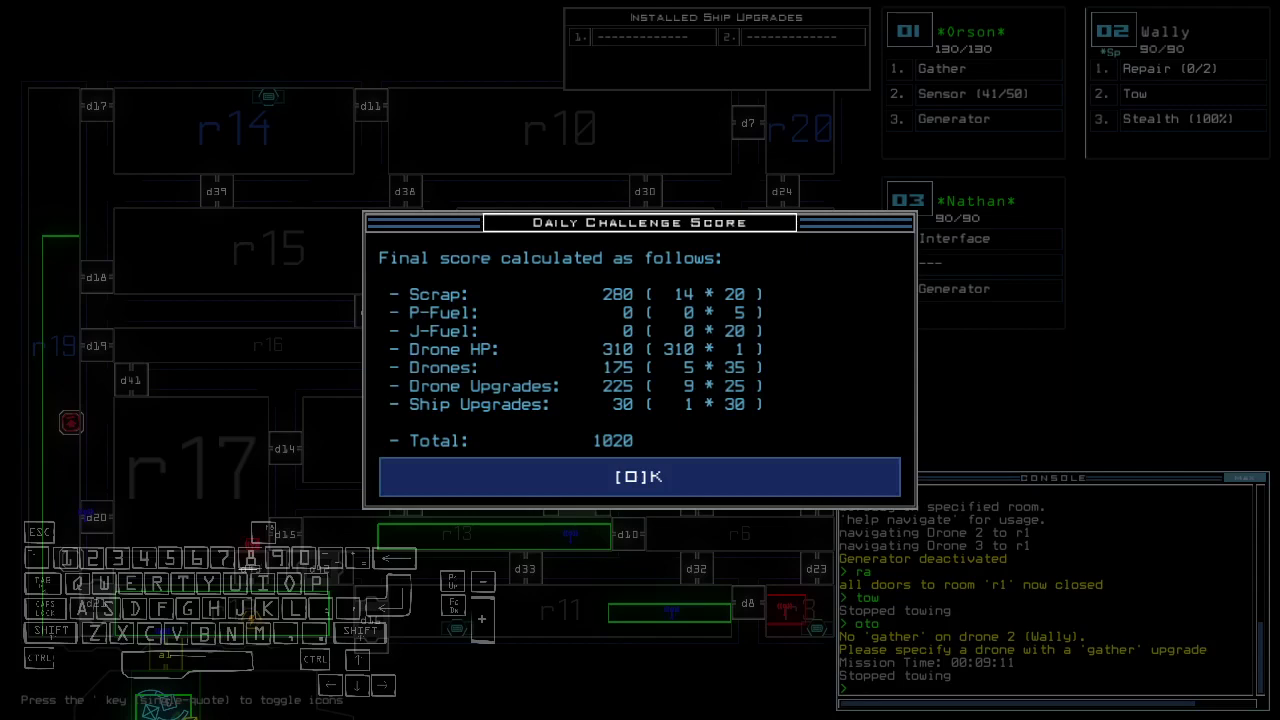
pyautogui.press('o')
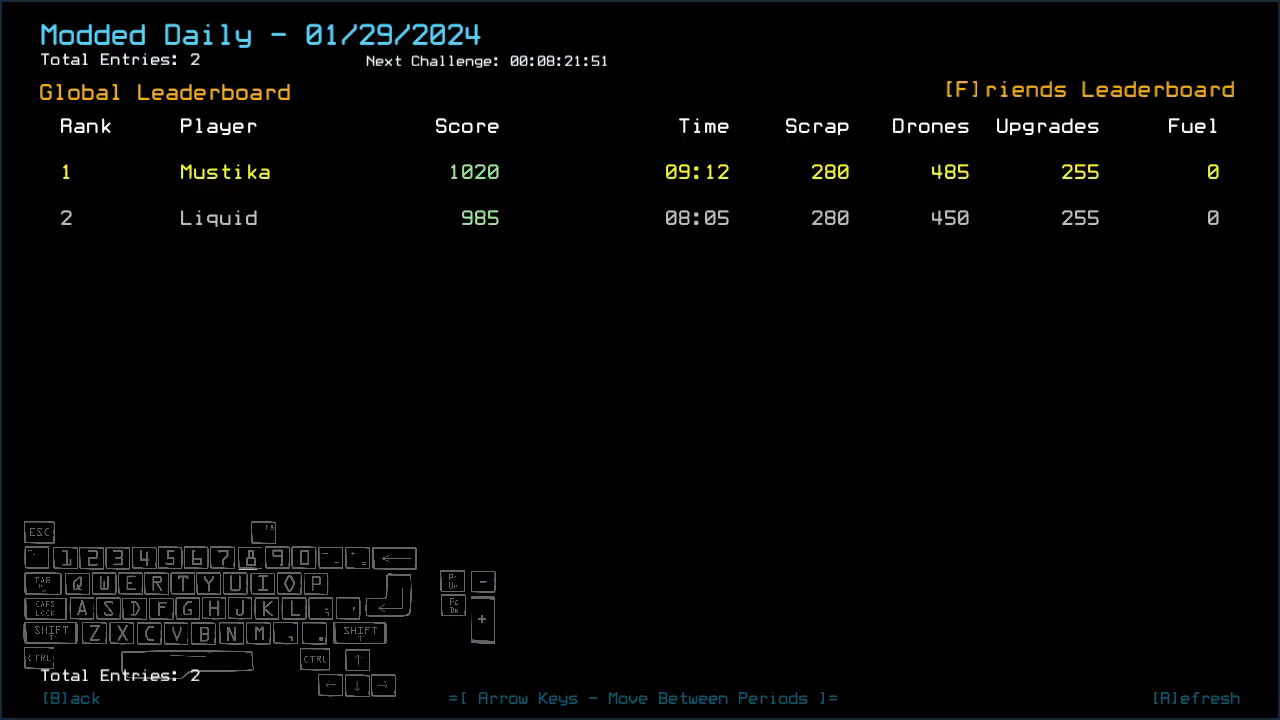